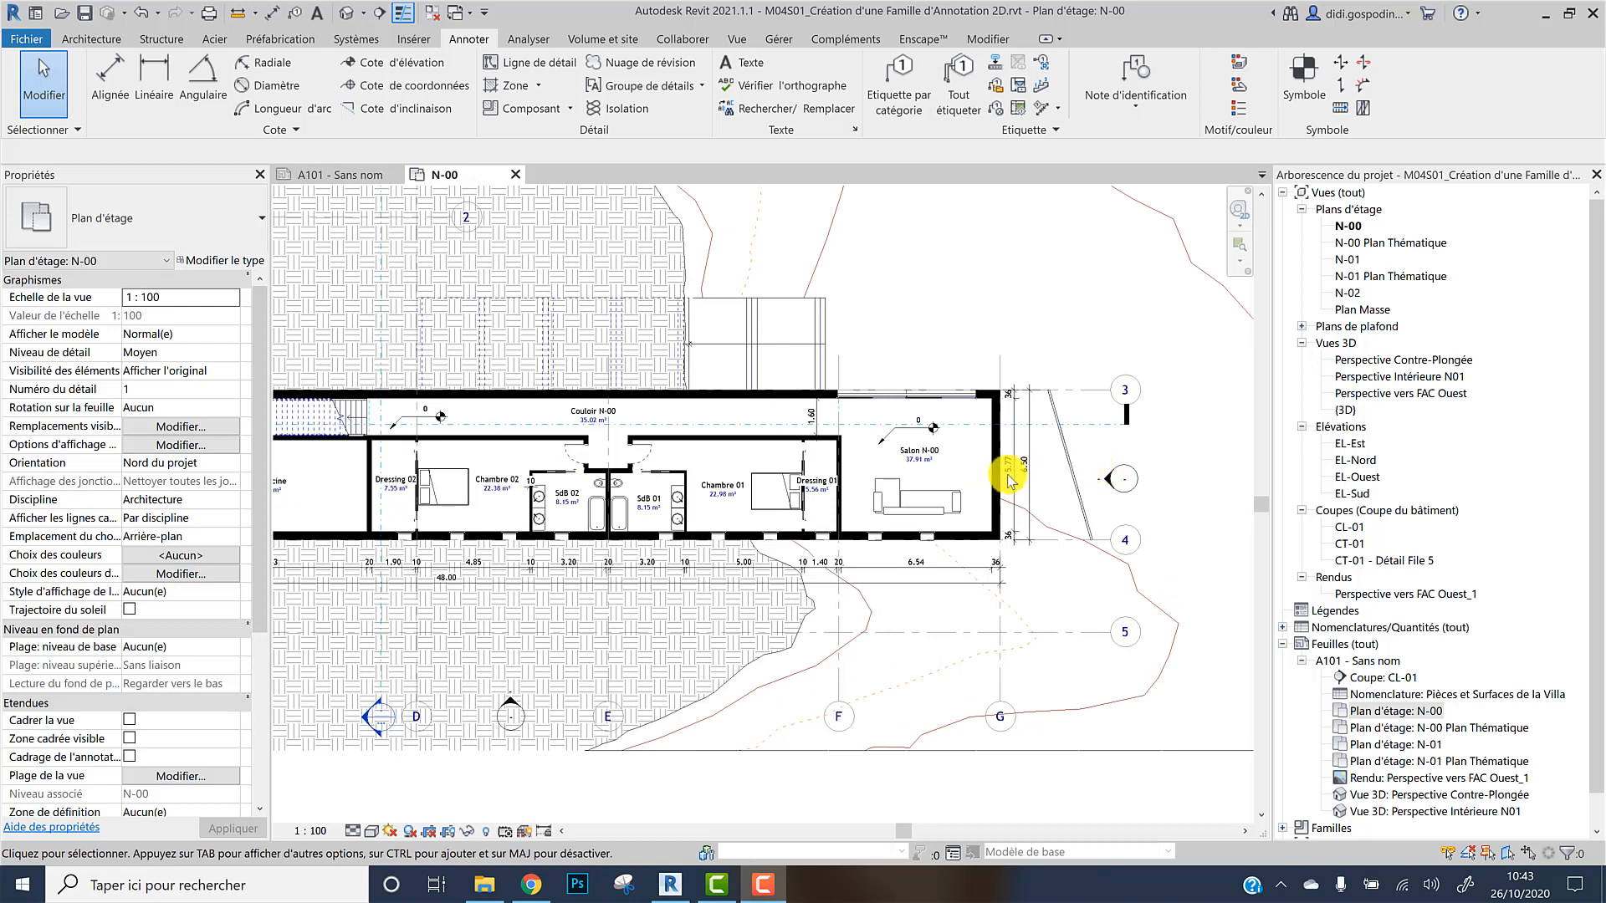
# Start placing a symbol on plan N-00, agree to load an annotation family, and open the library folder Annotations > Flèches du Nord
pyautogui.scroll(-5, 1009, 481)
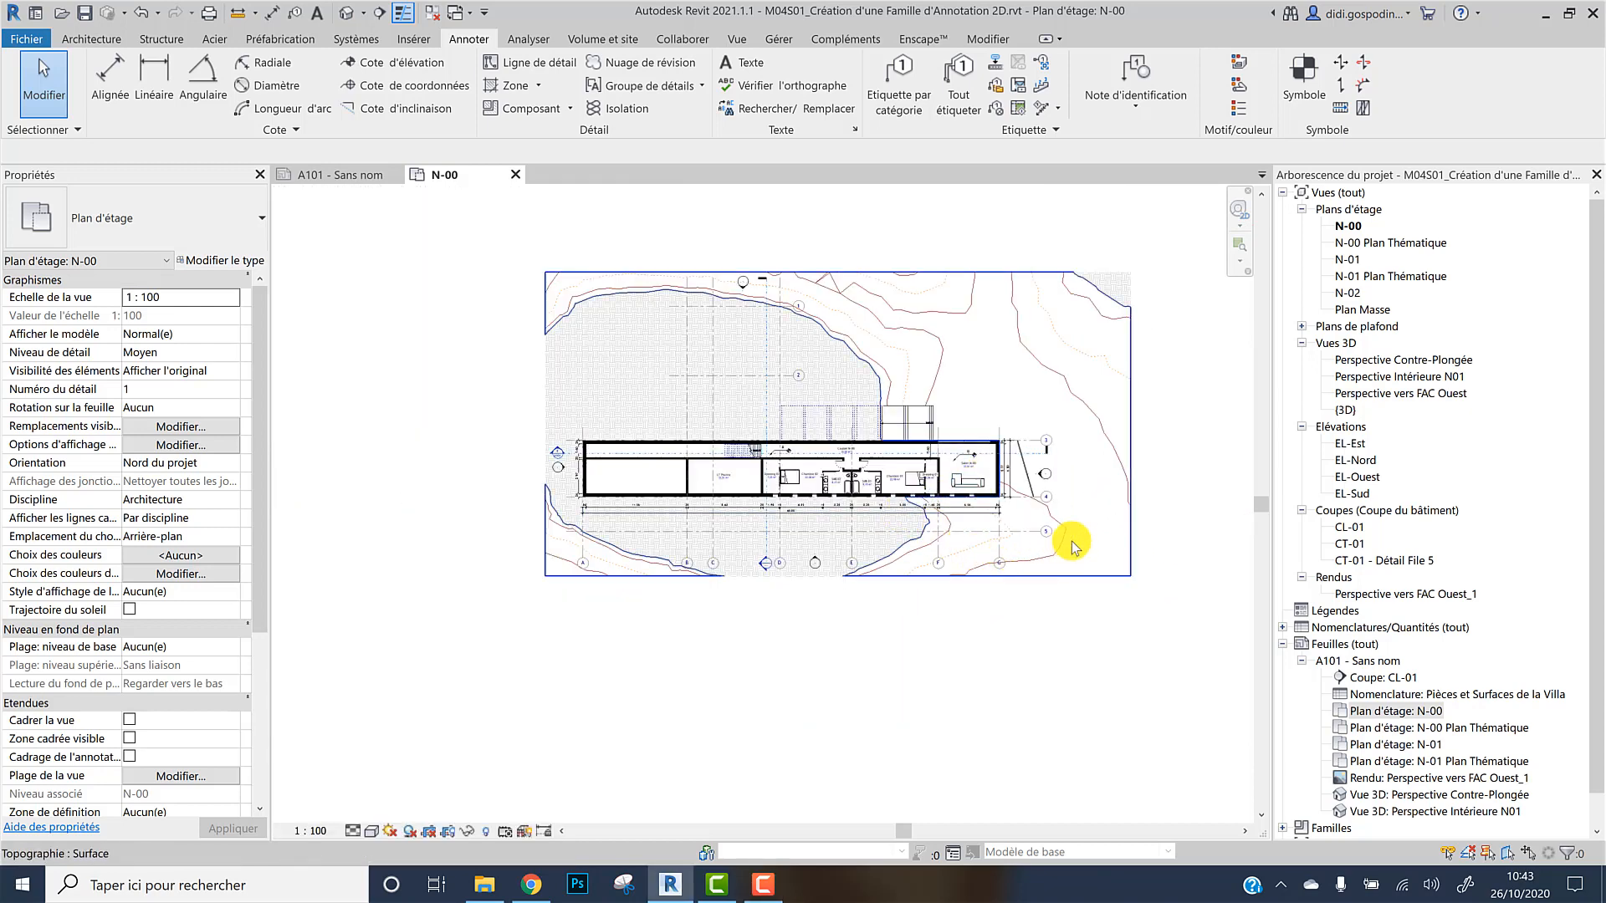
pyautogui.scroll(1, 1073, 545)
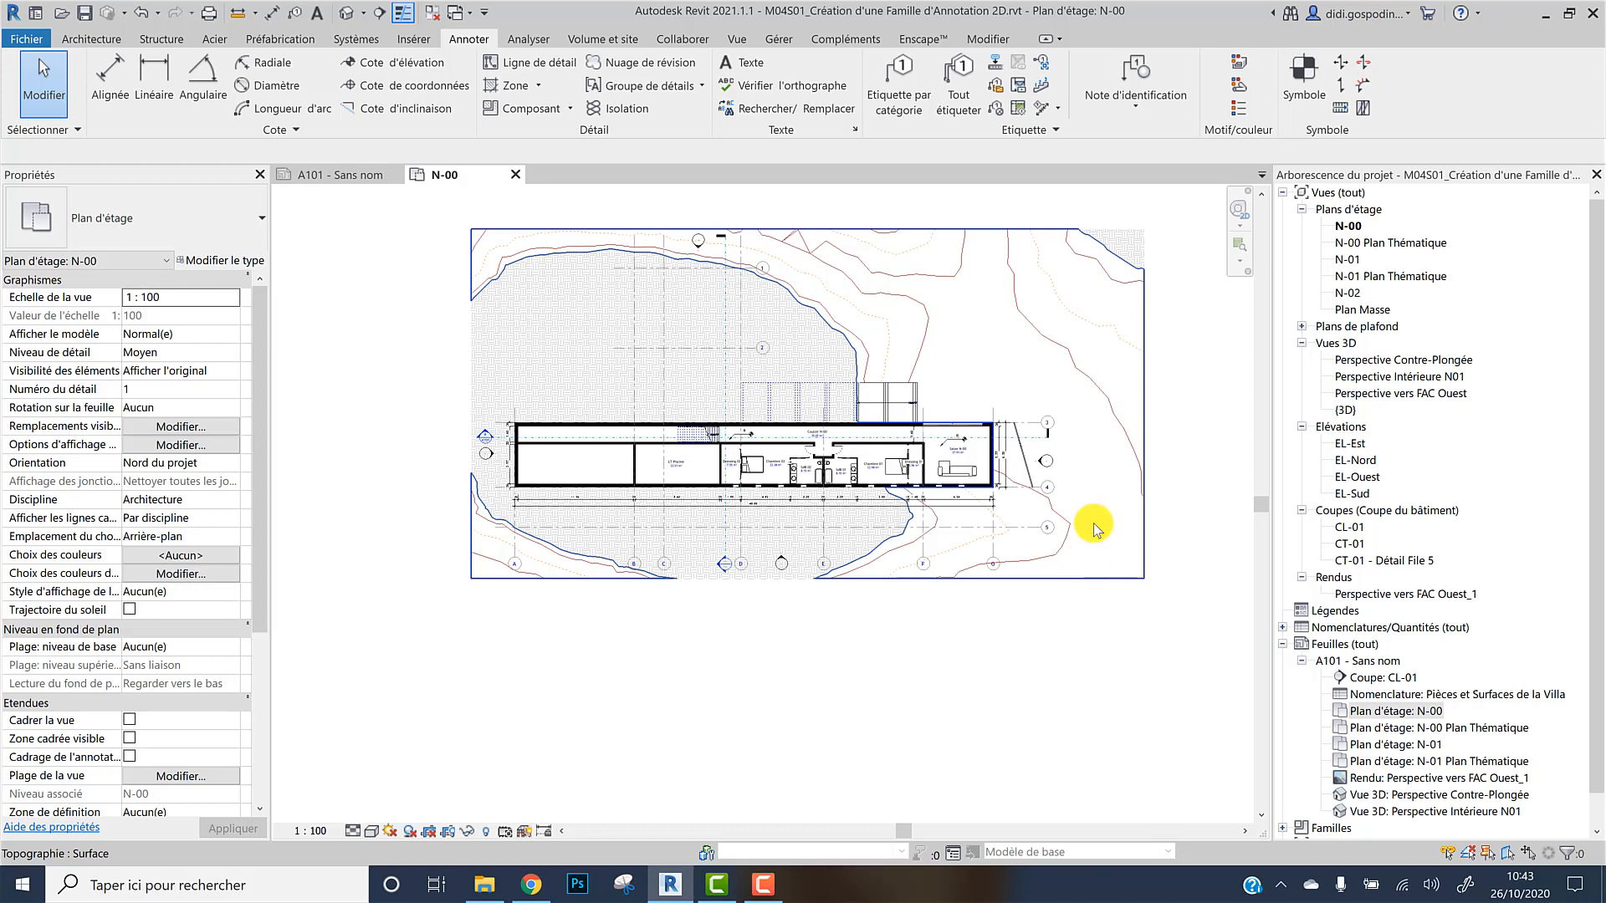
pyautogui.scroll(1, 1108, 582)
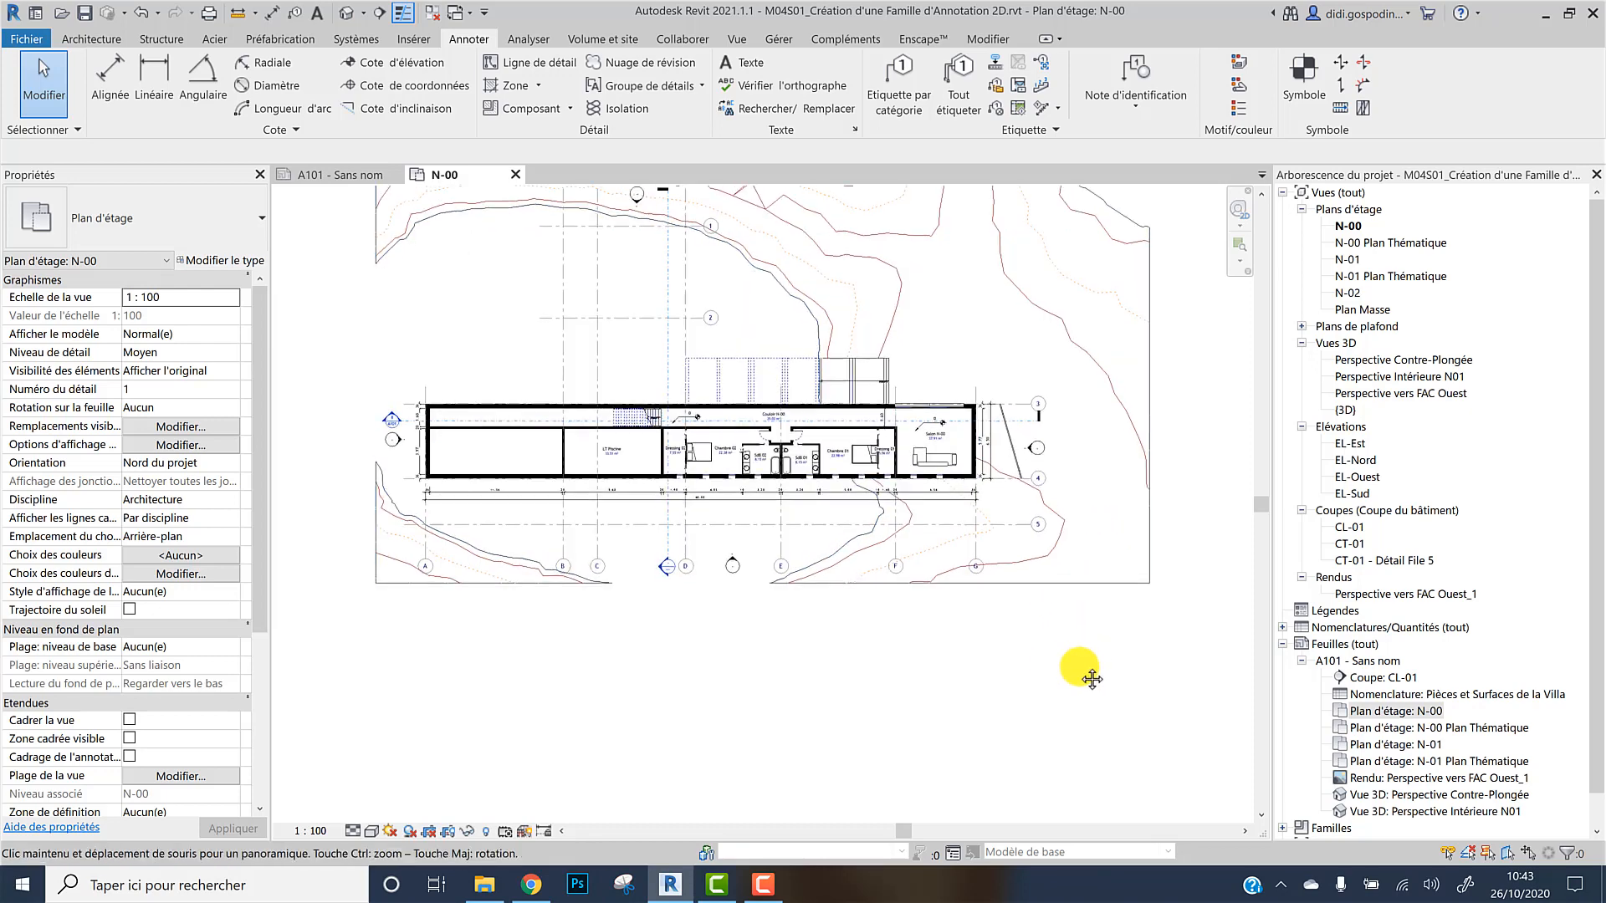
pyautogui.moveTo(1098, 619); pyautogui.dragTo(1086, 703, button='middle')
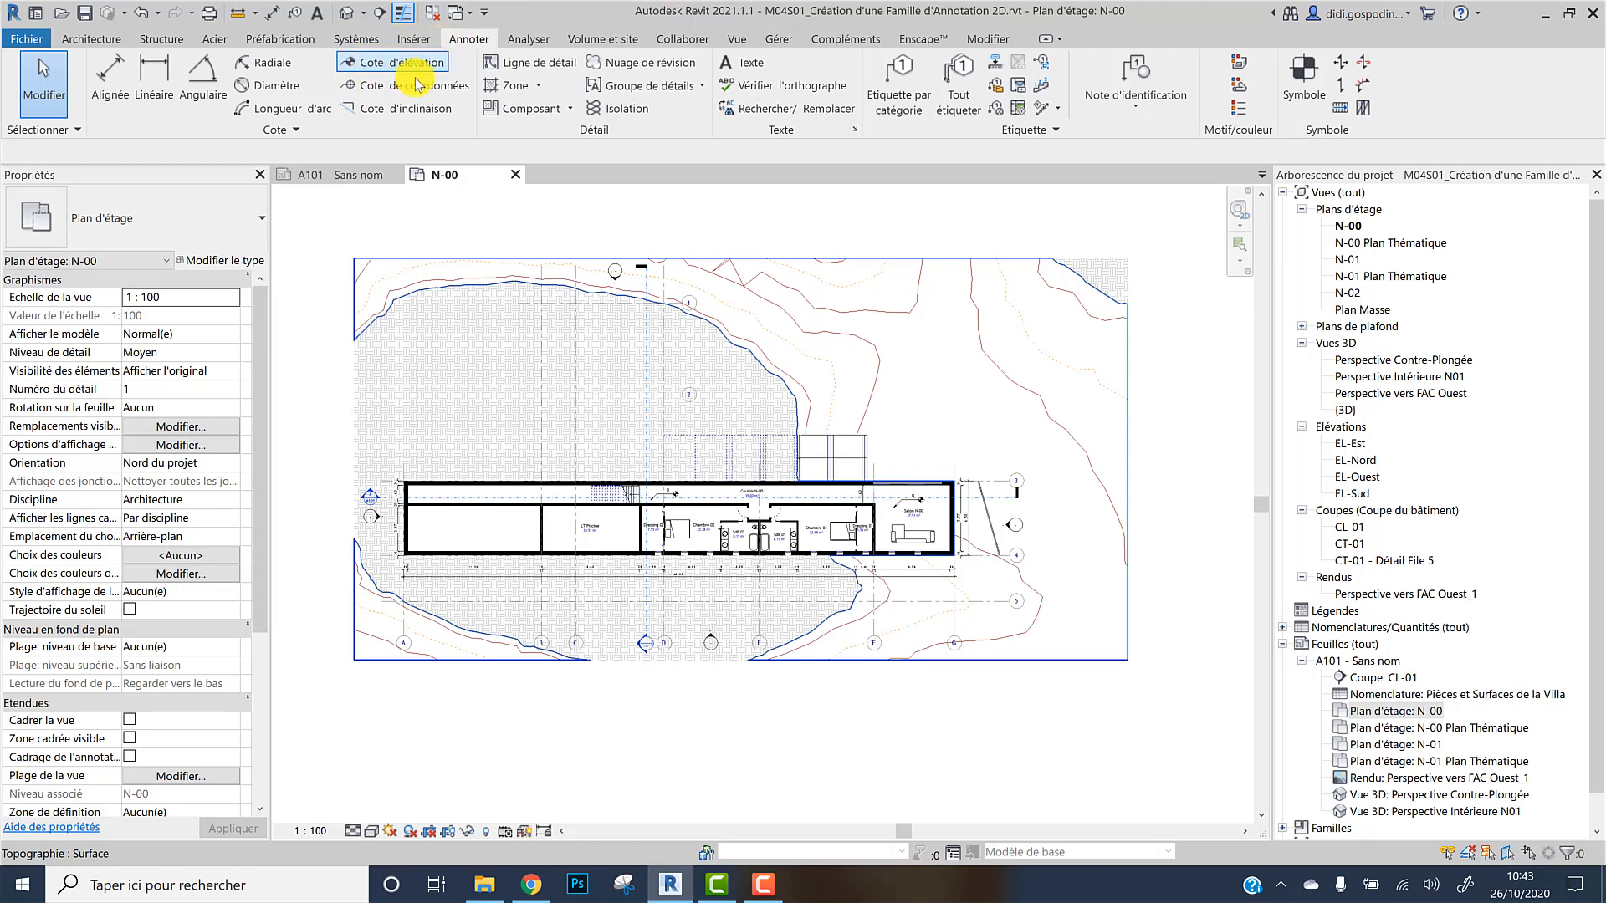
pyautogui.click(1312, 92)
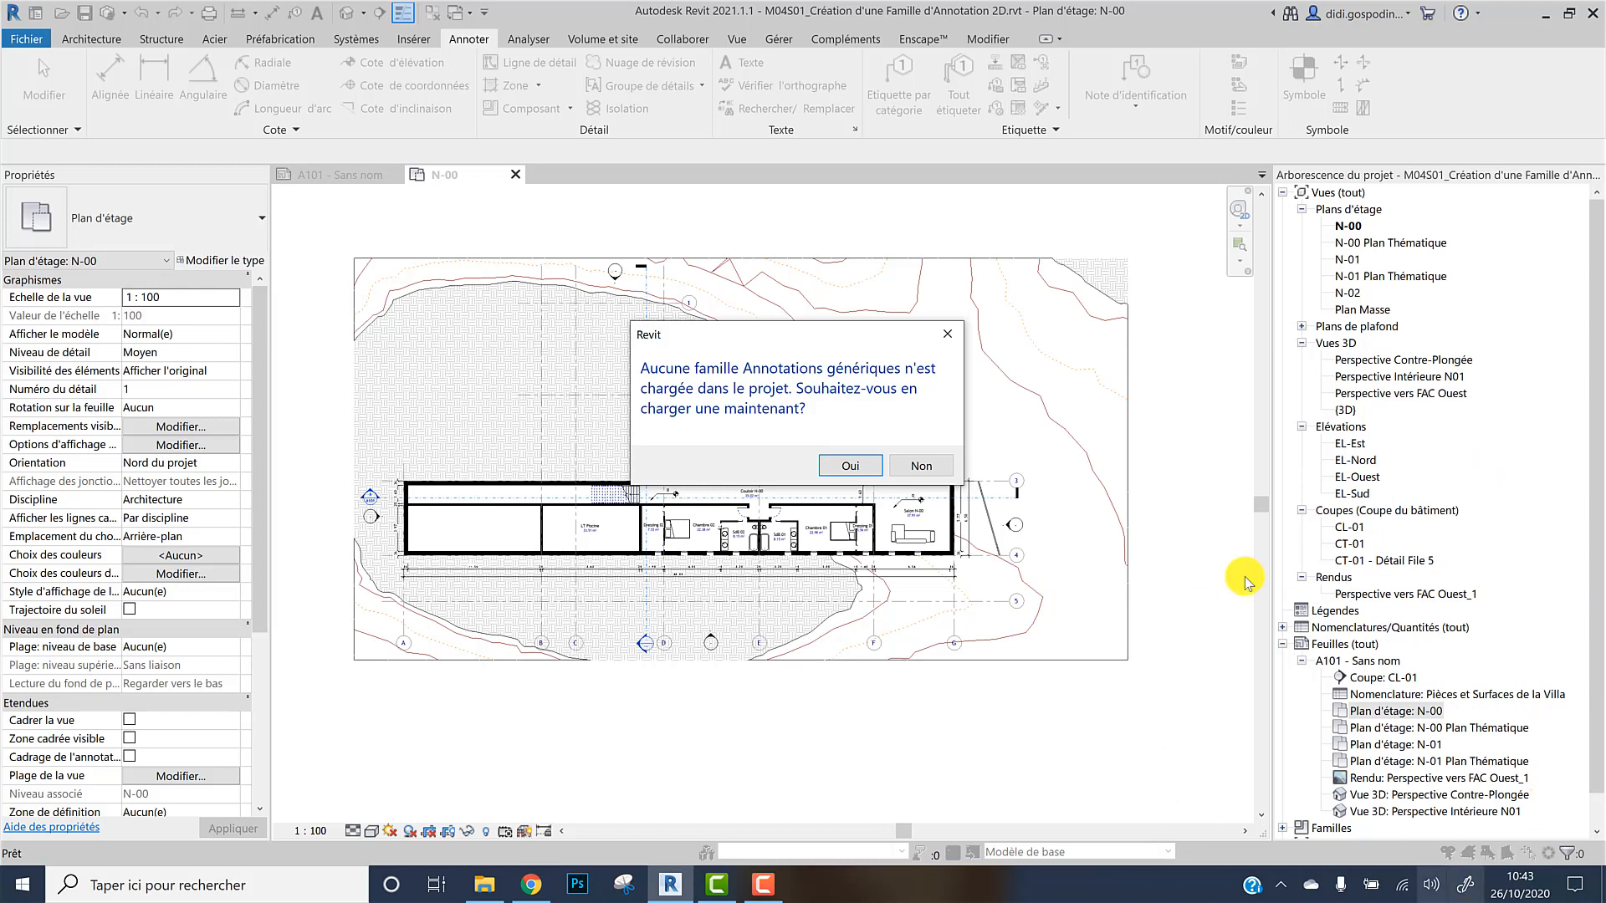
pyautogui.click(851, 466)
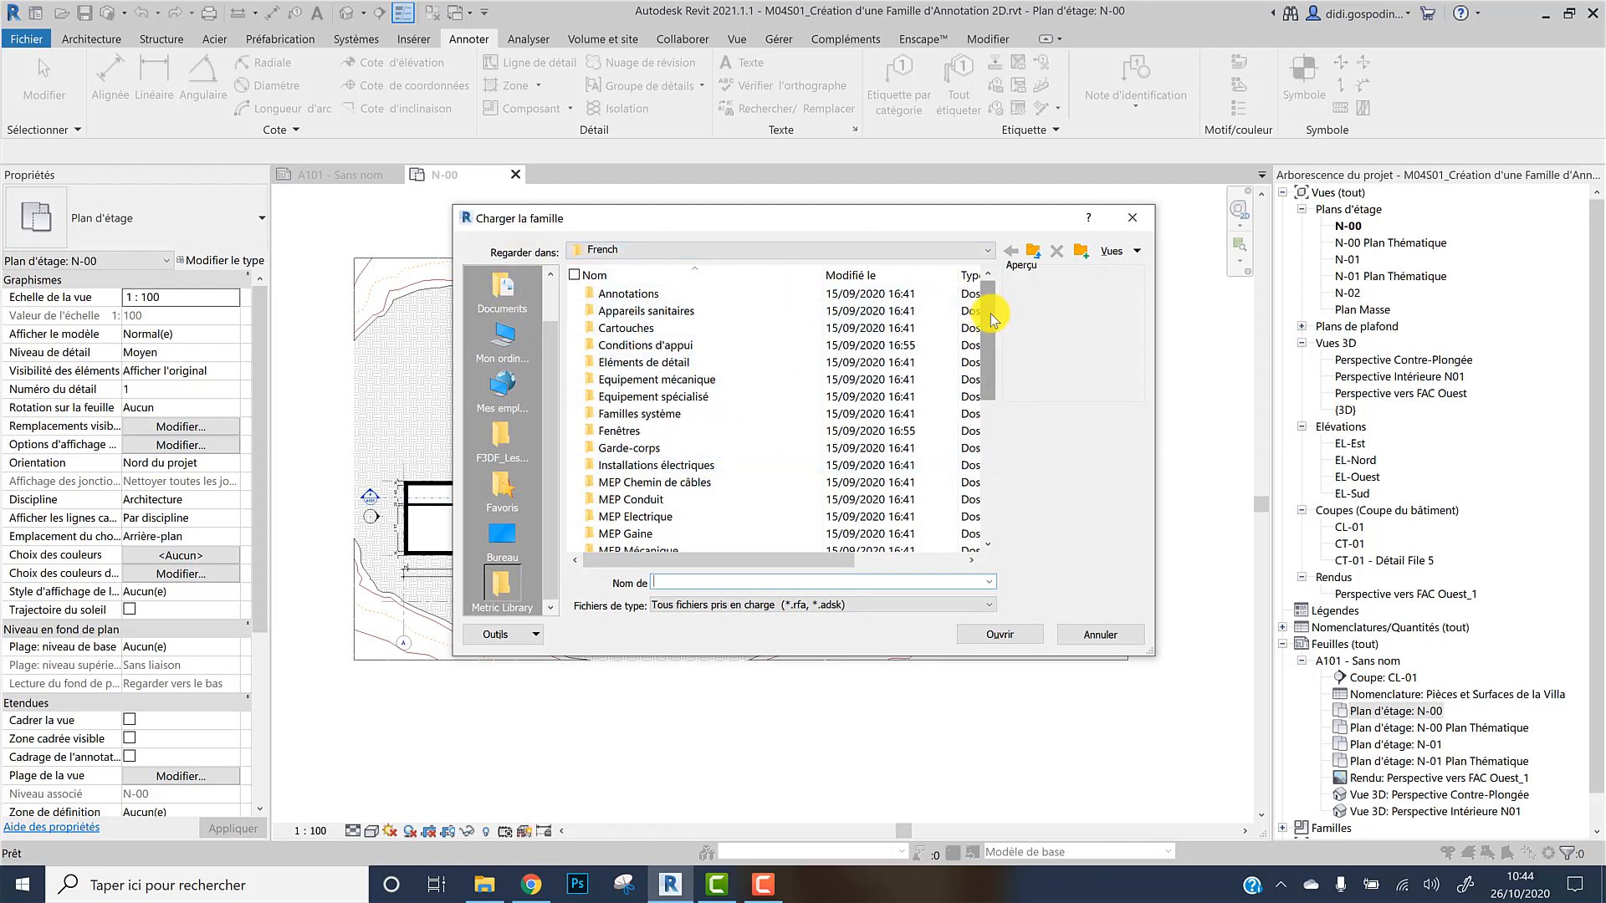
pyautogui.moveTo(984, 225); pyautogui.dragTo(994, 259)
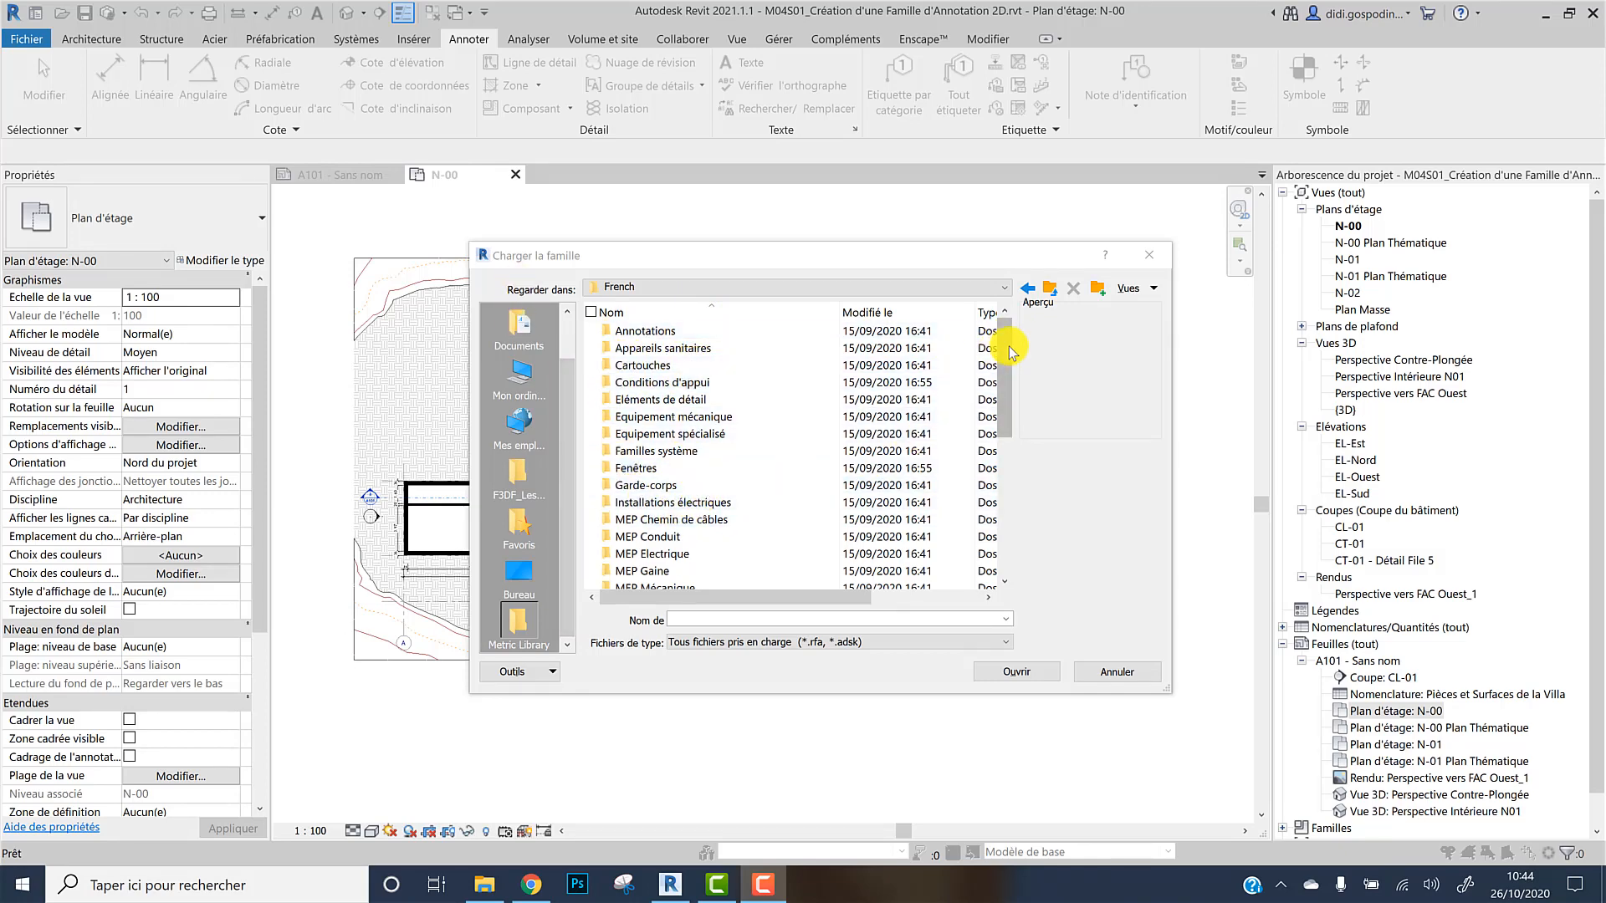
pyautogui.moveTo(1011, 344)
pyautogui.mouseDown()
pyautogui.moveTo(1002, 494)
pyautogui.moveTo(1007, 335)
pyautogui.mouseUp()
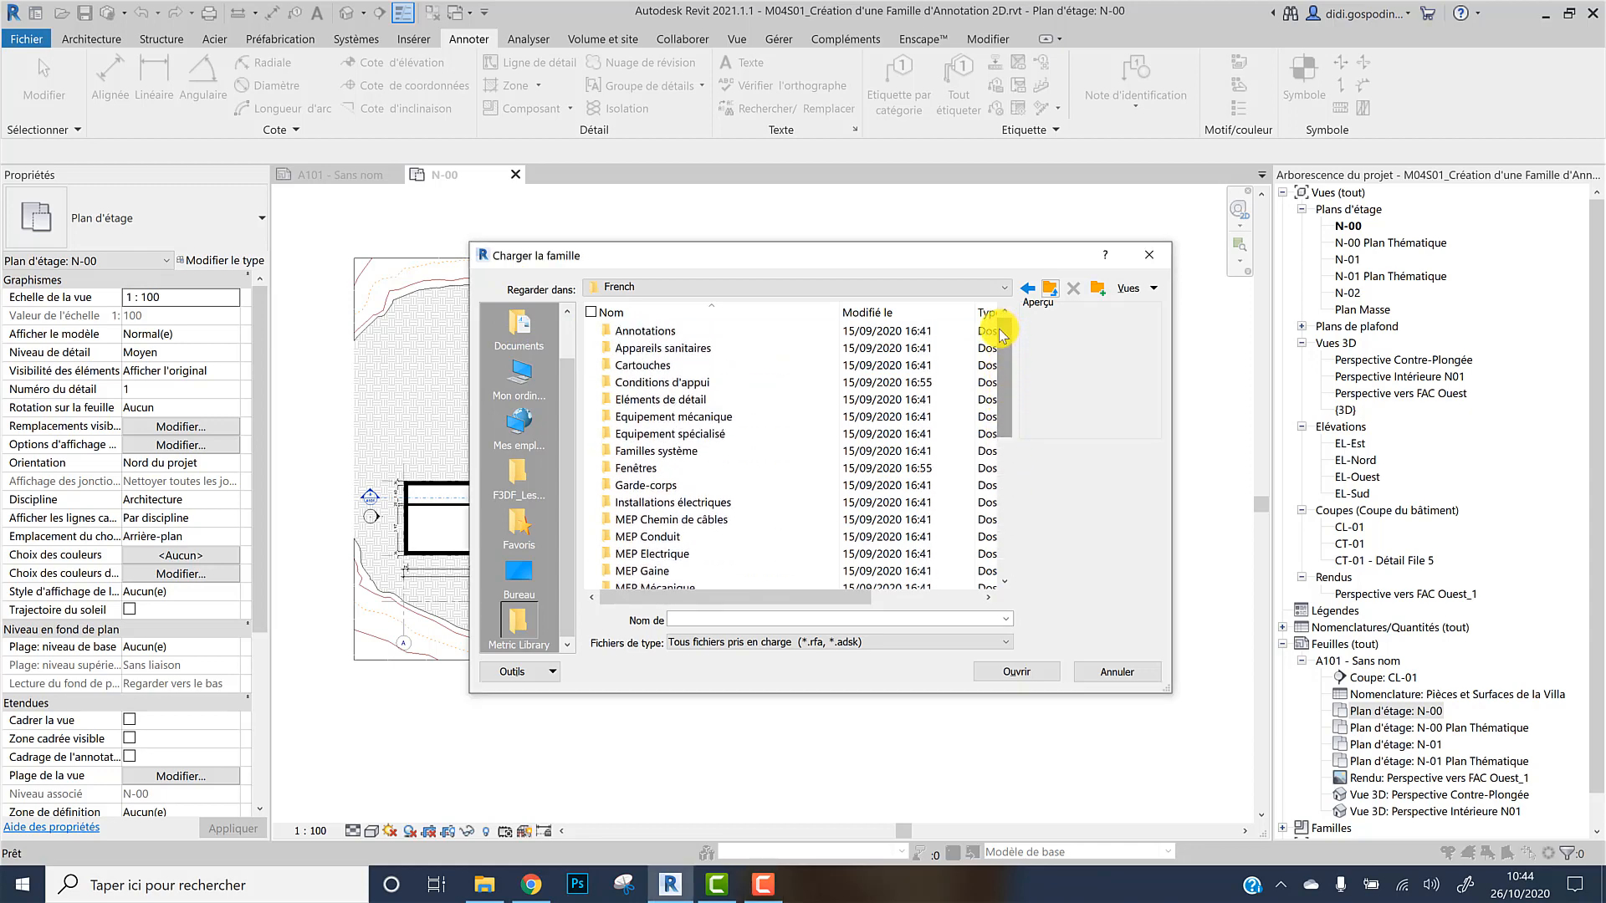
pyautogui.click(651, 334)
pyautogui.doubleClick(650, 332)
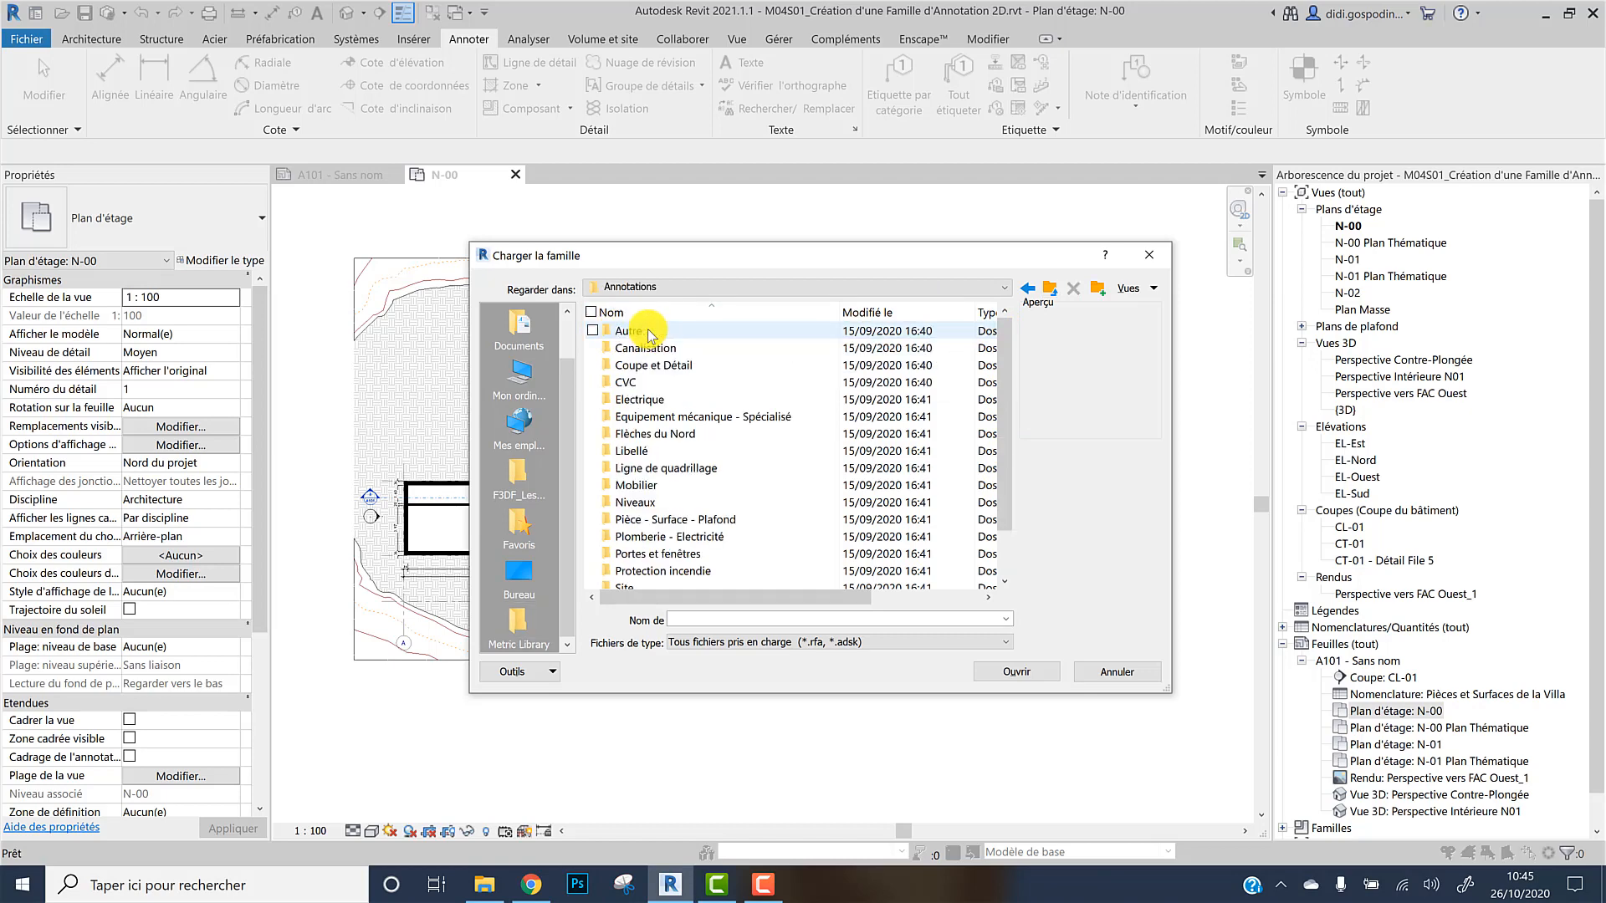
pyautogui.doubleClick(669, 433)
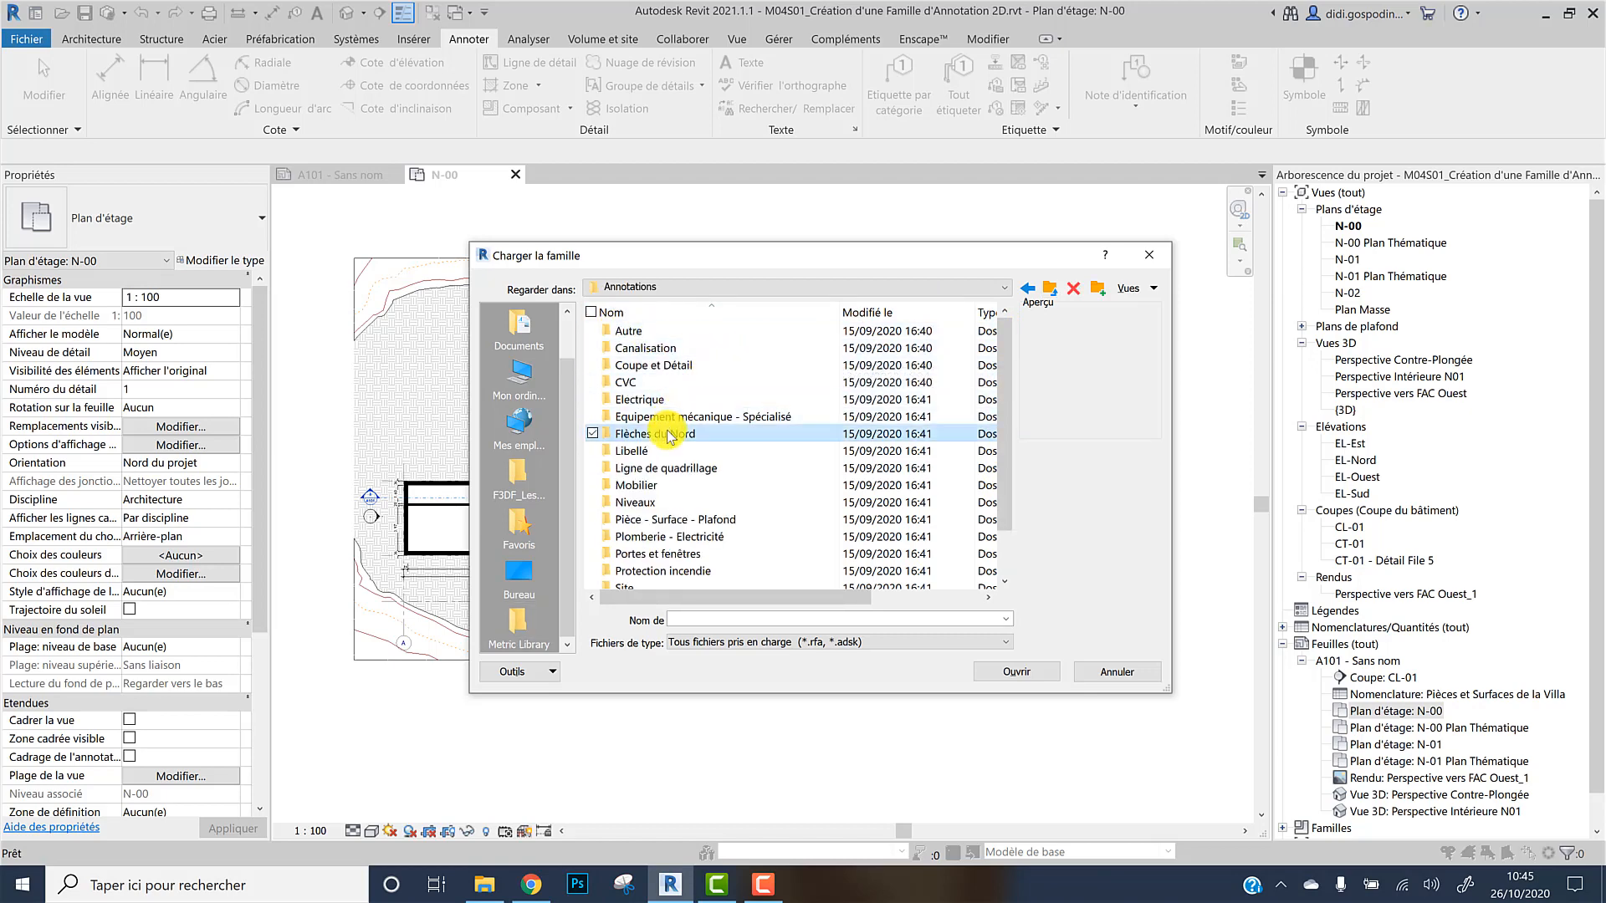
# Preview the north arrow families in the Flèches du Nord folder one after another
pyautogui.click(634, 330)
pyautogui.press('Down')
pyautogui.press('Down')
pyautogui.press('Down')
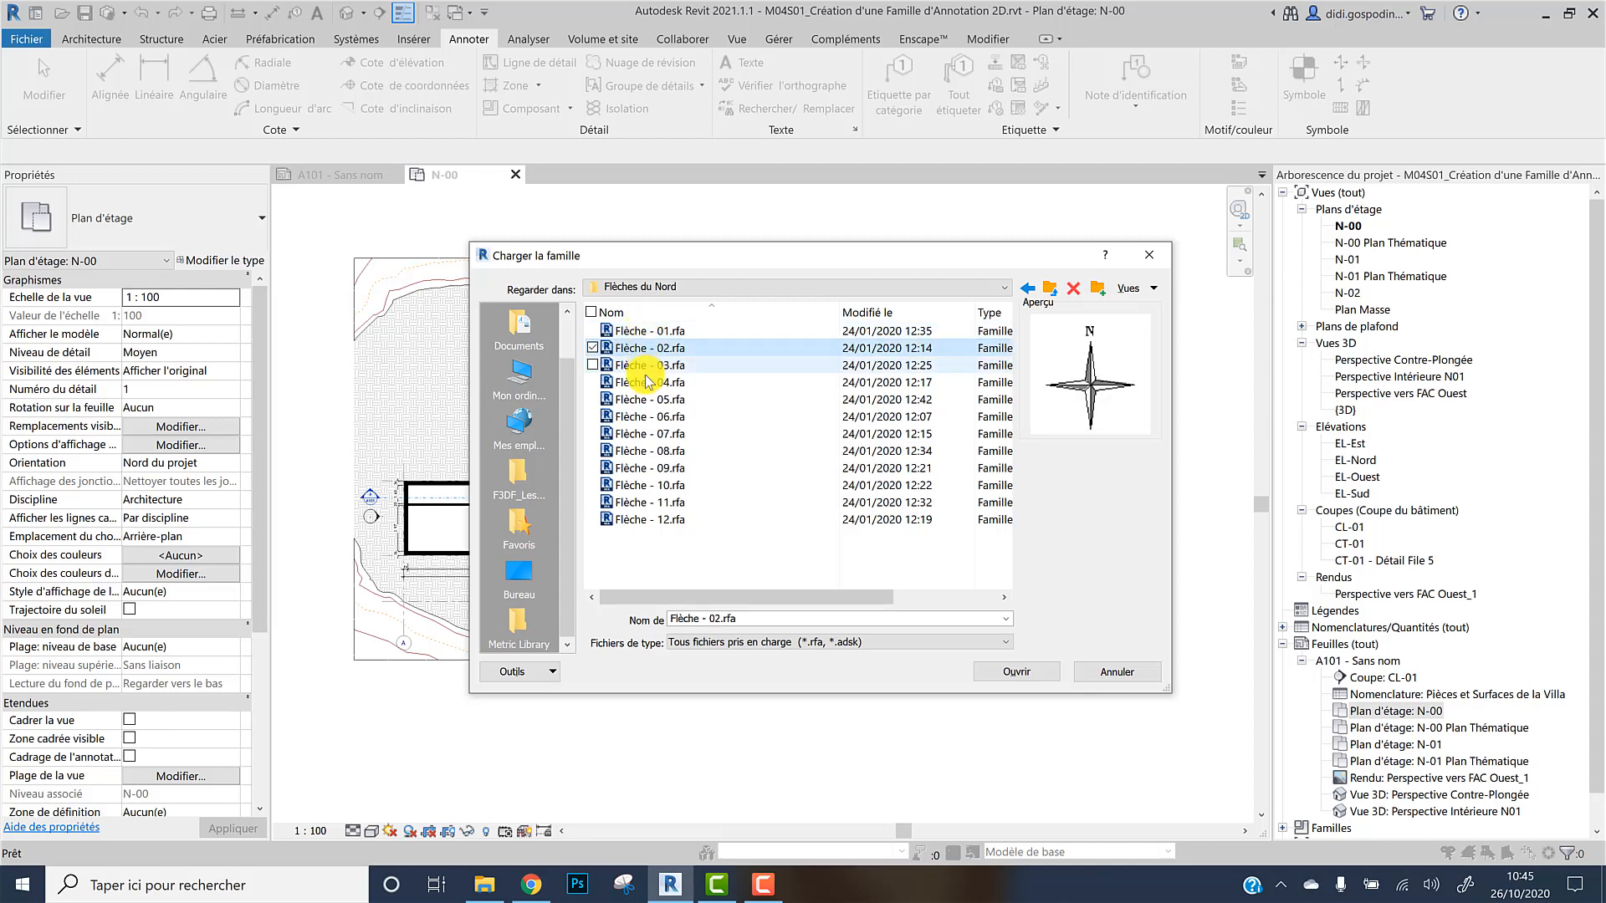
pyautogui.click(659, 332)
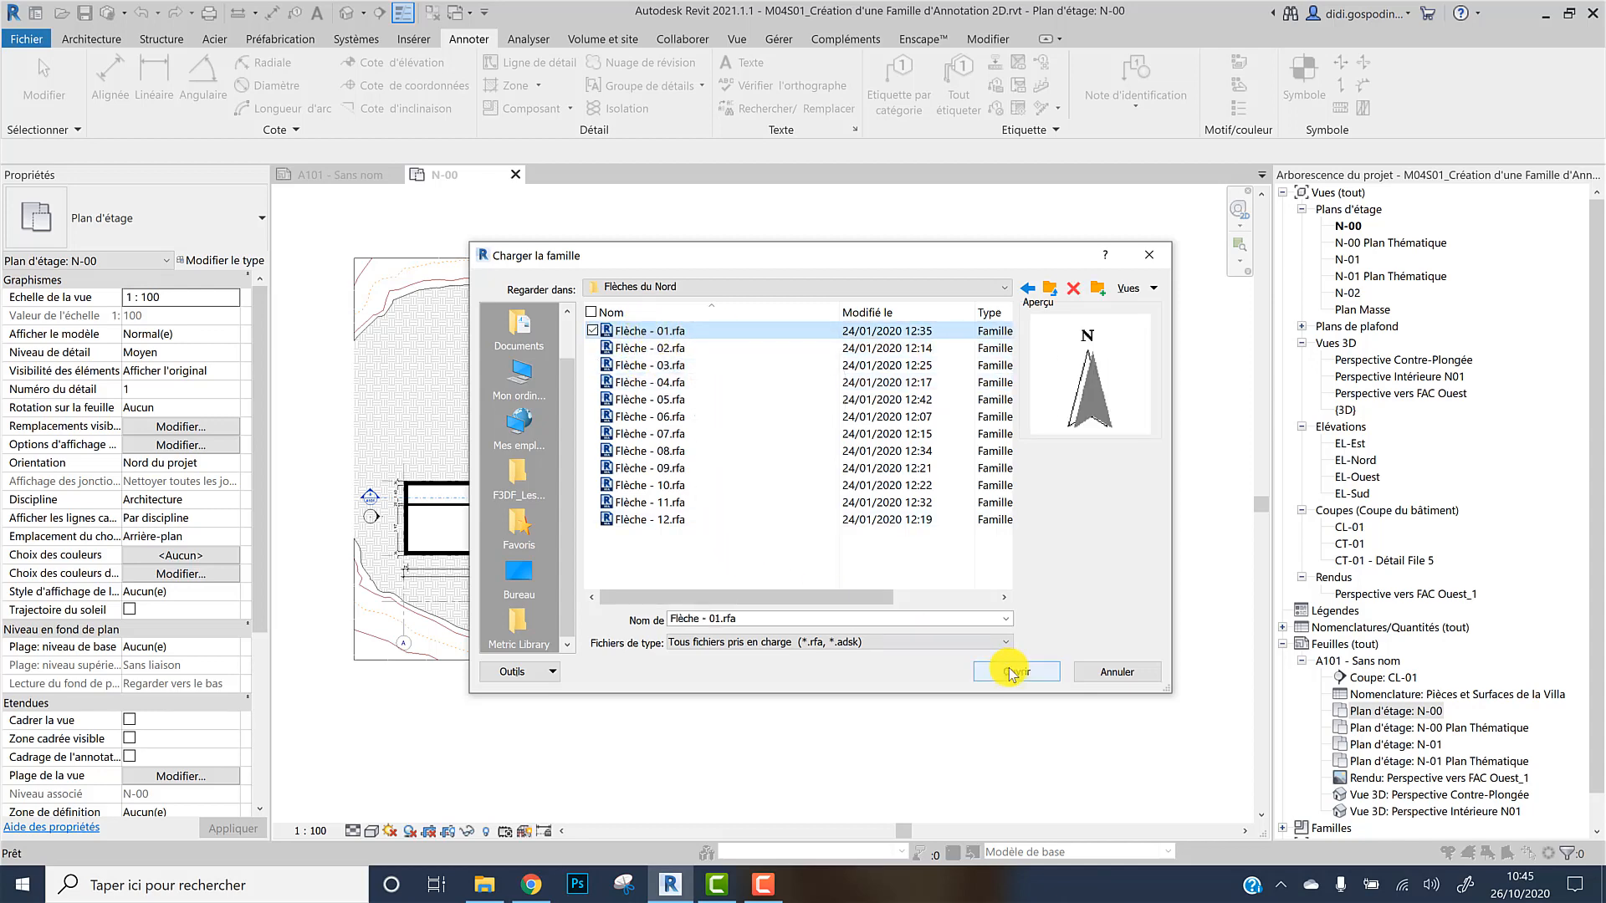
pyautogui.press('Down')
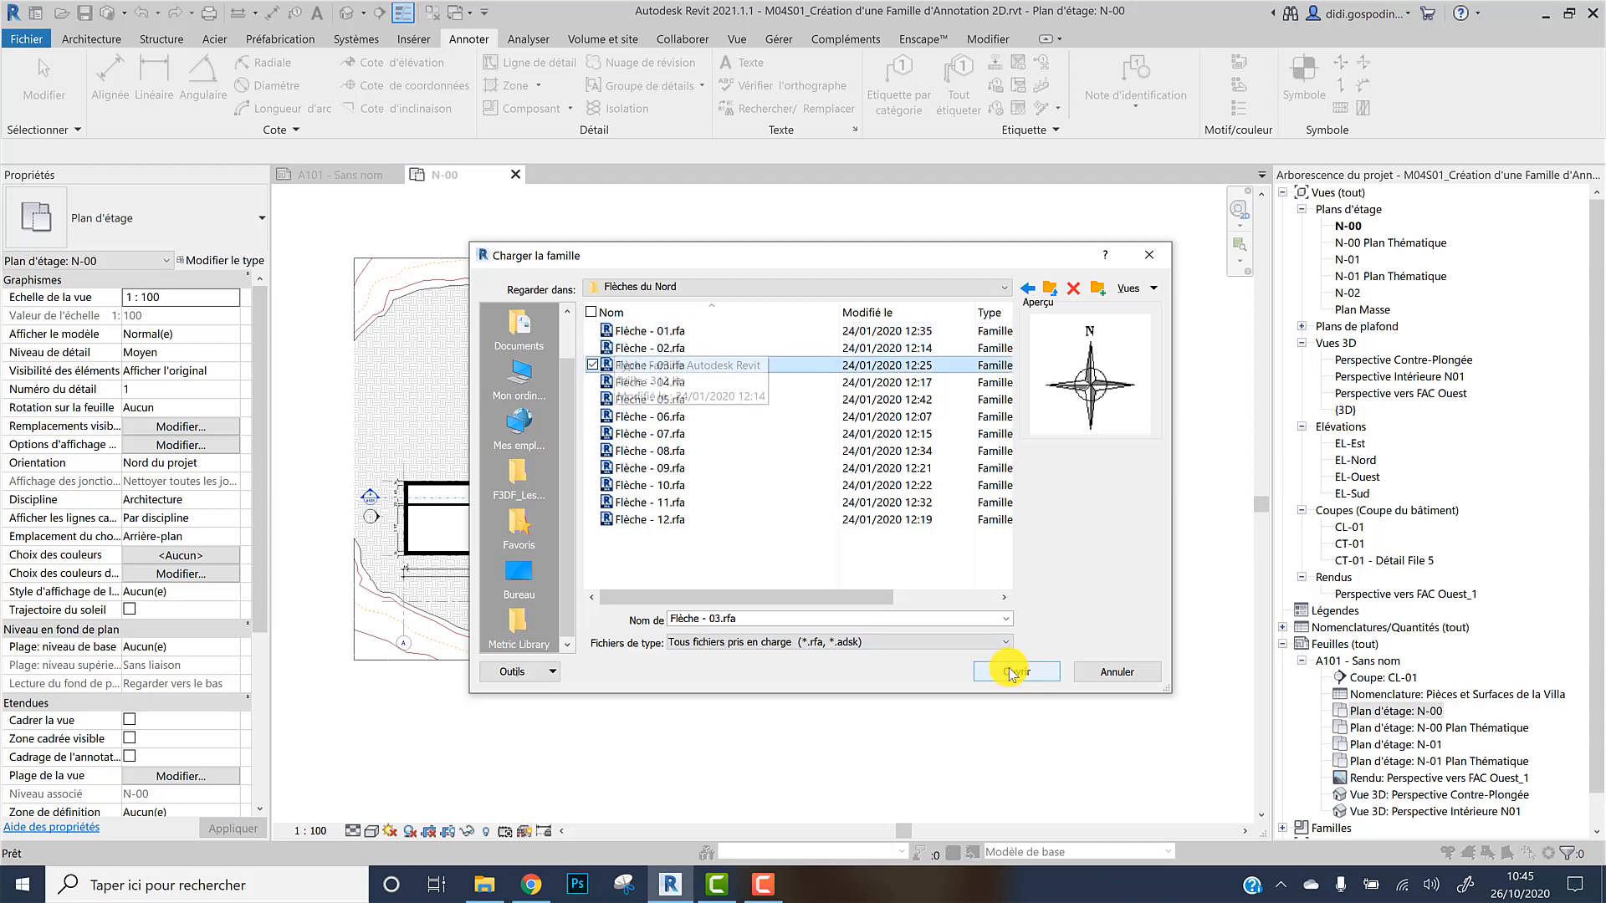
pyautogui.press('Down')
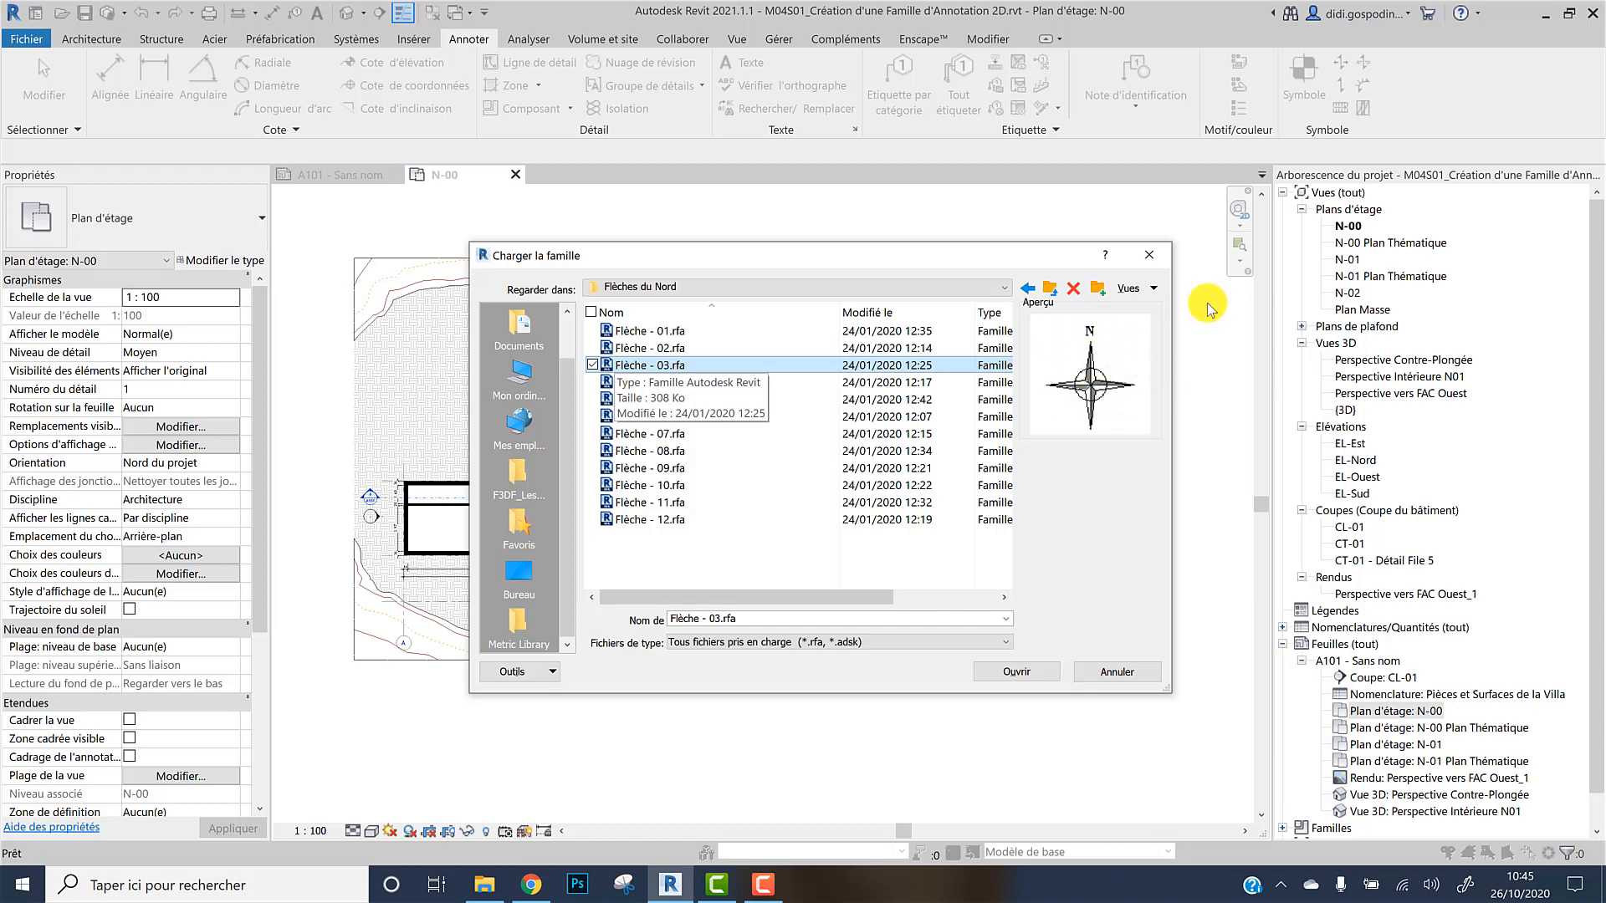
pyautogui.press('Down')
pyautogui.press('Down')
pyautogui.press('Down')
pyautogui.press('Down')
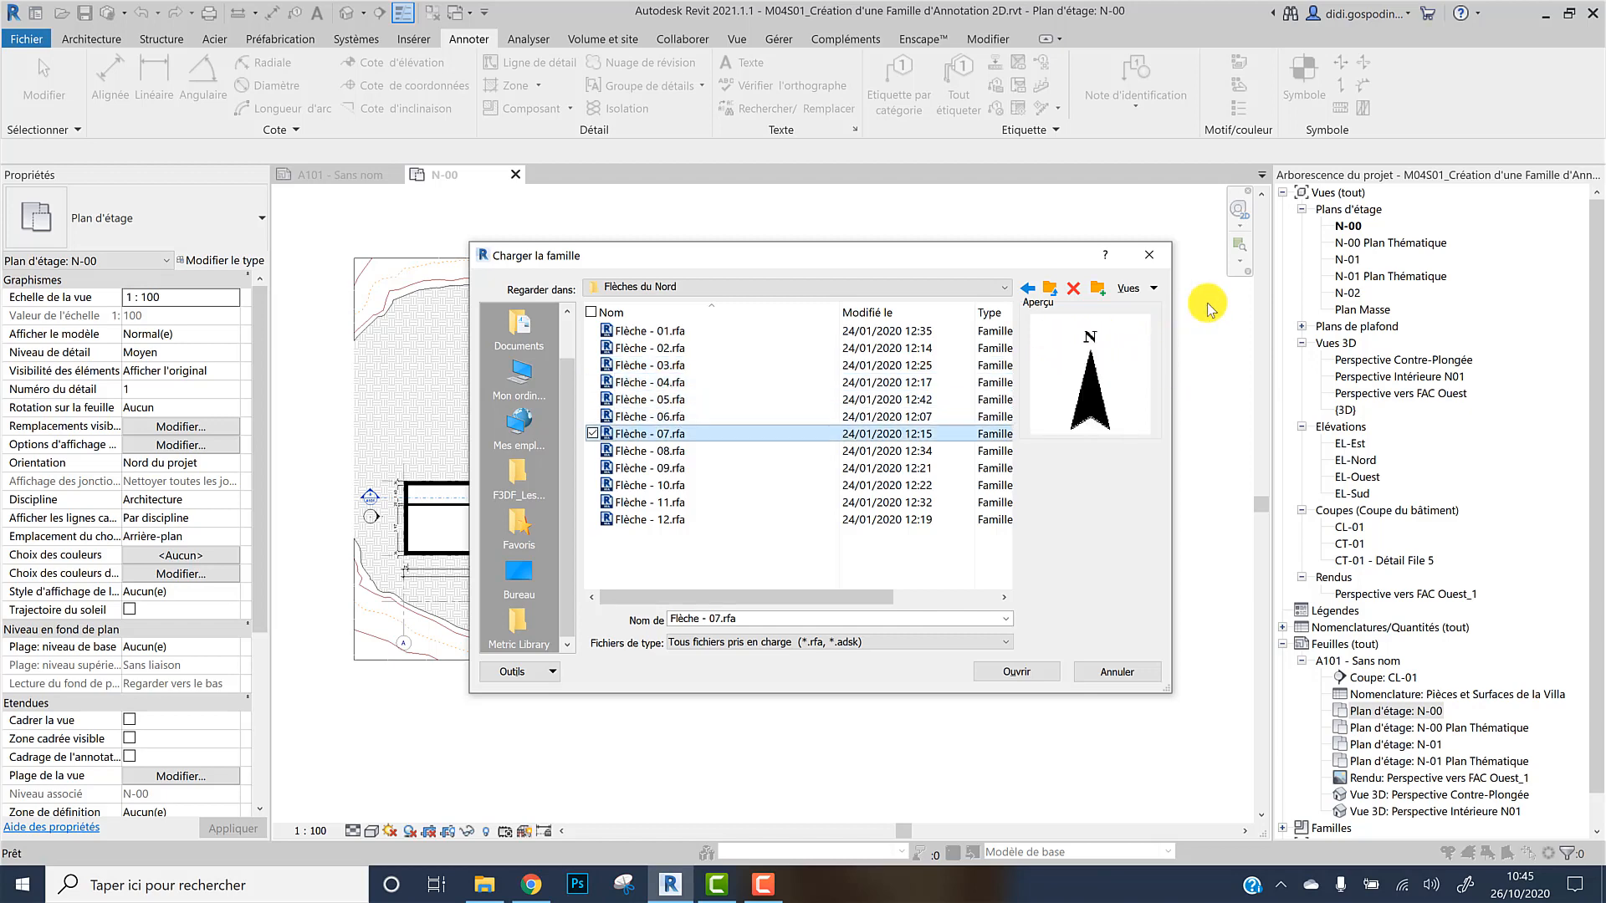
pyautogui.press('Down')
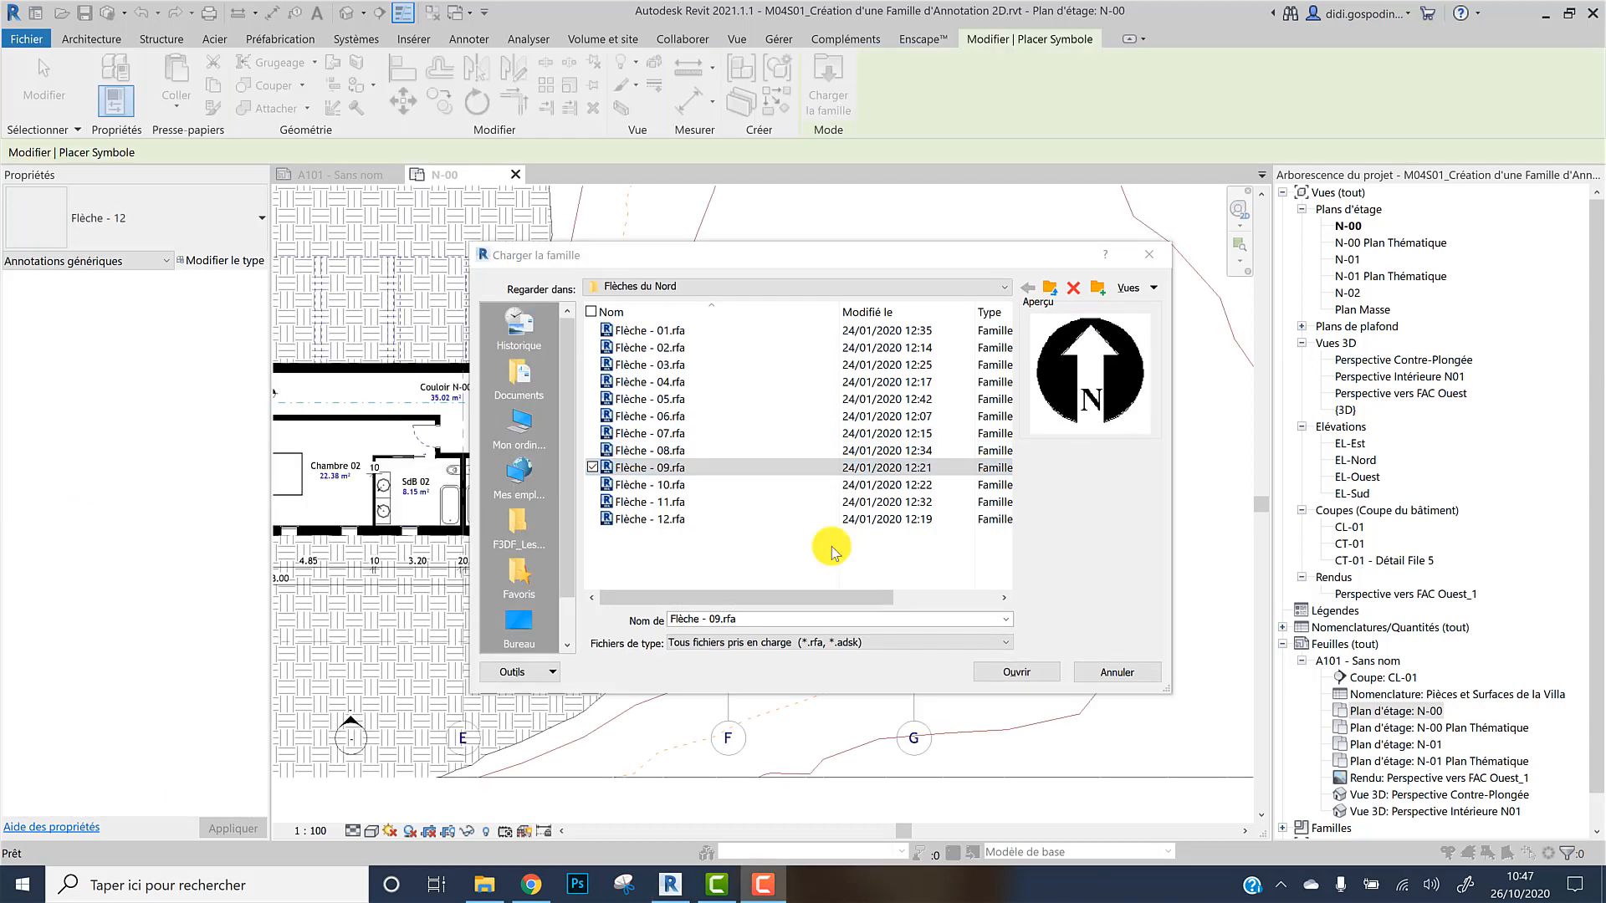
# Preview Flèche - 10 and load the north arrow family Flèche - 11.rfa into the project
pyautogui.click(669, 485)
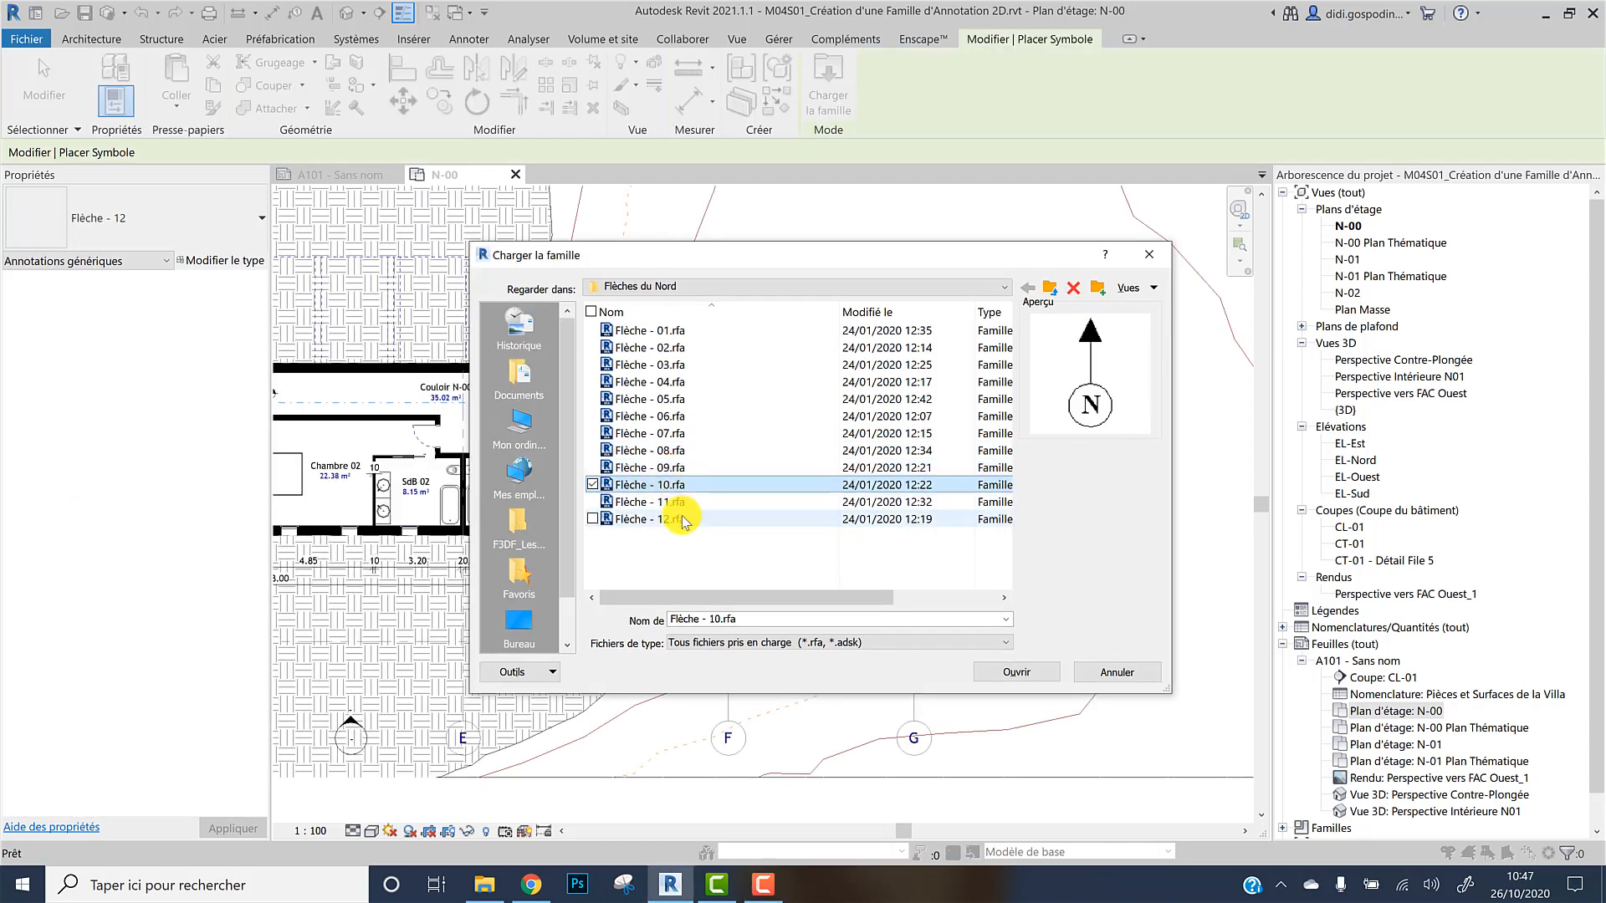
pyautogui.click(678, 503)
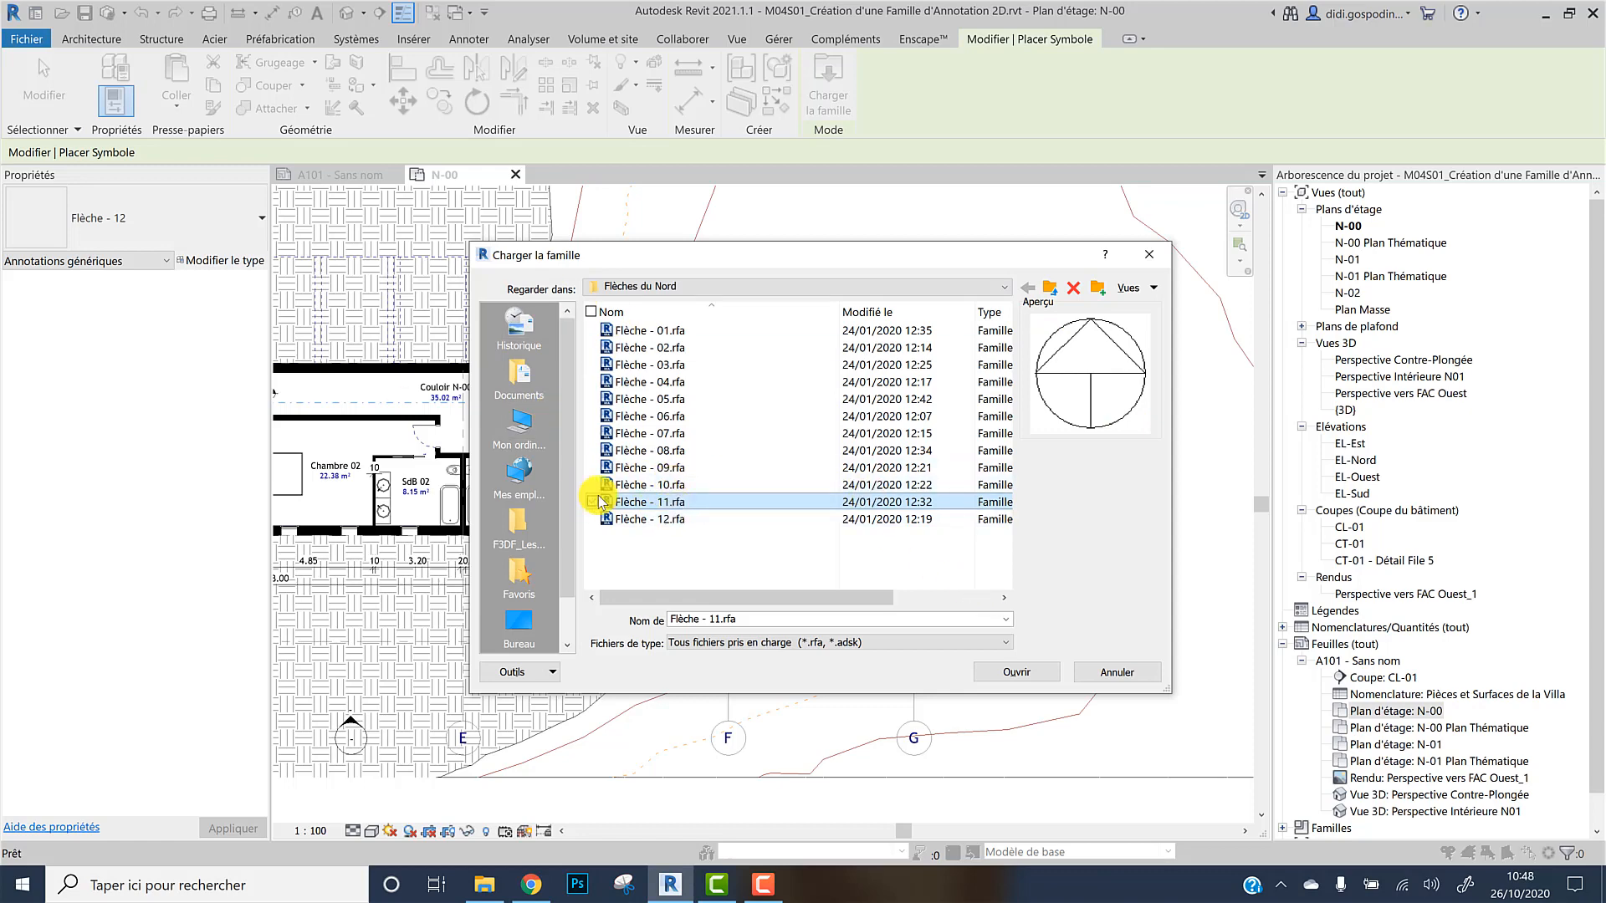
pyautogui.click(995, 679)
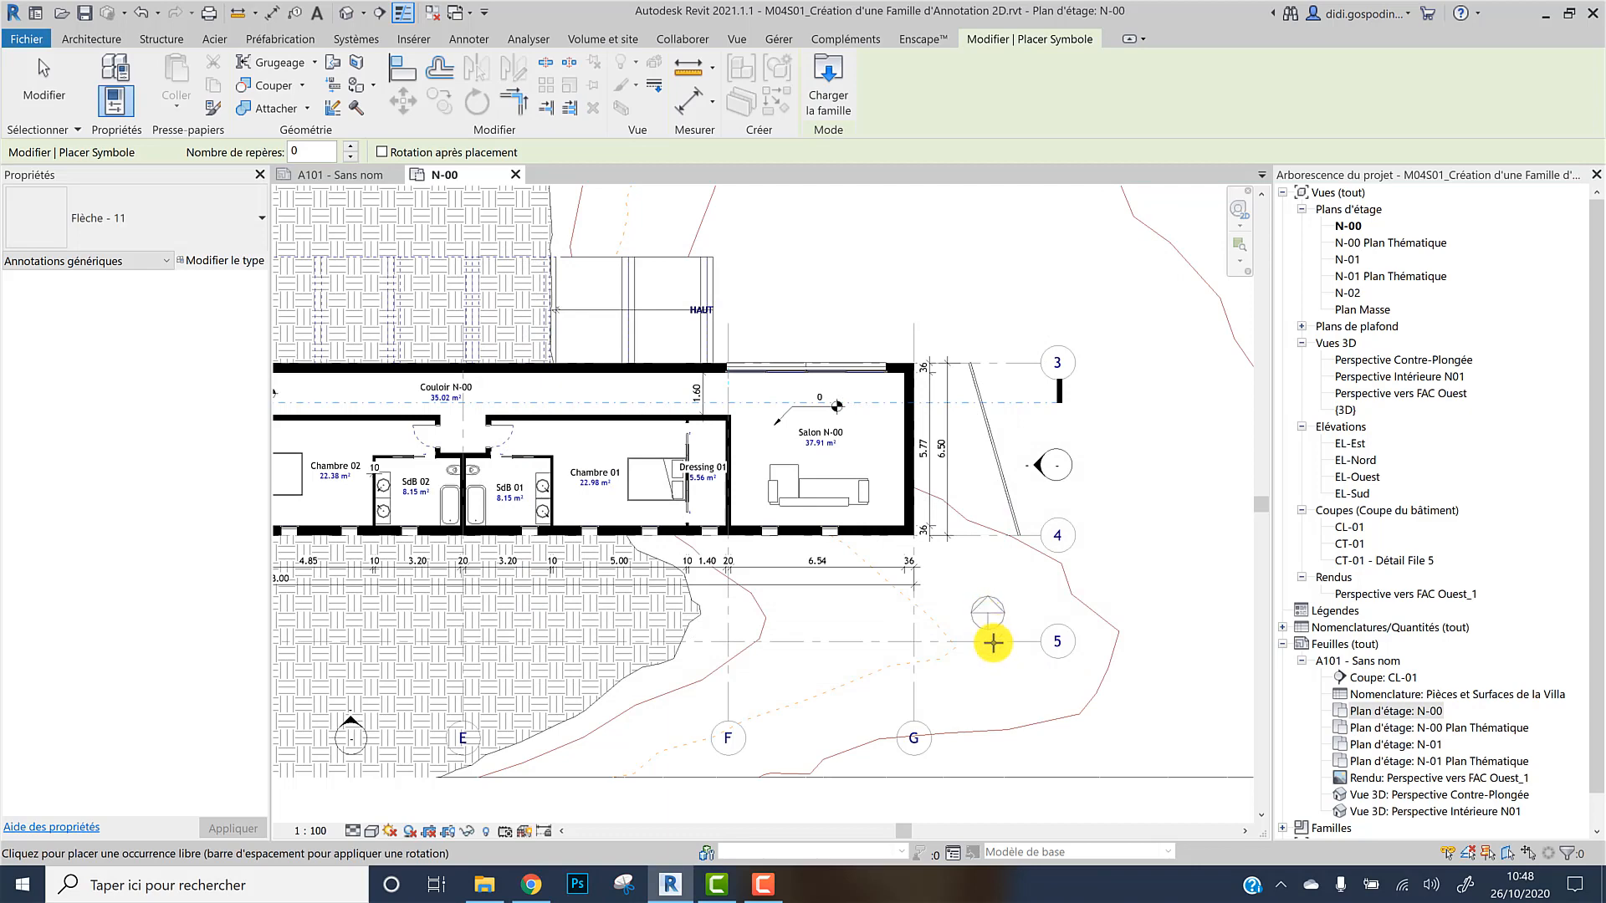
# Place the Flèche - 11 north arrow inside the lower-right corner of the site on plan N-00 and end placement
pyautogui.scroll(-3, 1026, 692)
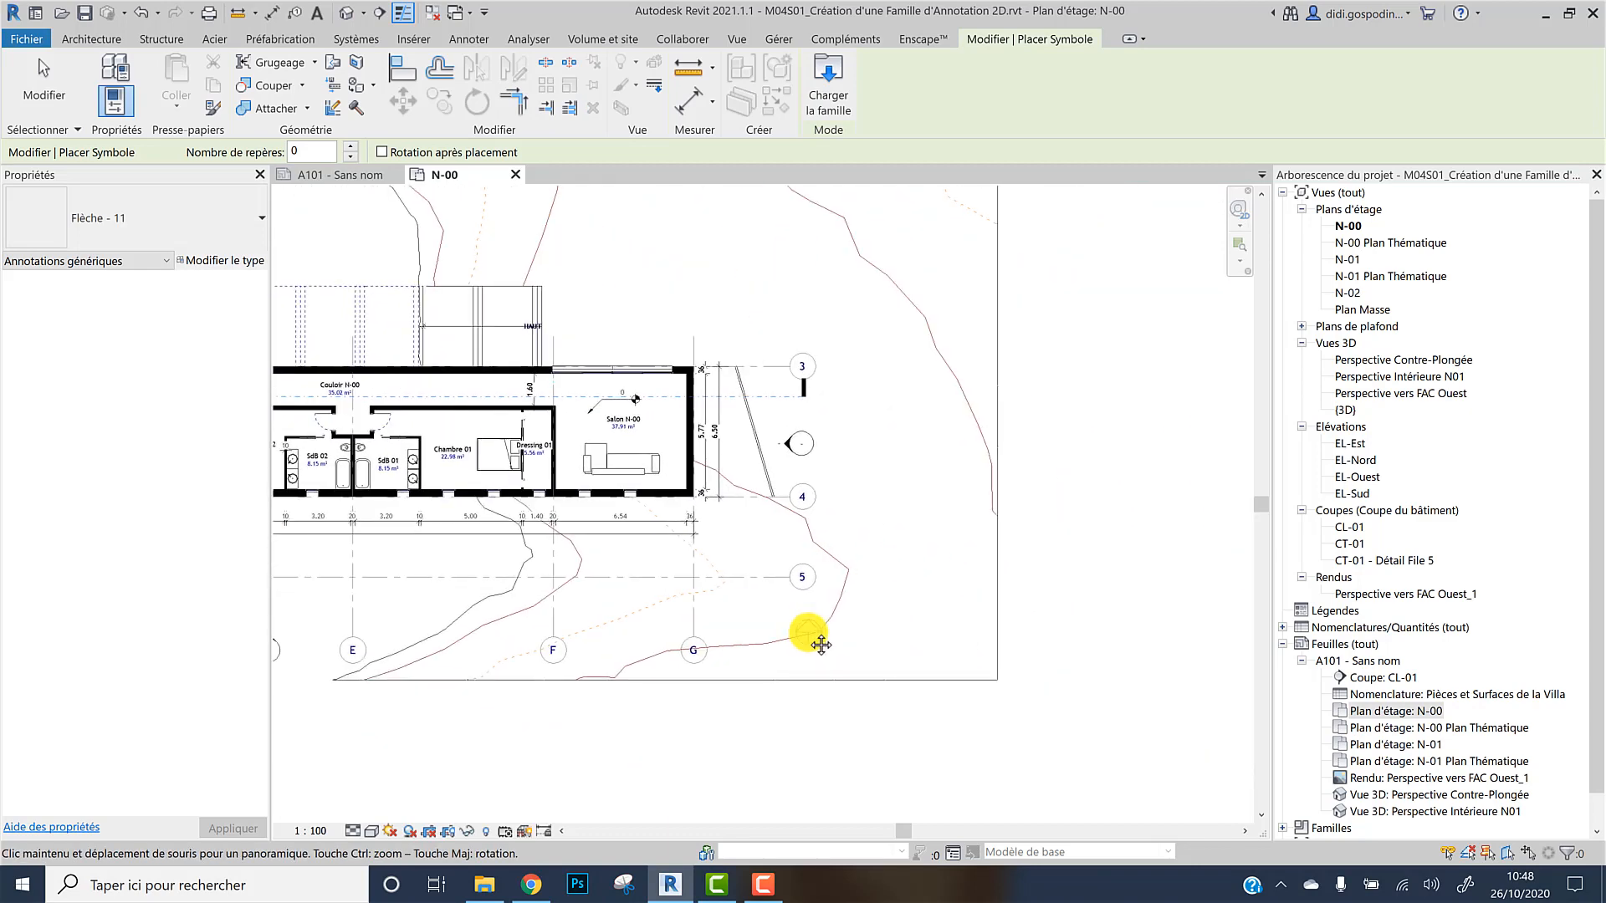
pyautogui.click(936, 641)
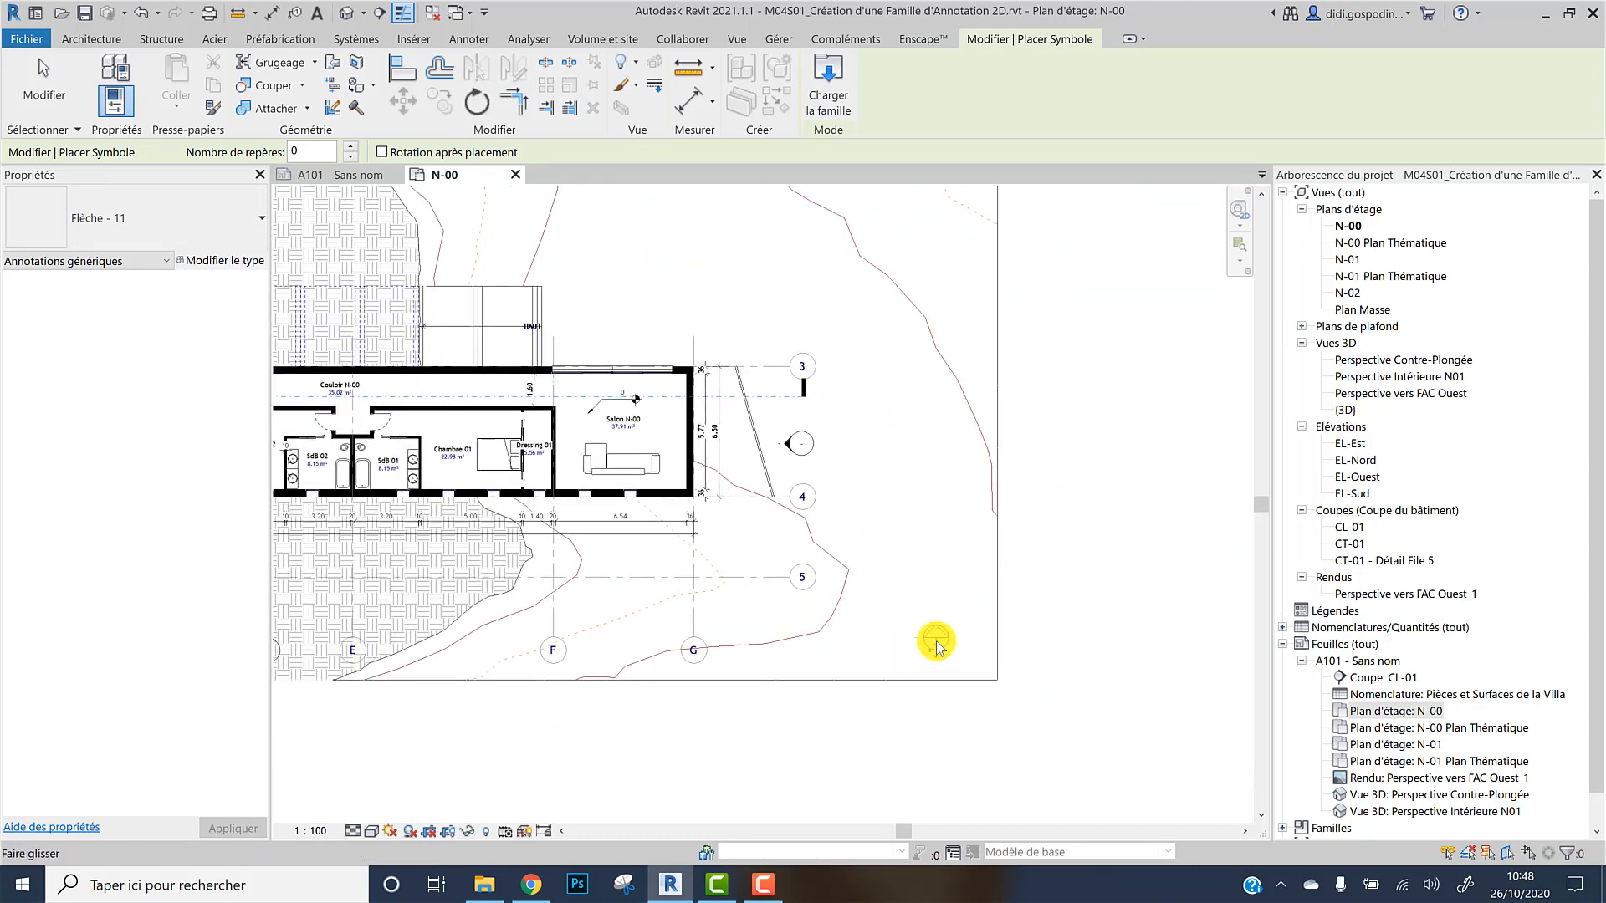
pyautogui.scroll(-2, 707, 402)
pyautogui.moveTo(748, 451); pyautogui.dragTo(976, 583, button='middle')
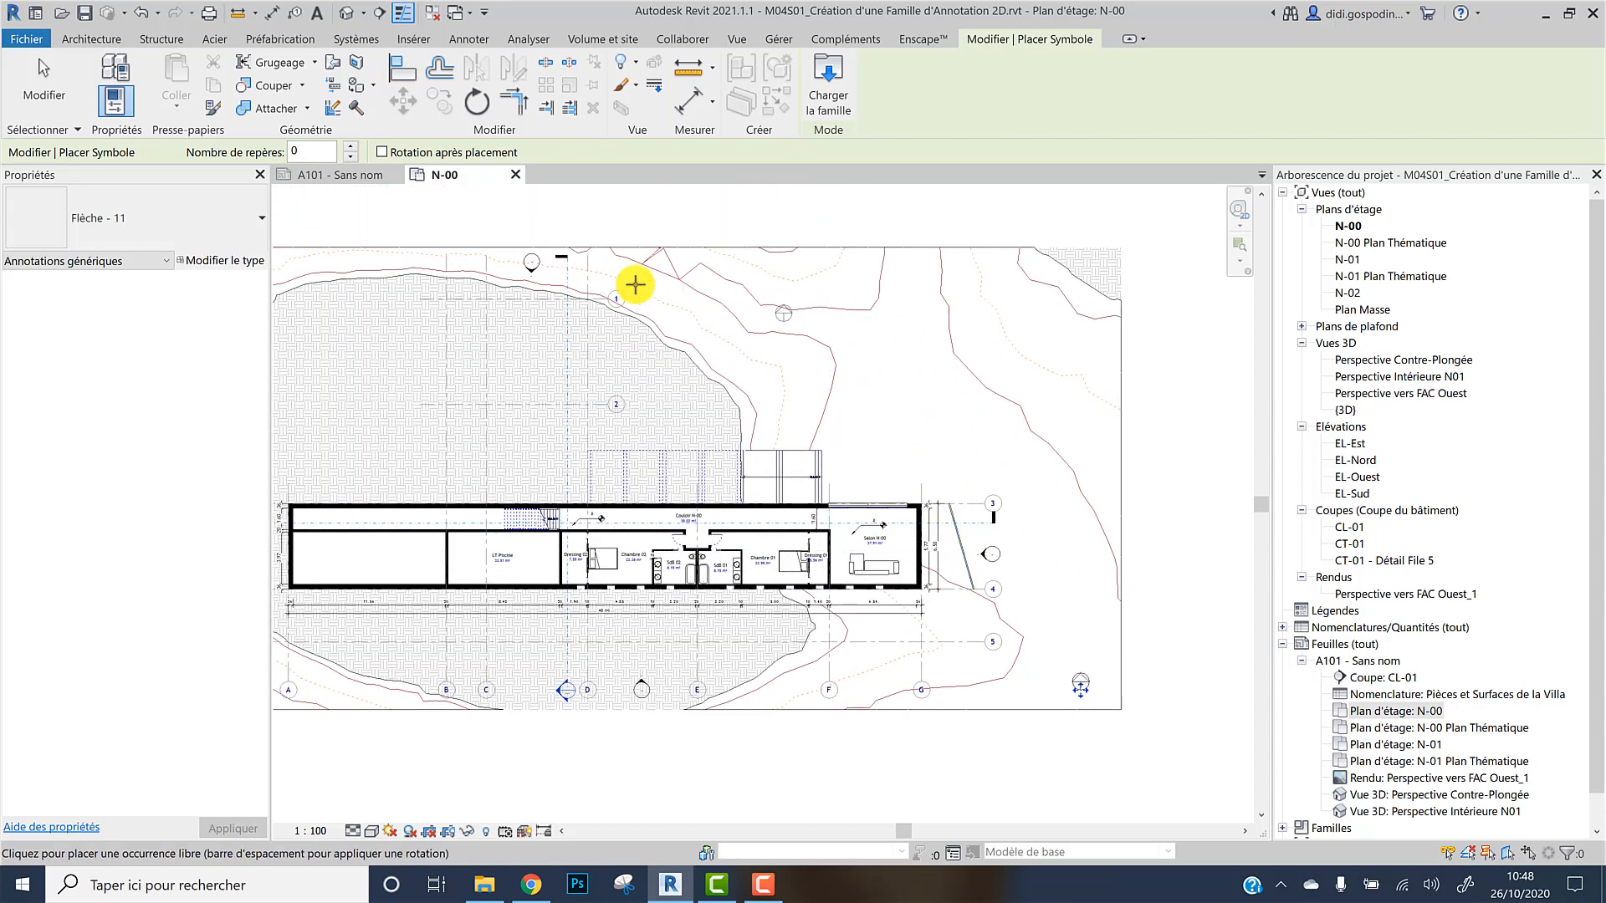
pyautogui.scroll(-2, 540, 292)
pyautogui.scroll(-1, 774, 506)
pyautogui.scroll(1, 964, 629)
pyautogui.scroll(4, 945, 608)
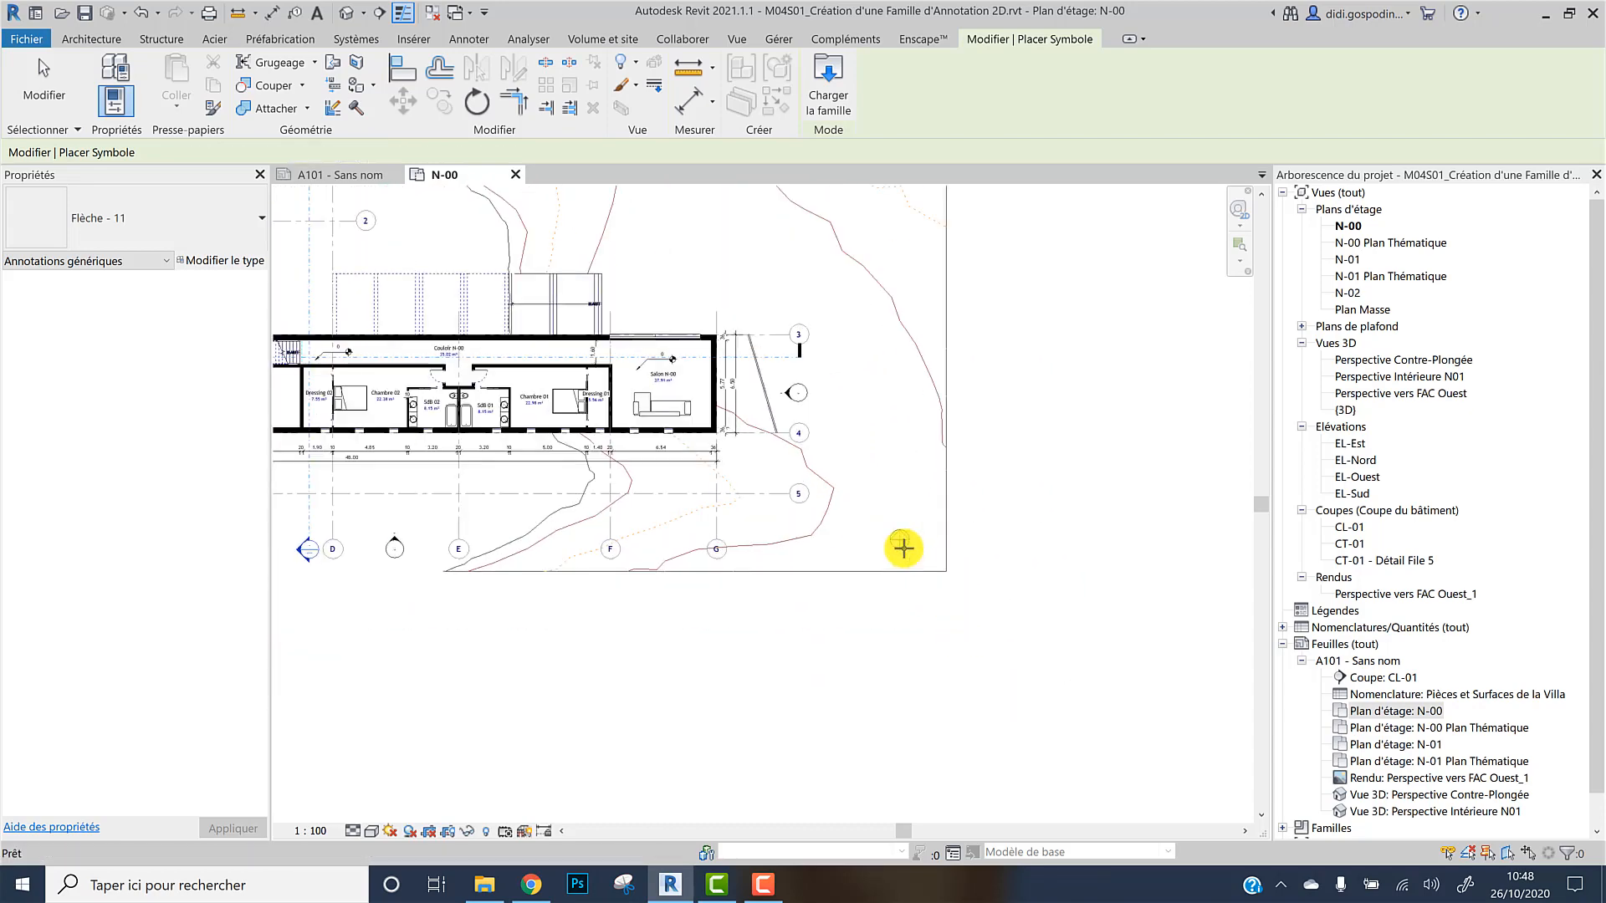
pyautogui.press('Escape')
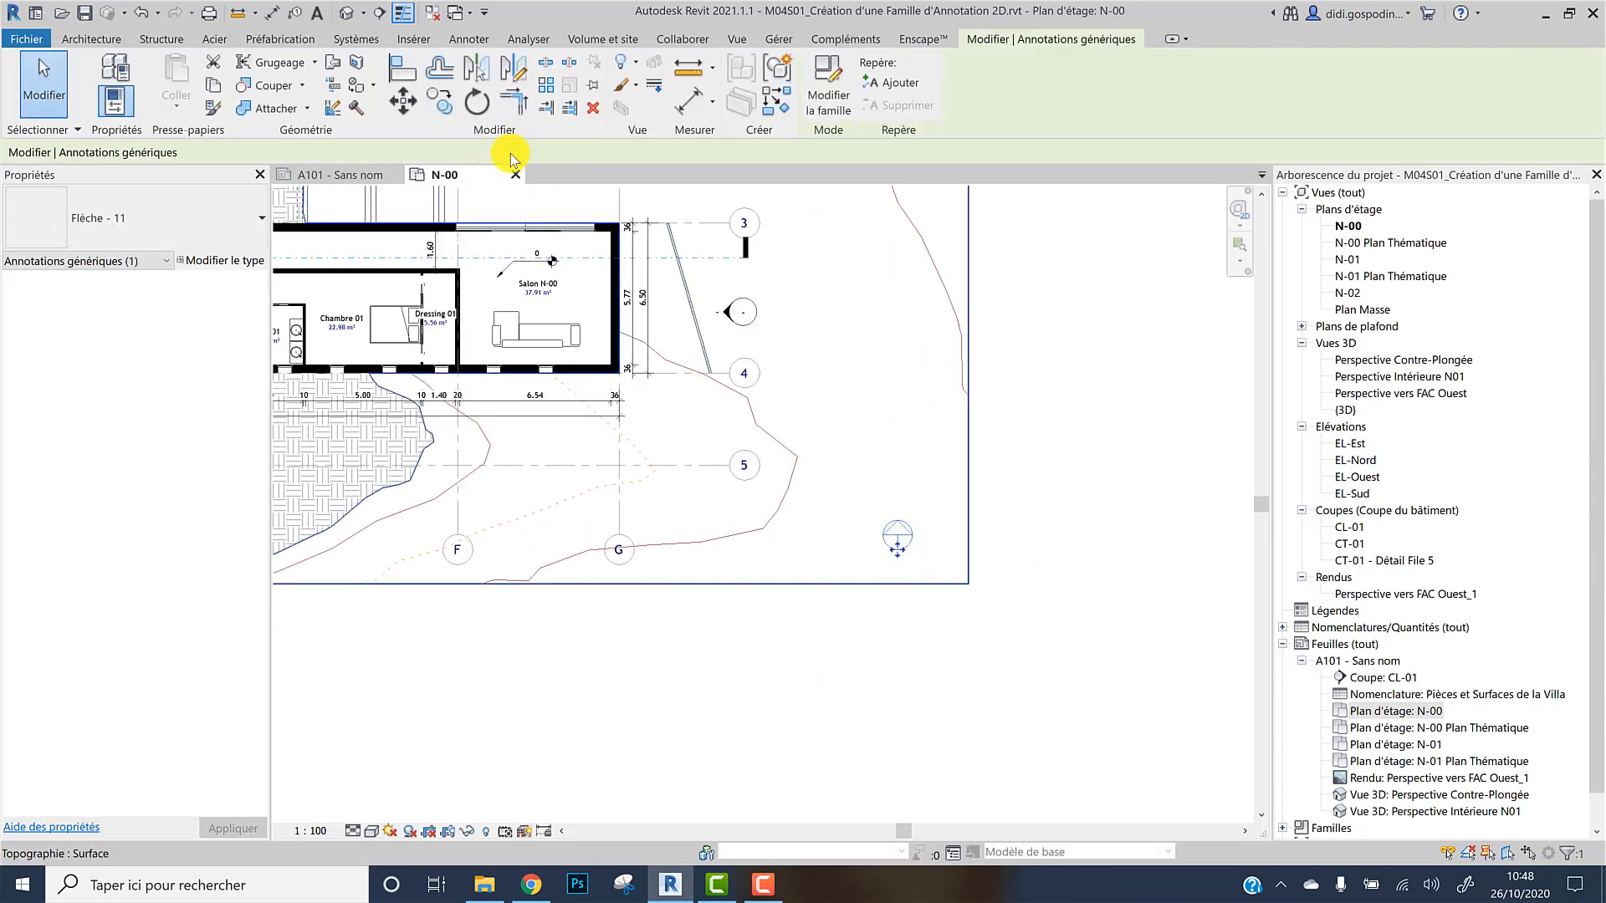
# Rotate the placed north arrow symbol 15° clockwise about its centre
pyautogui.click(477, 104)
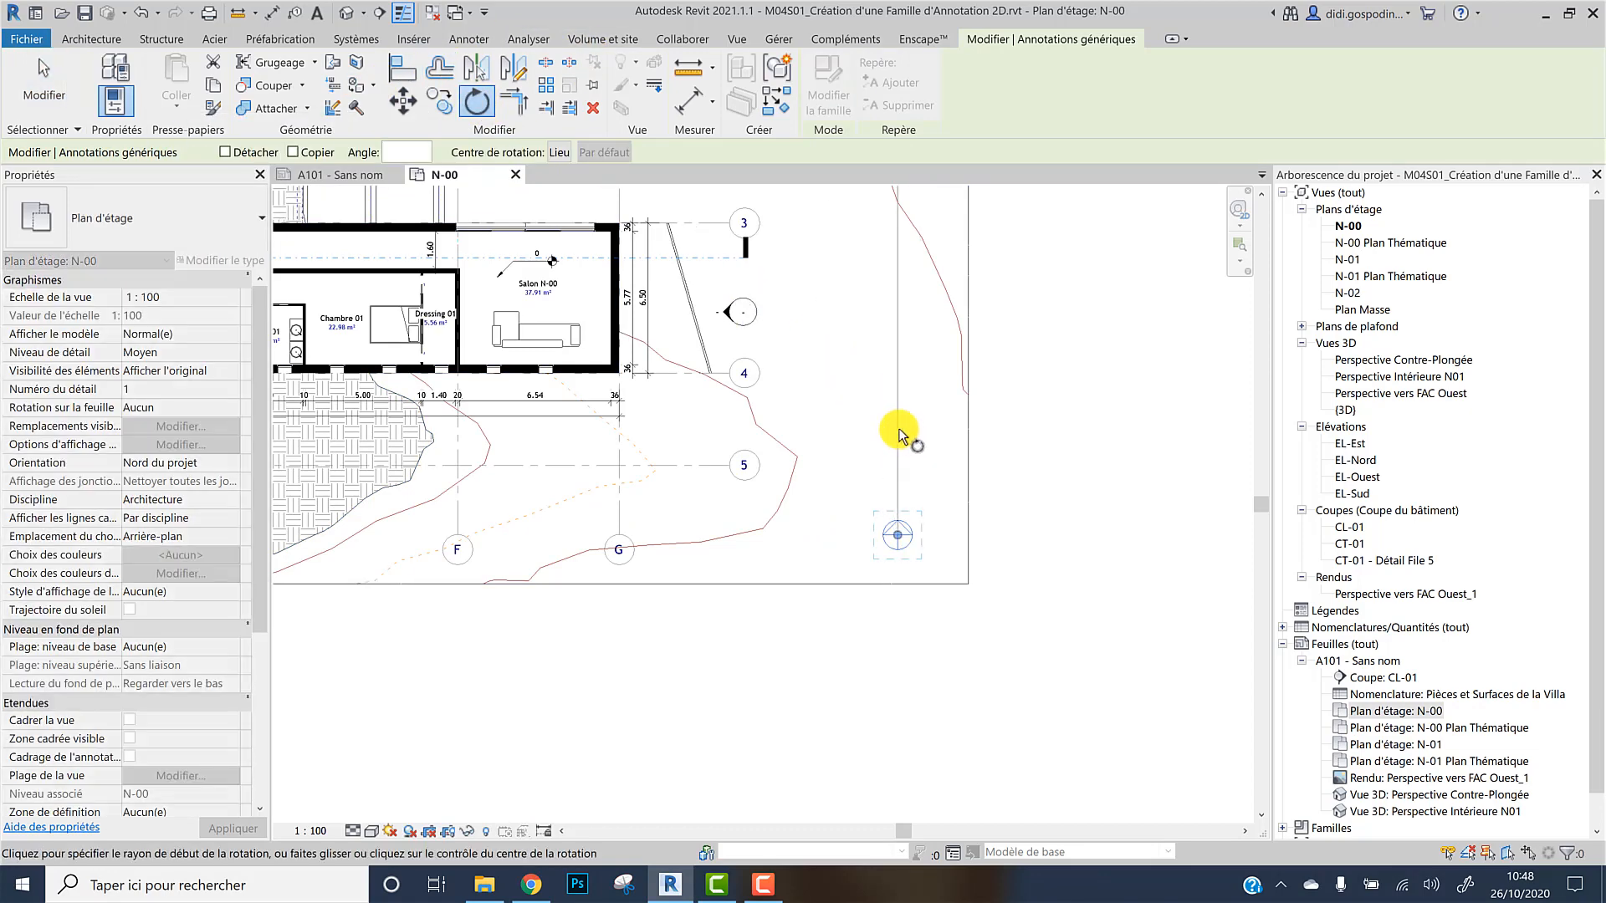
pyautogui.click(901, 432)
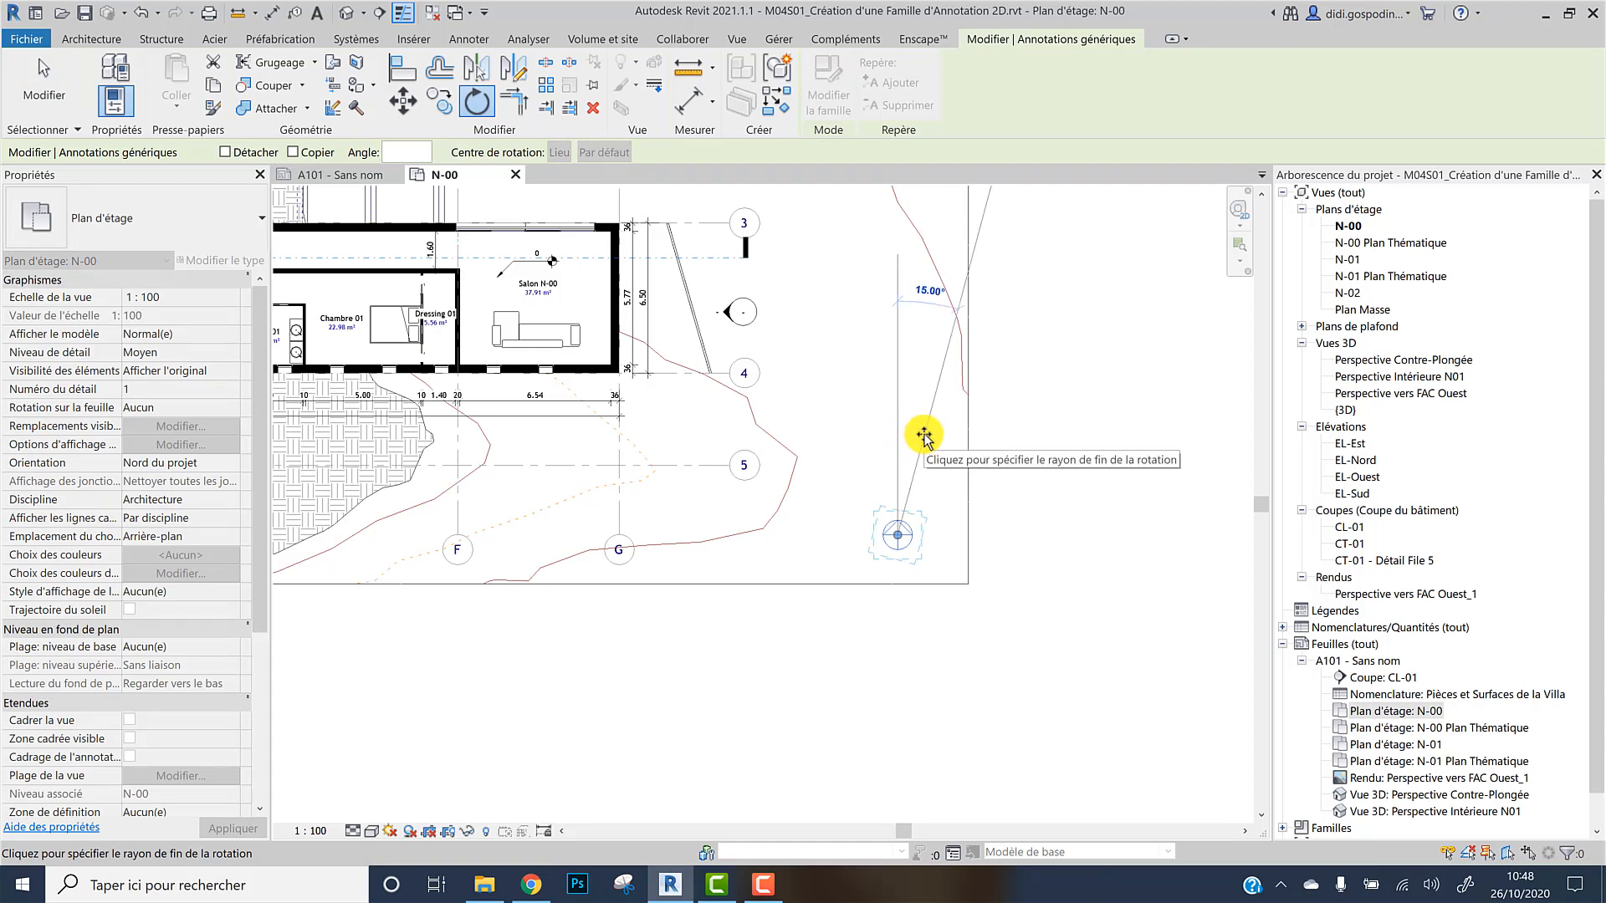
pyautogui.click(925, 438)
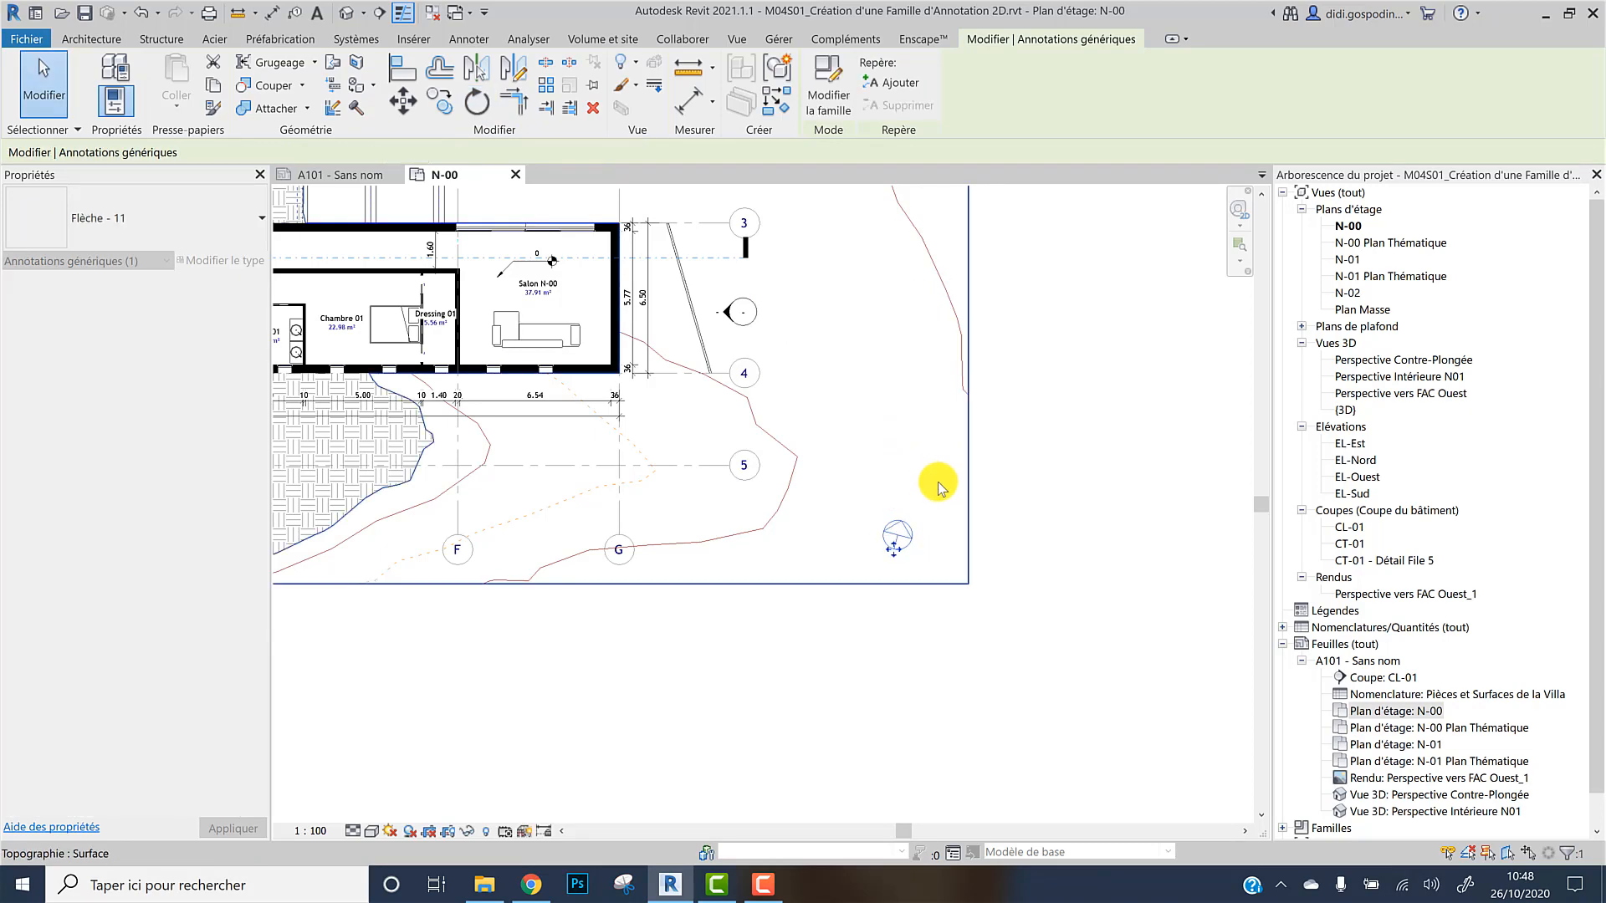
pyautogui.press('Escape')
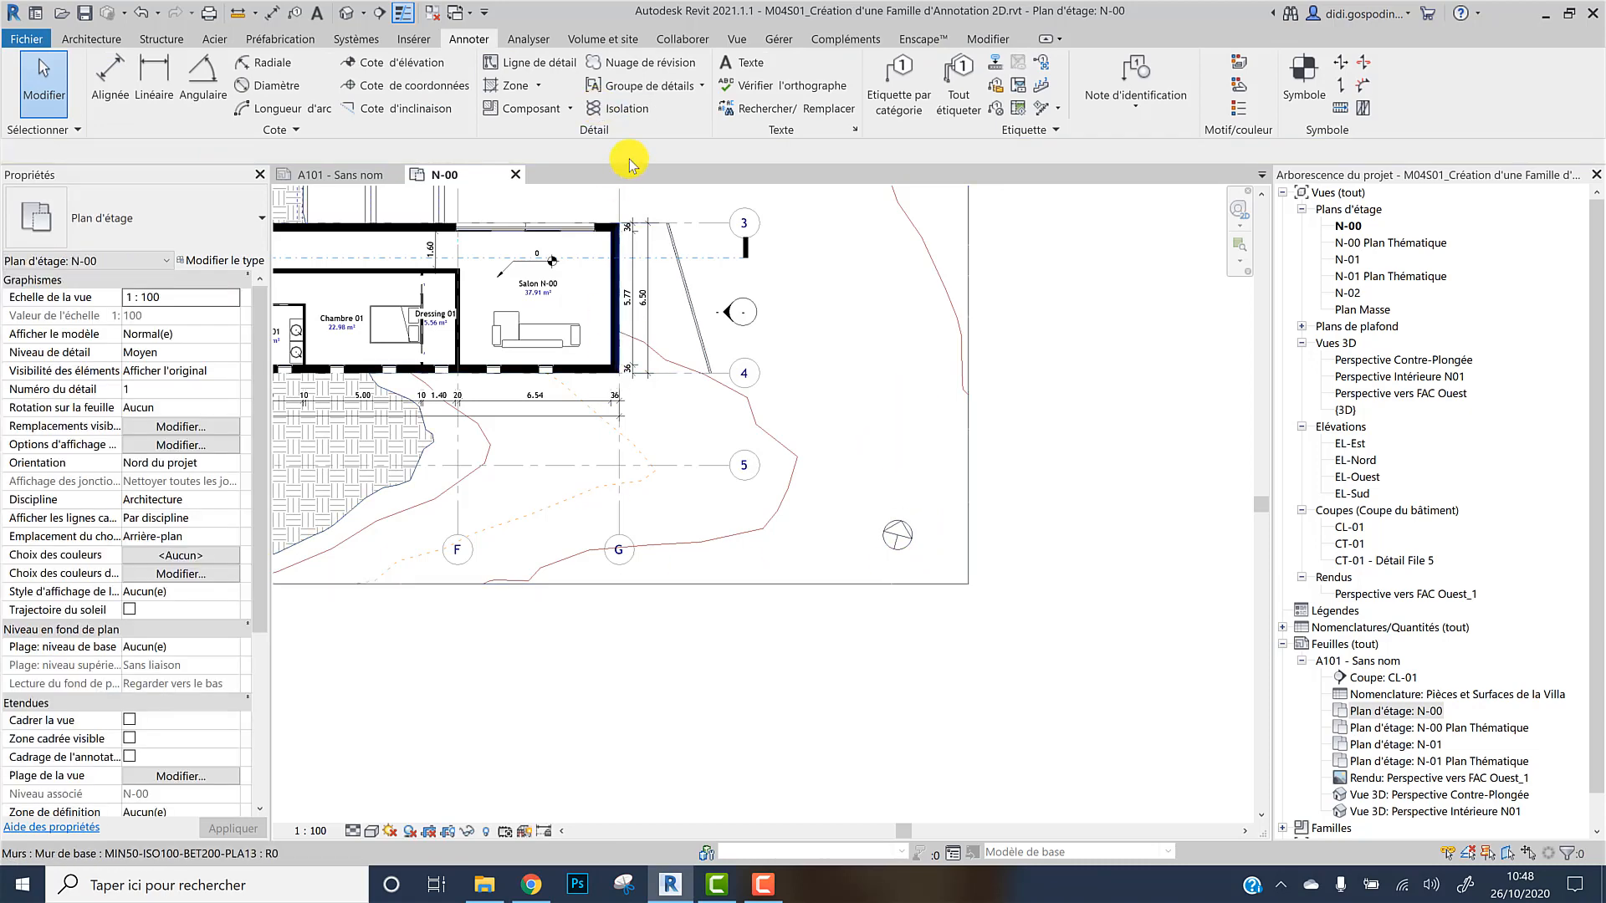
# Open the placed north arrow's family for editing and delete the vertical line in the lower half of the circle
pyautogui.moveTo(904, 559); pyautogui.dragTo(975, 596, button='middle')
pyautogui.scroll(-1, 864, 501)
pyautogui.moveTo(835, 555); pyautogui.dragTo(914, 663, button='middle')
pyautogui.scroll(-3, 894, 648)
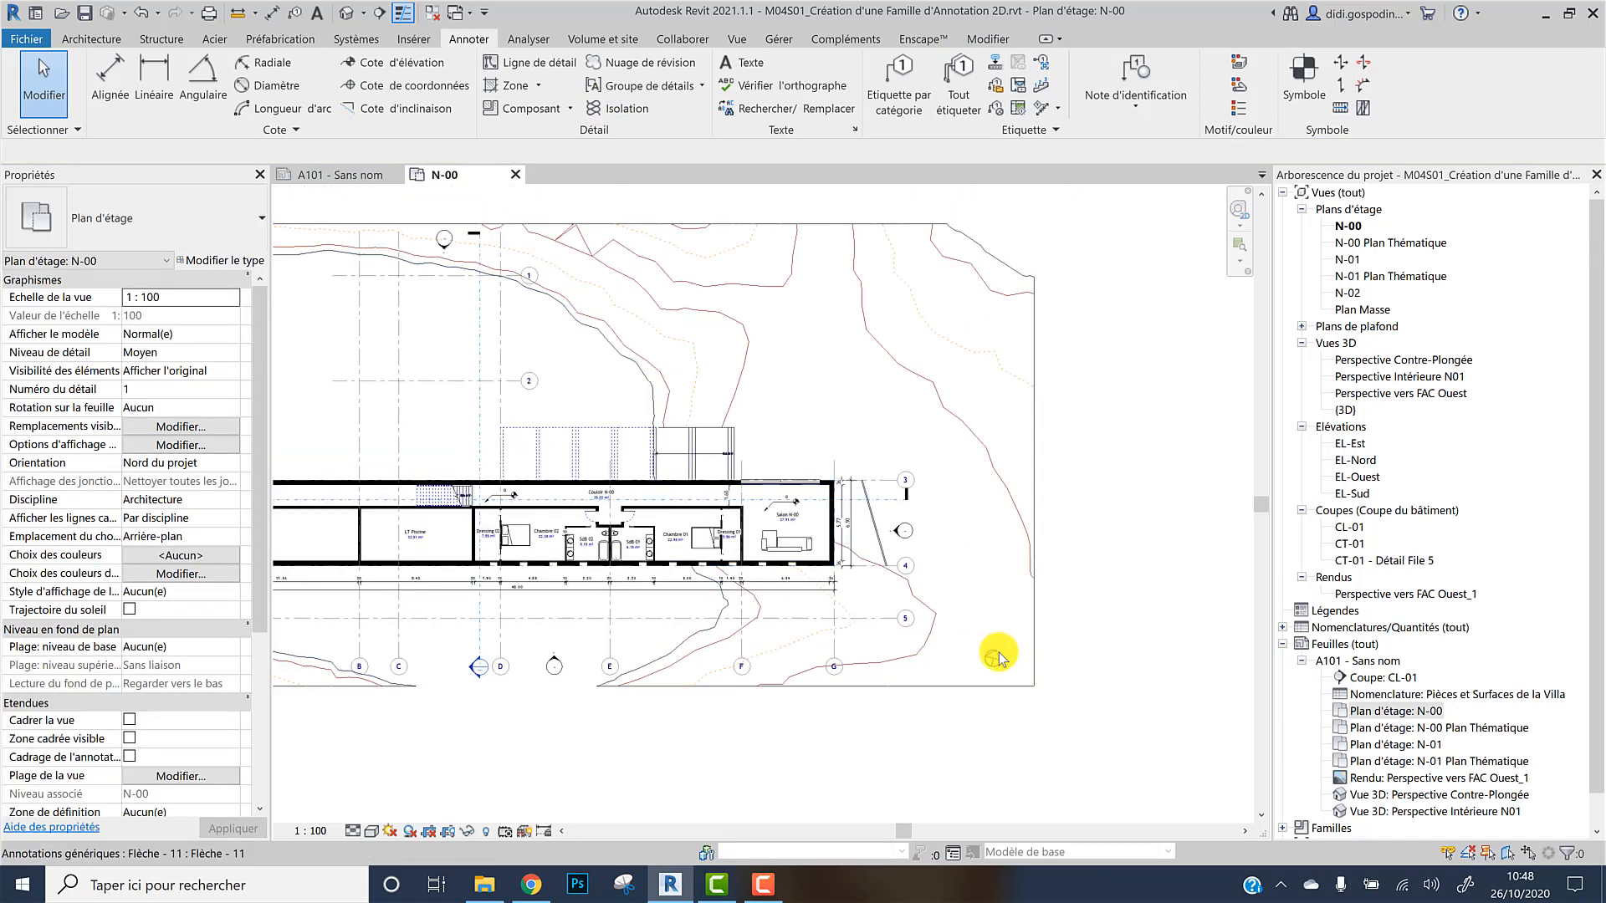
pyautogui.moveTo(1018, 668); pyautogui.dragTo(1086, 667, button='middle')
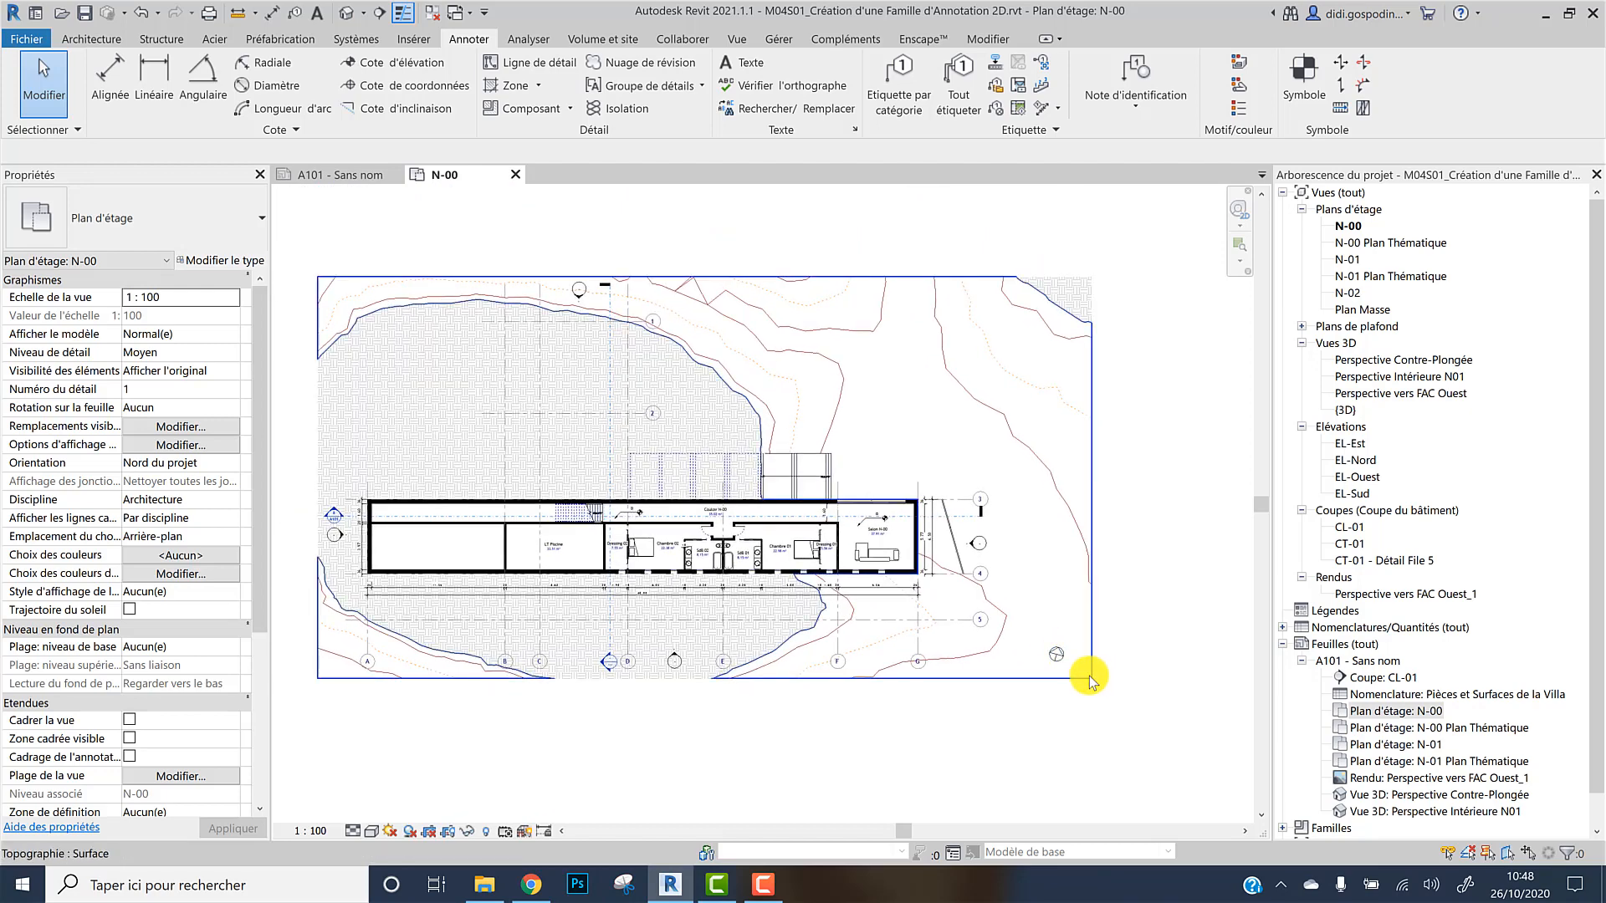
pyautogui.scroll(1, 1089, 682)
pyautogui.click(1050, 657)
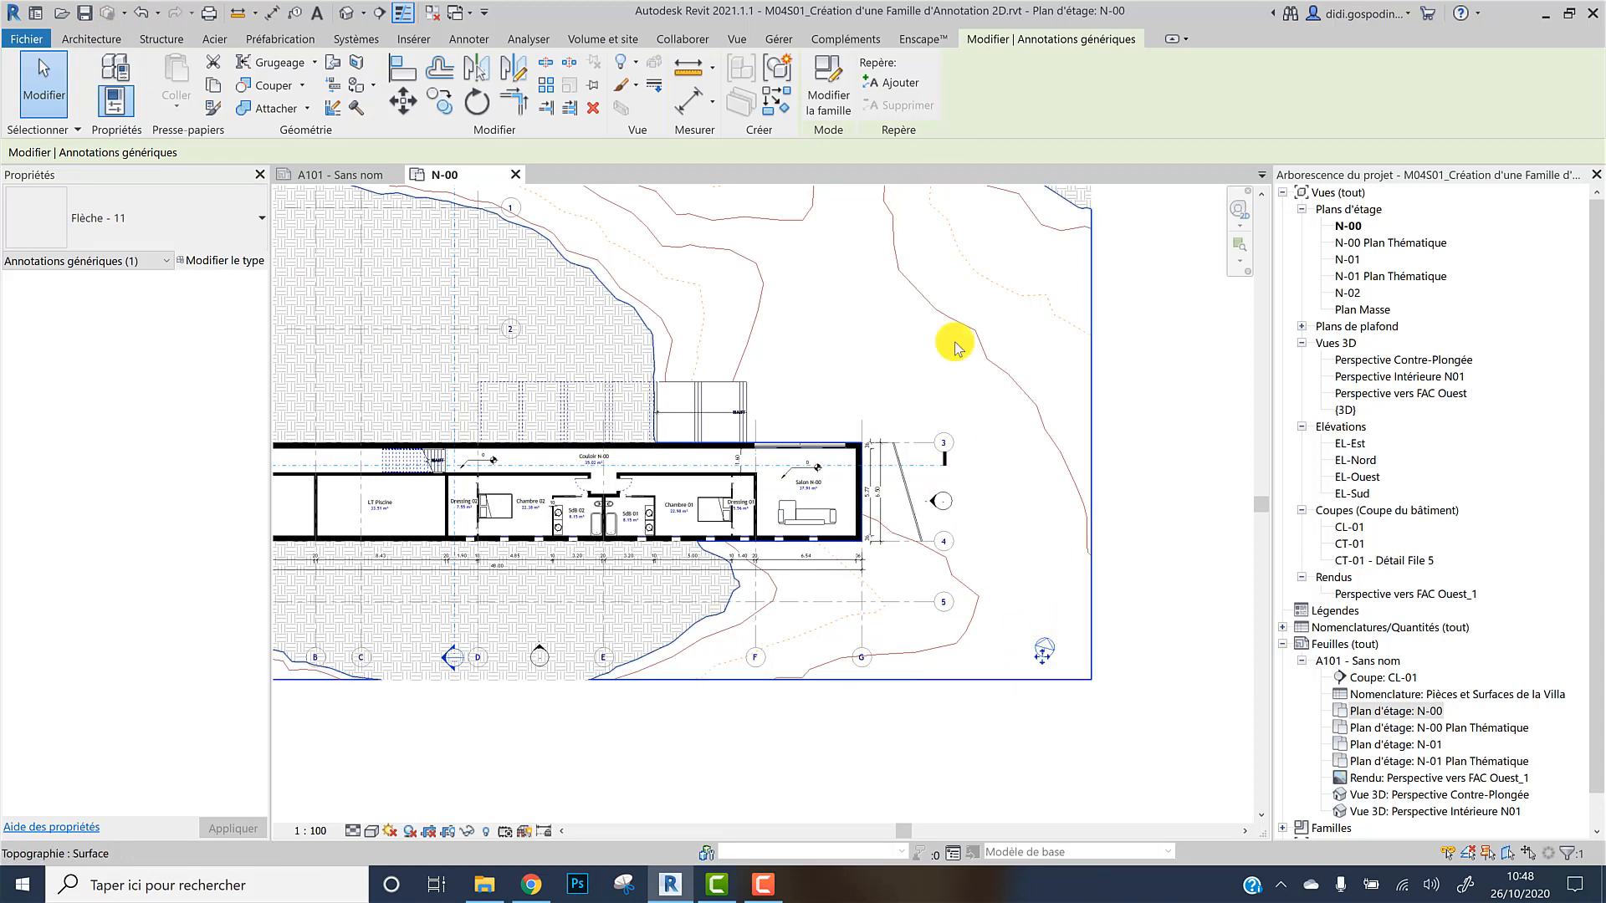
pyautogui.click(830, 86)
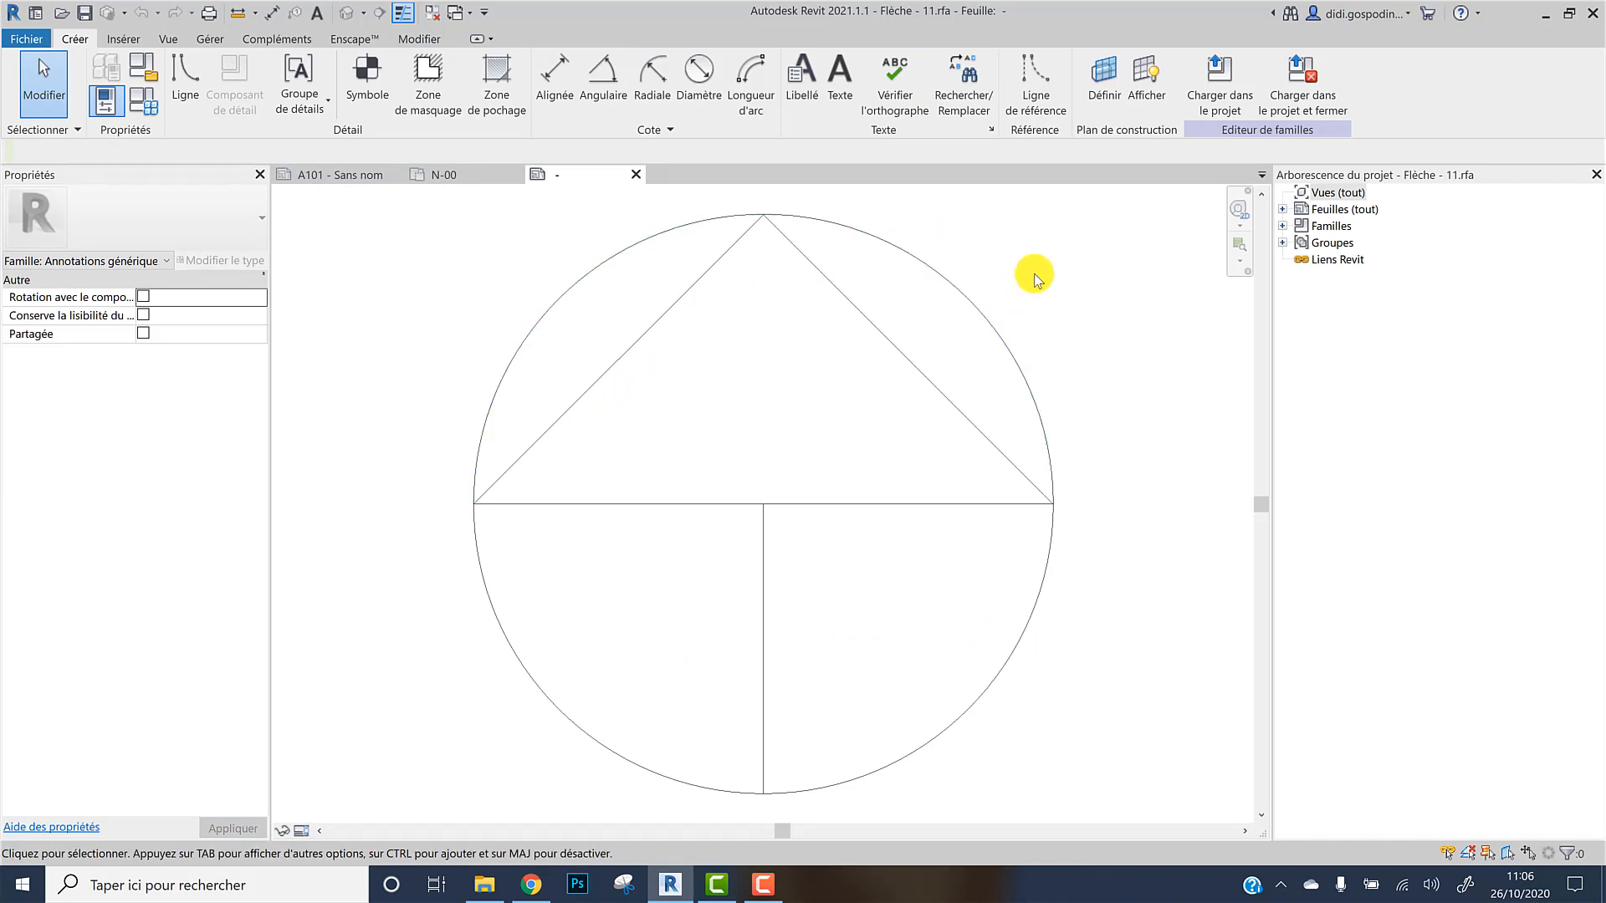
pyautogui.click(768, 585)
pyautogui.press('Delete')
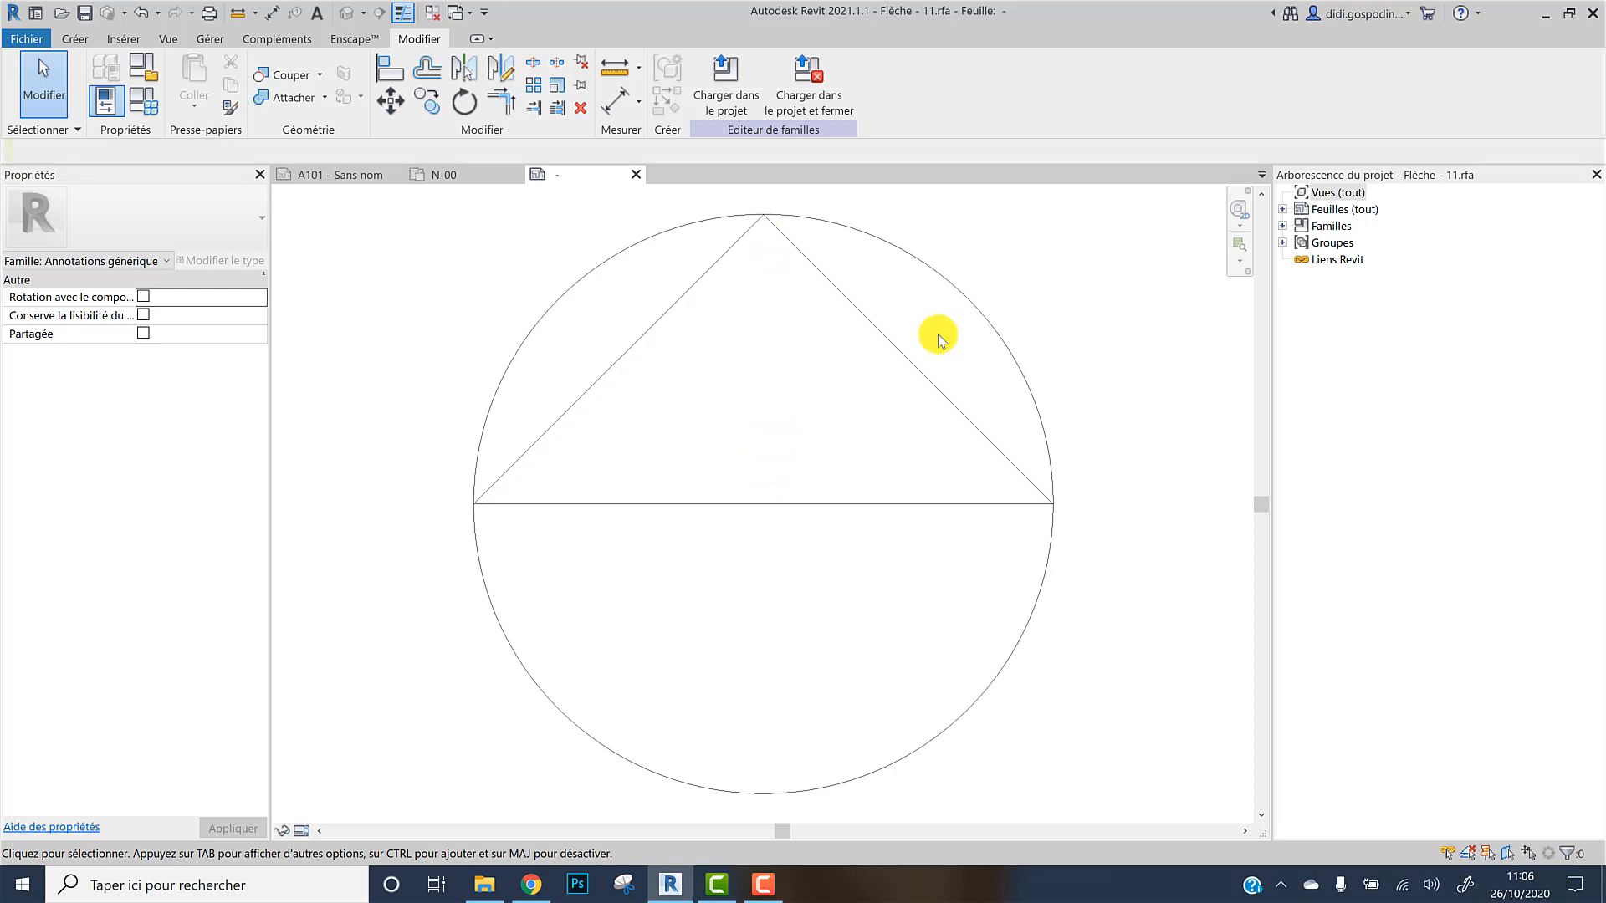
# Save the edited north arrow family under the new name Flèche - 11b in the Flèches du Nord folder
pyautogui.hotkey('ctrl', 's')
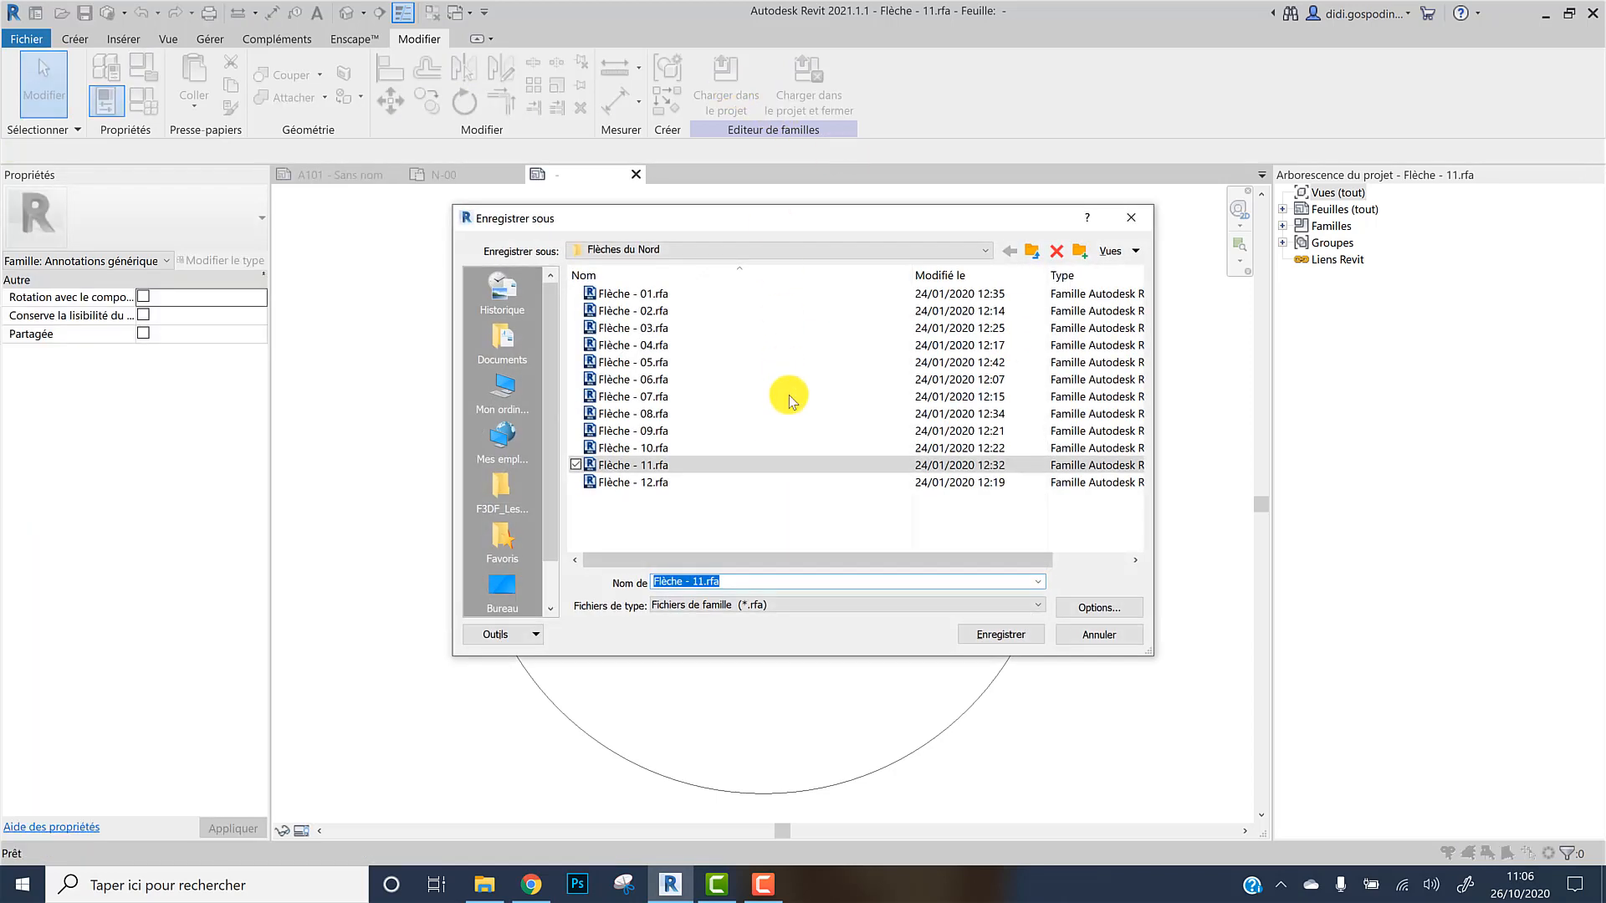
pyautogui.click(732, 580)
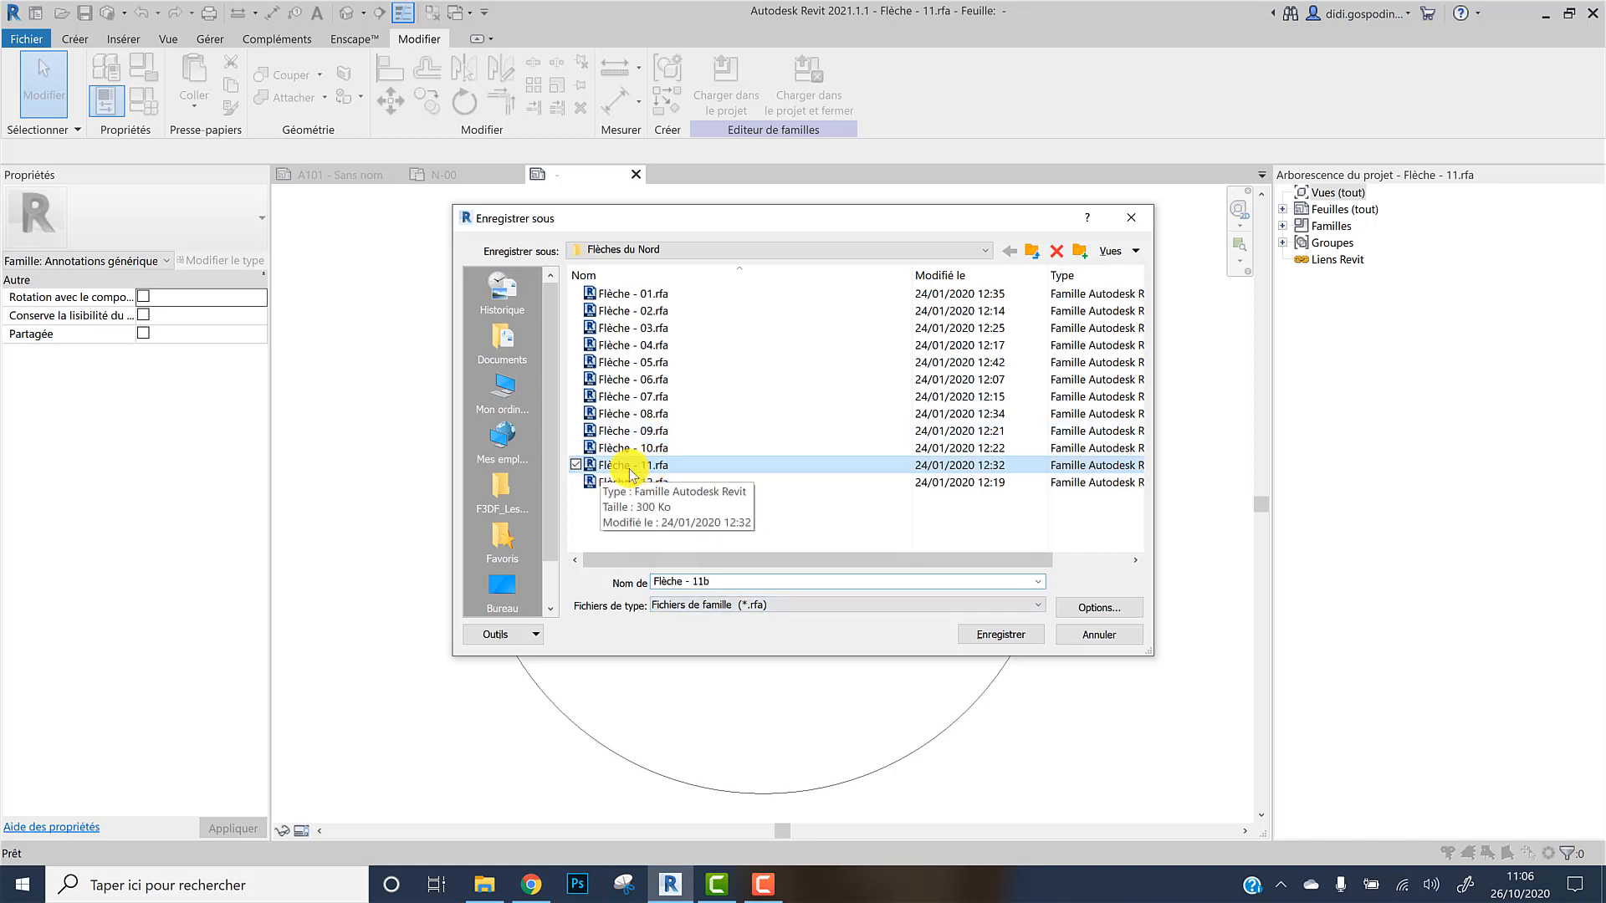
pyautogui.click(980, 636)
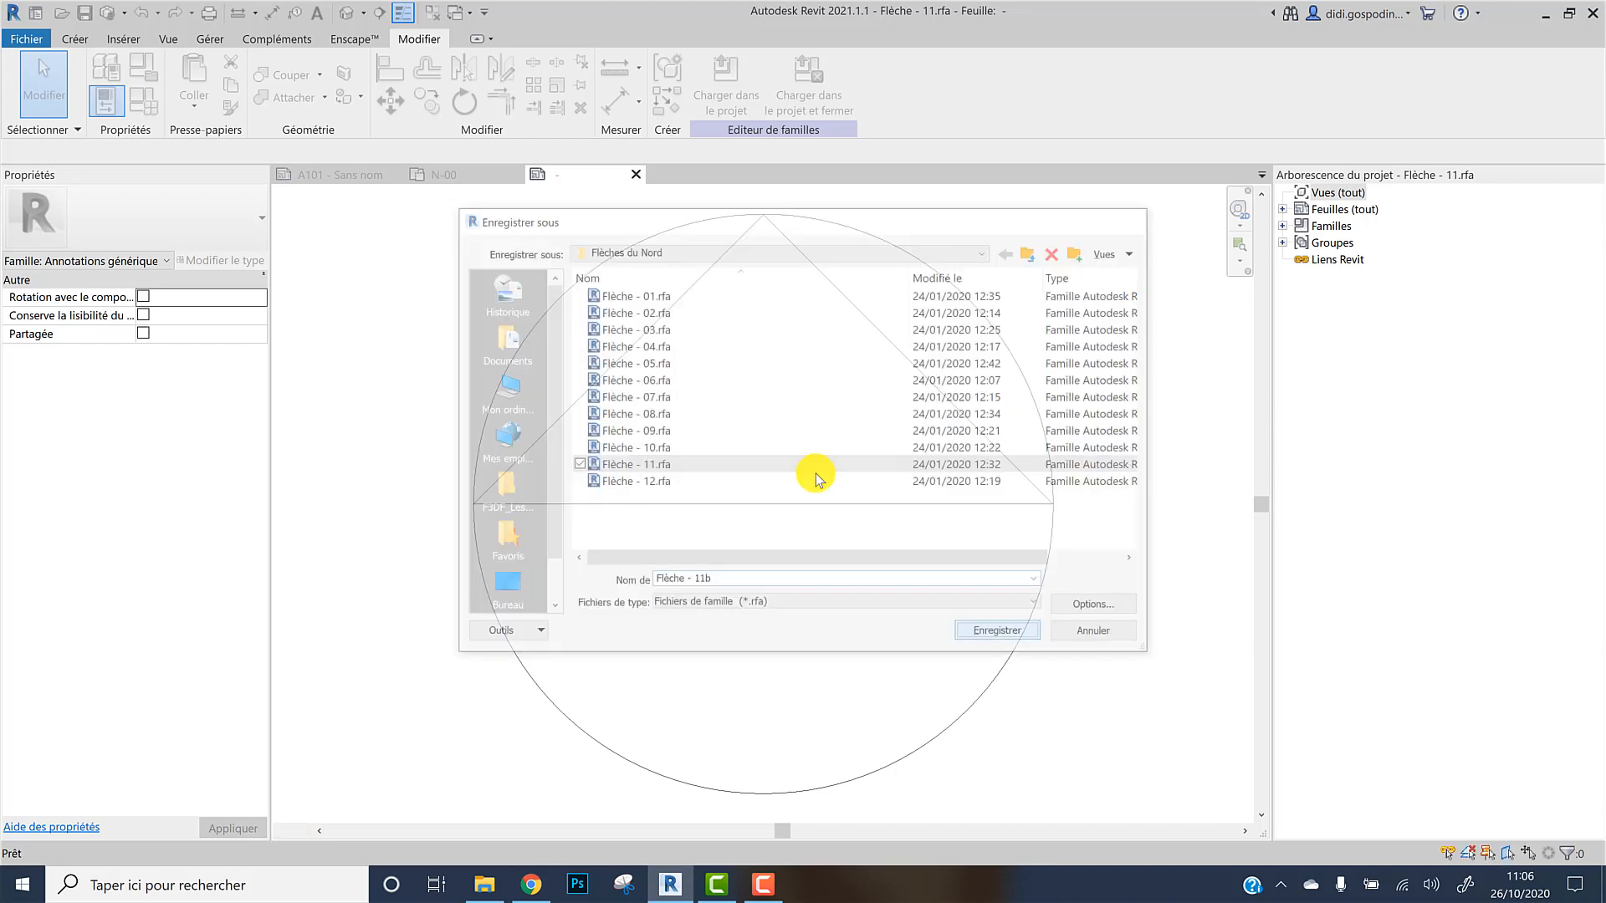
# Load the Flèche - 11b family into the project and place it beside the existing north arrow on plan N-00
pyautogui.click(733, 94)
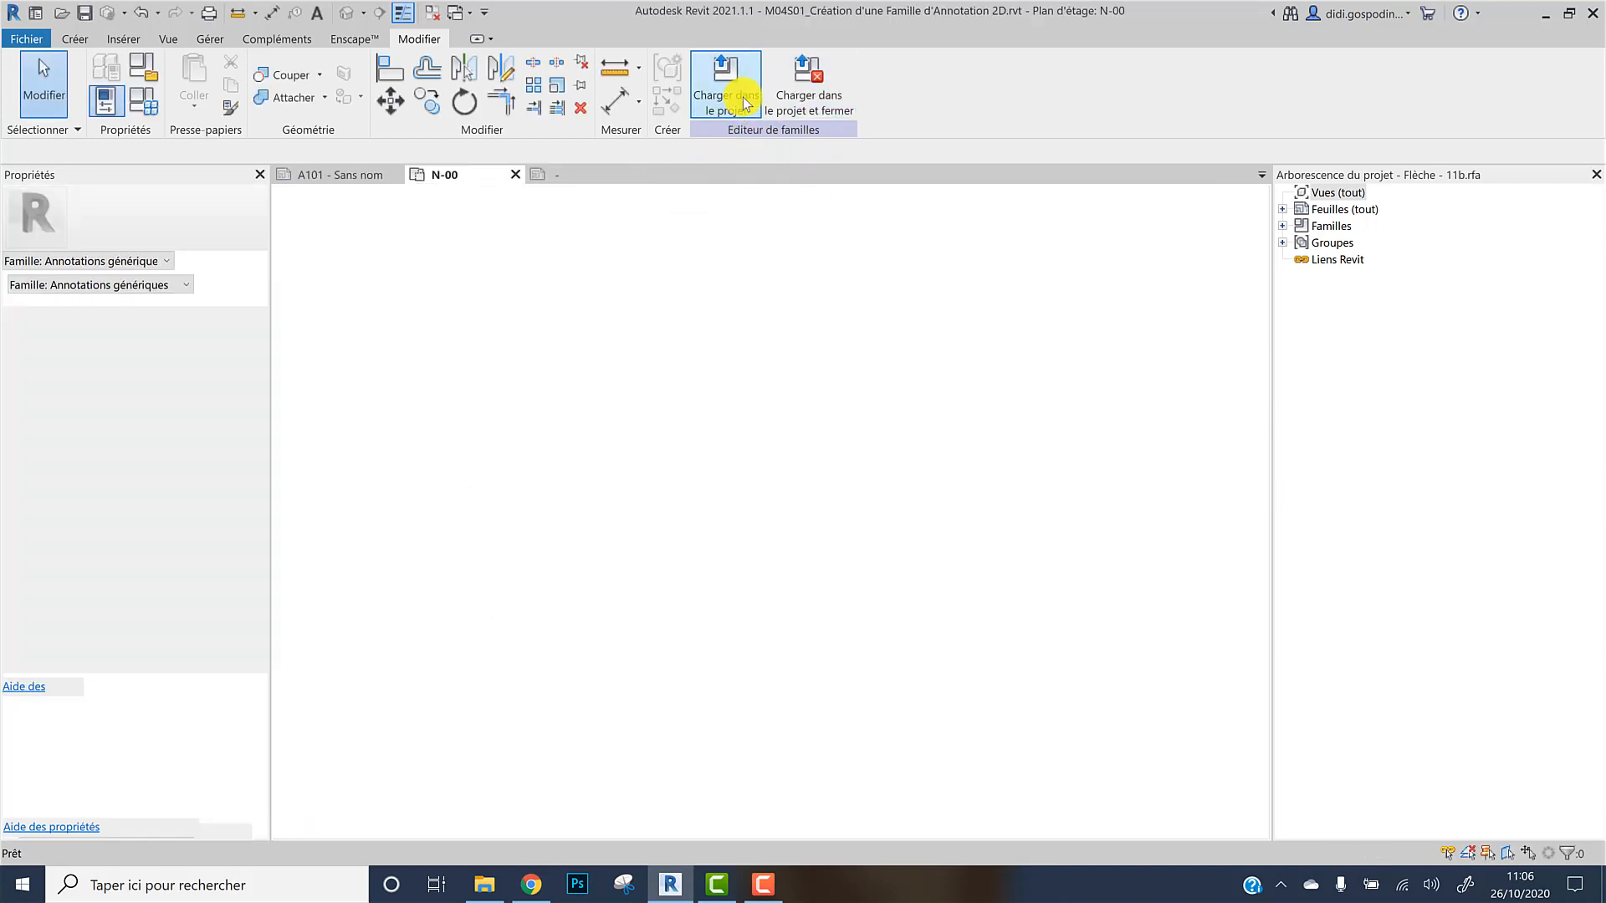
pyautogui.scroll(4, 1008, 648)
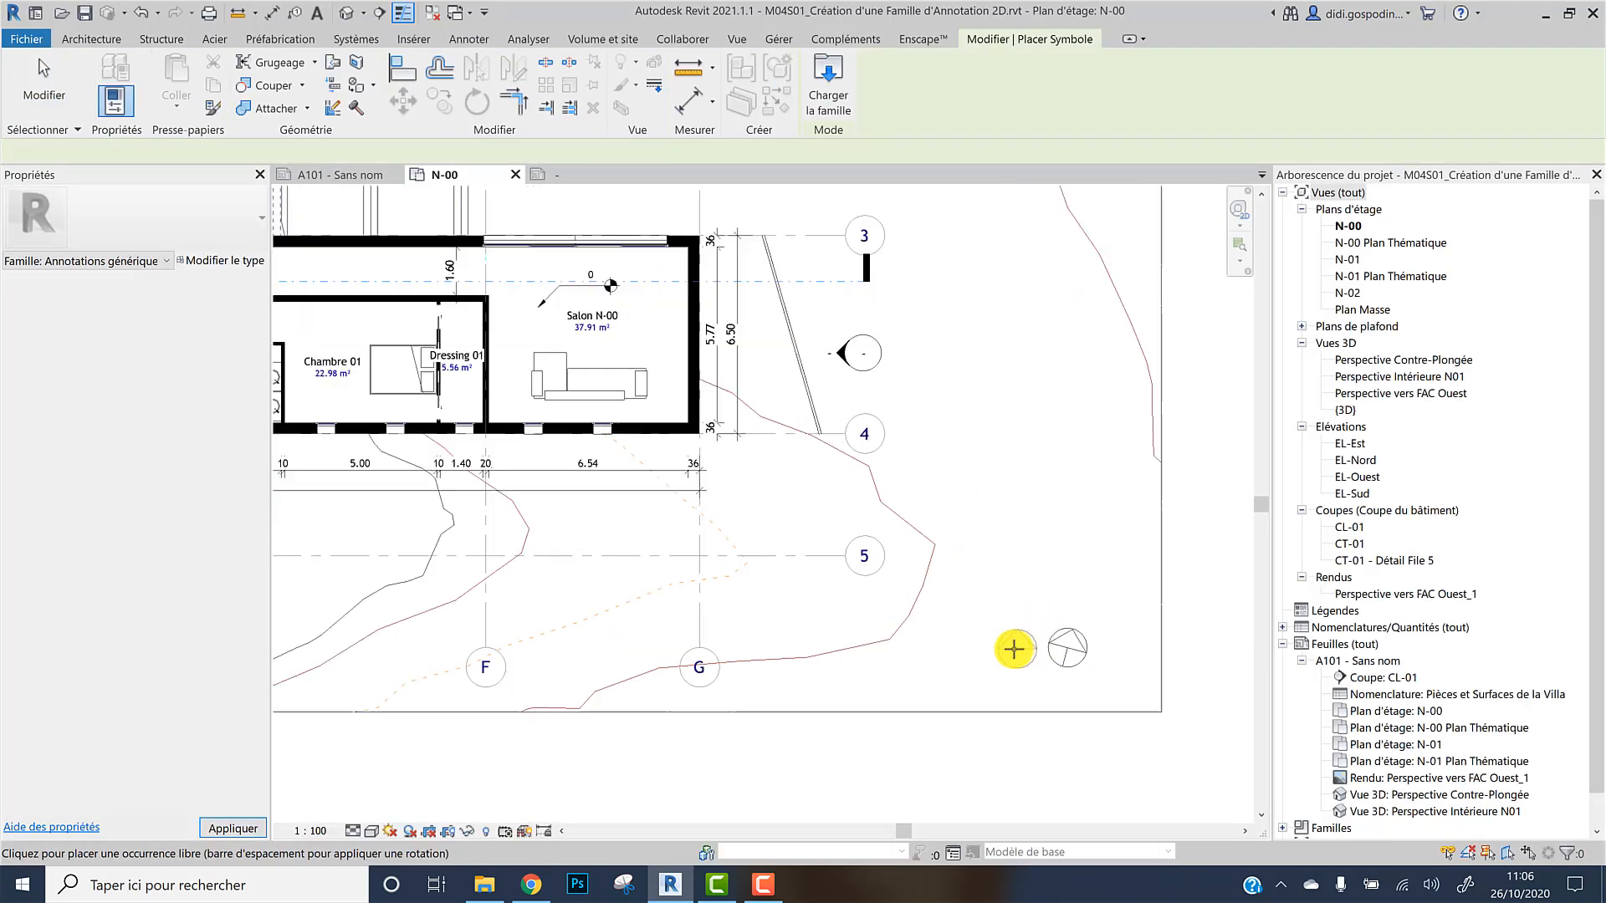
pyautogui.click(999, 648)
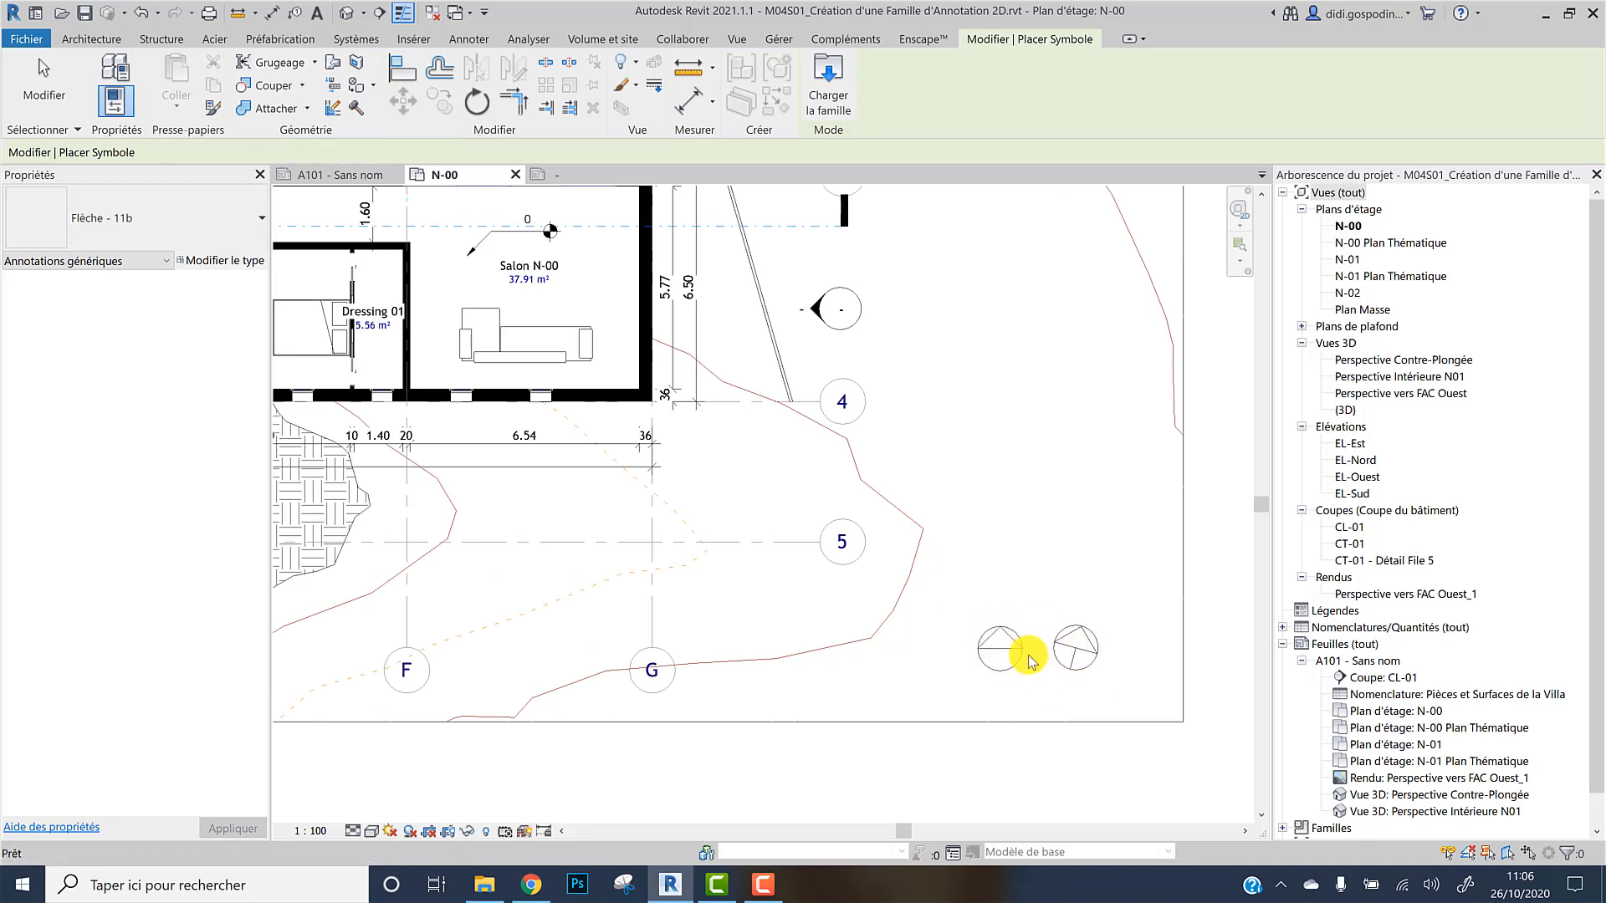
pyautogui.press('Escape')
pyautogui.press('Escape')
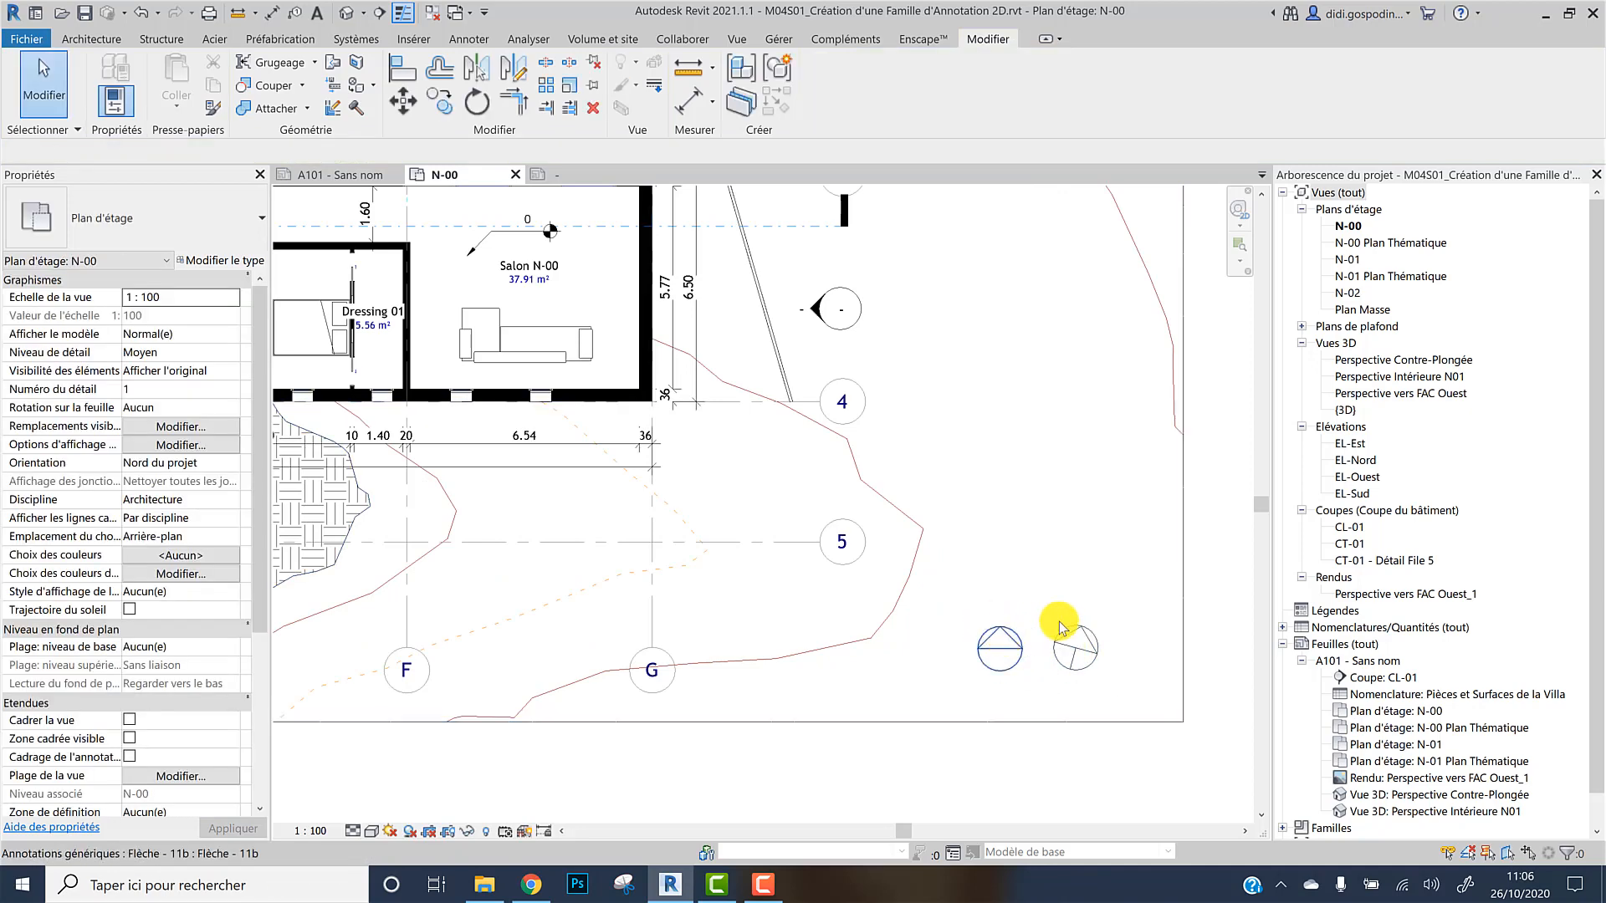
# Rotate the newly placed Flèche - 11b symbol 15° clockwise about its centre
pyautogui.click(1006, 646)
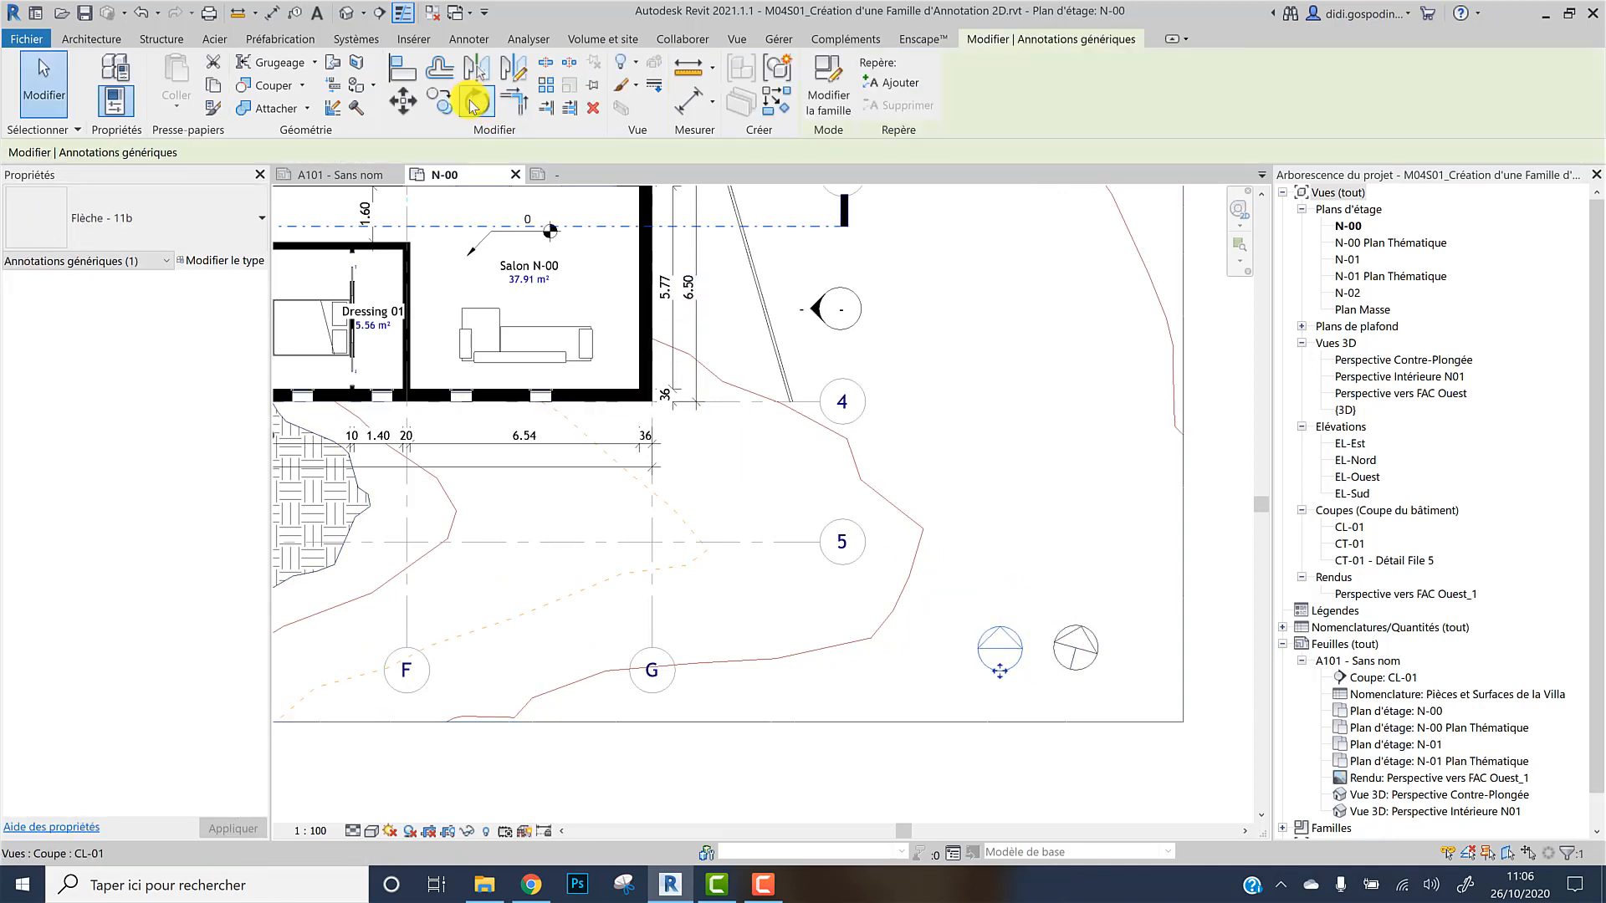
pyautogui.click(473, 102)
pyautogui.click(1000, 469)
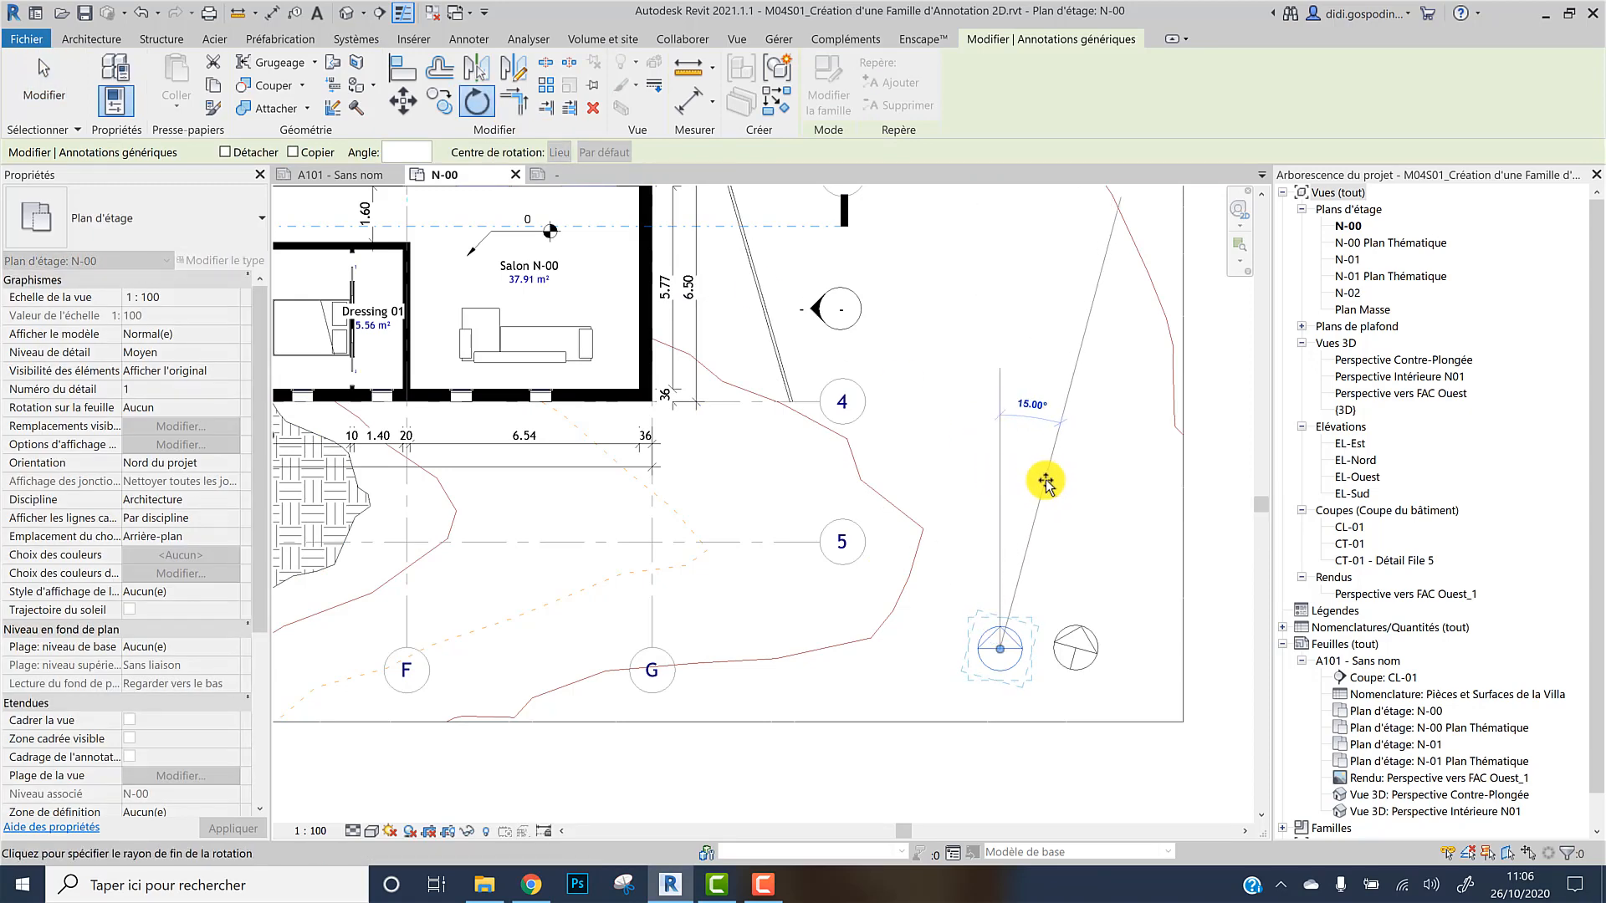
pyautogui.click(1046, 483)
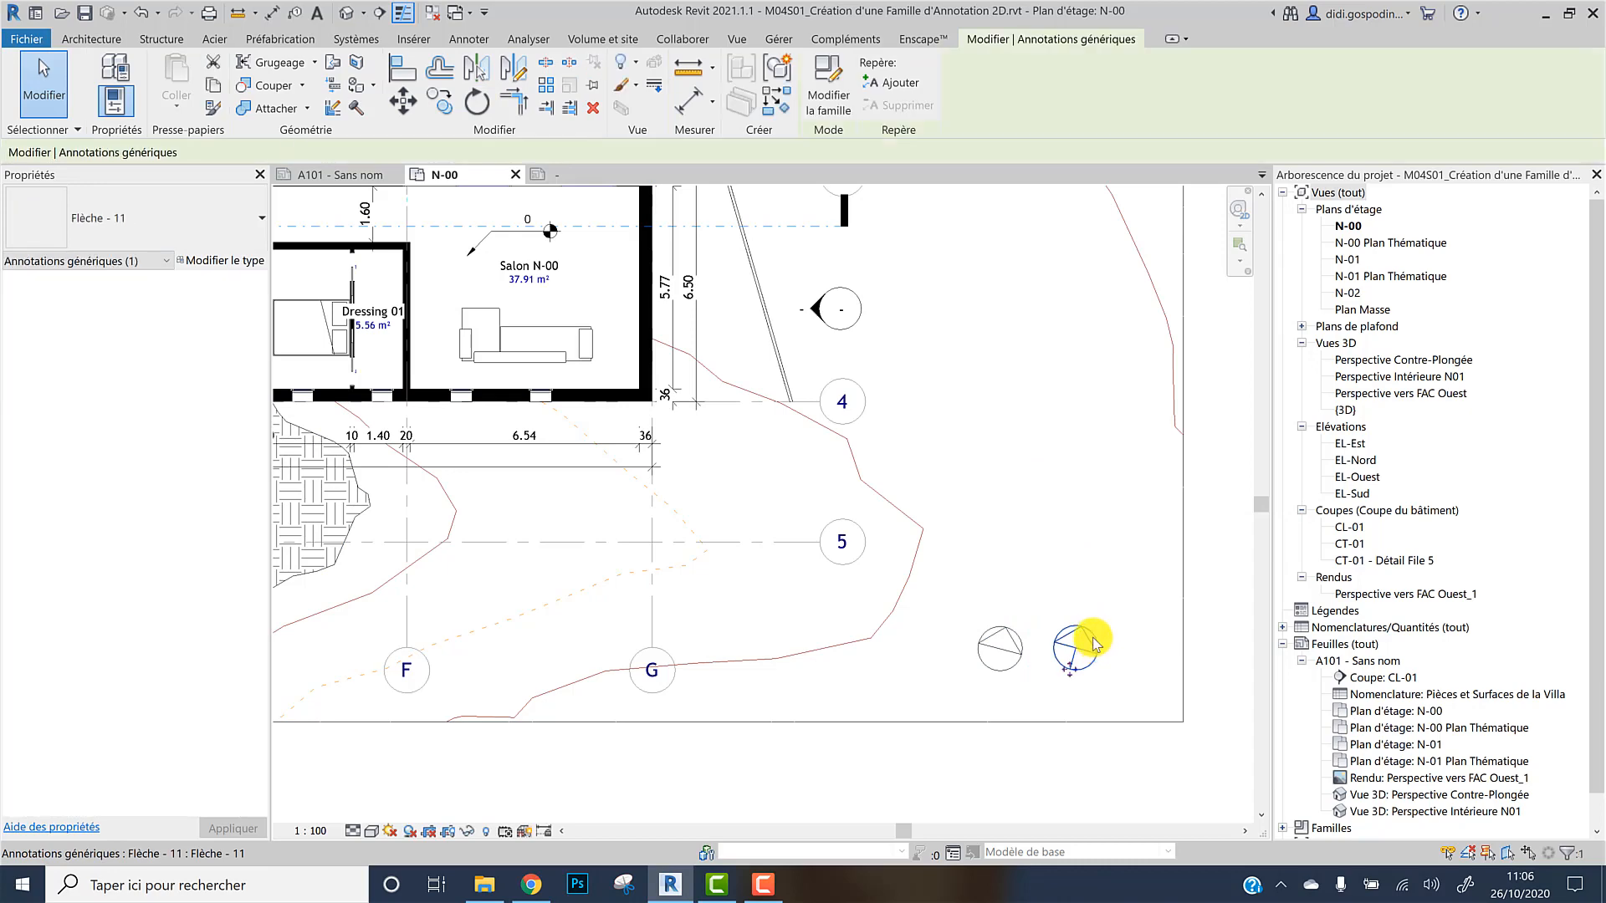
# Remove the original Flèche - 11 symbol and move Flèche - 11b closer to the site's lower-right corner
pyautogui.moveTo(1035, 649); pyautogui.dragTo(1121, 673)
pyautogui.scroll(-2, 1029, 577)
pyautogui.click(1008, 539)
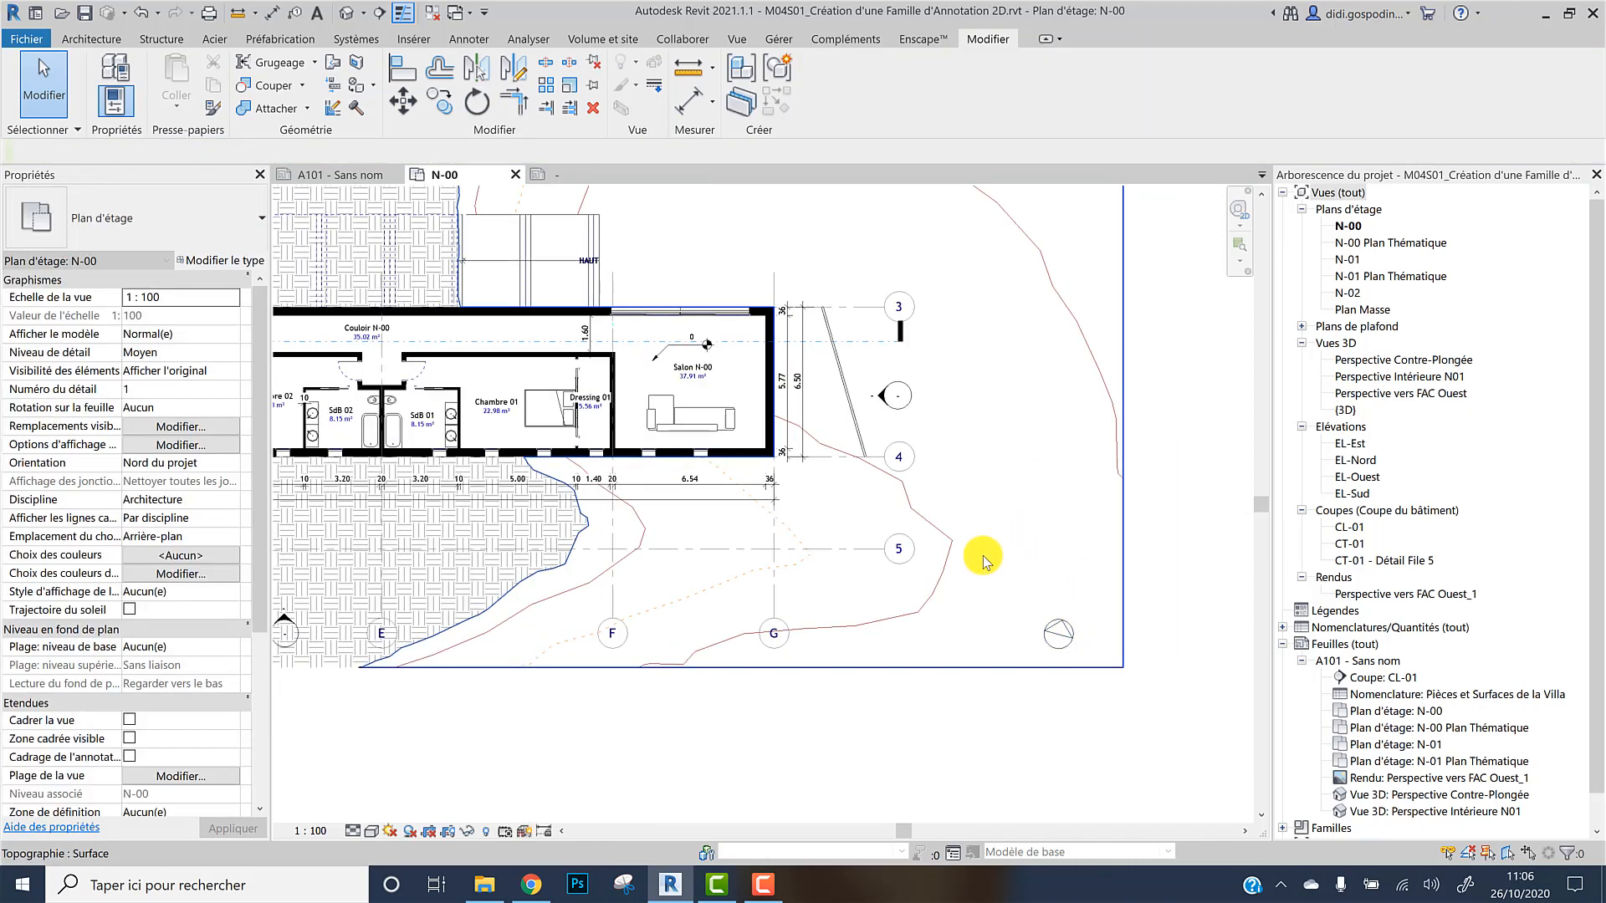
pyautogui.scroll(-3, 970, 585)
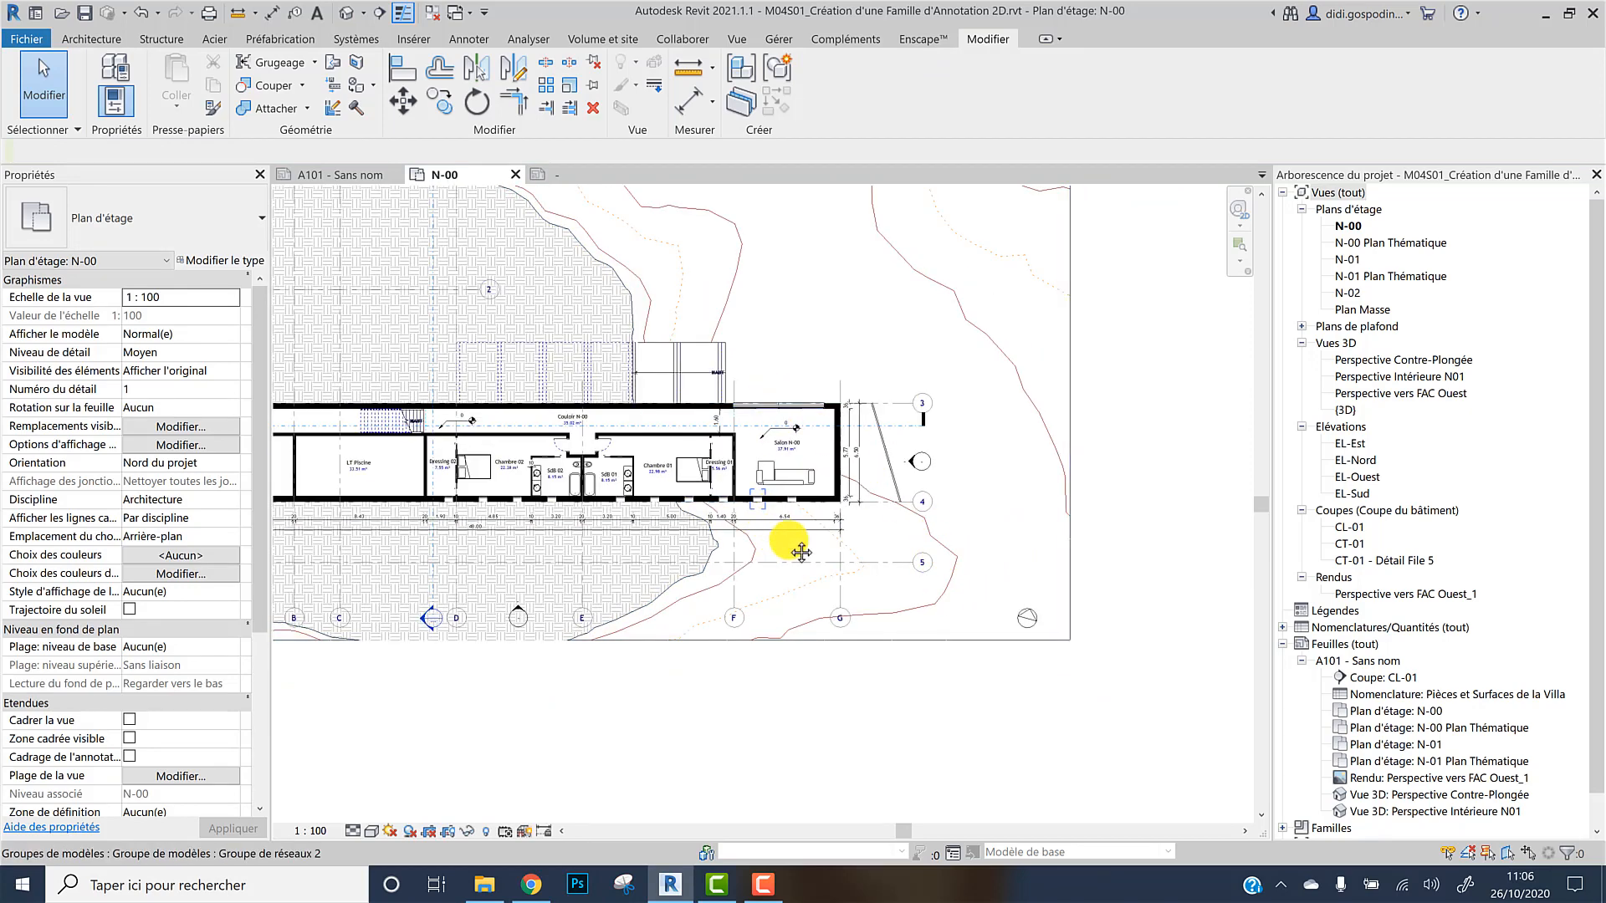
pyautogui.moveTo(776, 525); pyautogui.dragTo(836, 612, button='middle')
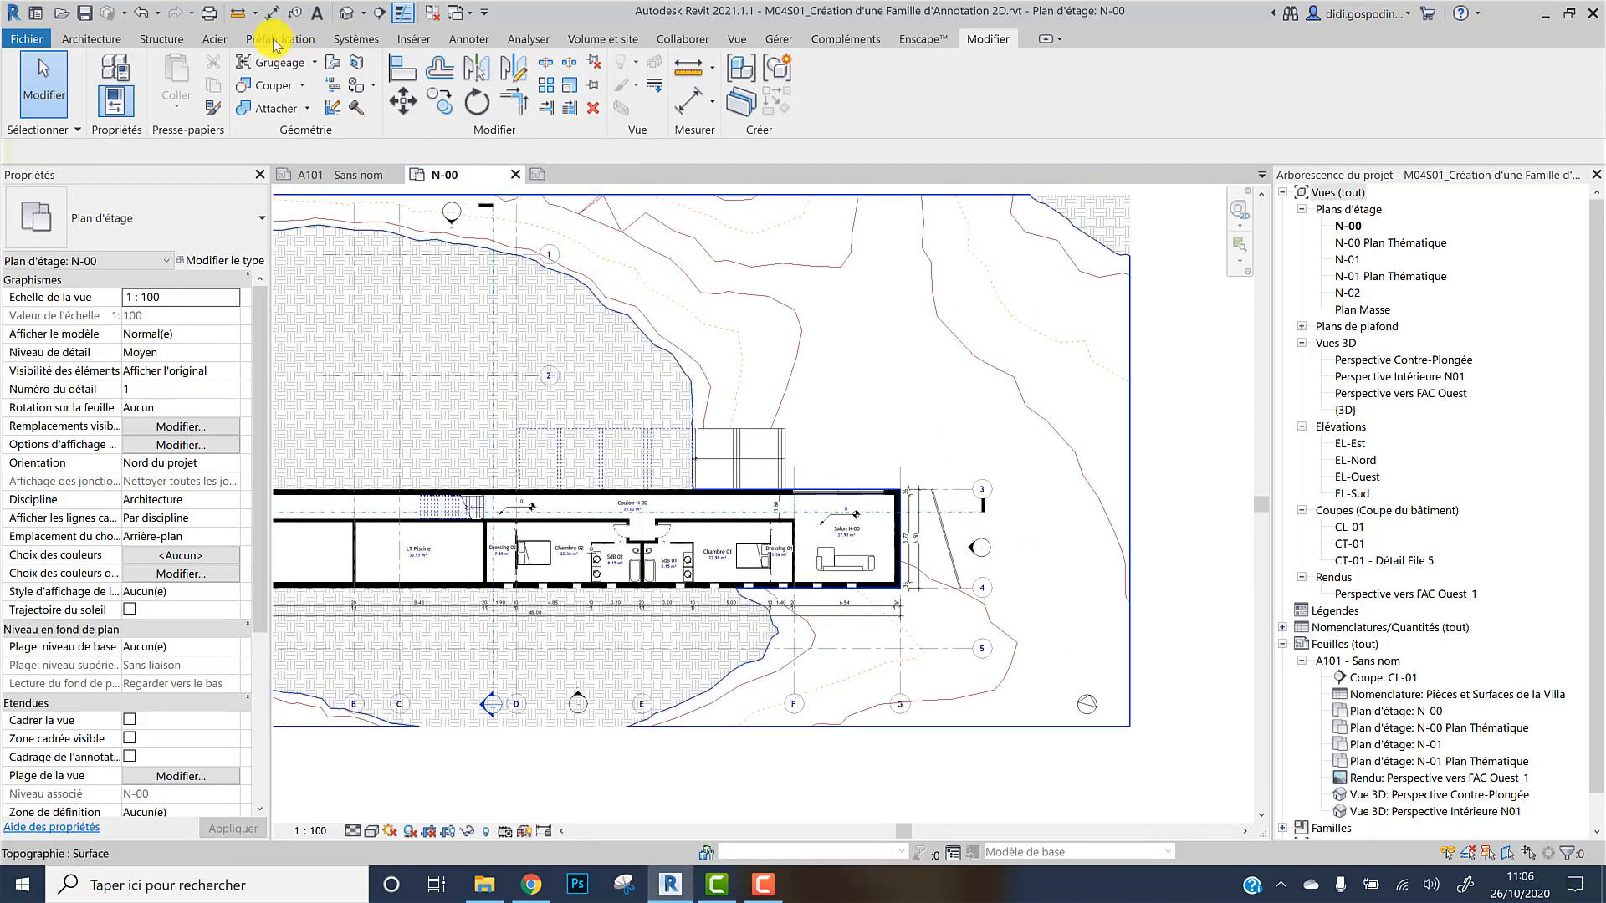
# Create a new family from the Annotation générique métrique.rft template in the Annotations folder and delete its instruction note
pyautogui.click(18, 46)
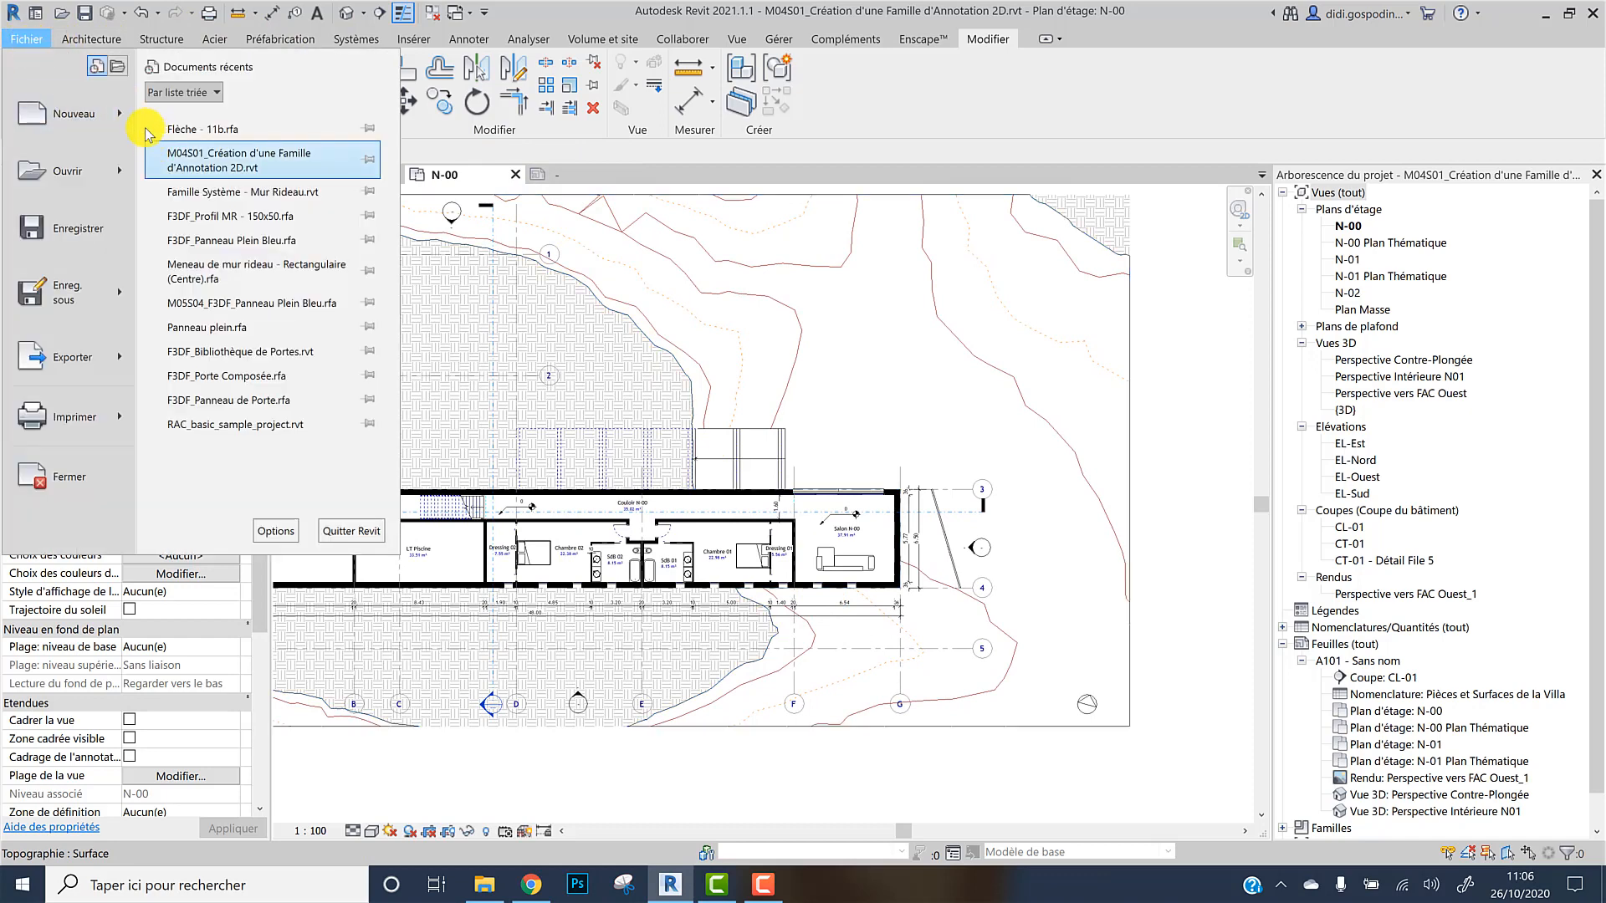
pyautogui.moveTo(125, 115)
pyautogui.click(174, 173)
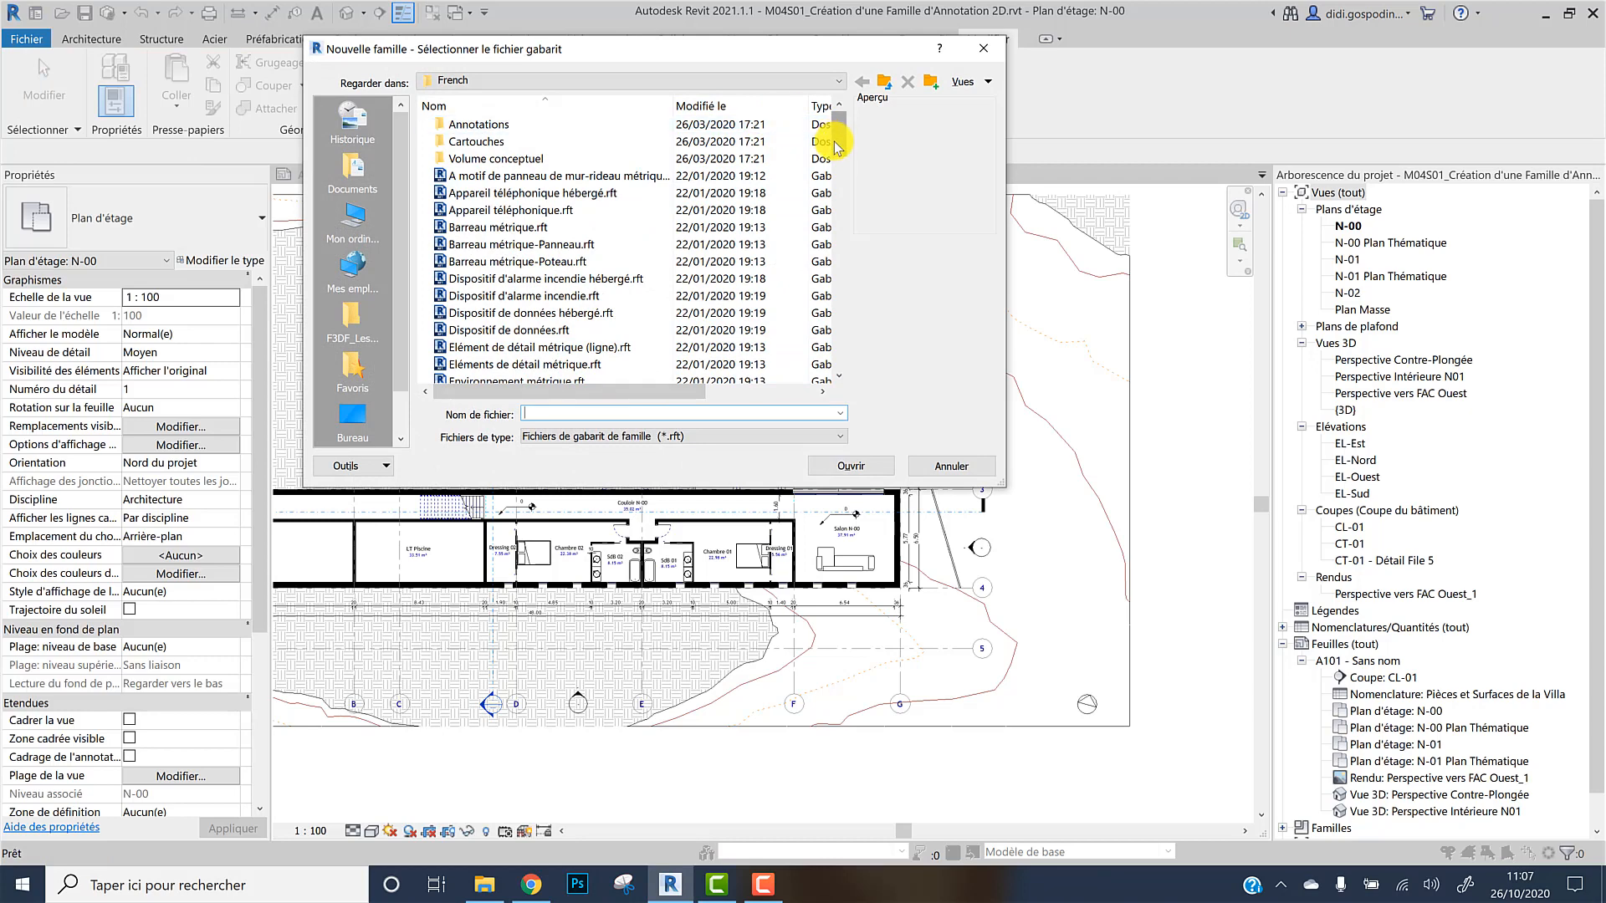
pyautogui.doubleClick(496, 126)
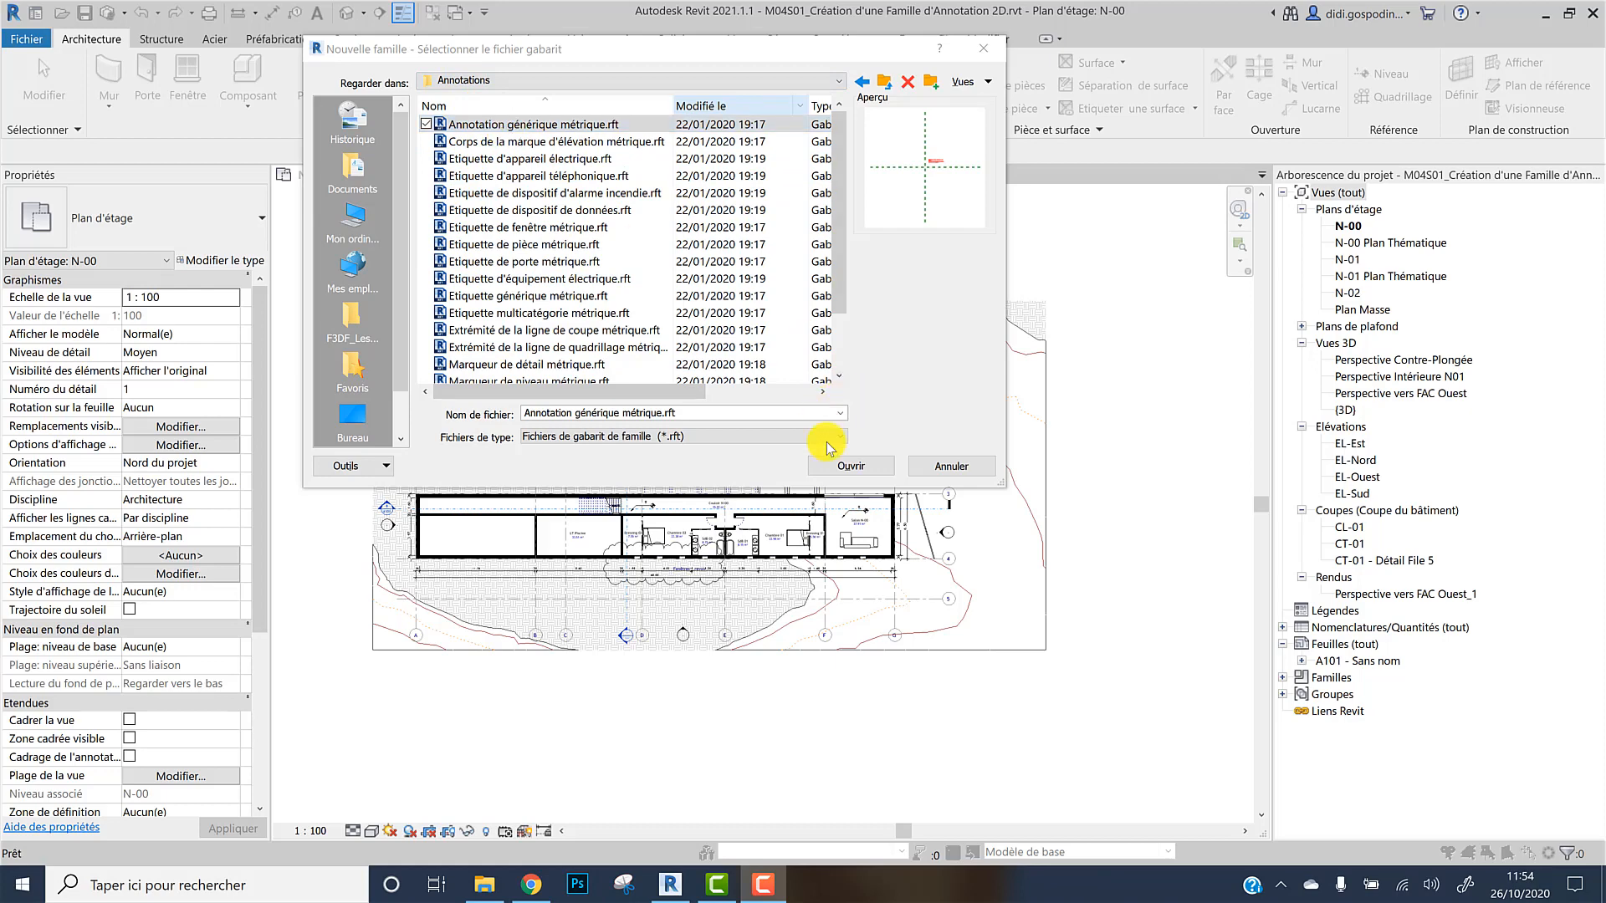
pyautogui.click(841, 466)
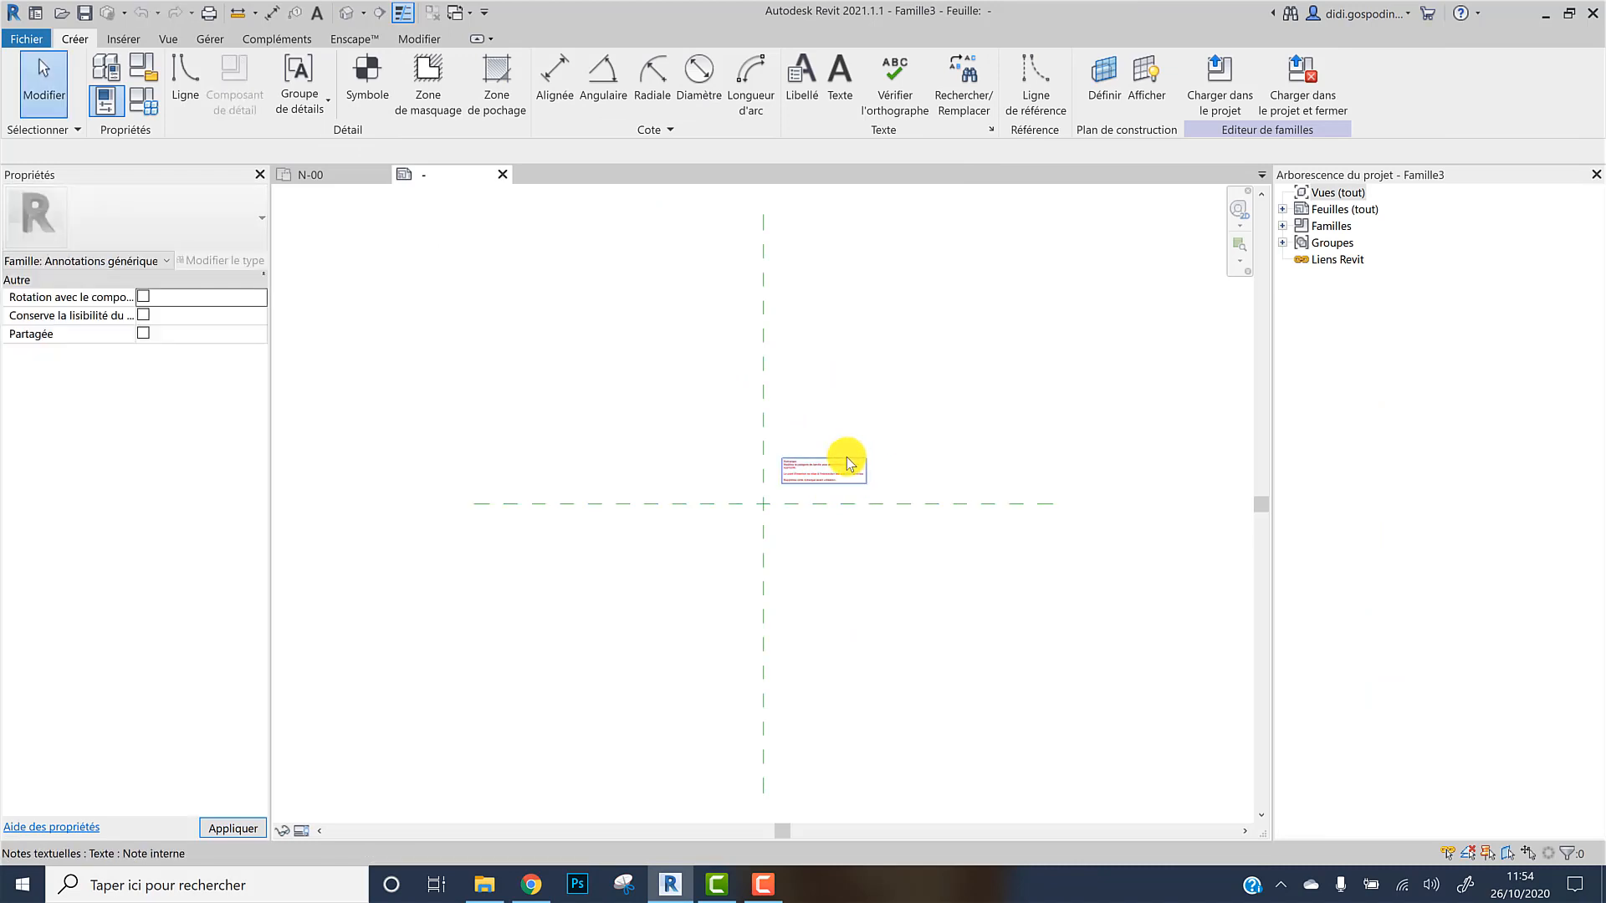
pyautogui.click(846, 457)
pyautogui.press('Delete')
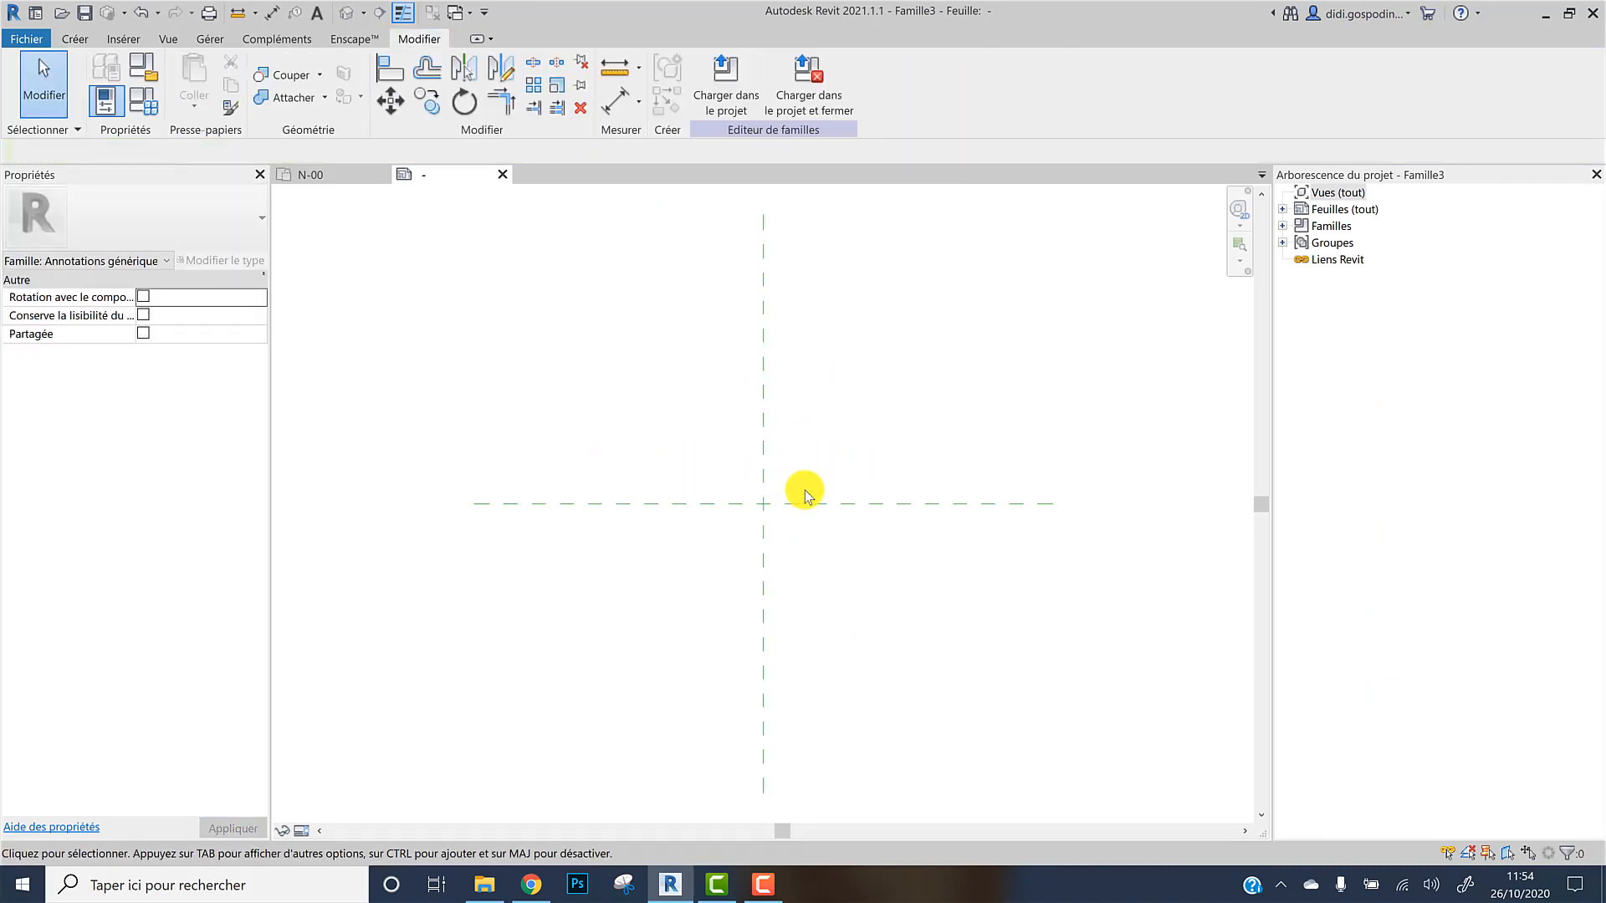
# Draw a long thin line rectangle about 320 by 15 just above the horizontal reference plane, crossing the vertical one
pyautogui.moveTo(805, 495); pyautogui.dragTo(777, 478, button='middle')
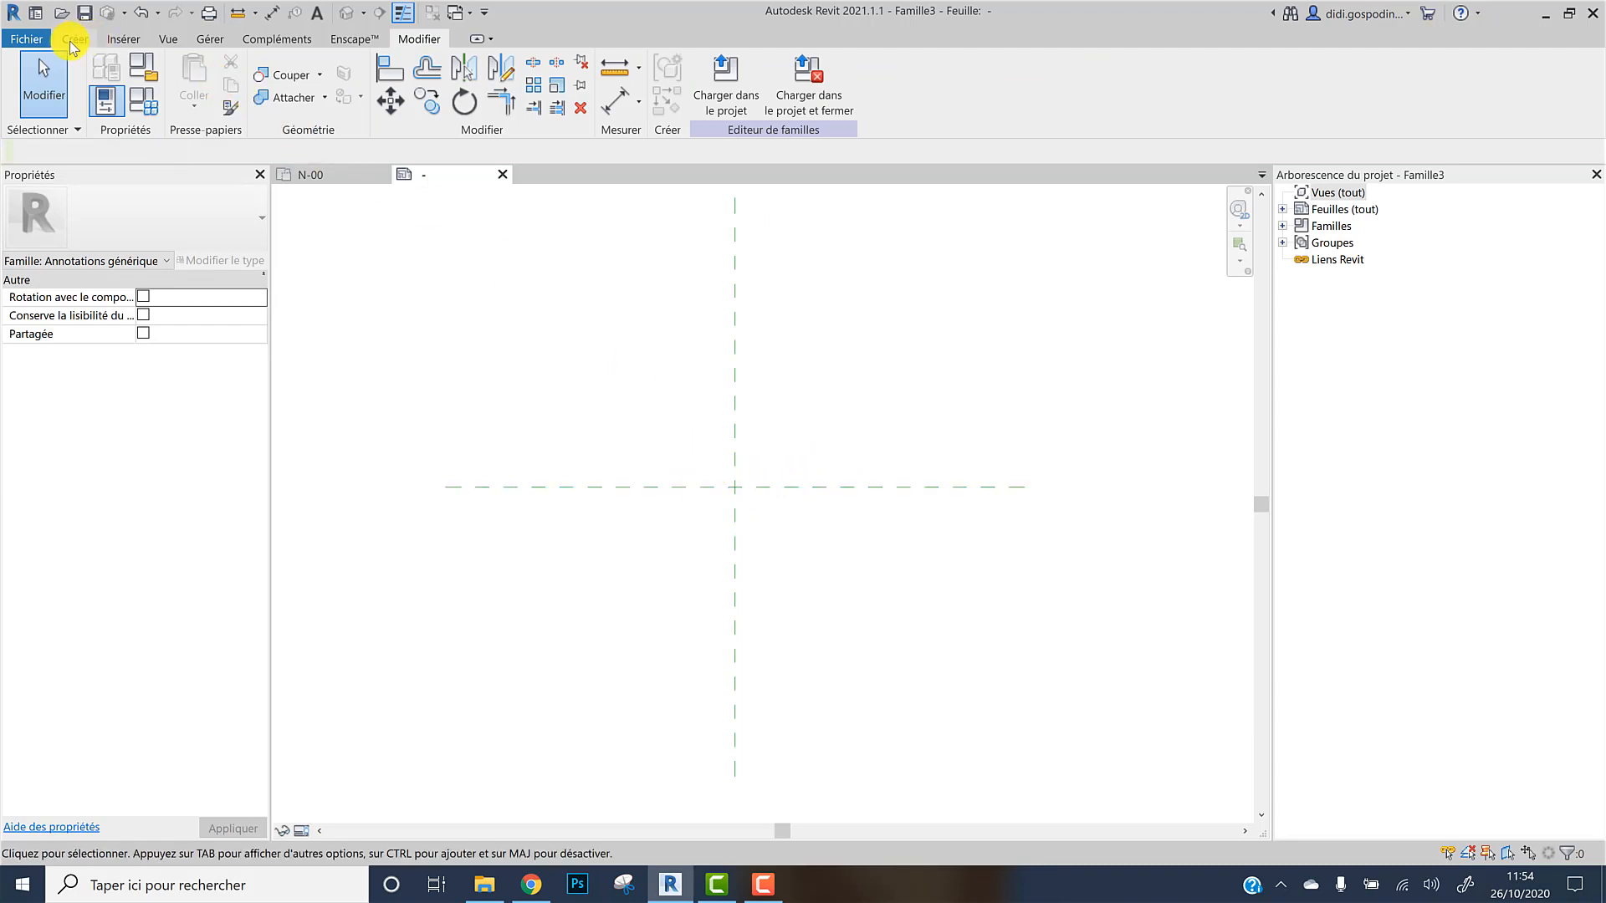
pyautogui.click(72, 39)
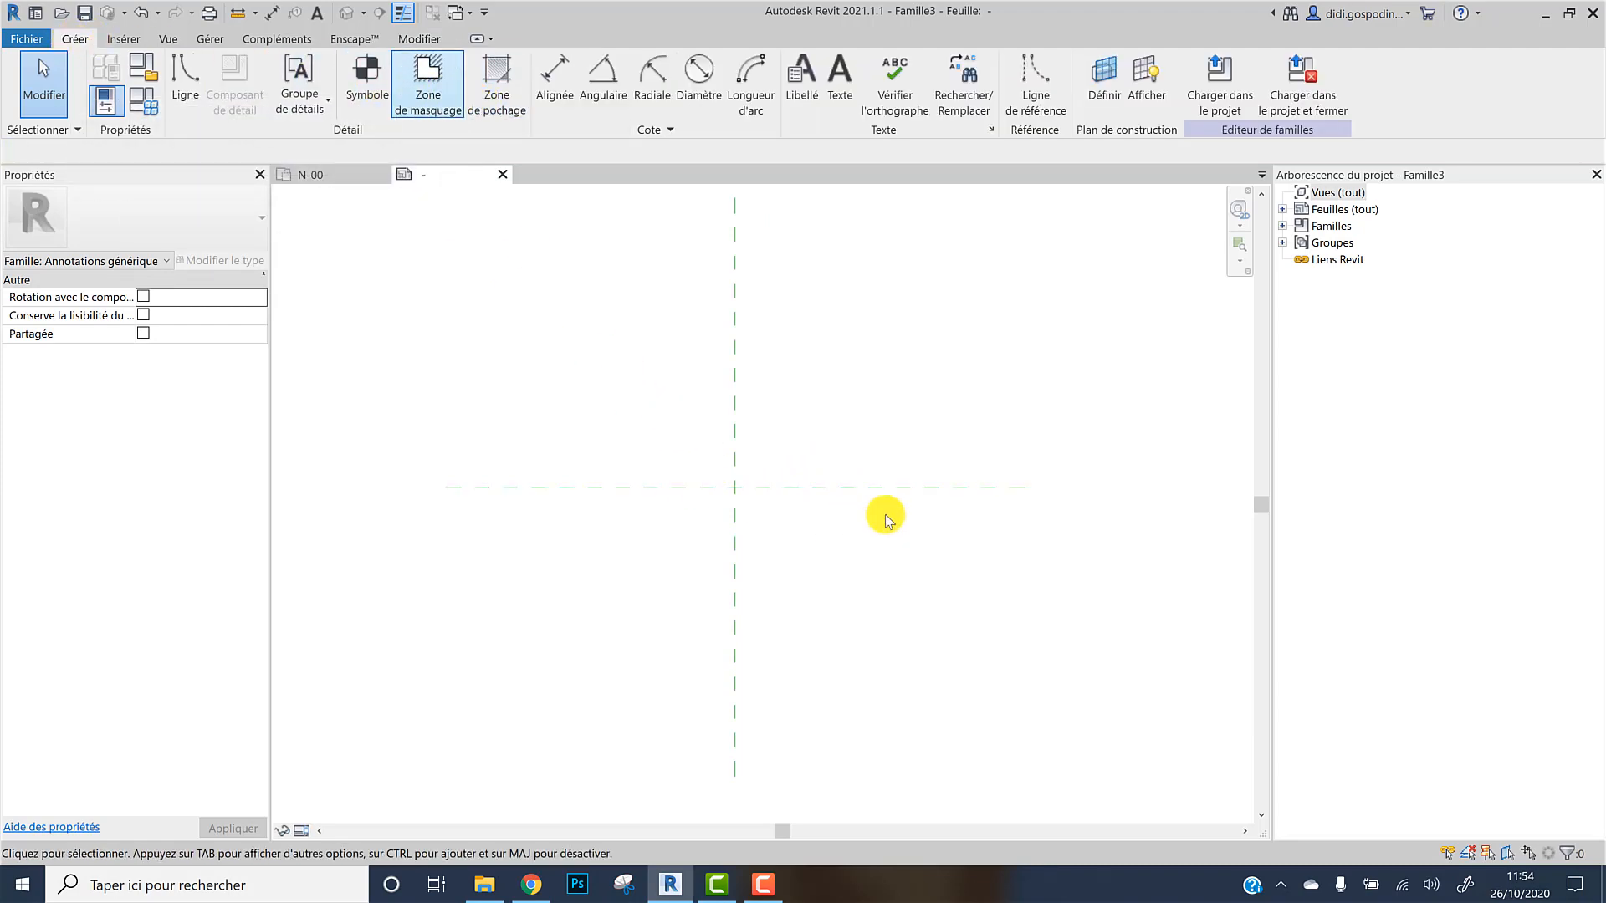
pyautogui.click(186, 73)
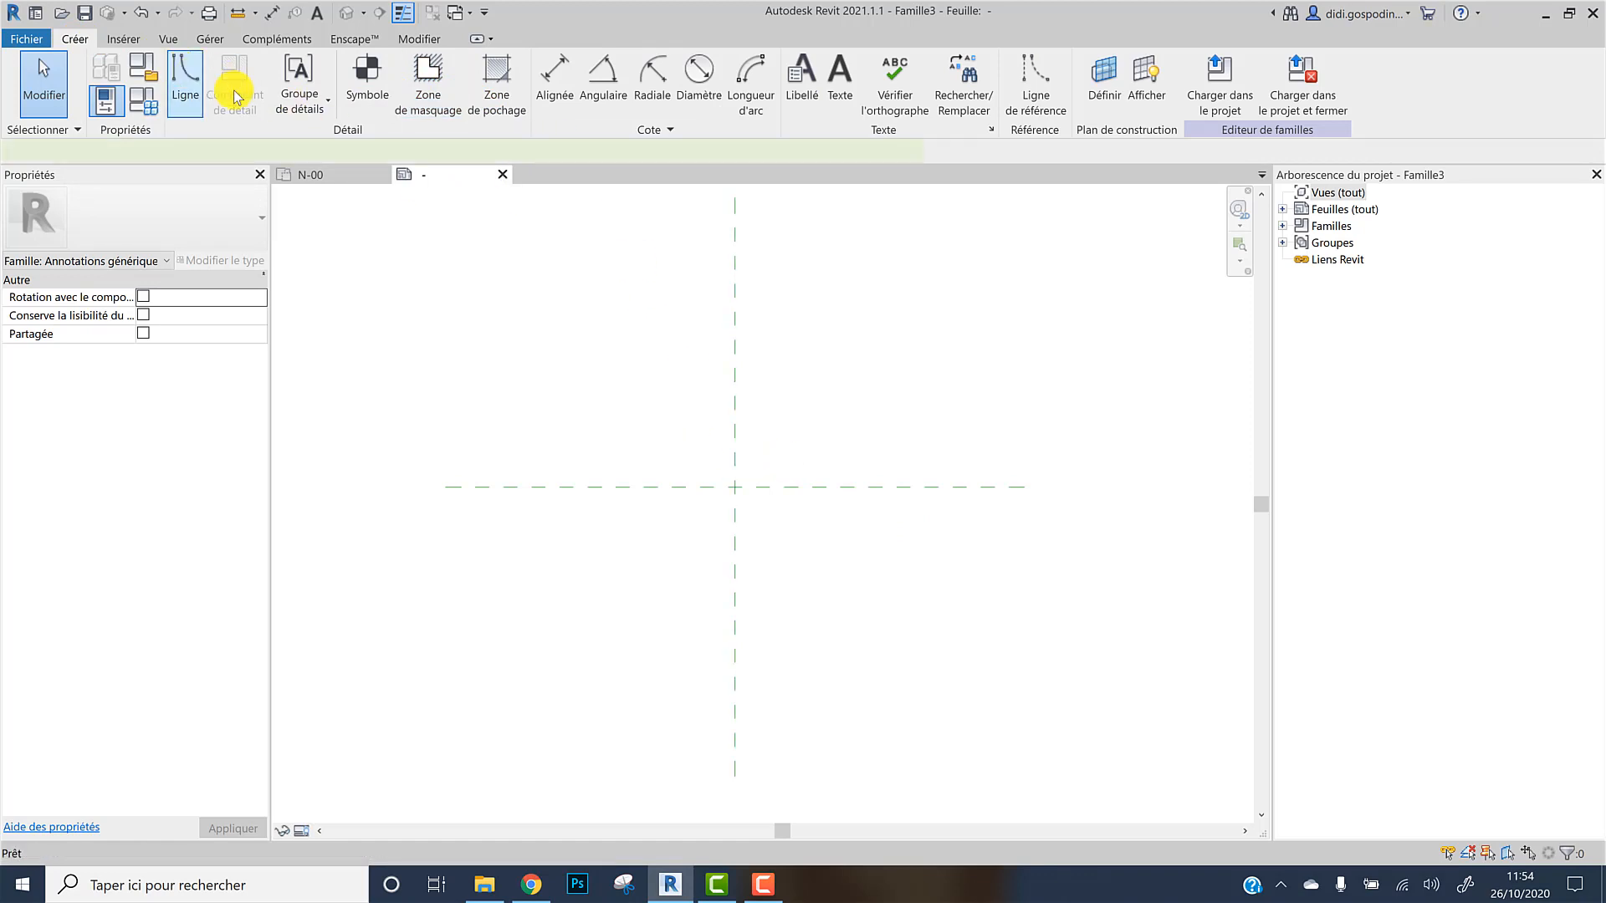
pyautogui.click(726, 67)
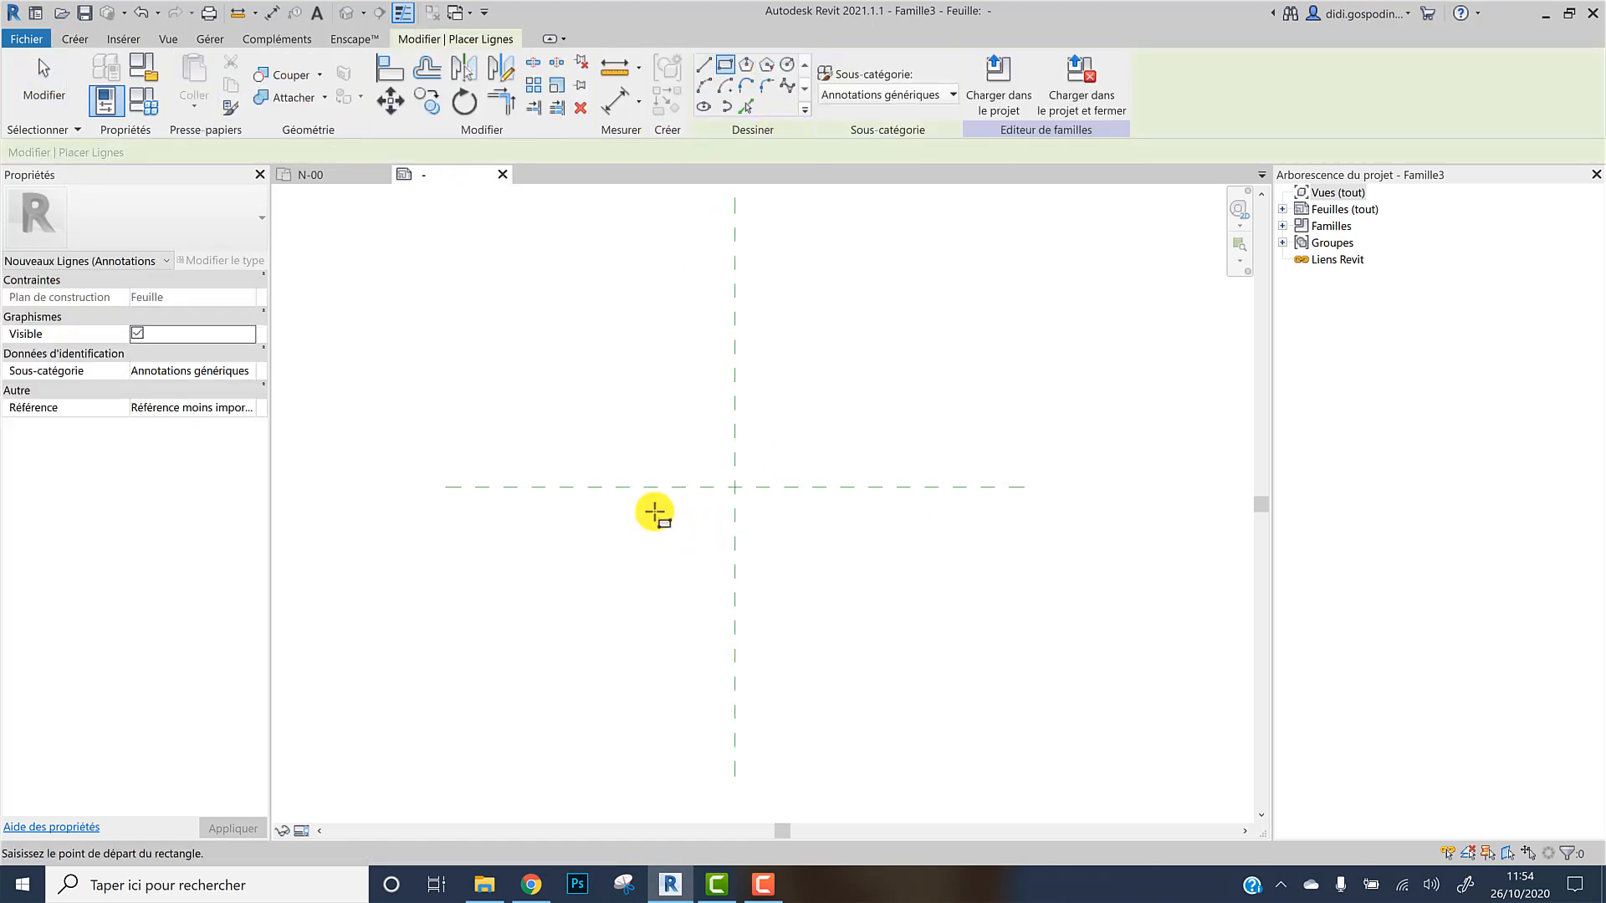
pyautogui.click(629, 456)
pyautogui.click(928, 469)
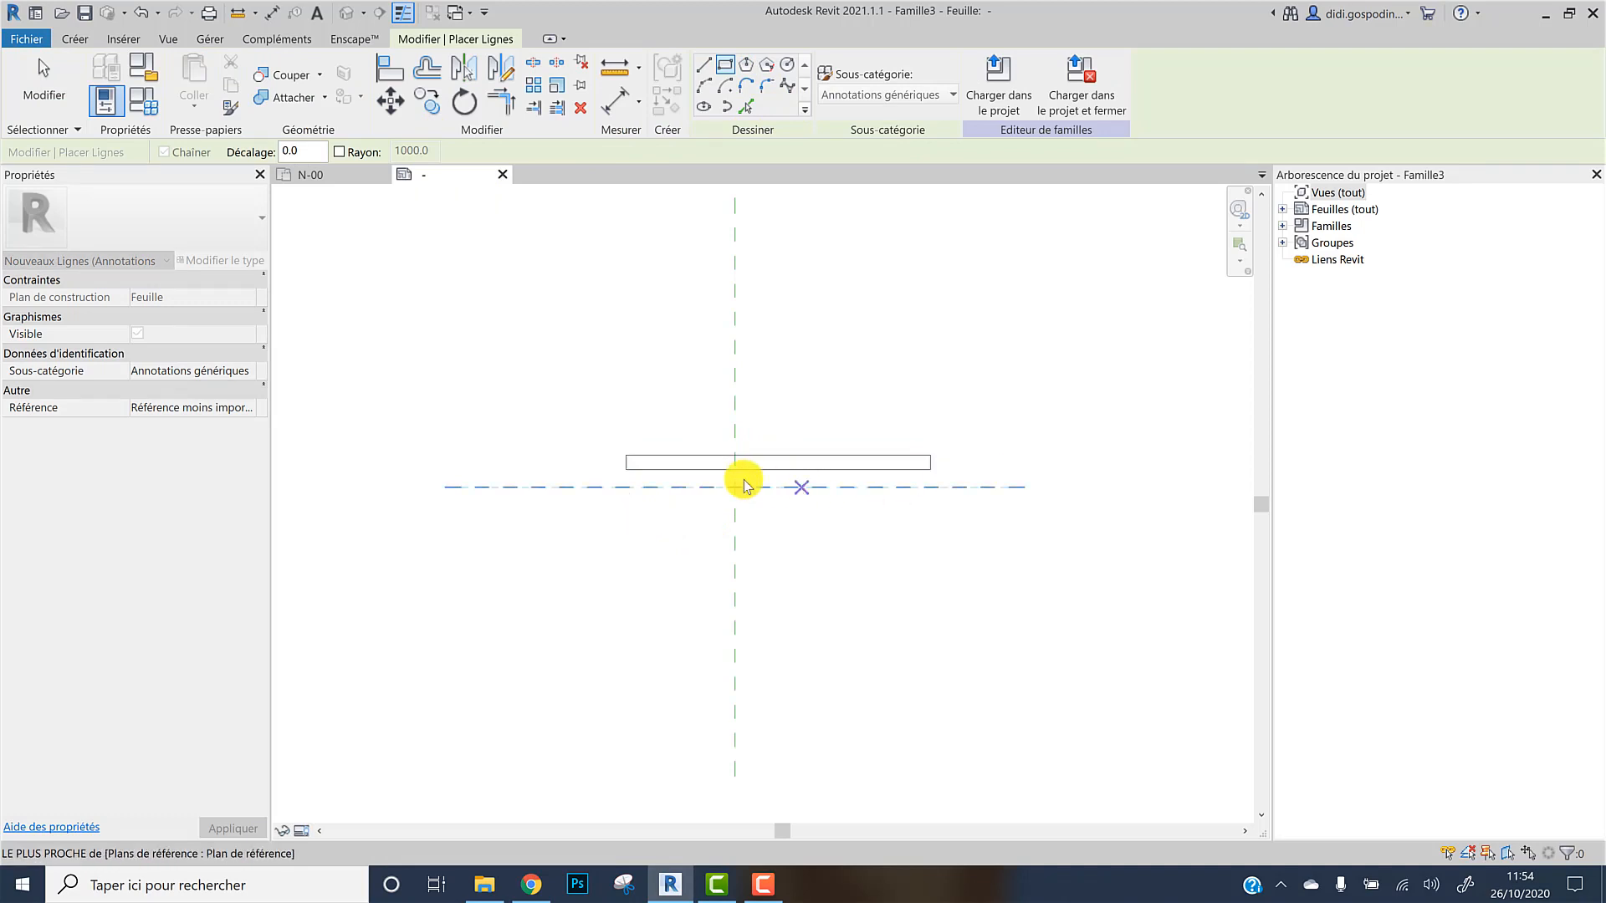
pyautogui.press('Escape')
pyautogui.press('Escape')
# Copy the rectangle's short left edge 10 to the right as the first division line
pyautogui.scroll(3, 692, 456)
pyautogui.moveTo(636, 484); pyautogui.dragTo(517, 598, button='middle')
pyautogui.scroll(1, 517, 598)
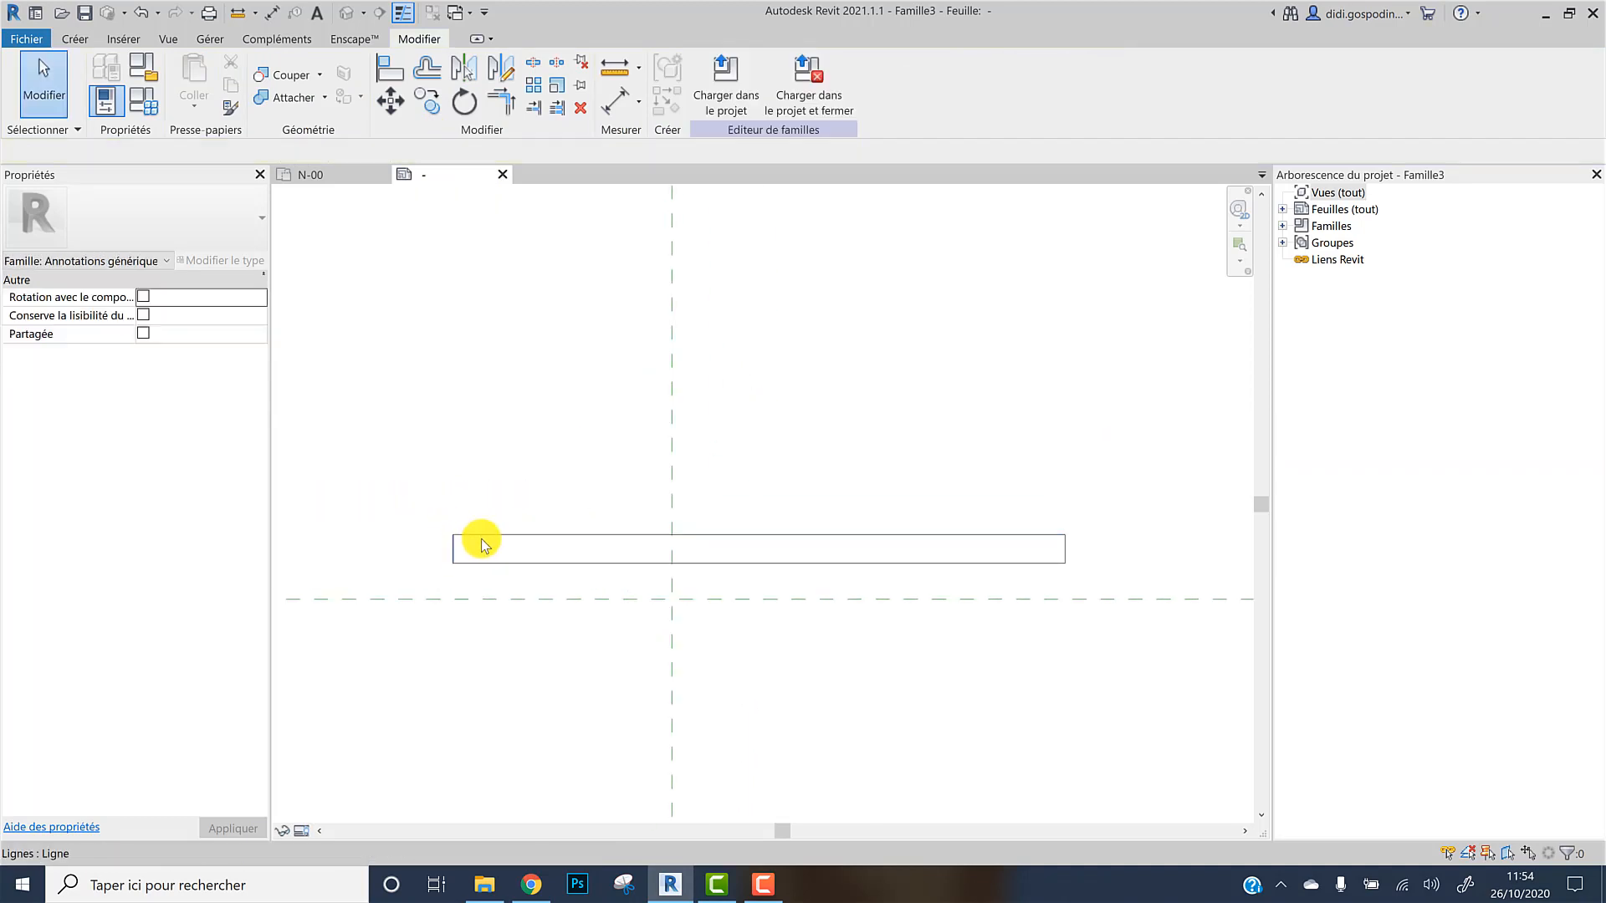
pyautogui.click(1018, 536)
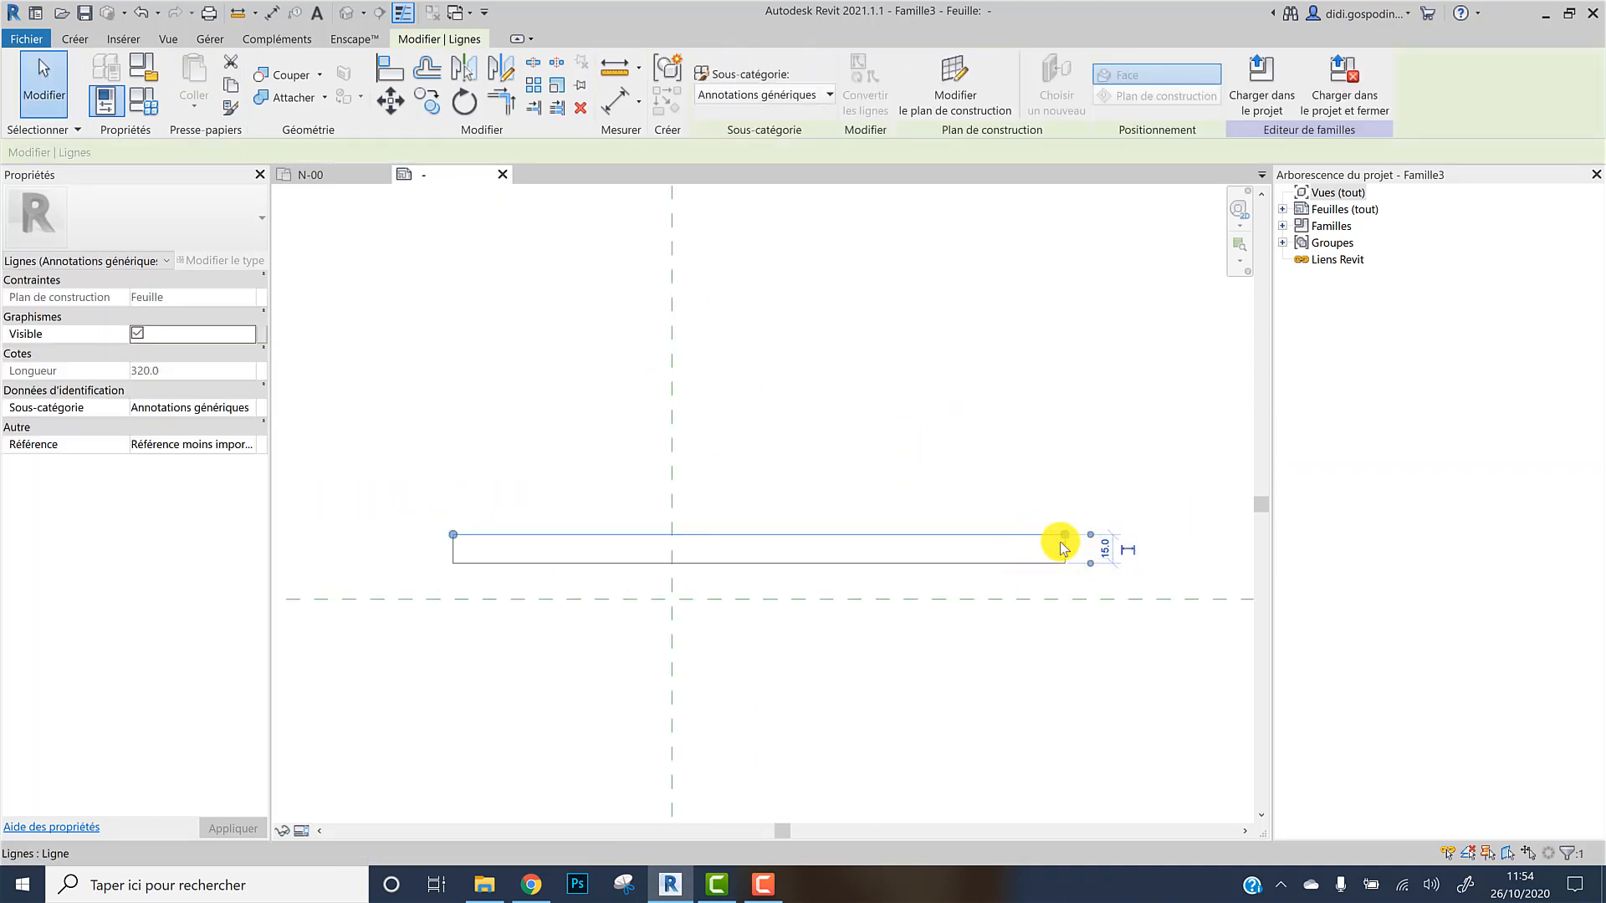
pyautogui.click(471, 546)
pyautogui.click(454, 551)
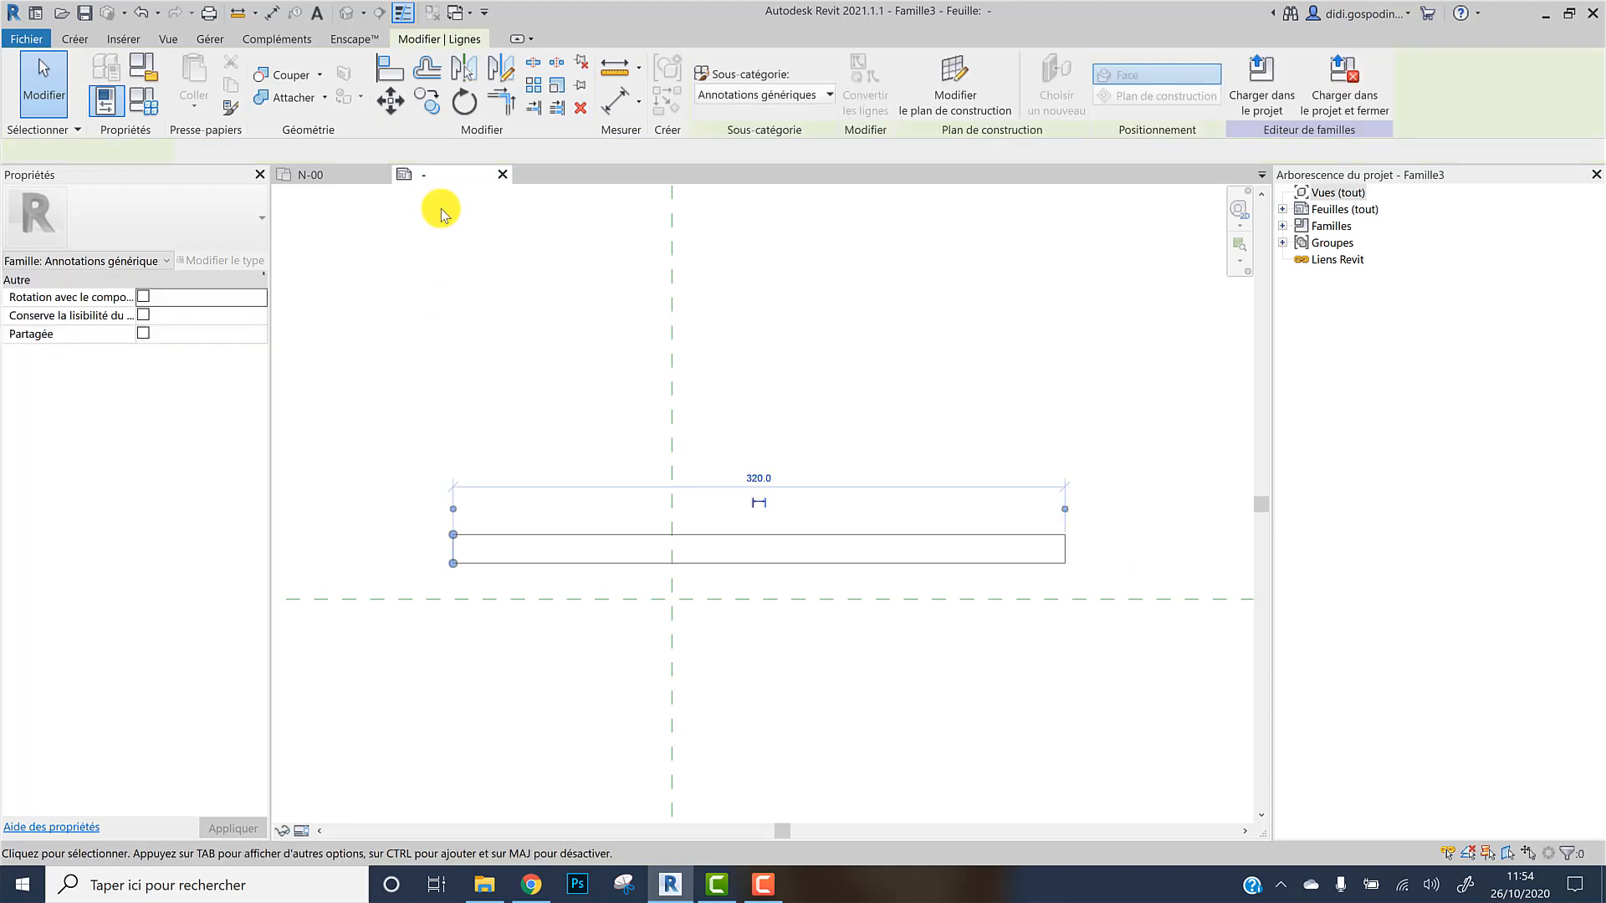
pyautogui.click(427, 104)
pyautogui.click(452, 420)
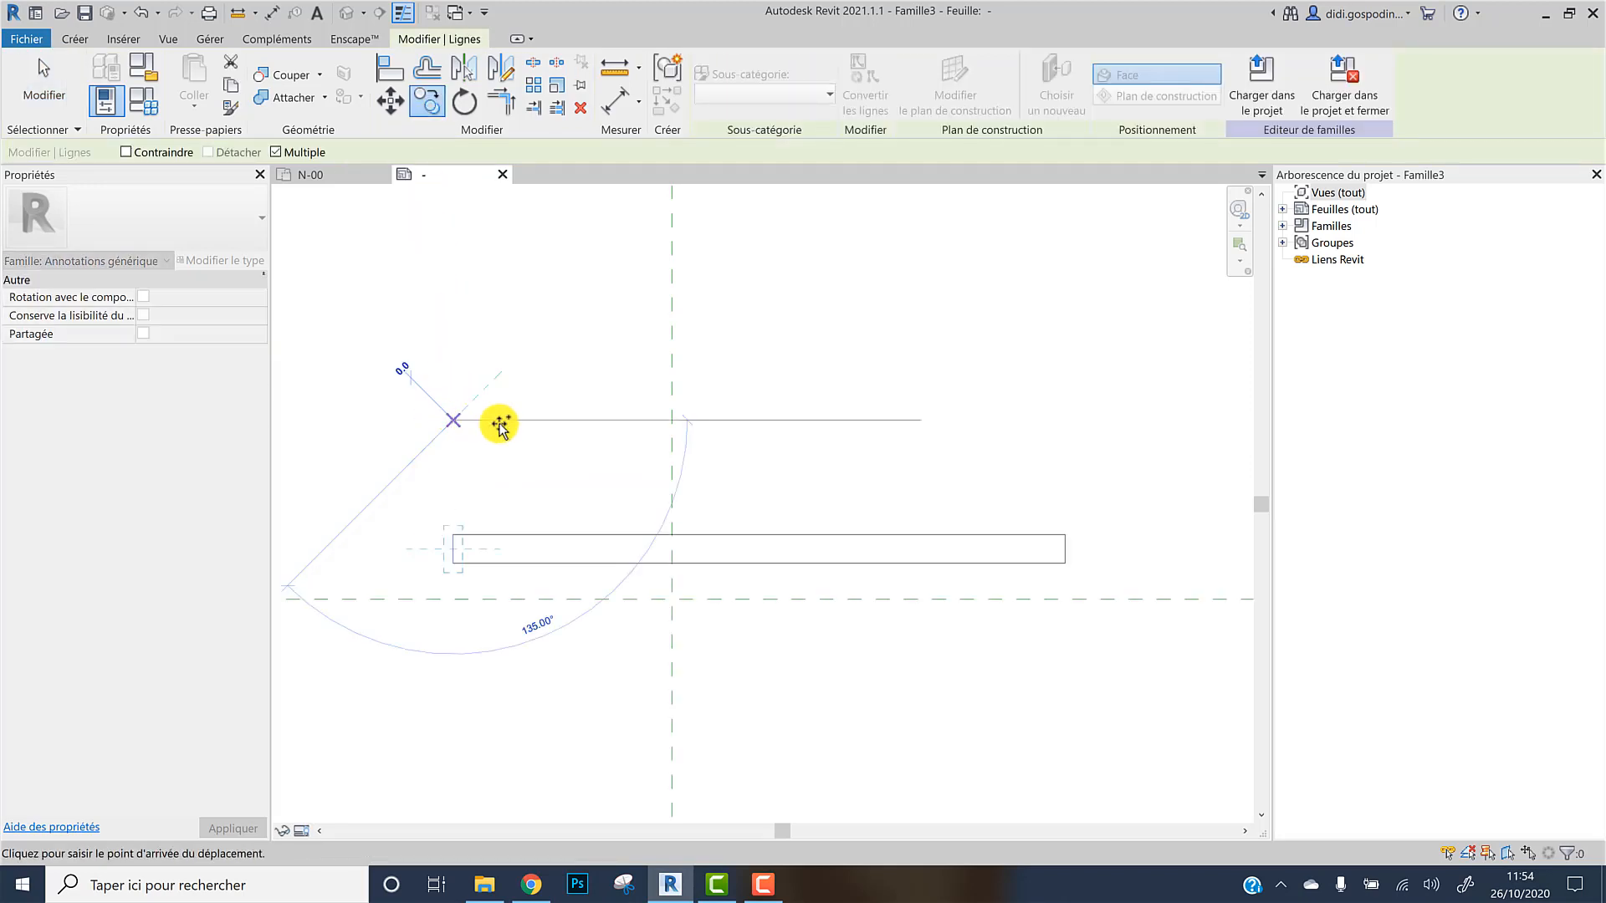
pyautogui.click(501, 420)
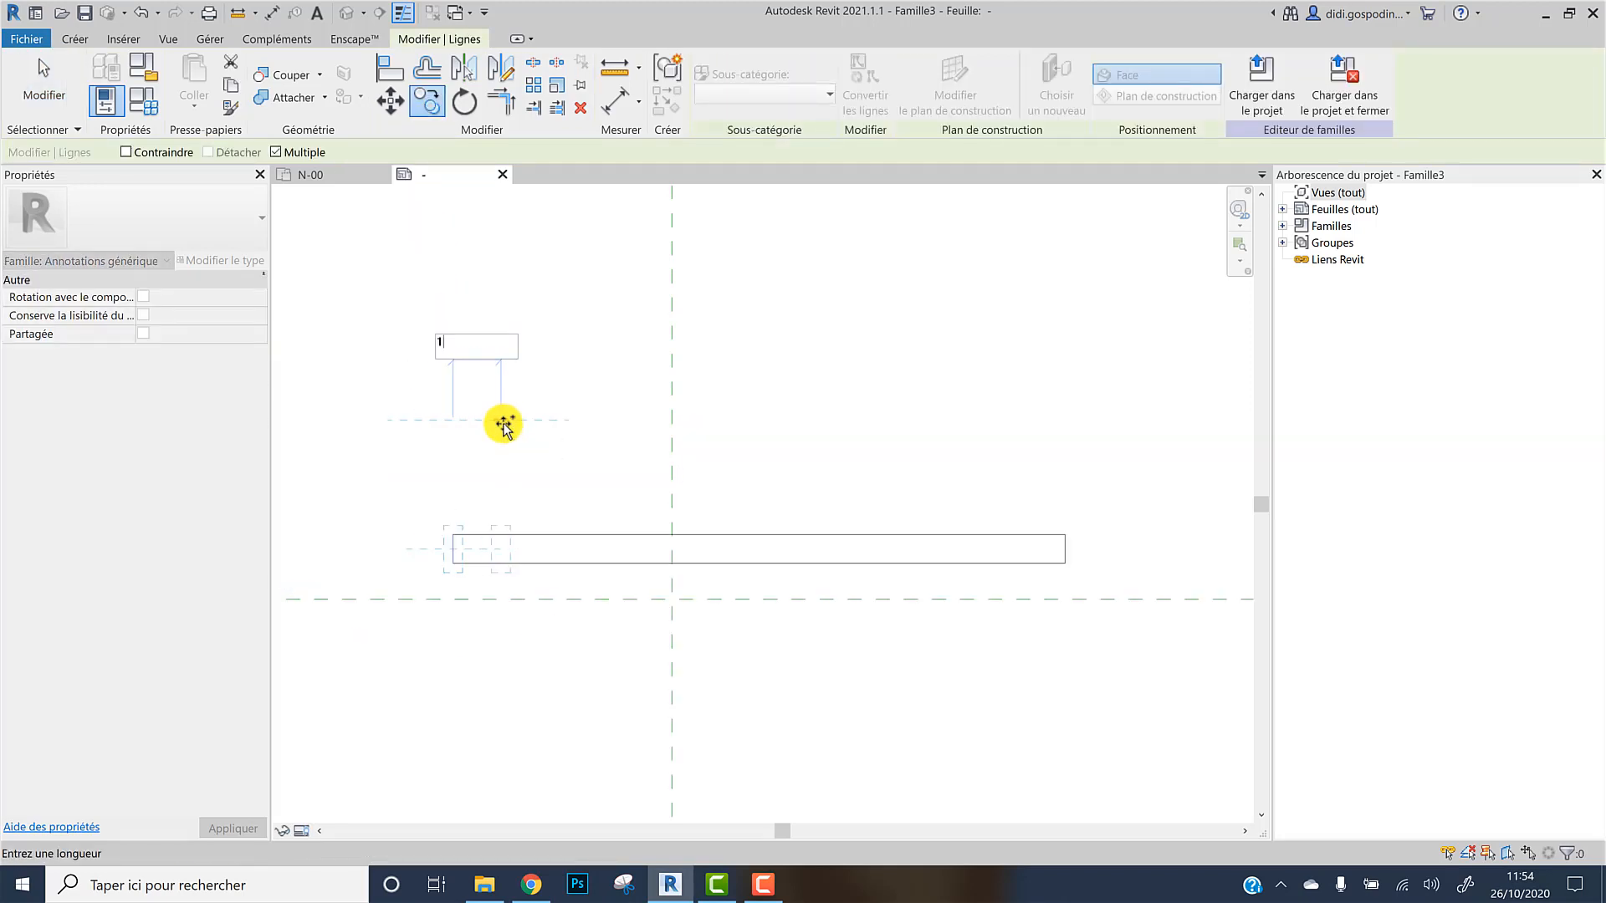
pyautogui.press('Return')
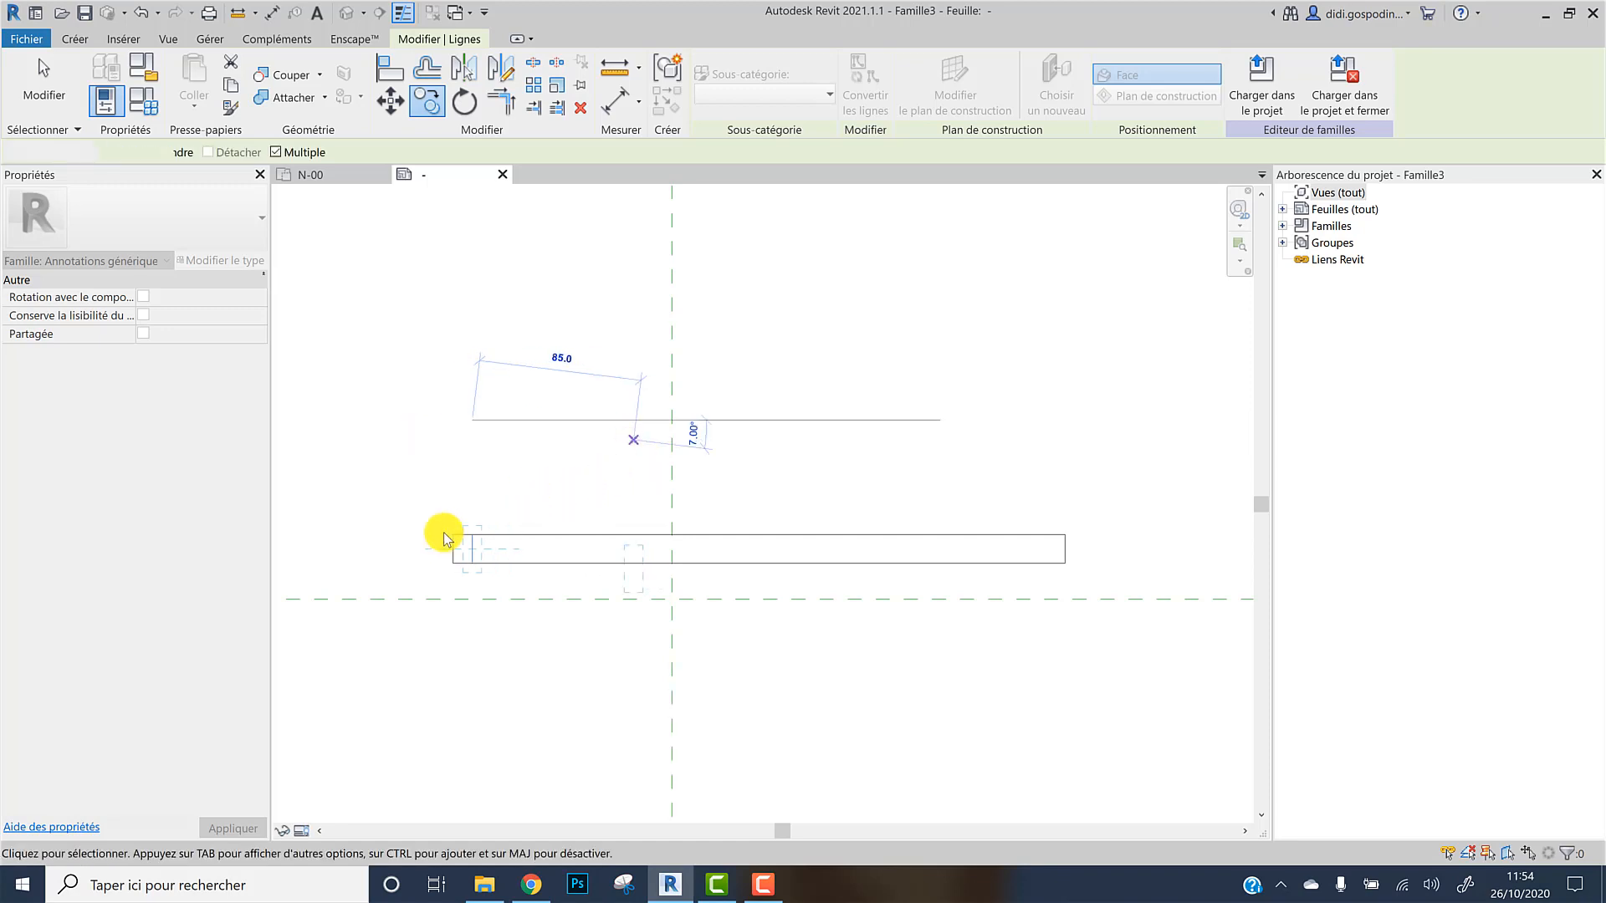
pyautogui.press('Escape')
pyautogui.press('Escape')
# Copy the first division line 20 to the right inside the rectangle
pyautogui.scroll(2, 468, 544)
pyautogui.click(485, 552)
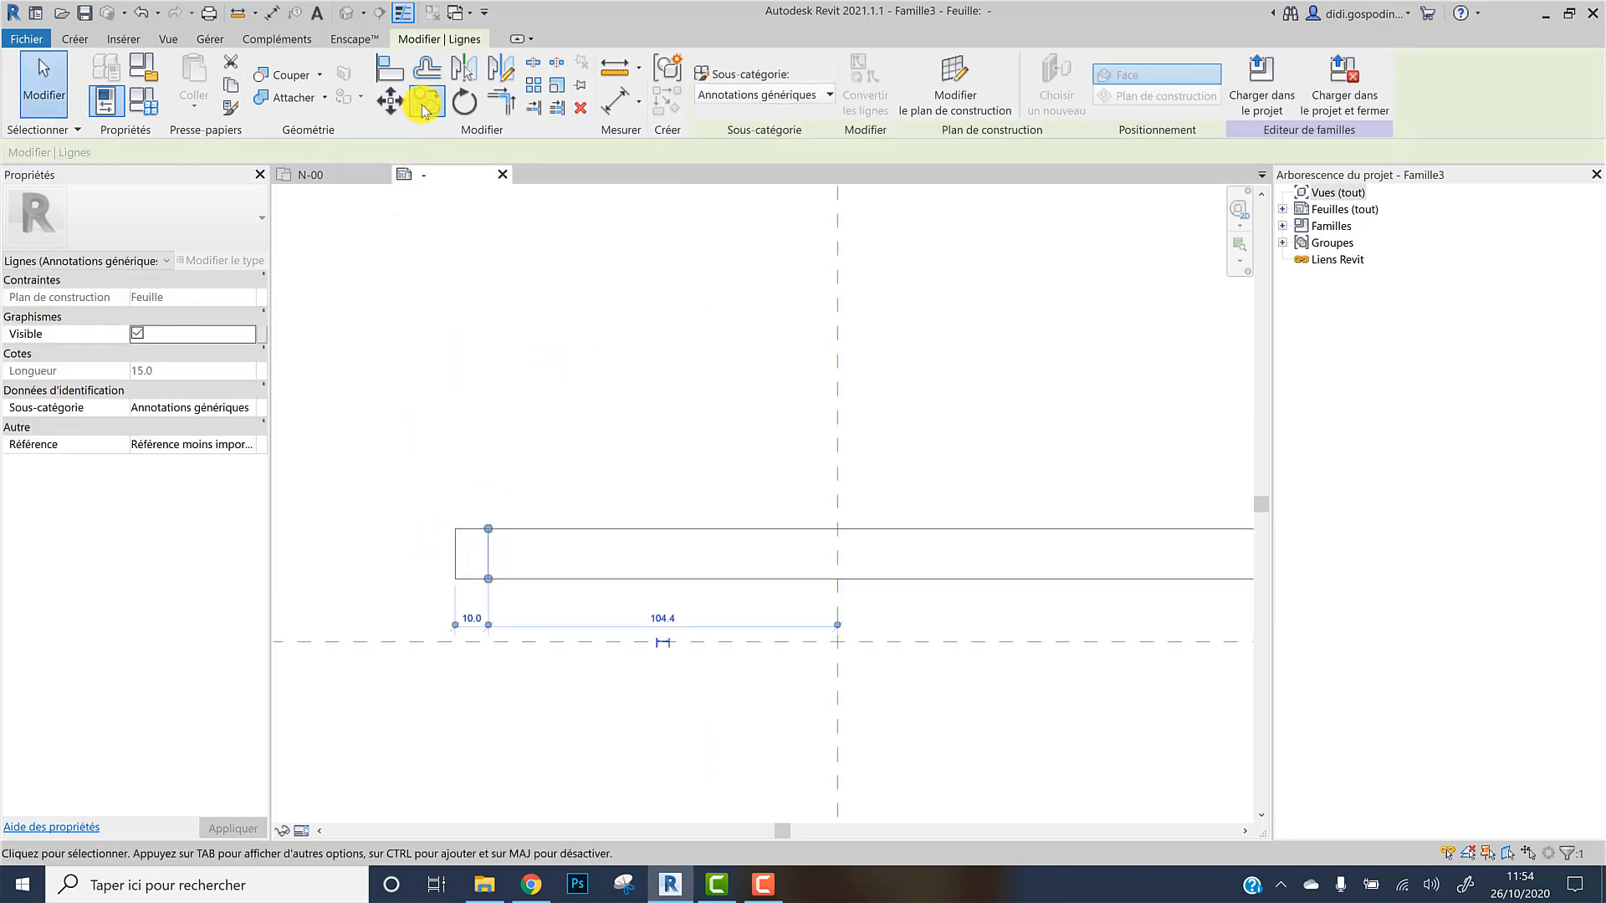
pyautogui.click(426, 102)
pyautogui.click(530, 405)
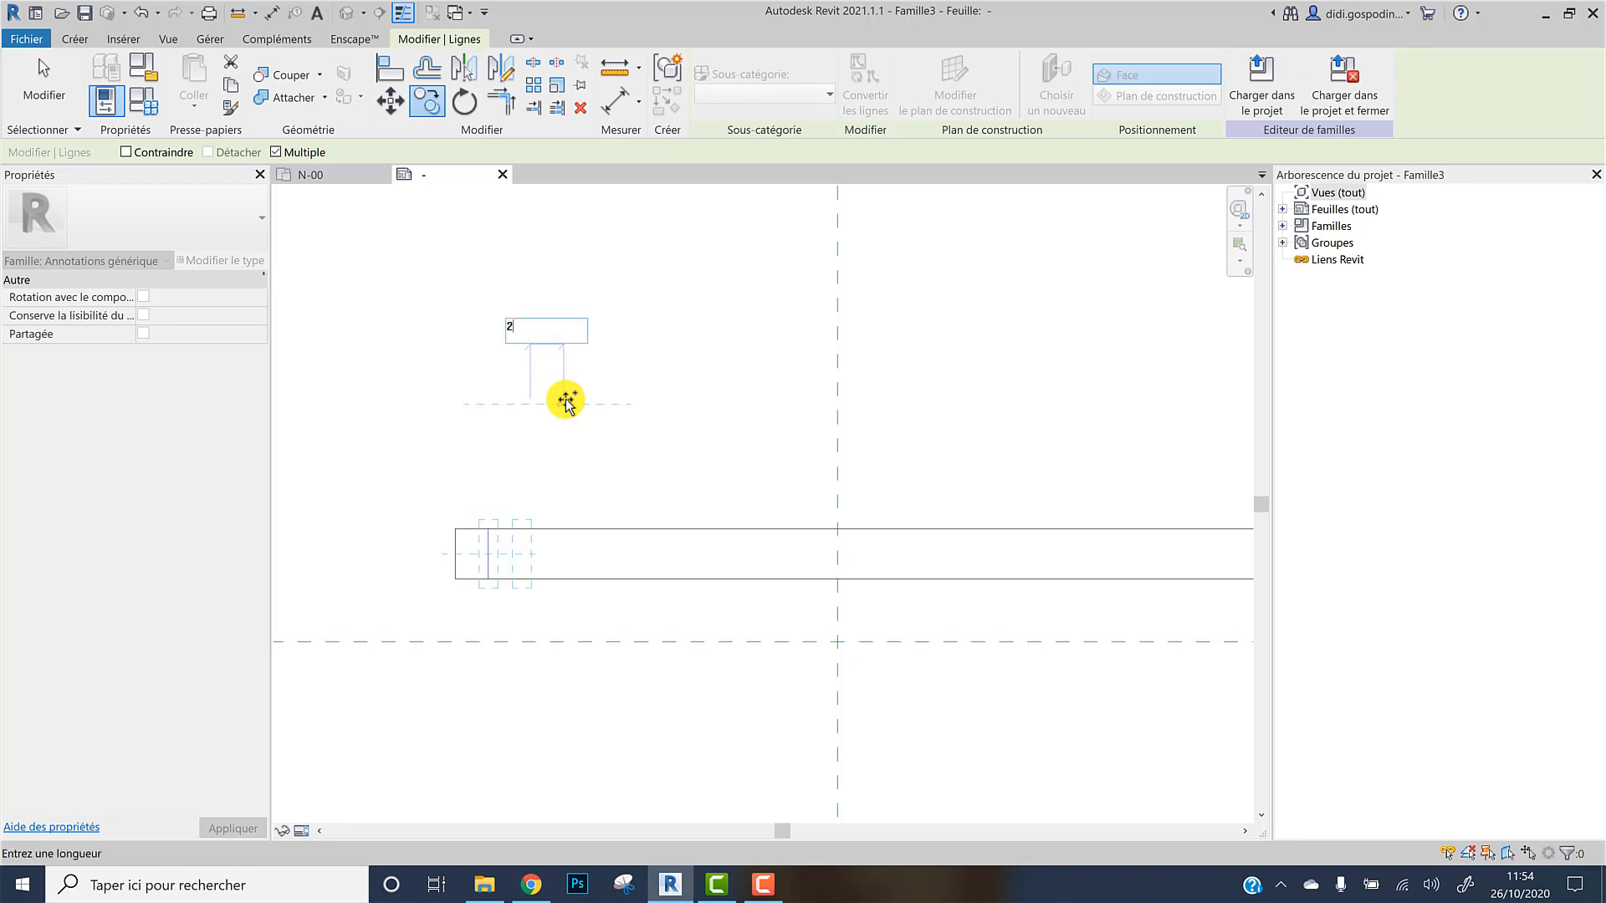
pyautogui.write('2')
pyautogui.press('Return')
pyautogui.press('Escape')
pyautogui.press('Escape')
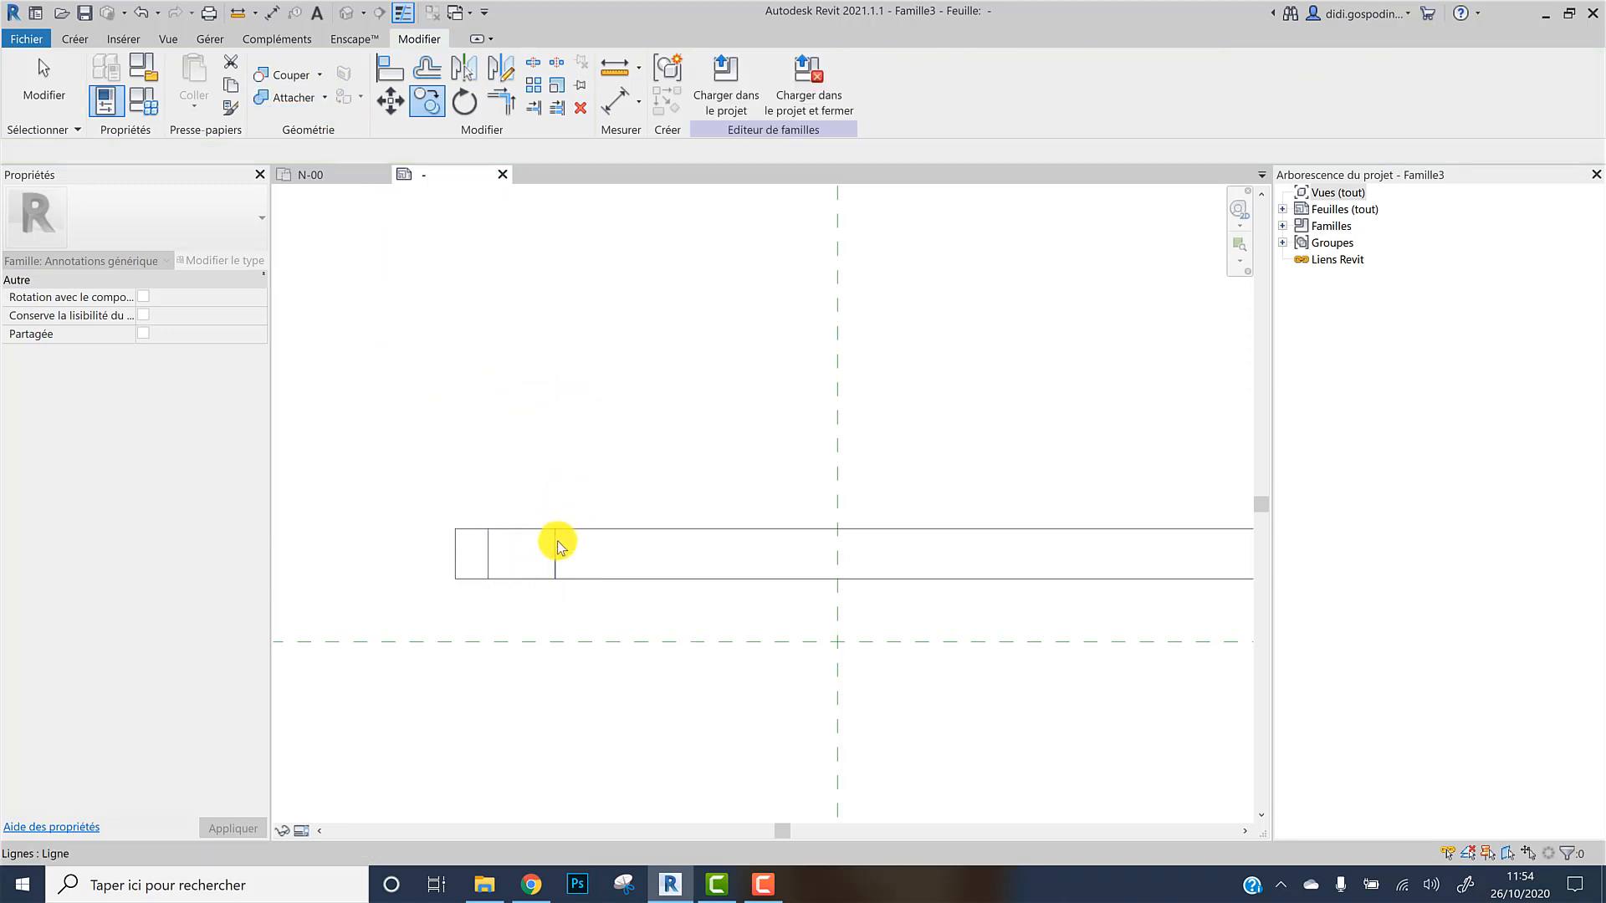
# Copy the second division line 50 to the right inside the rectangle
pyautogui.click(556, 543)
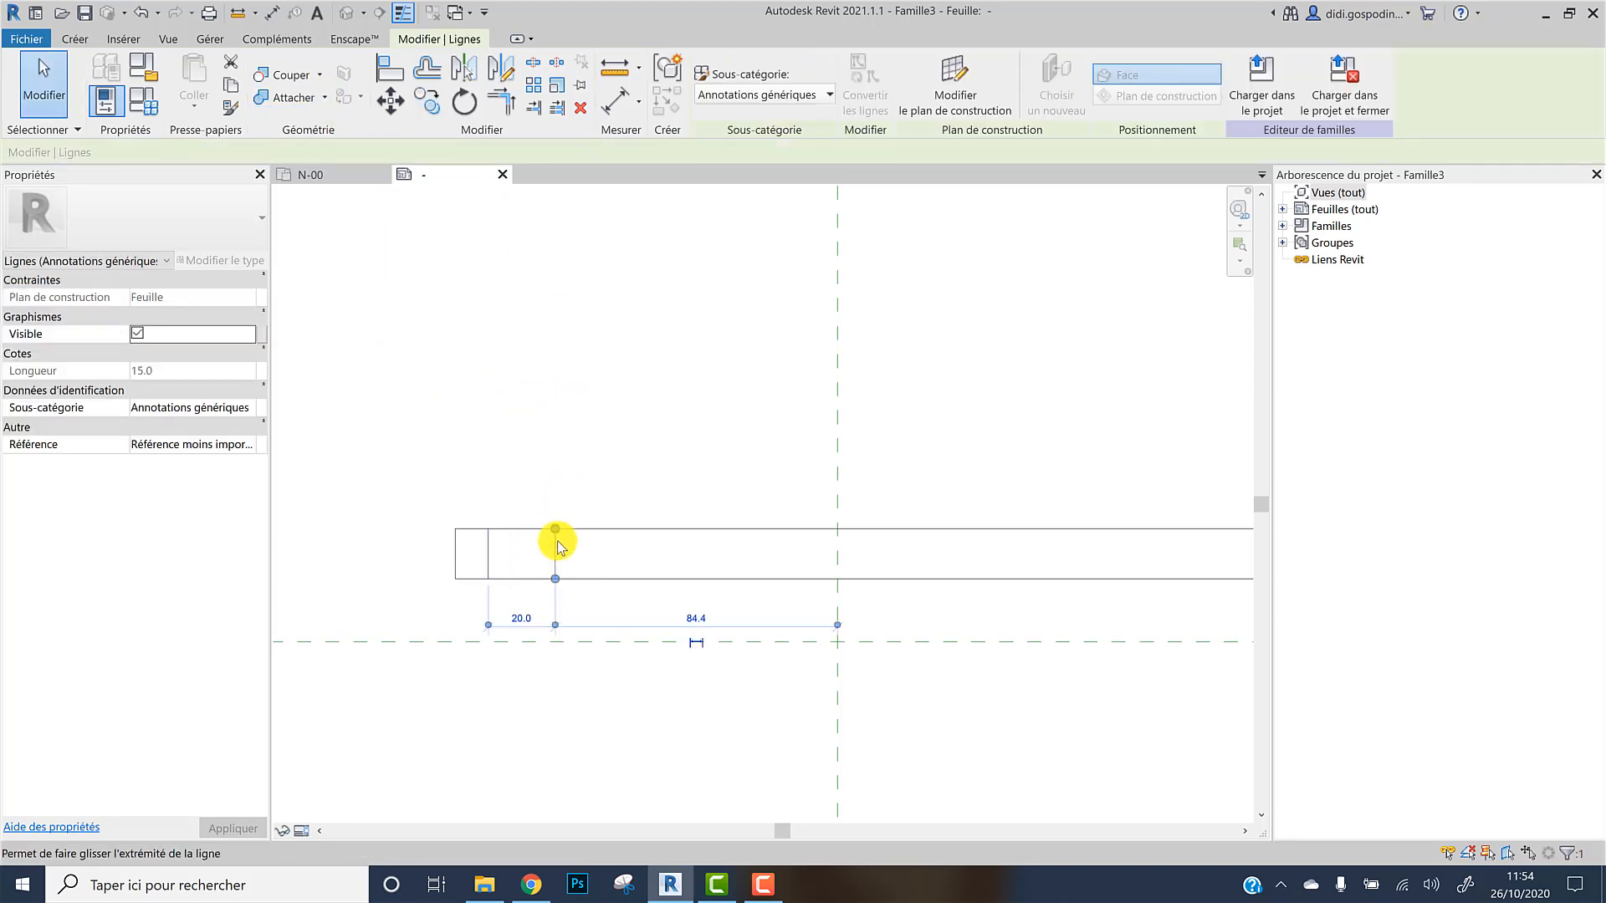
pyautogui.click(428, 102)
pyautogui.click(584, 369)
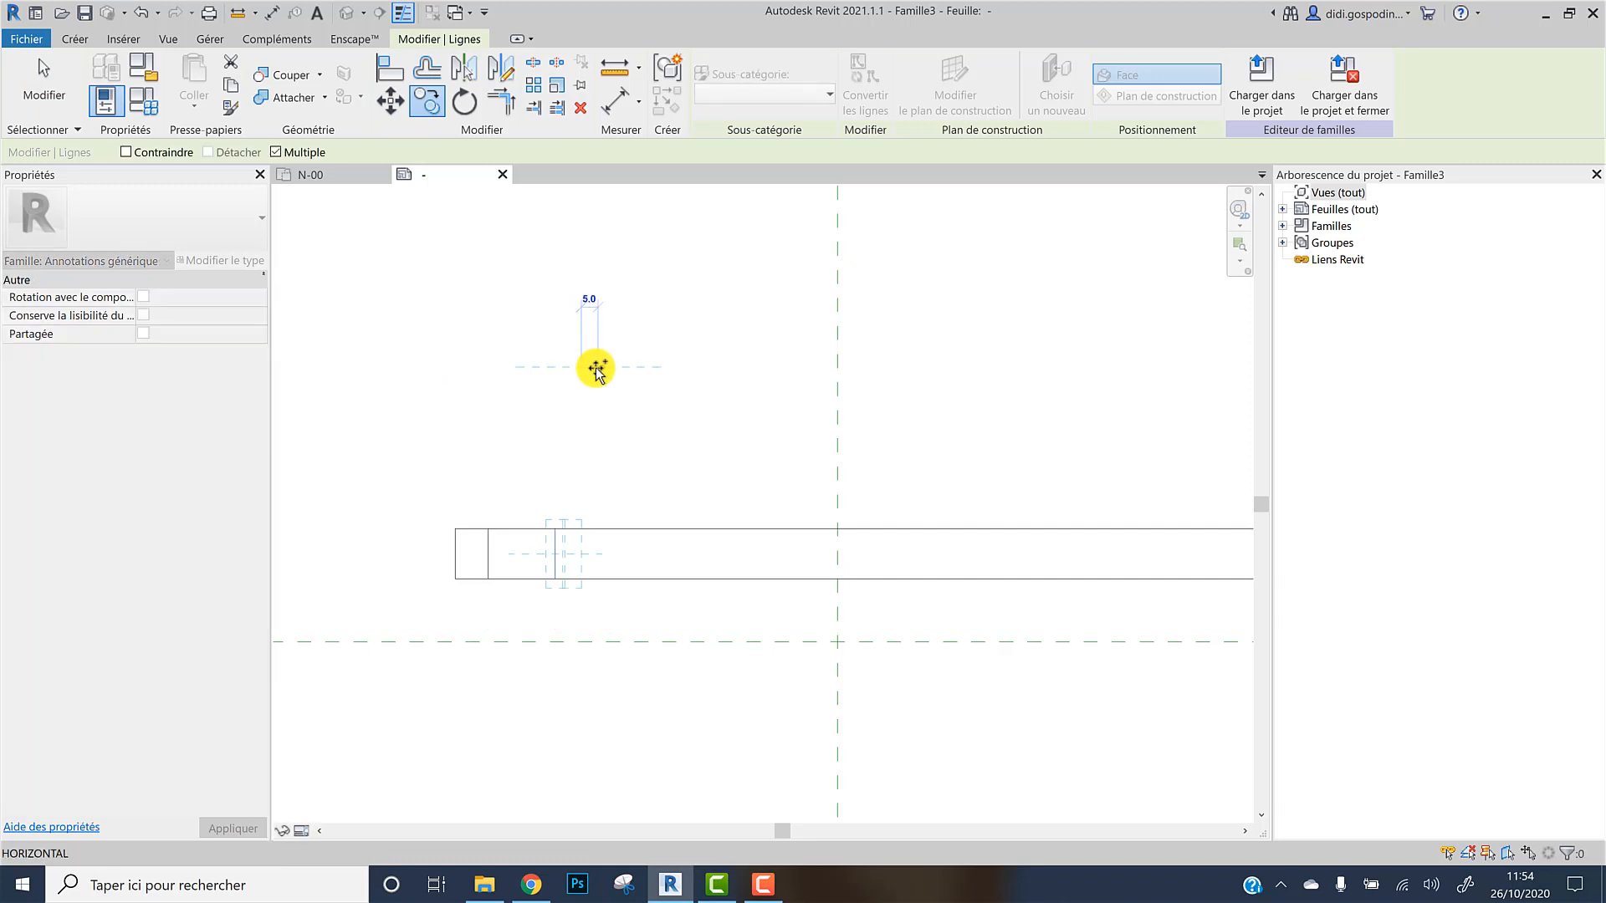
pyautogui.write('5')
pyautogui.press('Return')
pyautogui.press('Escape')
pyautogui.press('Escape')
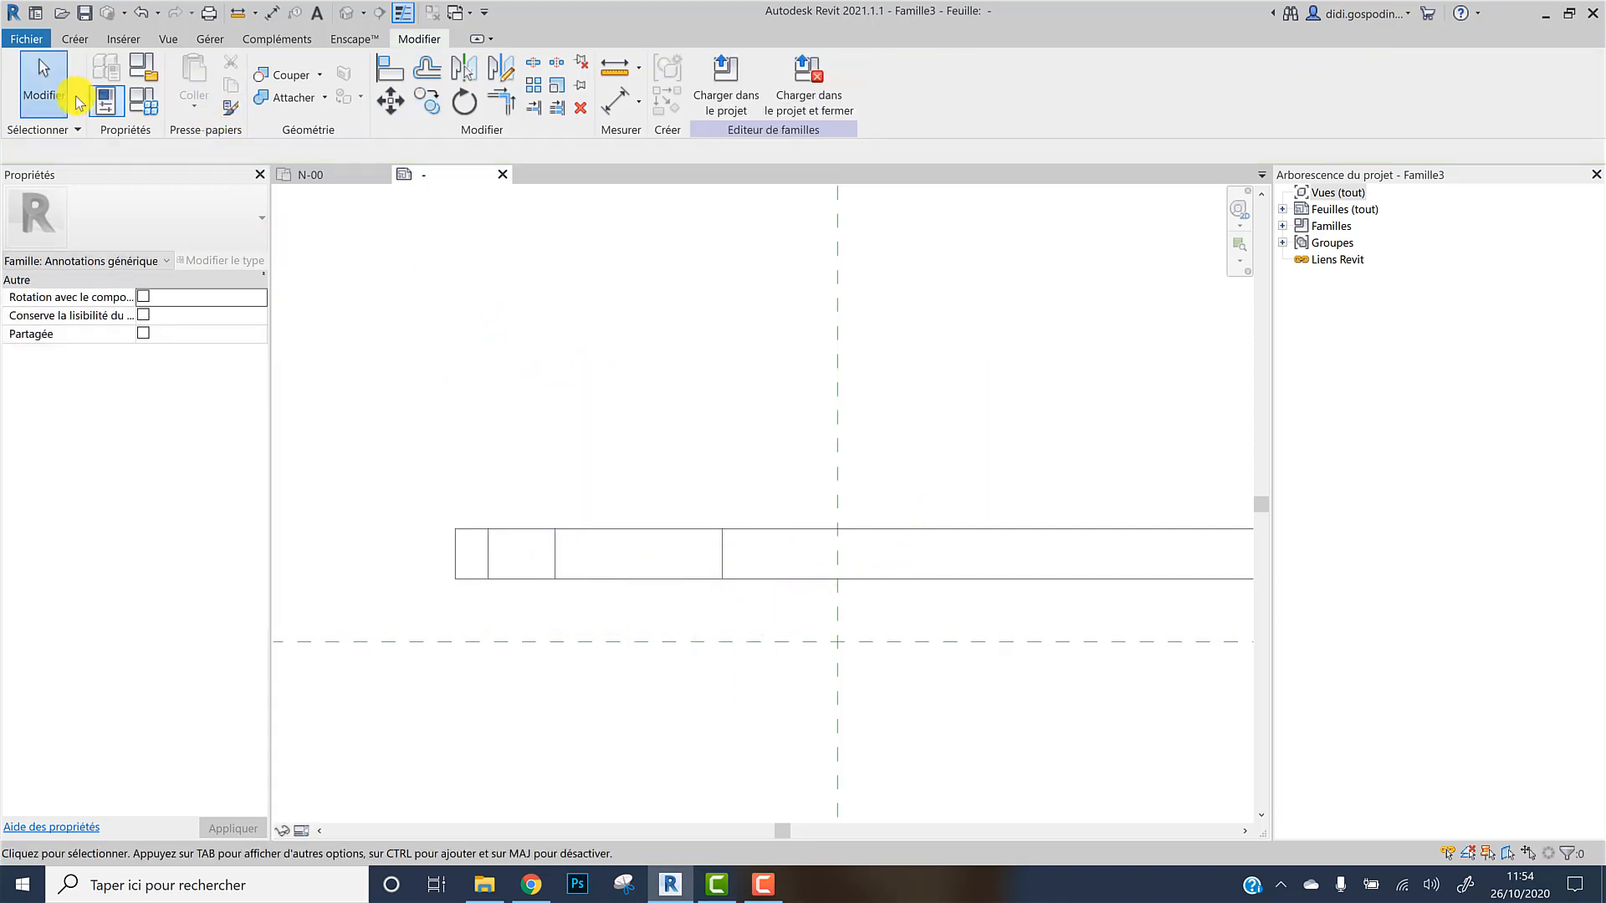
# Copy the third division line 100 to the right inside the rectangle
pyautogui.click(732, 562)
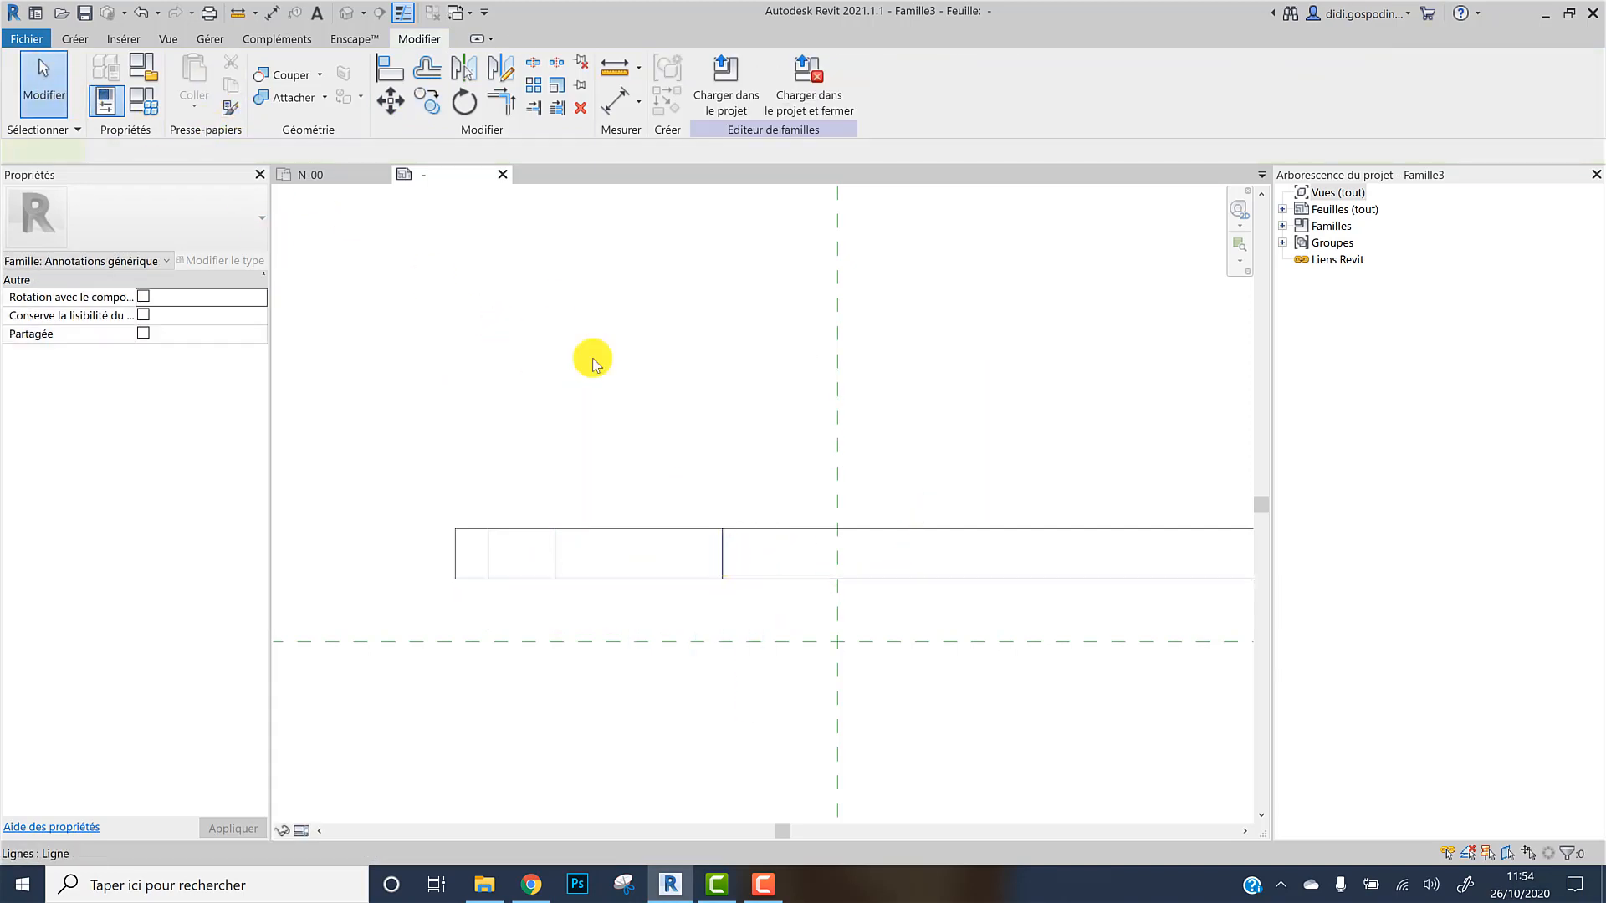
pyautogui.click(428, 102)
pyautogui.click(556, 246)
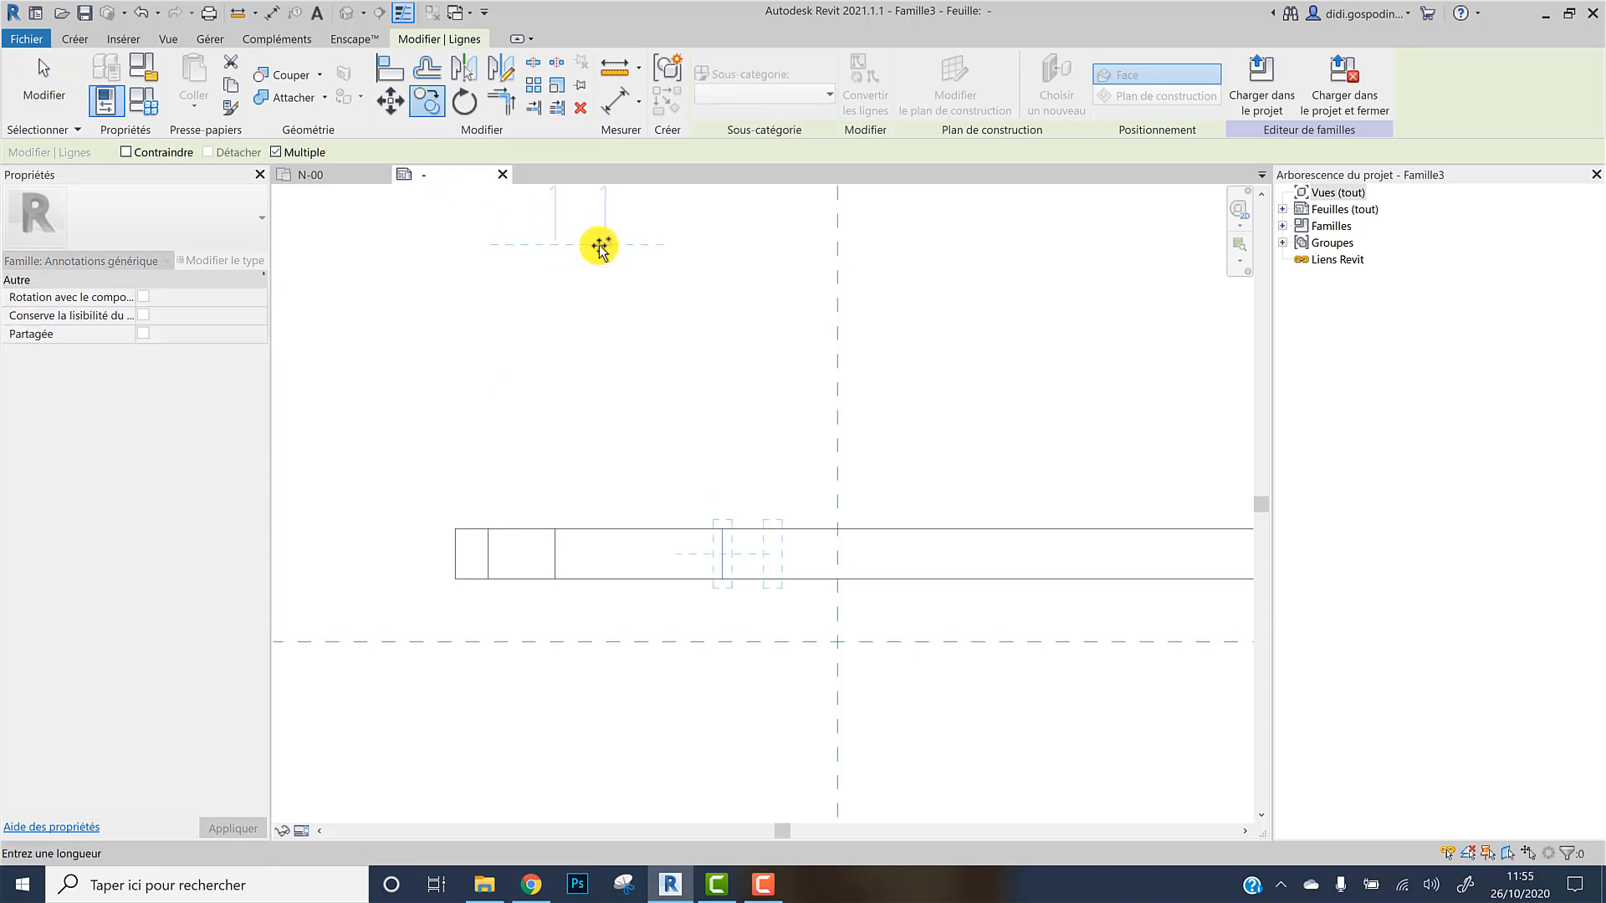
pyautogui.write('10')
pyautogui.press('Return')
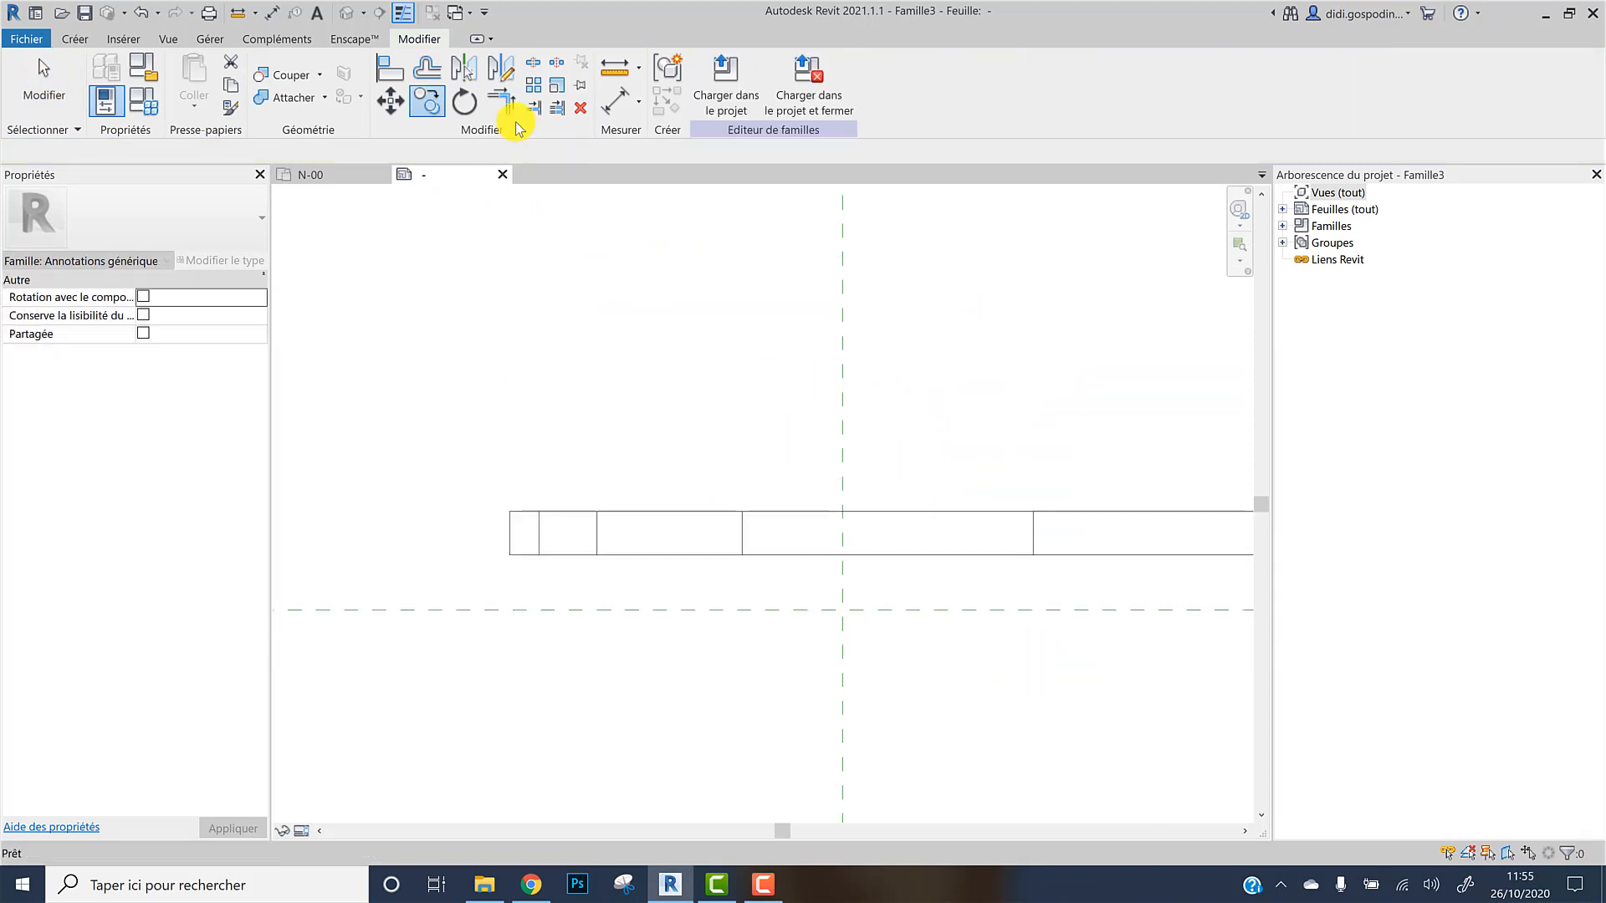
# Trim the rectangle's upper and lower edges to the fourth division line so the bar closes there
pyautogui.click(503, 102)
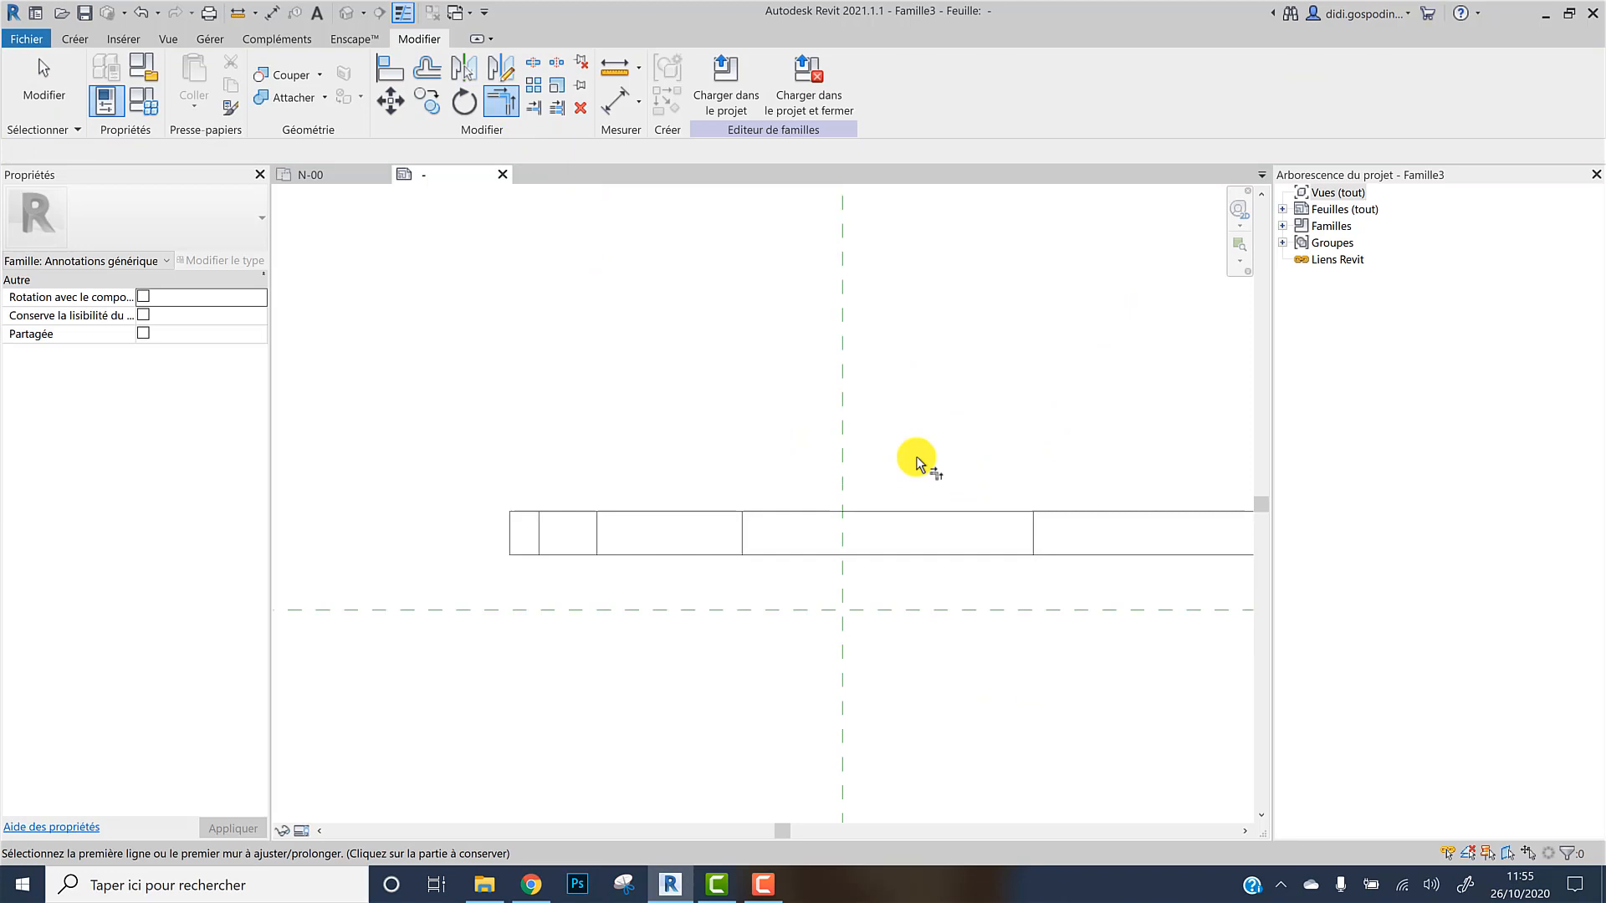
pyautogui.click(960, 511)
pyautogui.click(1035, 538)
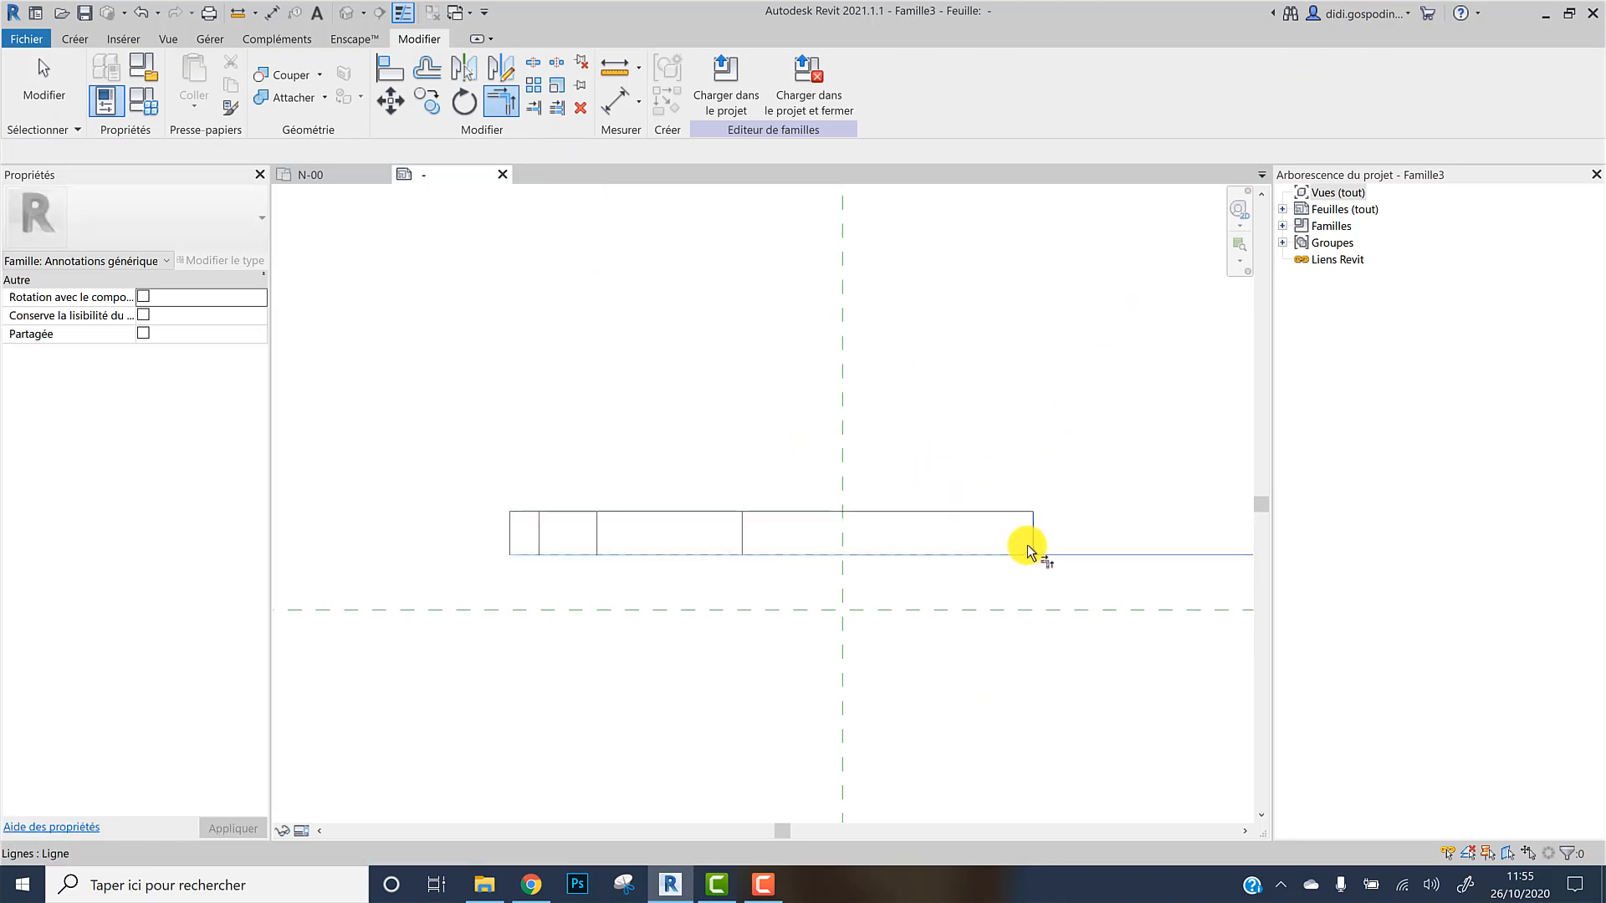
pyautogui.click(1027, 548)
pyautogui.press('Escape')
# Move the divided bar so its third division line meets the vertical reference plane, and delete the leftover short line beyond its right end
pyautogui.scroll(-1, 707, 493)
pyautogui.moveTo(710, 494); pyautogui.dragTo(598, 476, button='middle')
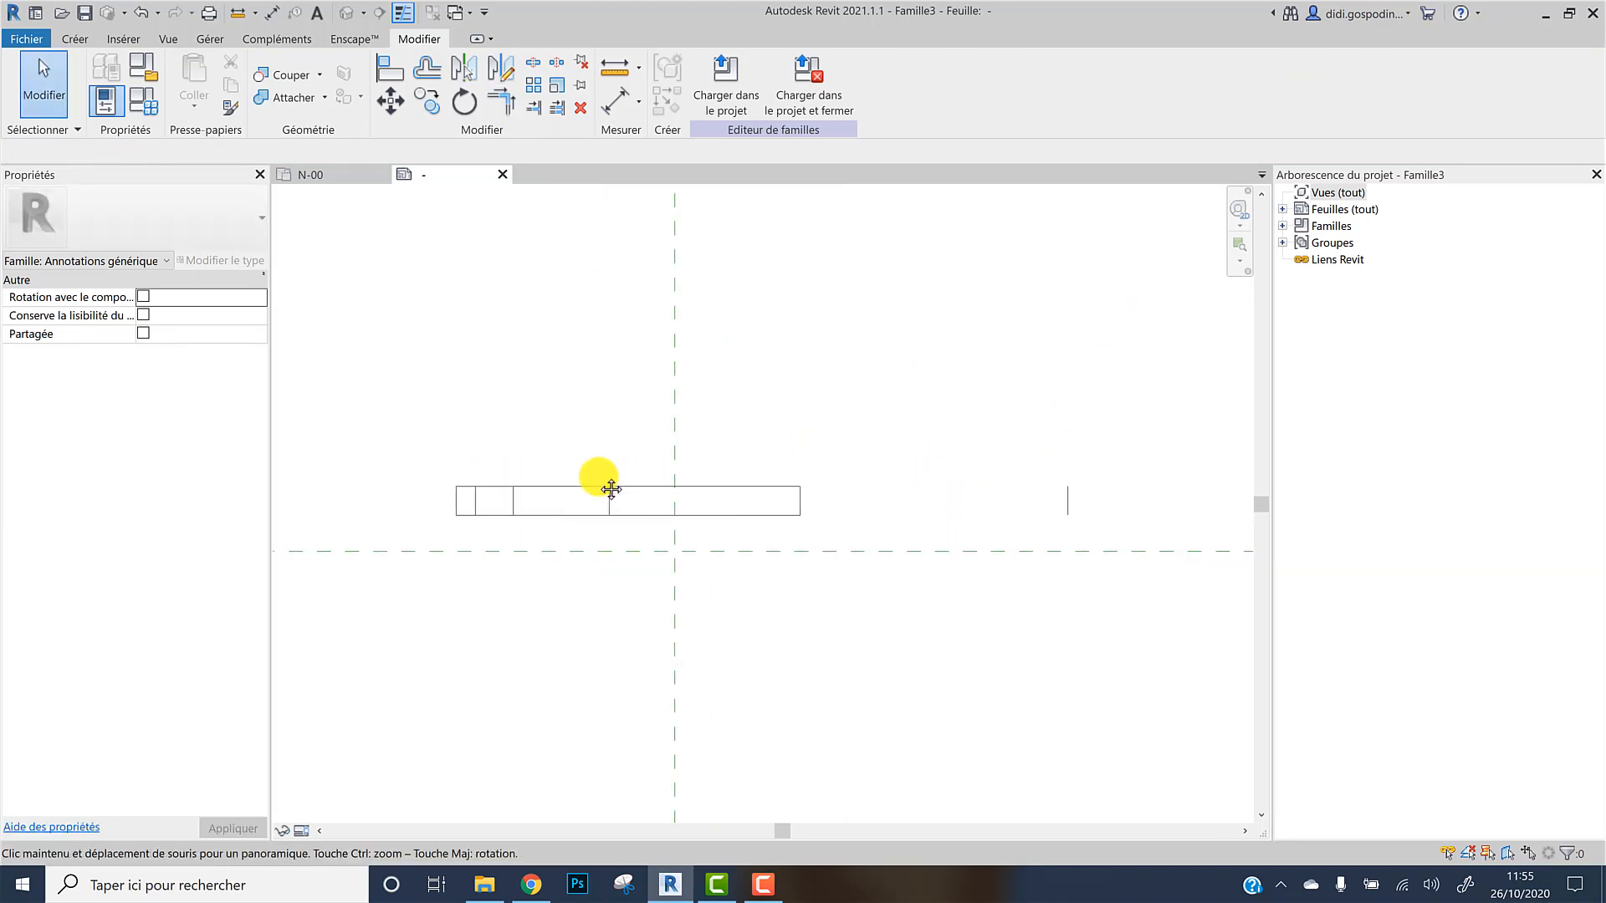
pyautogui.moveTo(423, 466); pyautogui.dragTo(823, 505)
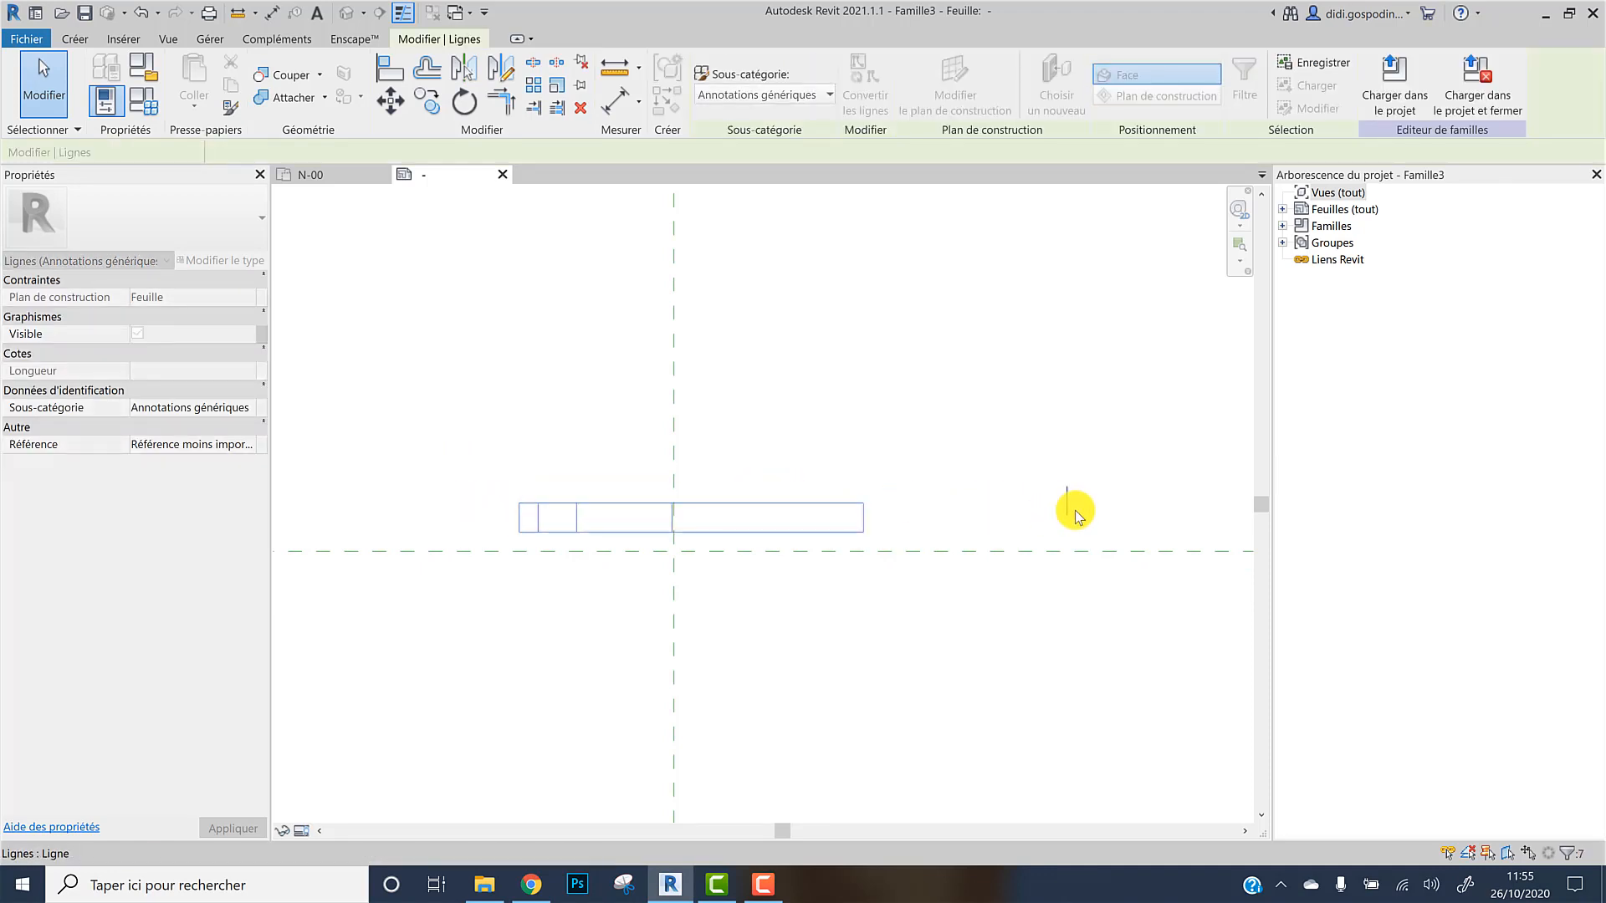
pyautogui.moveTo(1042, 467); pyautogui.dragTo(1098, 531)
pyautogui.press('Delete')
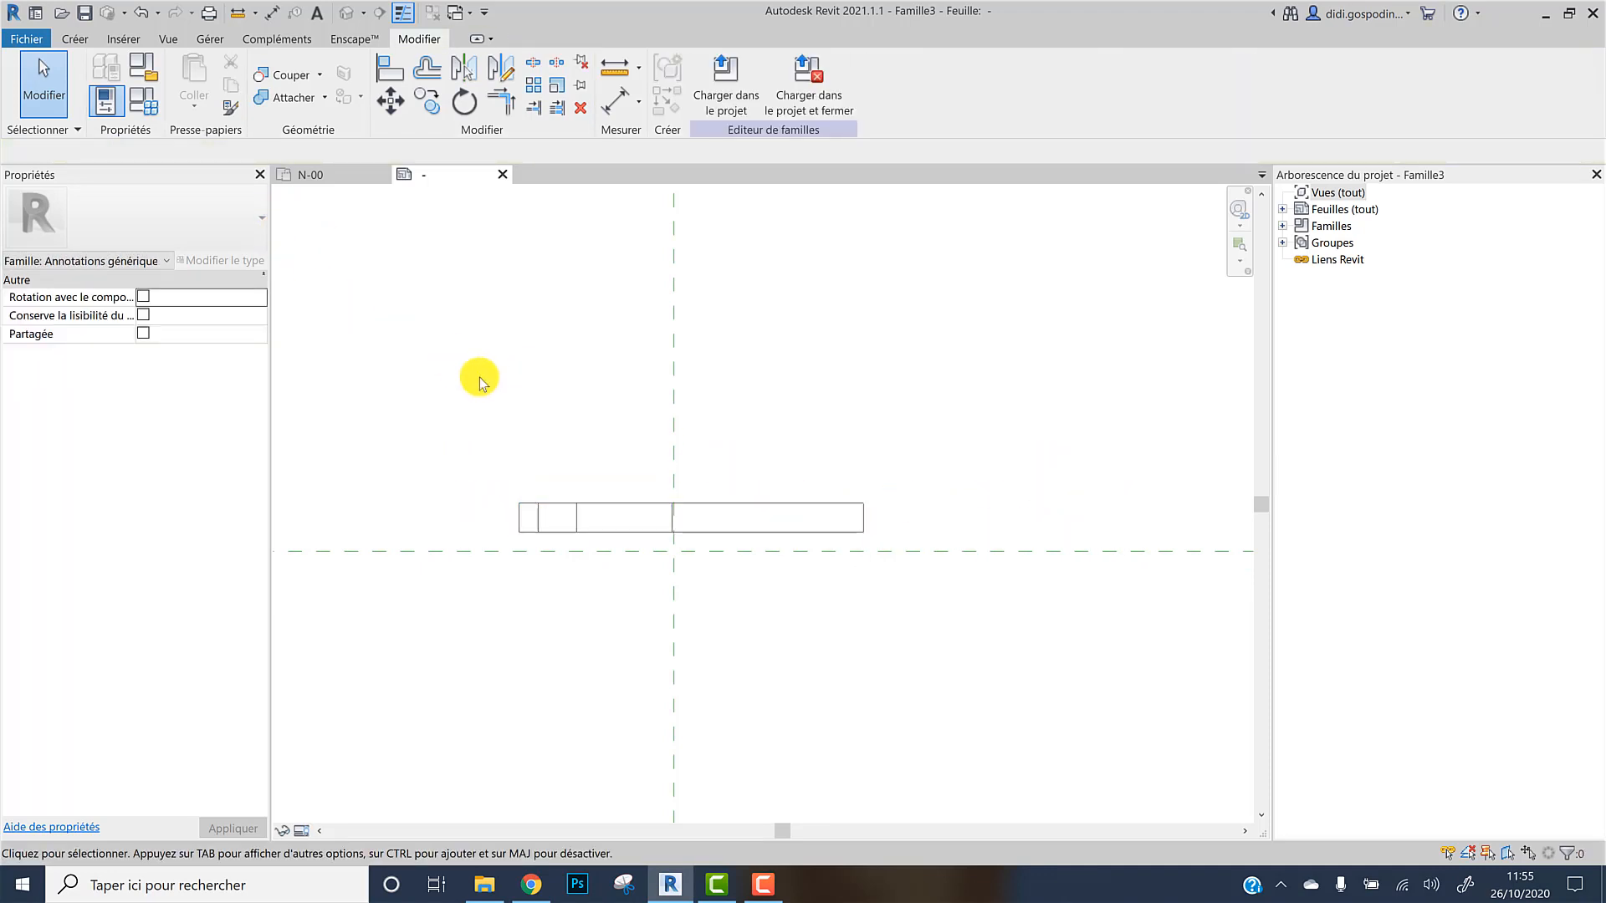
# Start a filled region and outline the bar's second segment with a 20 by 15 rectangle
pyautogui.click(74, 35)
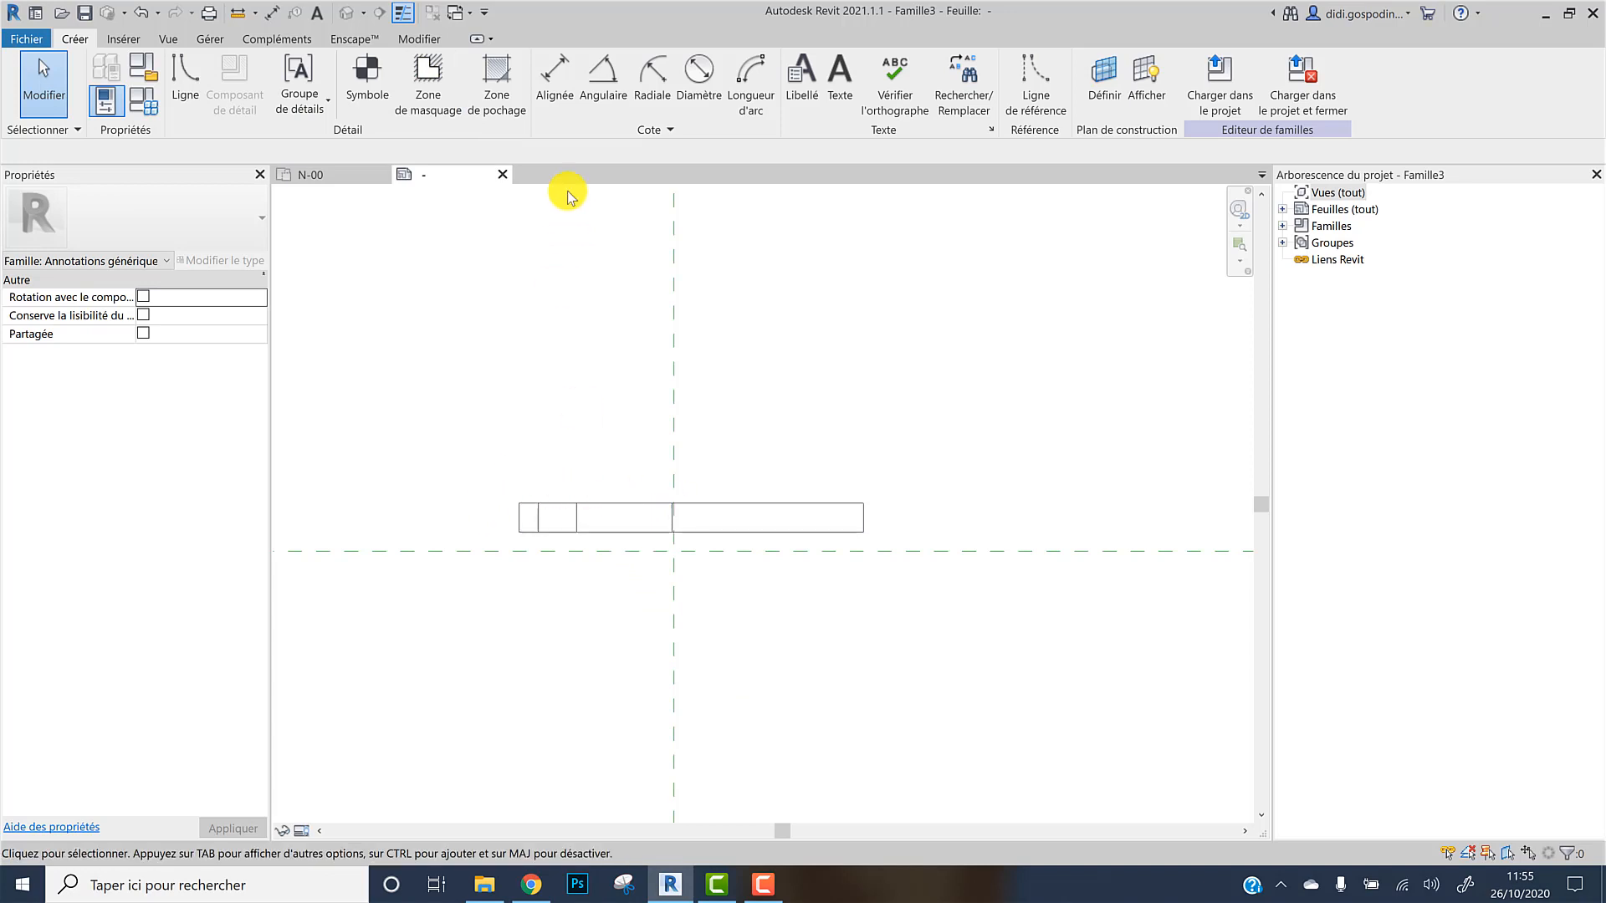
pyautogui.click(505, 75)
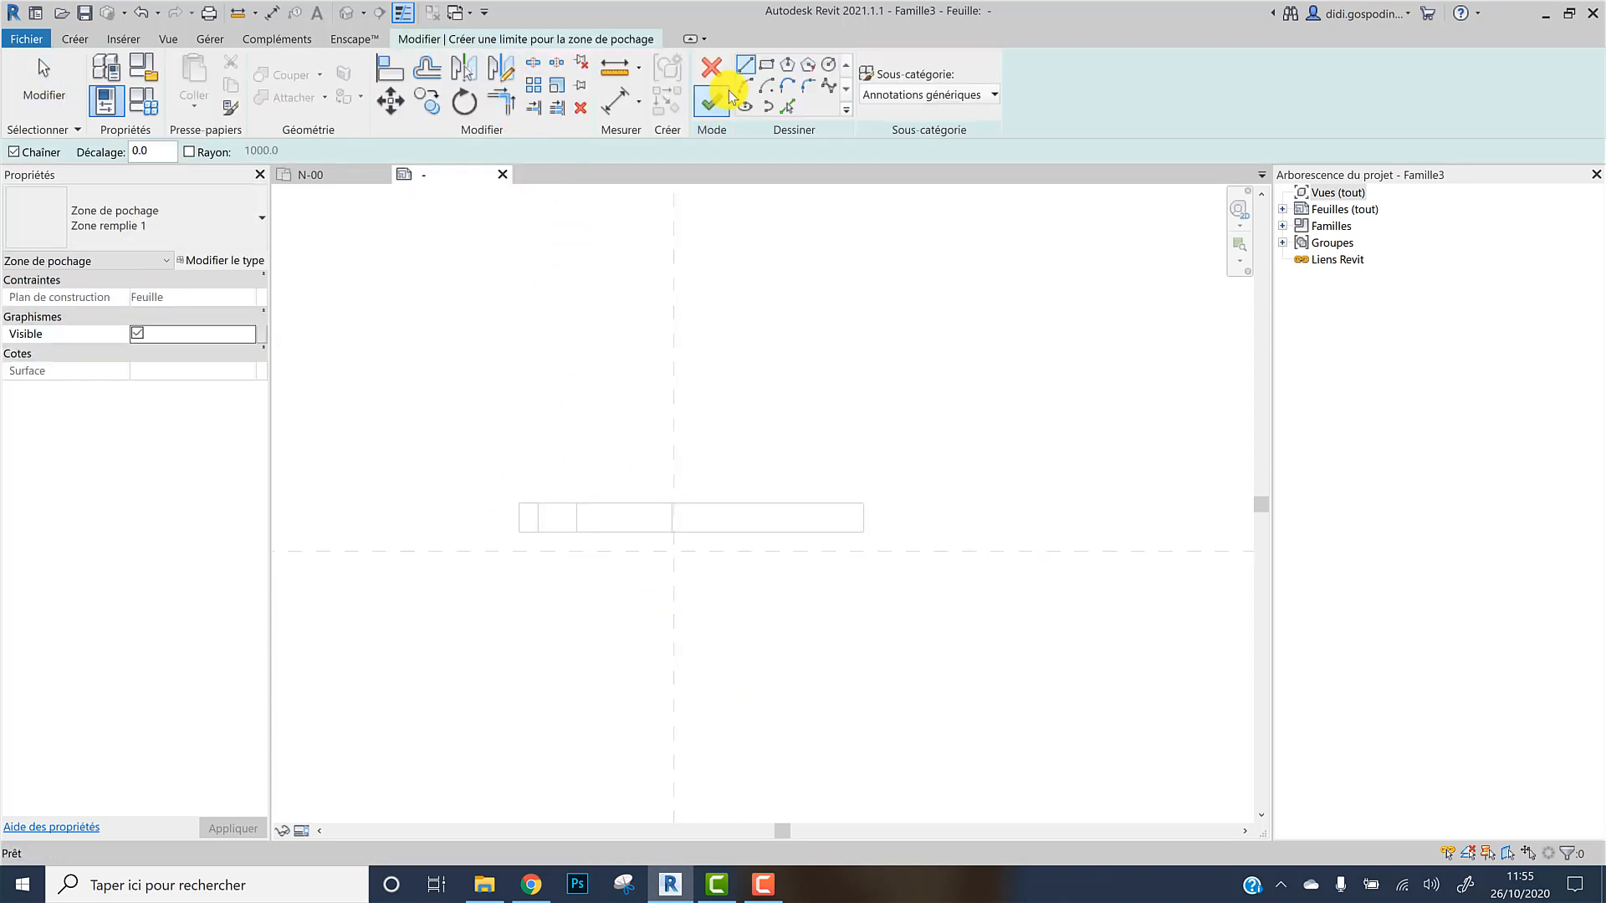
pyautogui.click(767, 67)
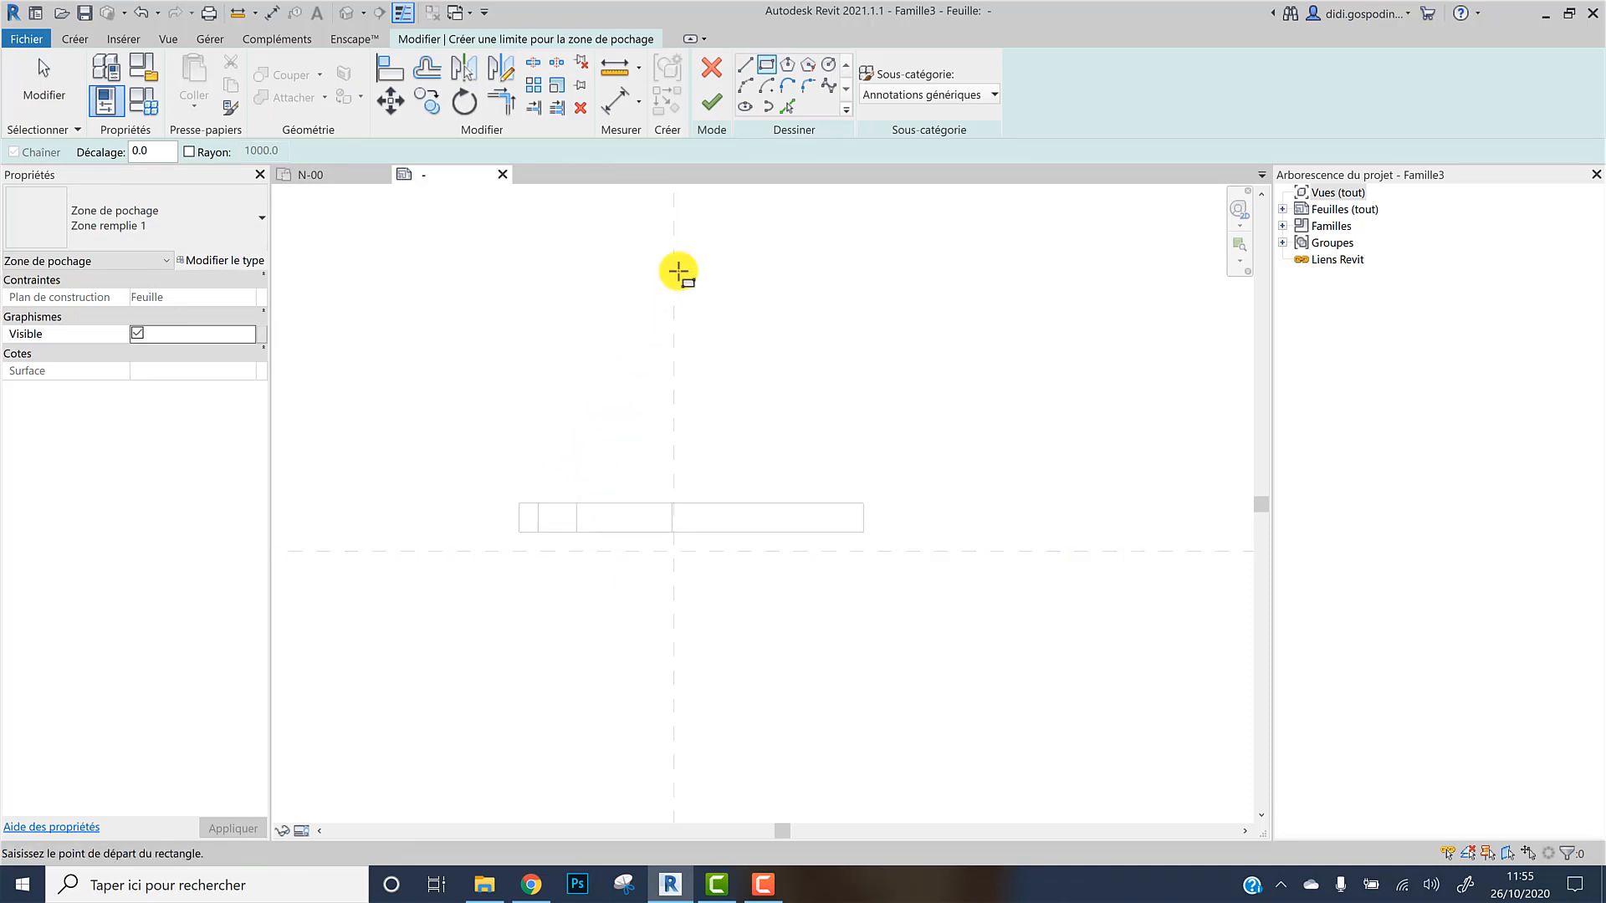
pyautogui.click(539, 503)
pyautogui.click(673, 532)
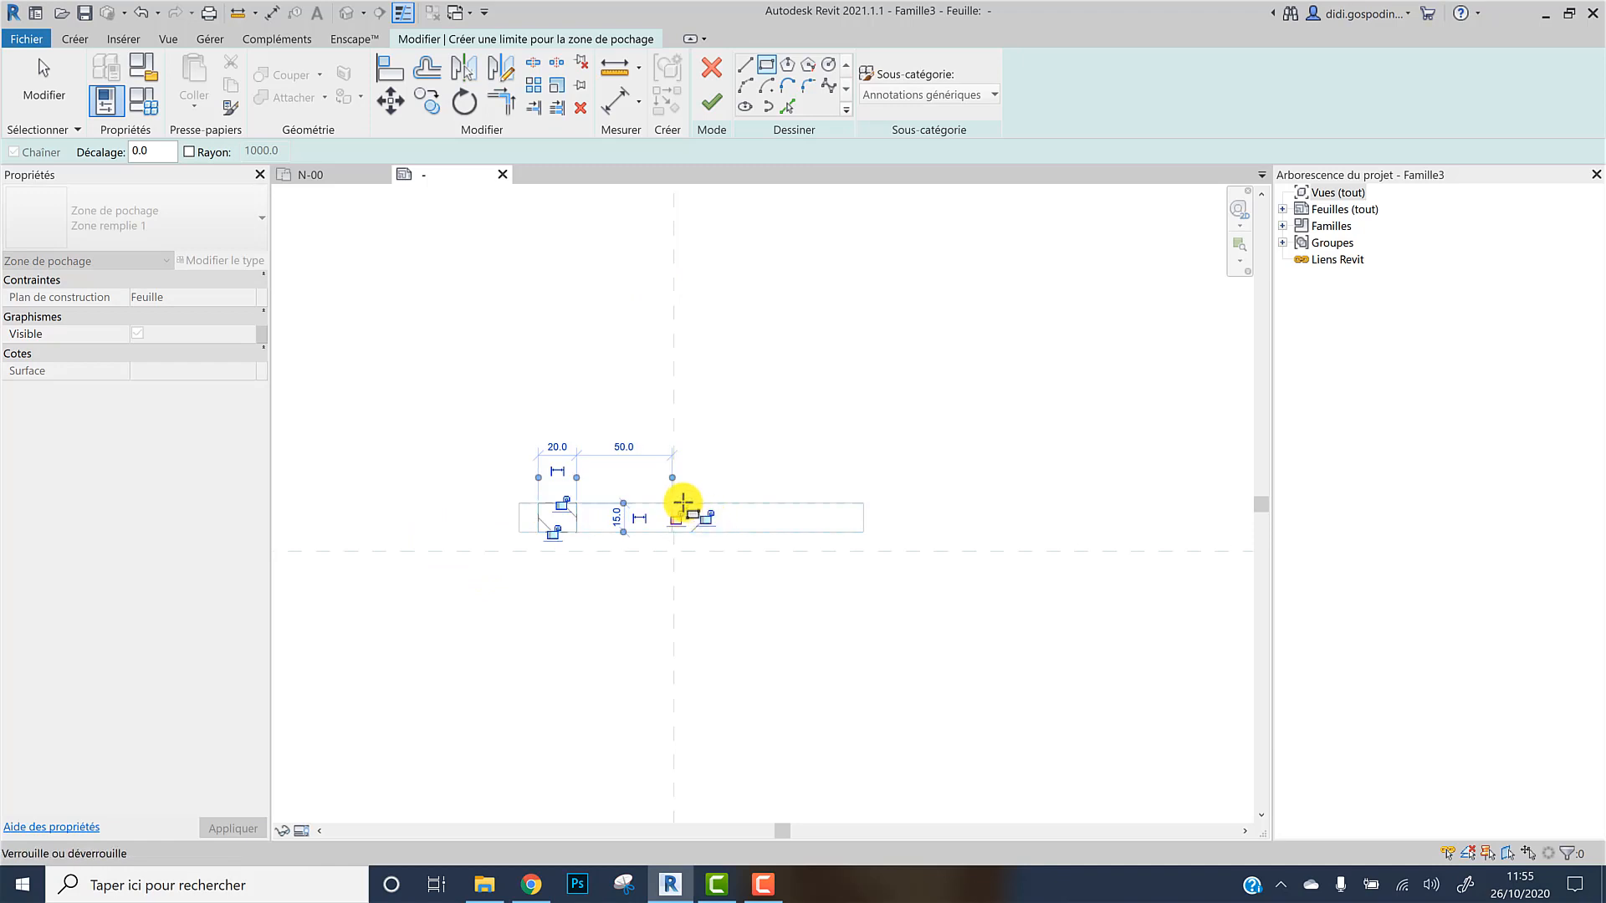
pyautogui.scroll(4, 675, 503)
# Add a 100 by 15 rectangle around the bar's last segment and finish the filled region
pyautogui.click(769, 65)
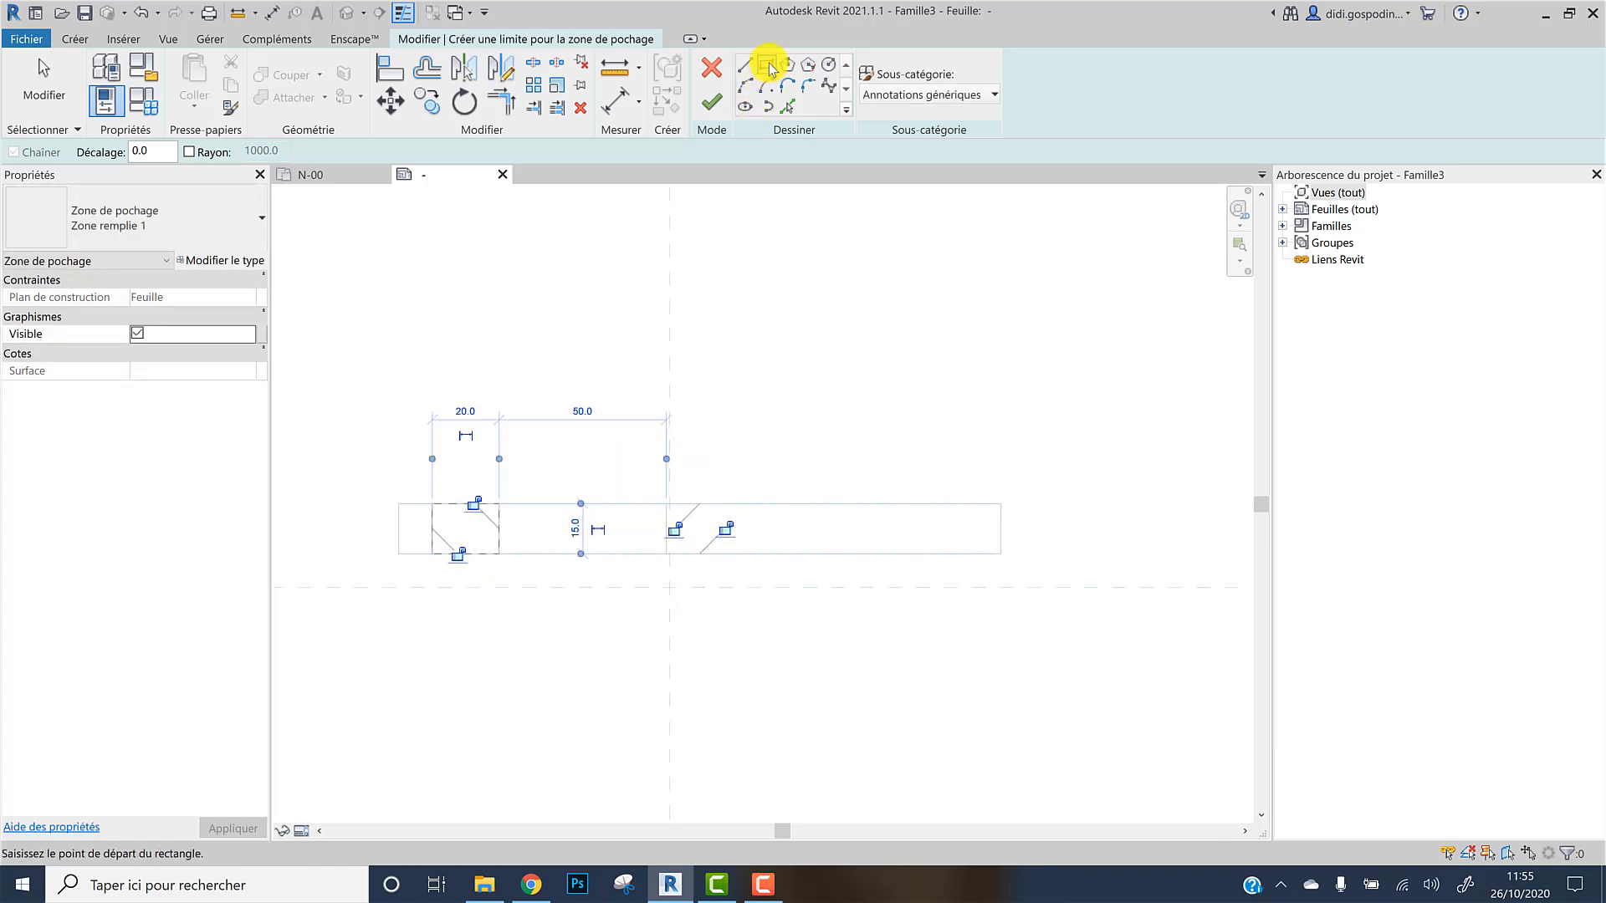
pyautogui.scroll(3, 679, 502)
pyautogui.click(662, 504)
pyautogui.click(1171, 581)
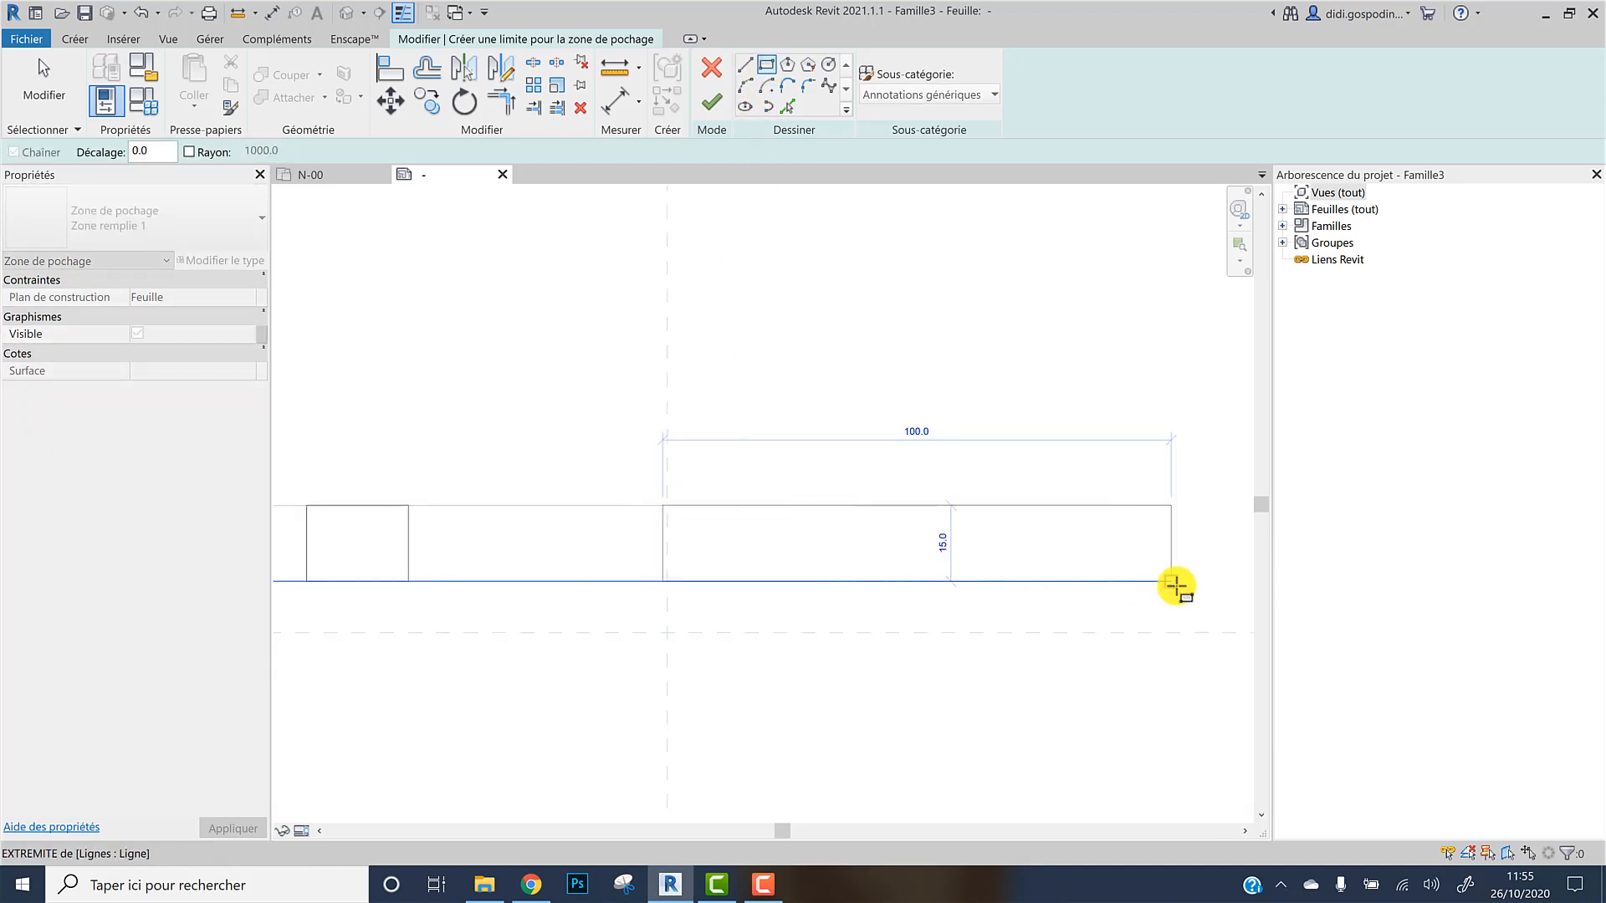
pyautogui.click(712, 102)
pyautogui.scroll(-3, 781, 513)
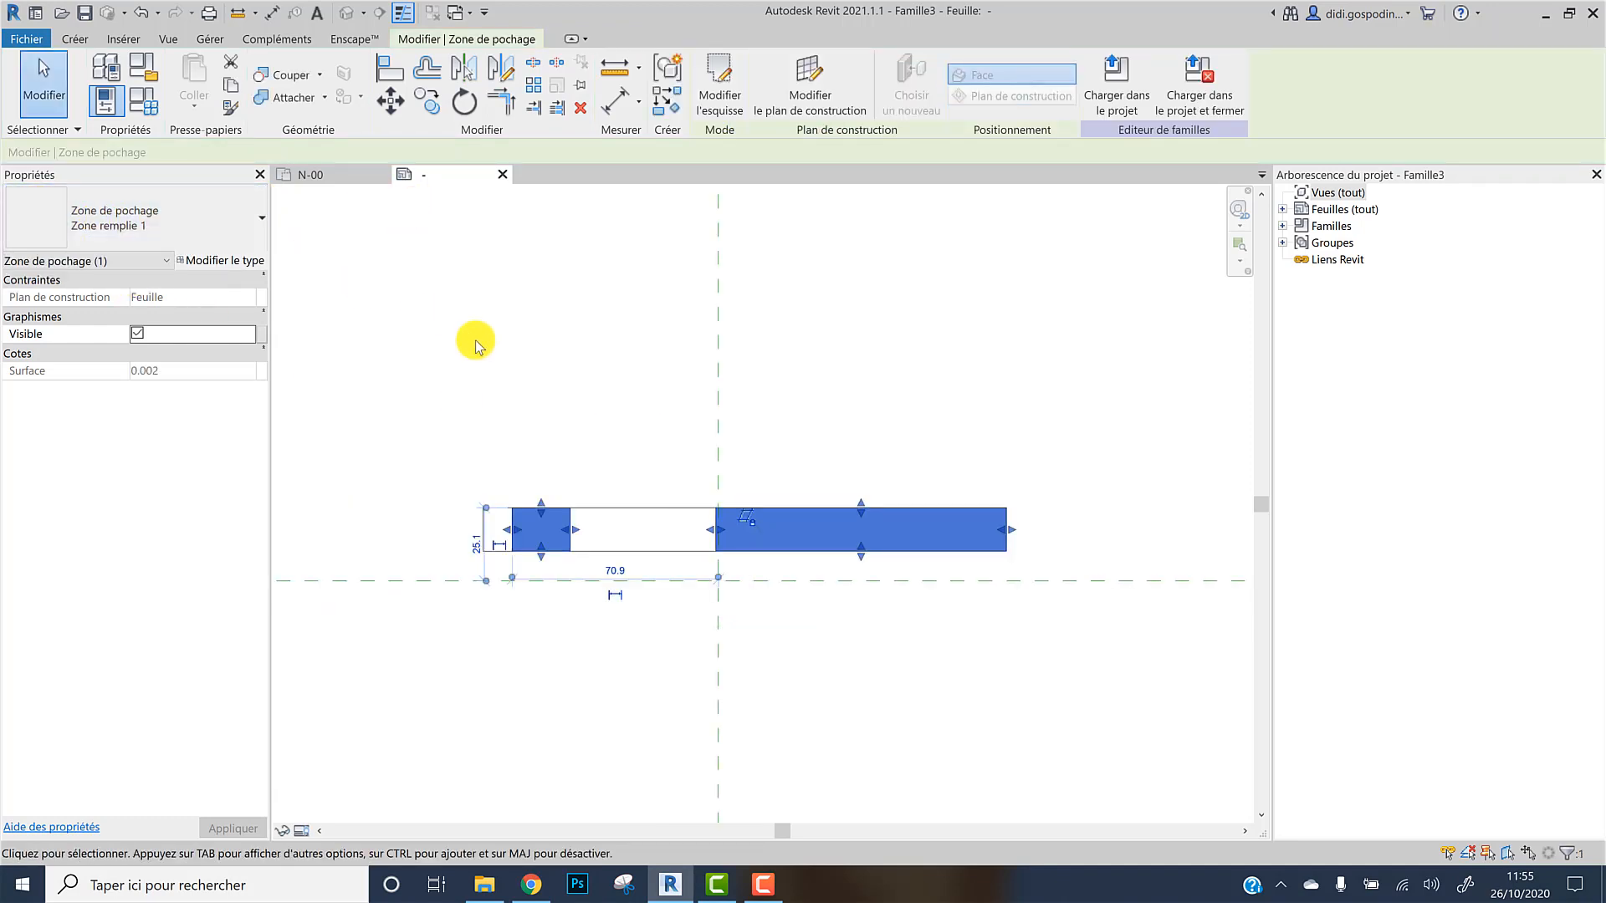
pyautogui.click(475, 342)
pyautogui.click(615, 550)
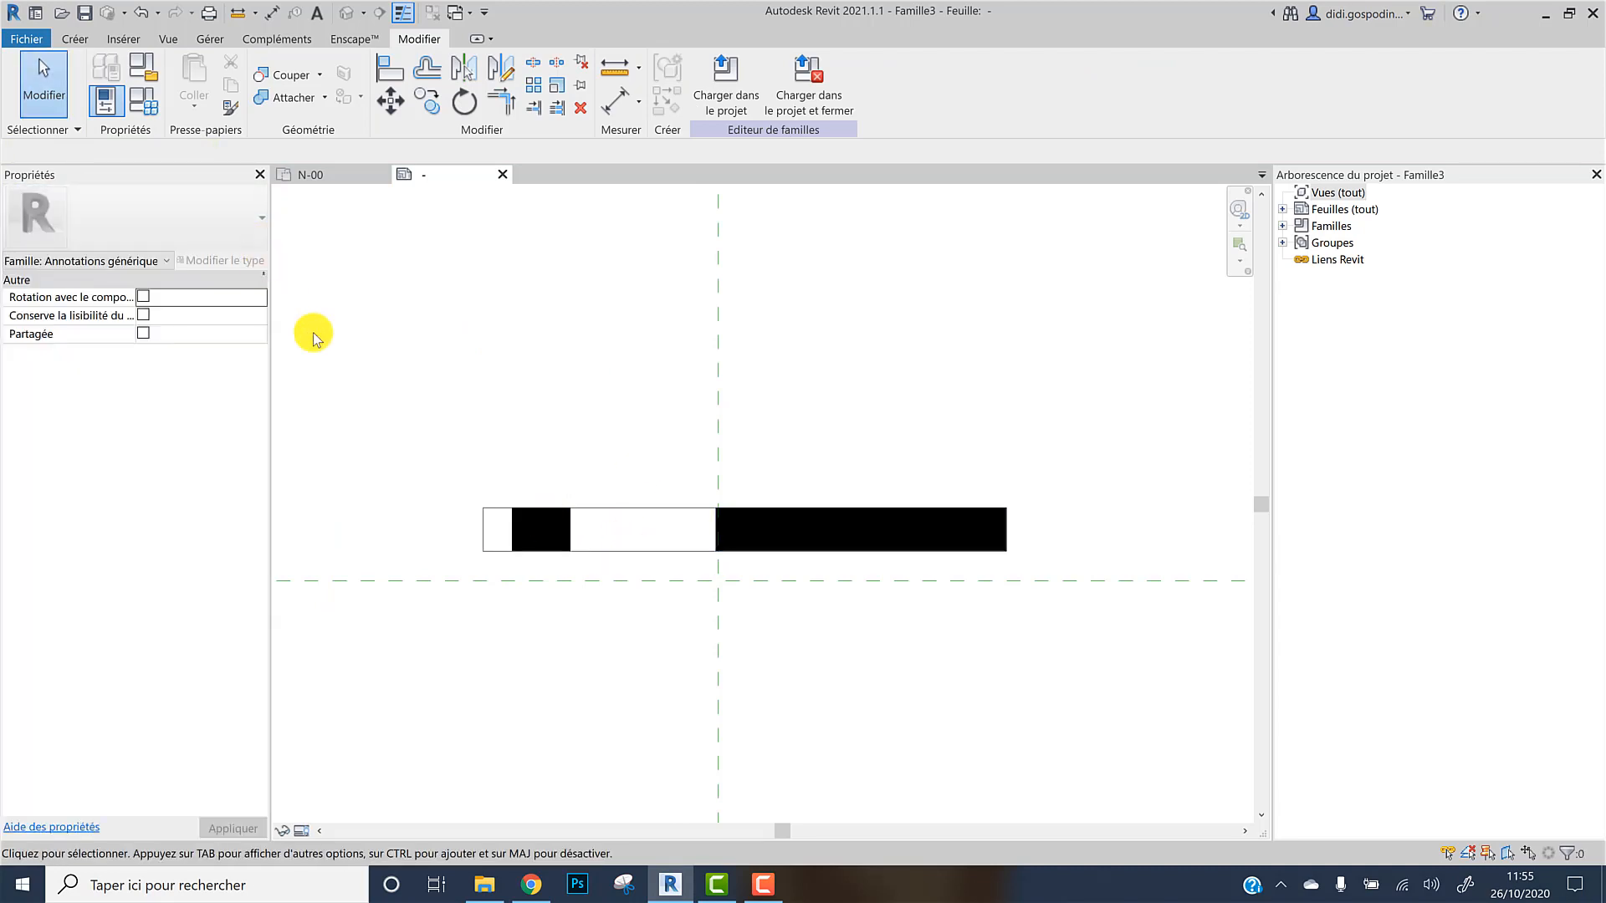
# Check the foreground fill pattern in the type properties of the bar's filled region
pyautogui.click(518, 512)
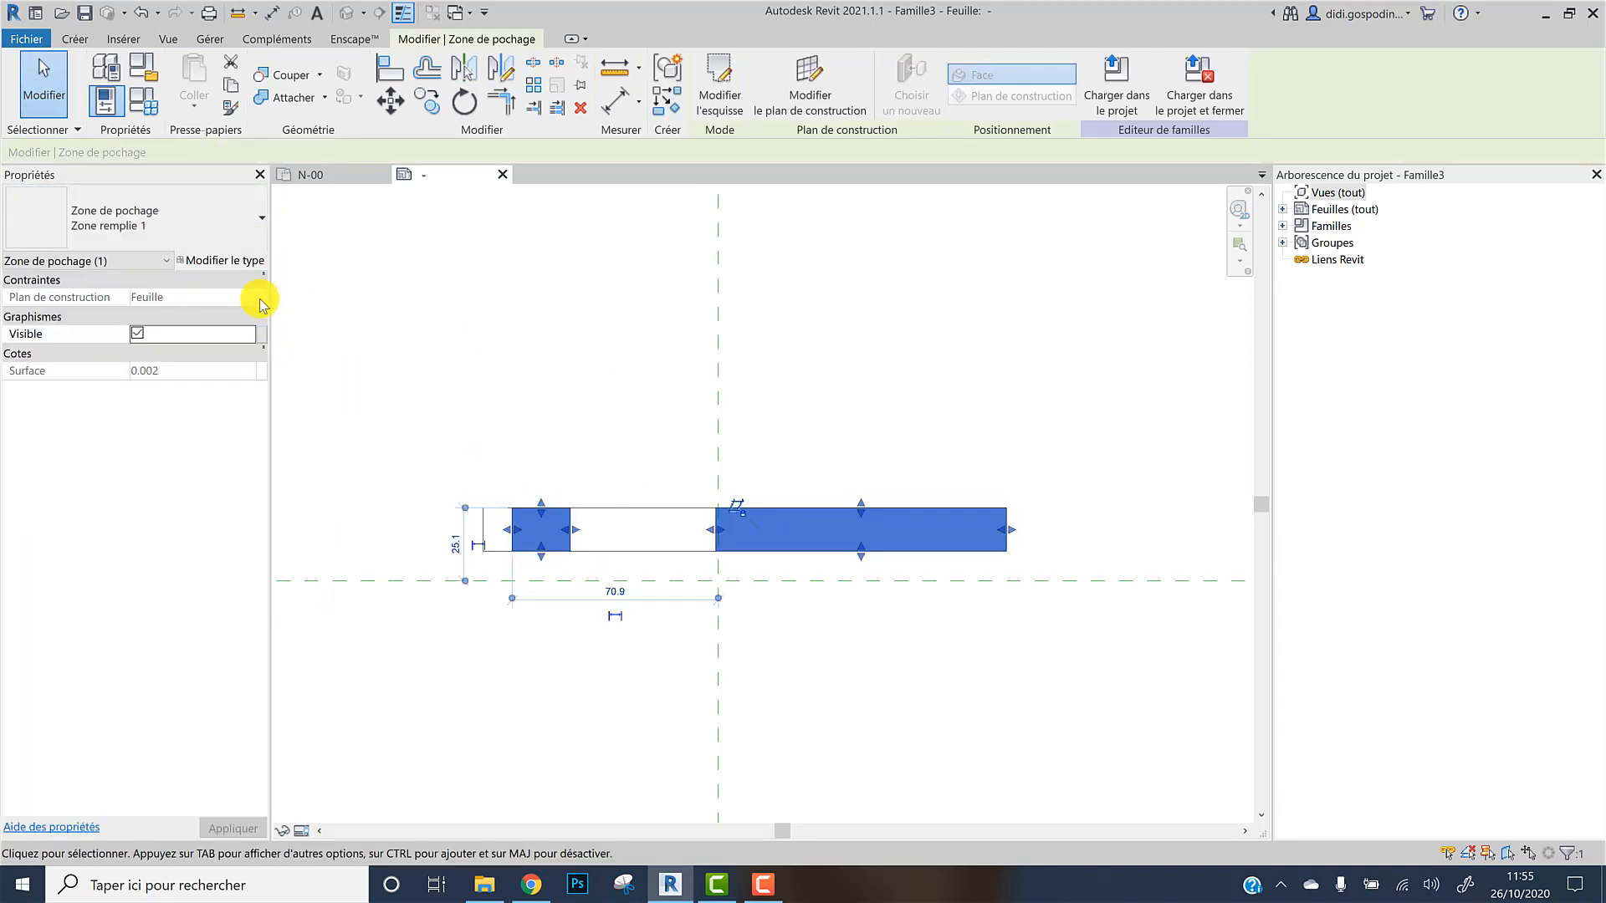
pyautogui.click(242, 261)
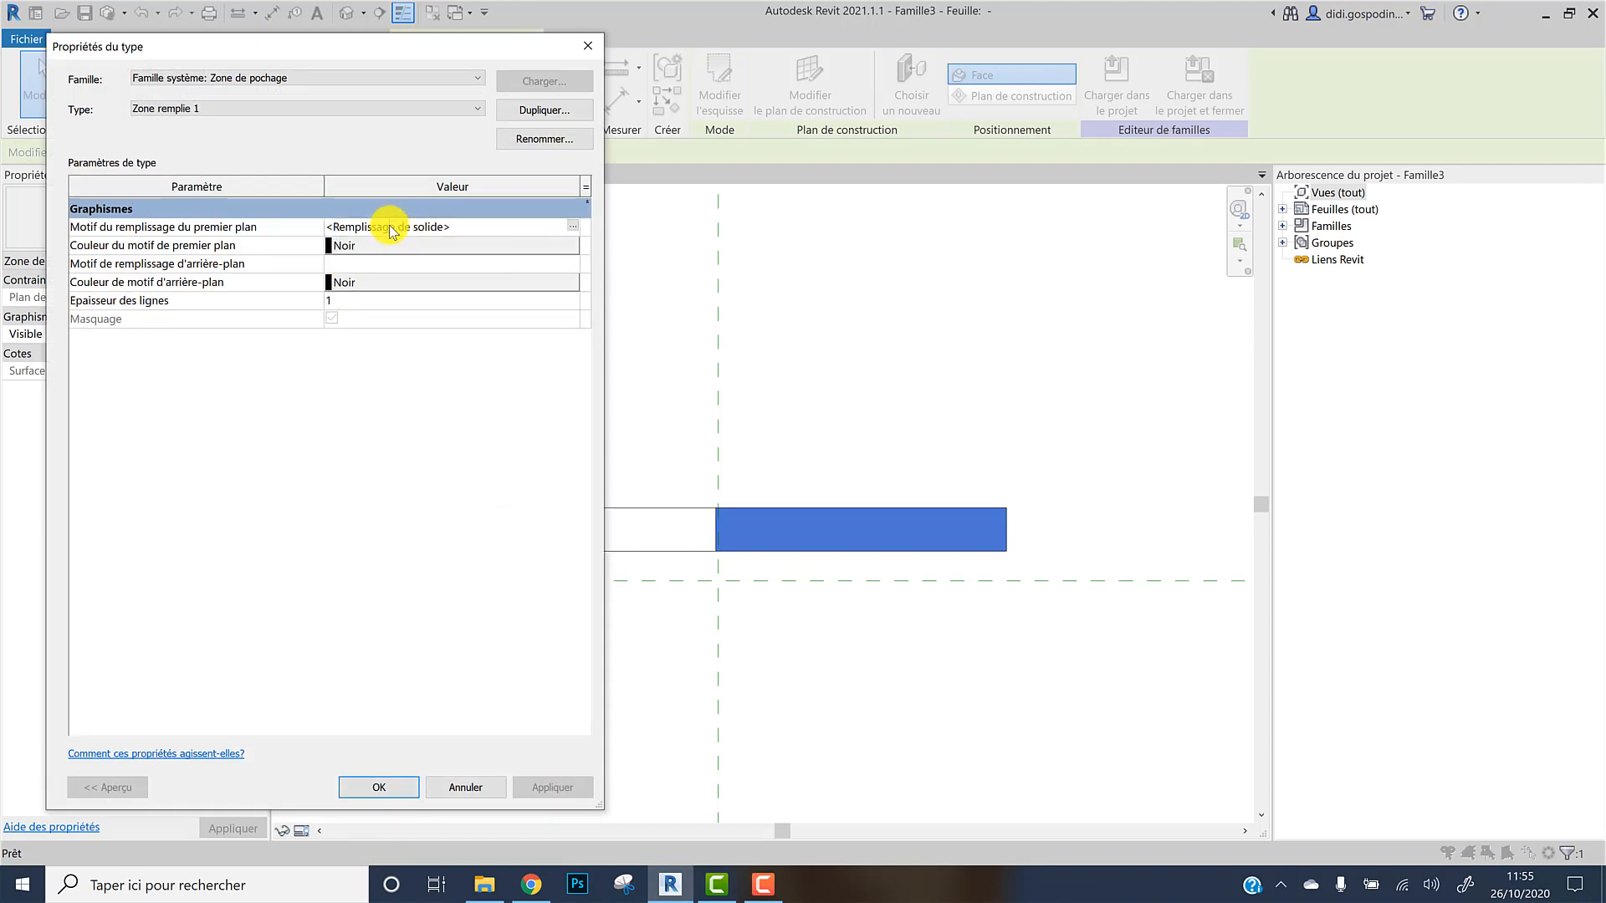
pyautogui.click(571, 224)
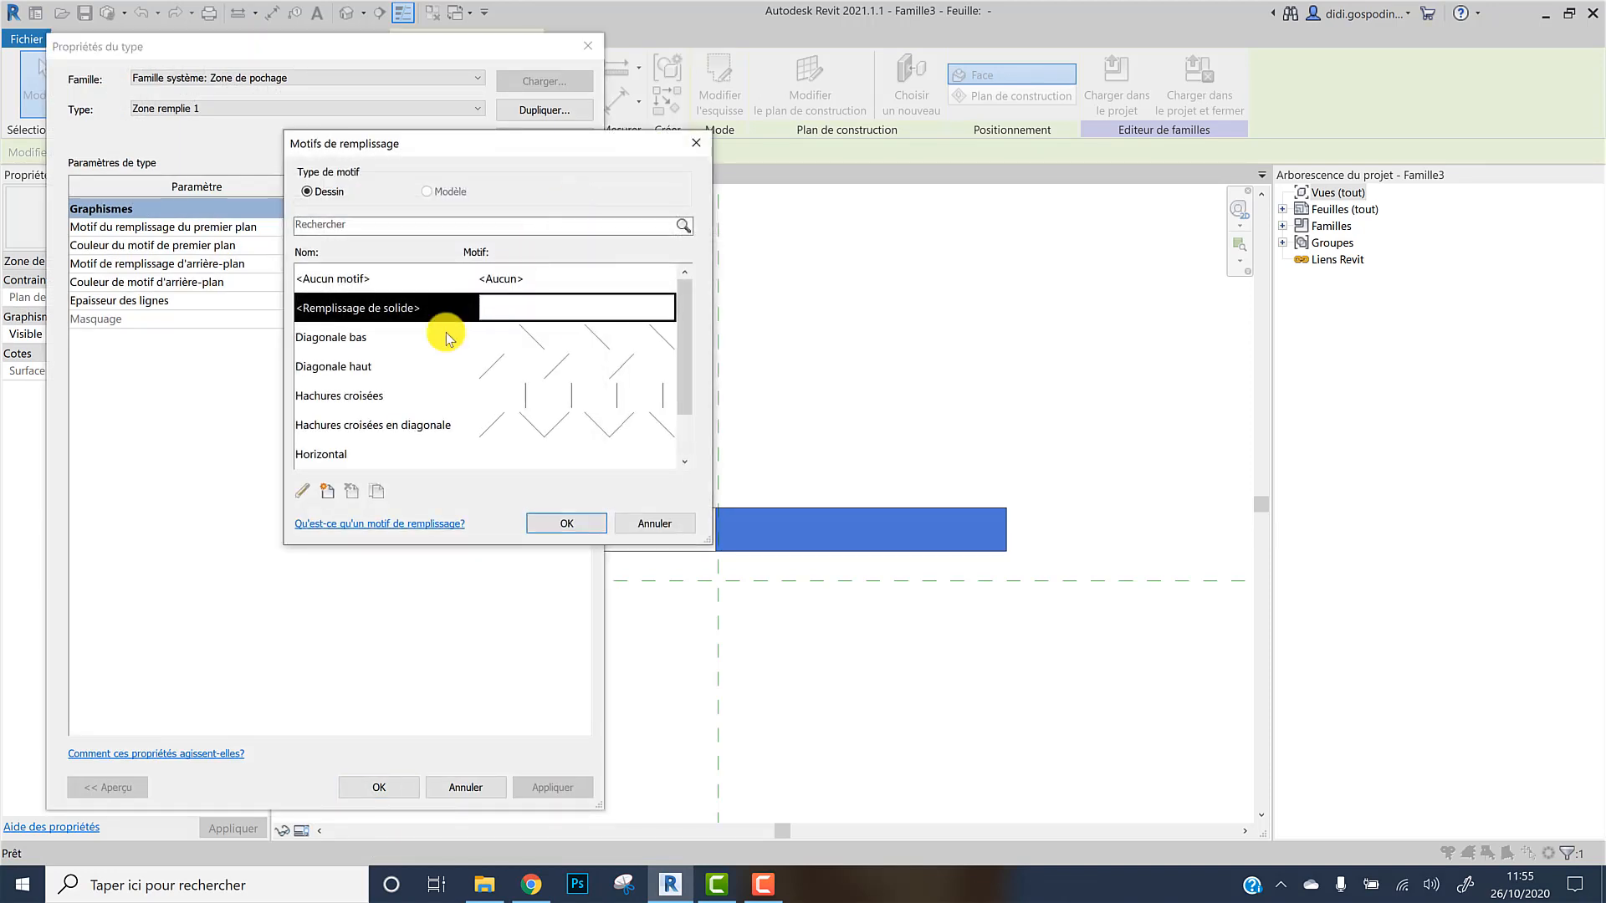
pyautogui.click(710, 141)
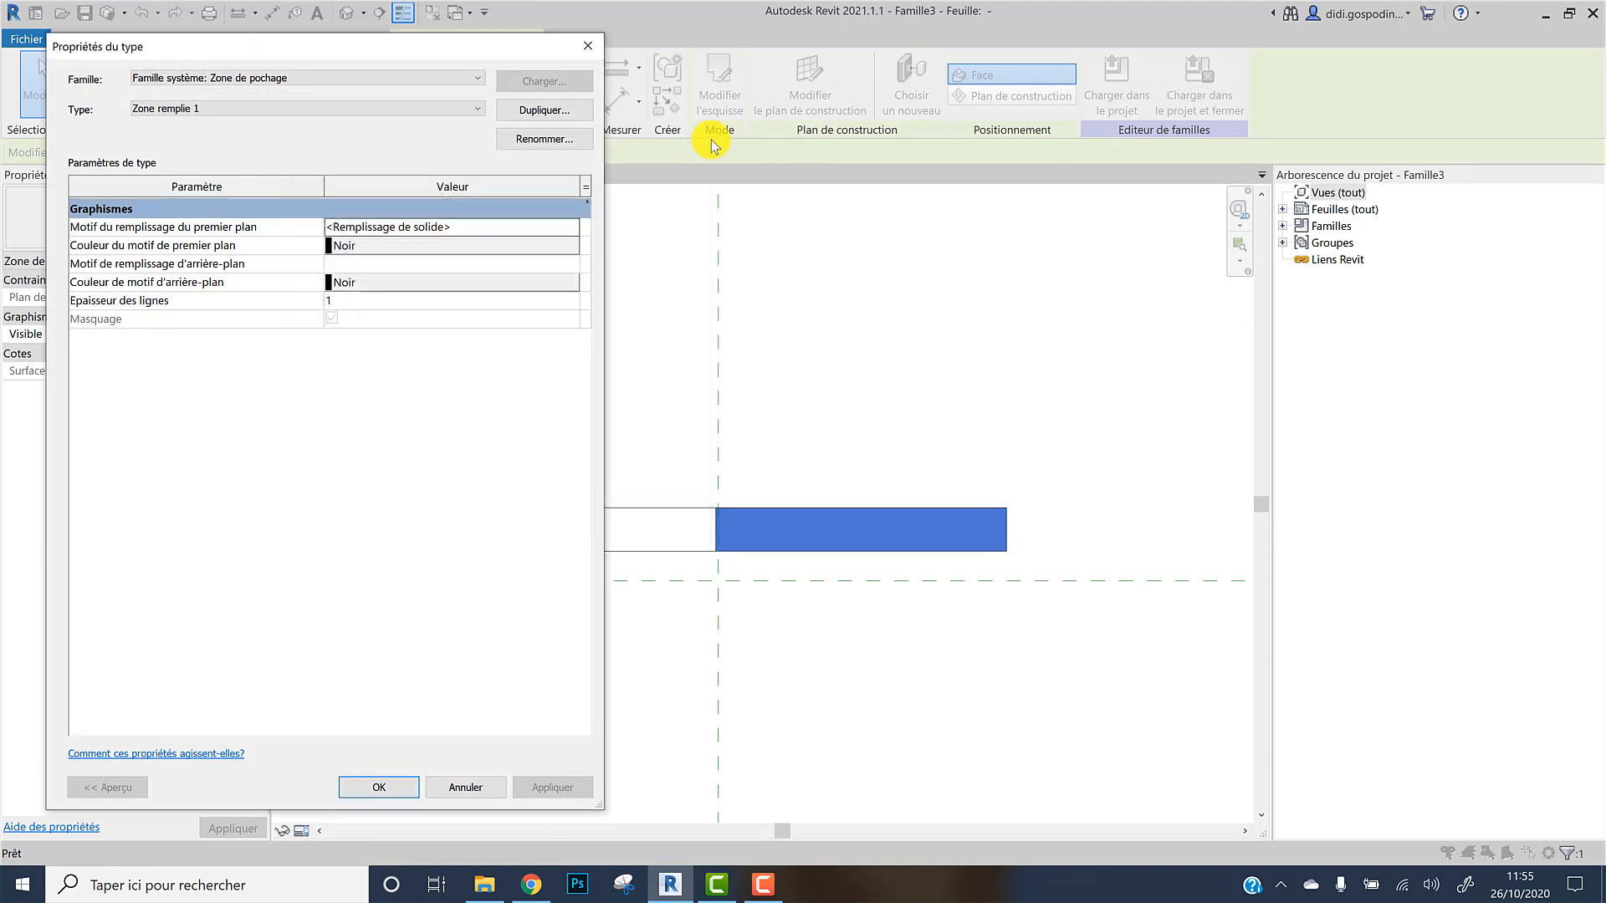
pyautogui.click(381, 787)
pyautogui.click(880, 428)
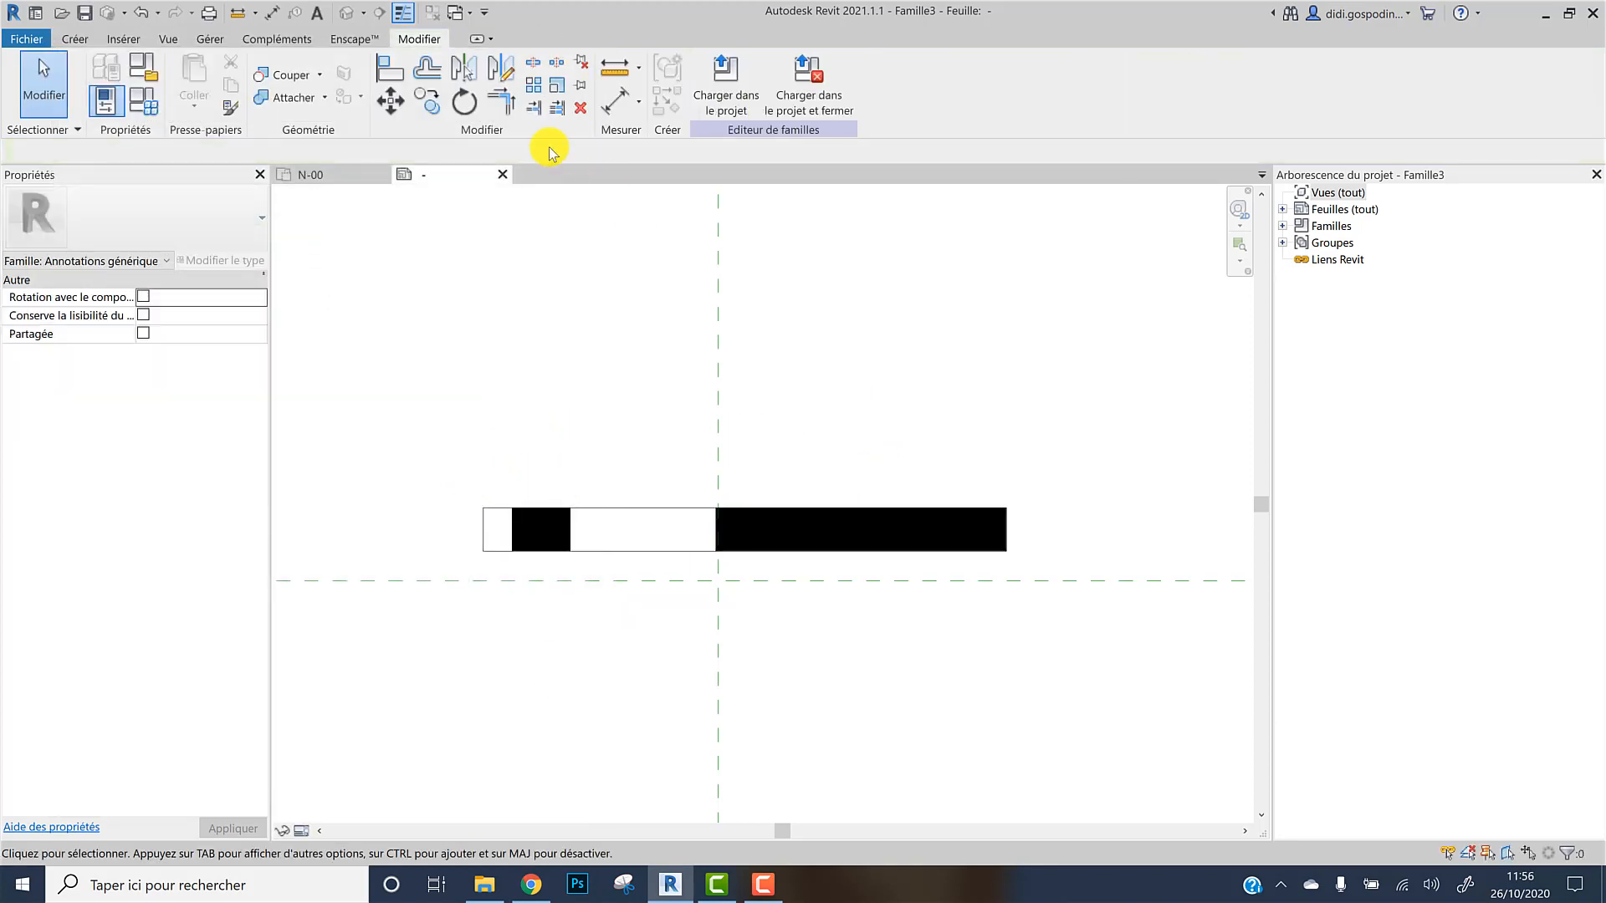
# Place a text note reading 0 and move it directly beneath the bar's left end
pyautogui.click(77, 39)
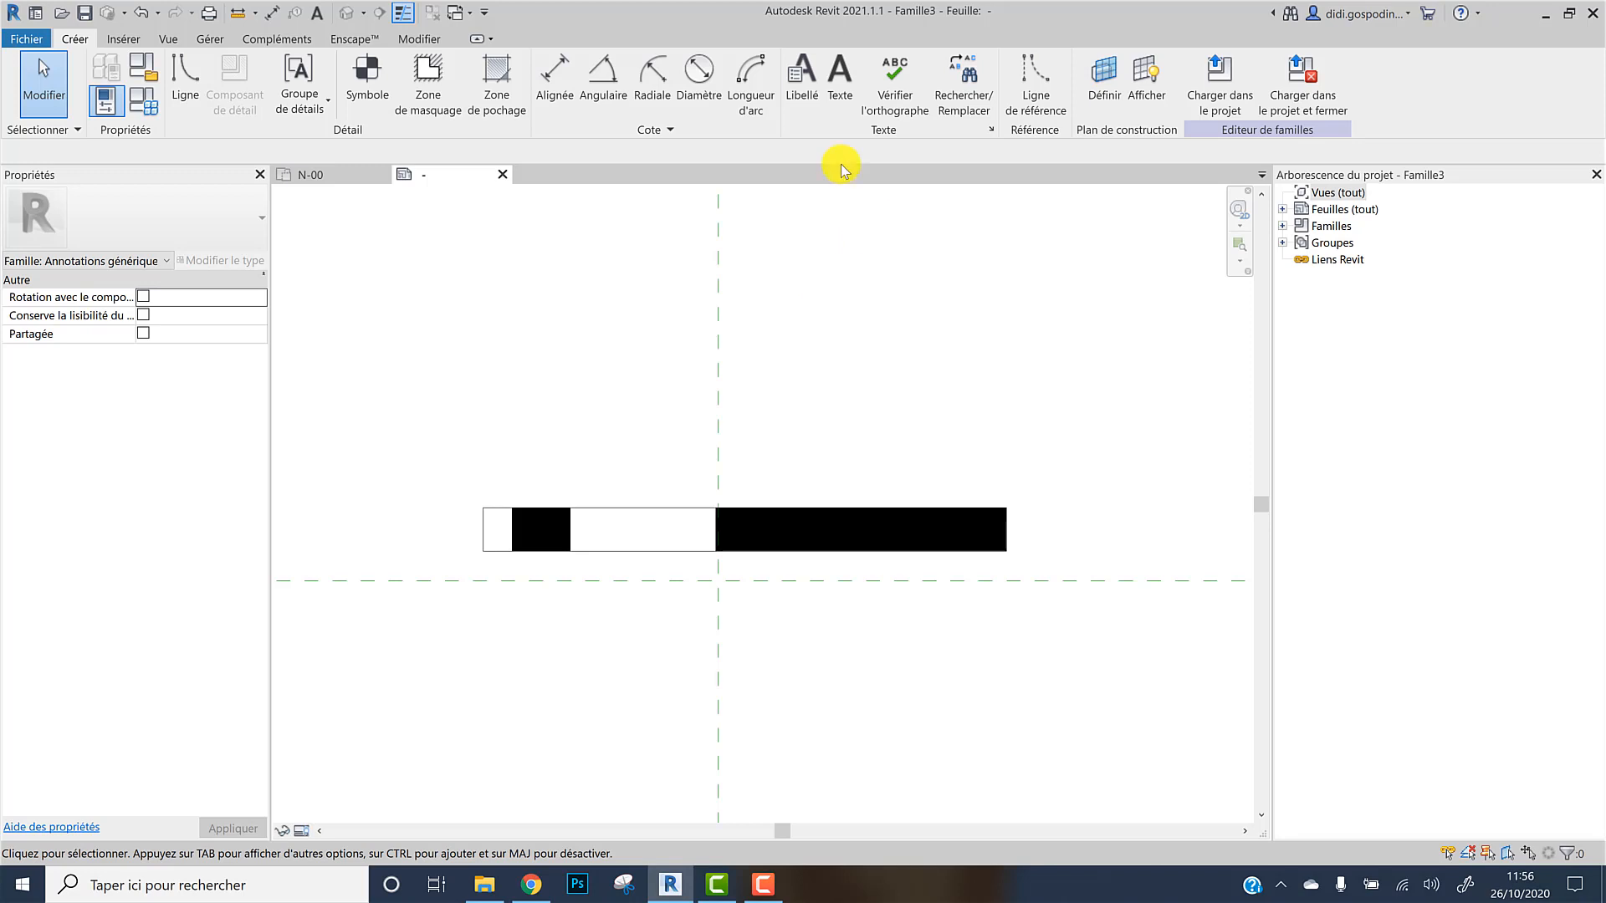
pyautogui.click(840, 84)
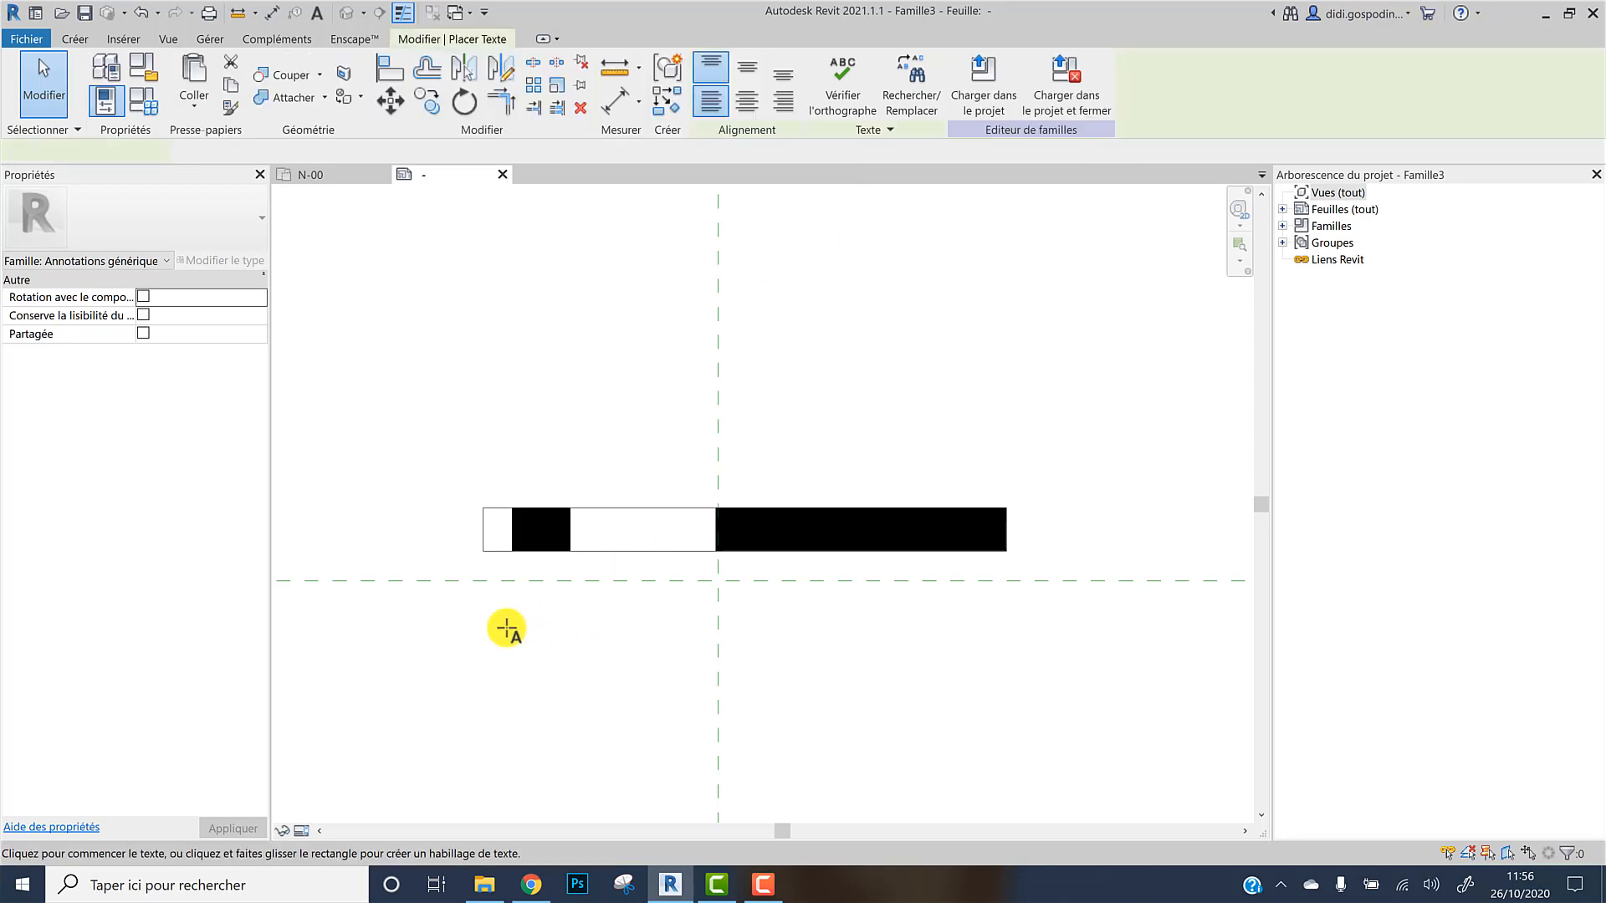
pyautogui.click(466, 609)
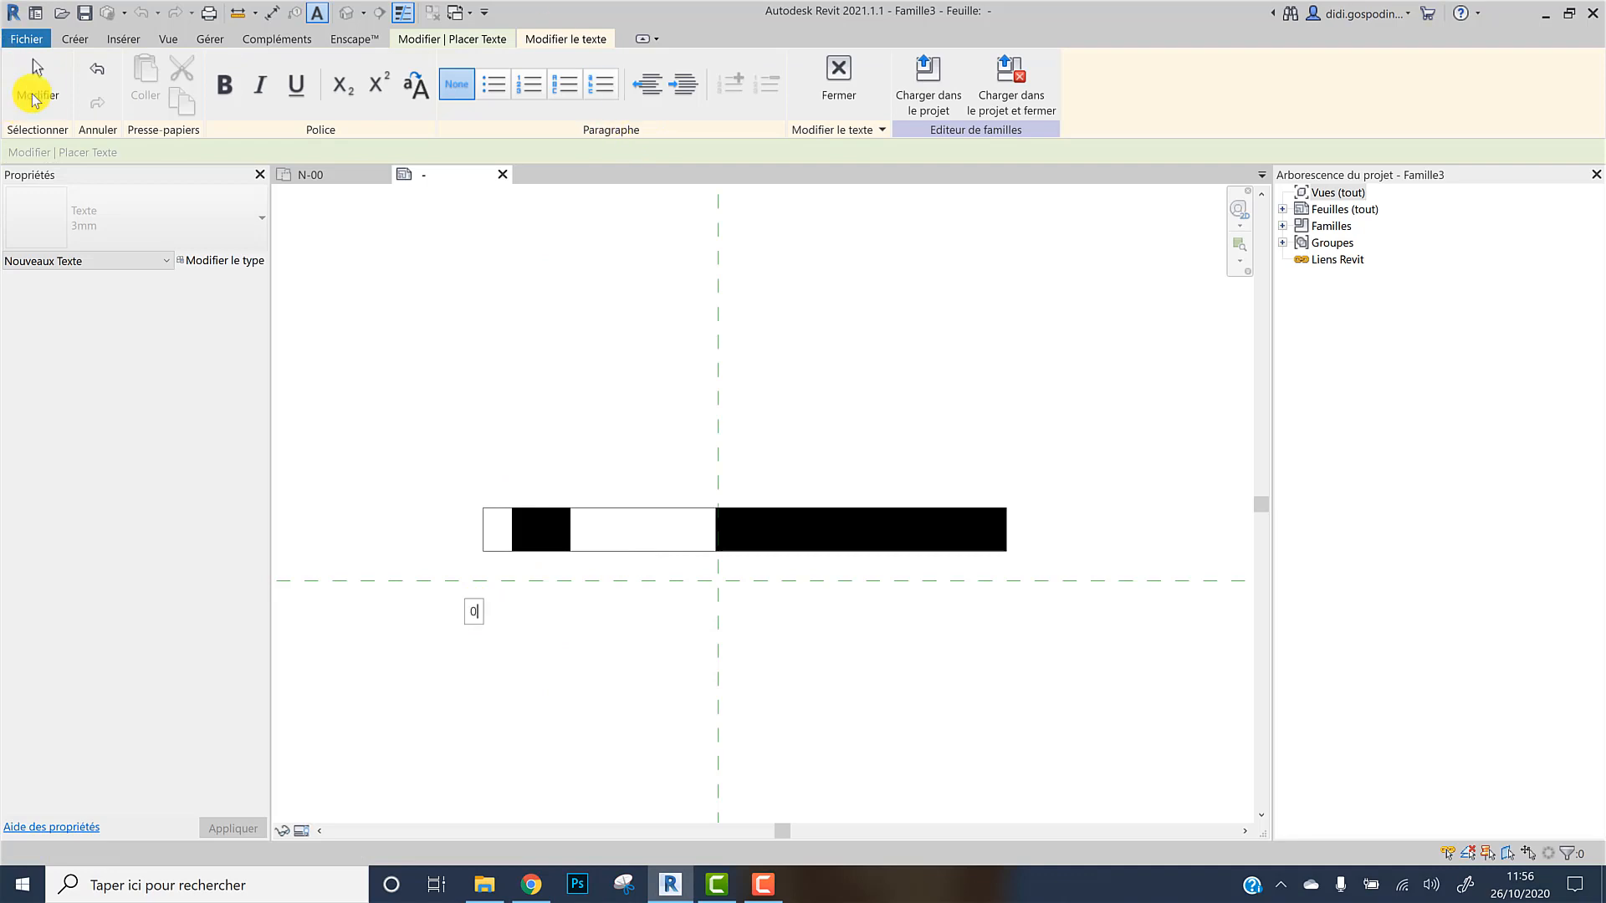
pyautogui.click(35, 97)
pyautogui.click(480, 613)
pyautogui.scroll(1, 478, 610)
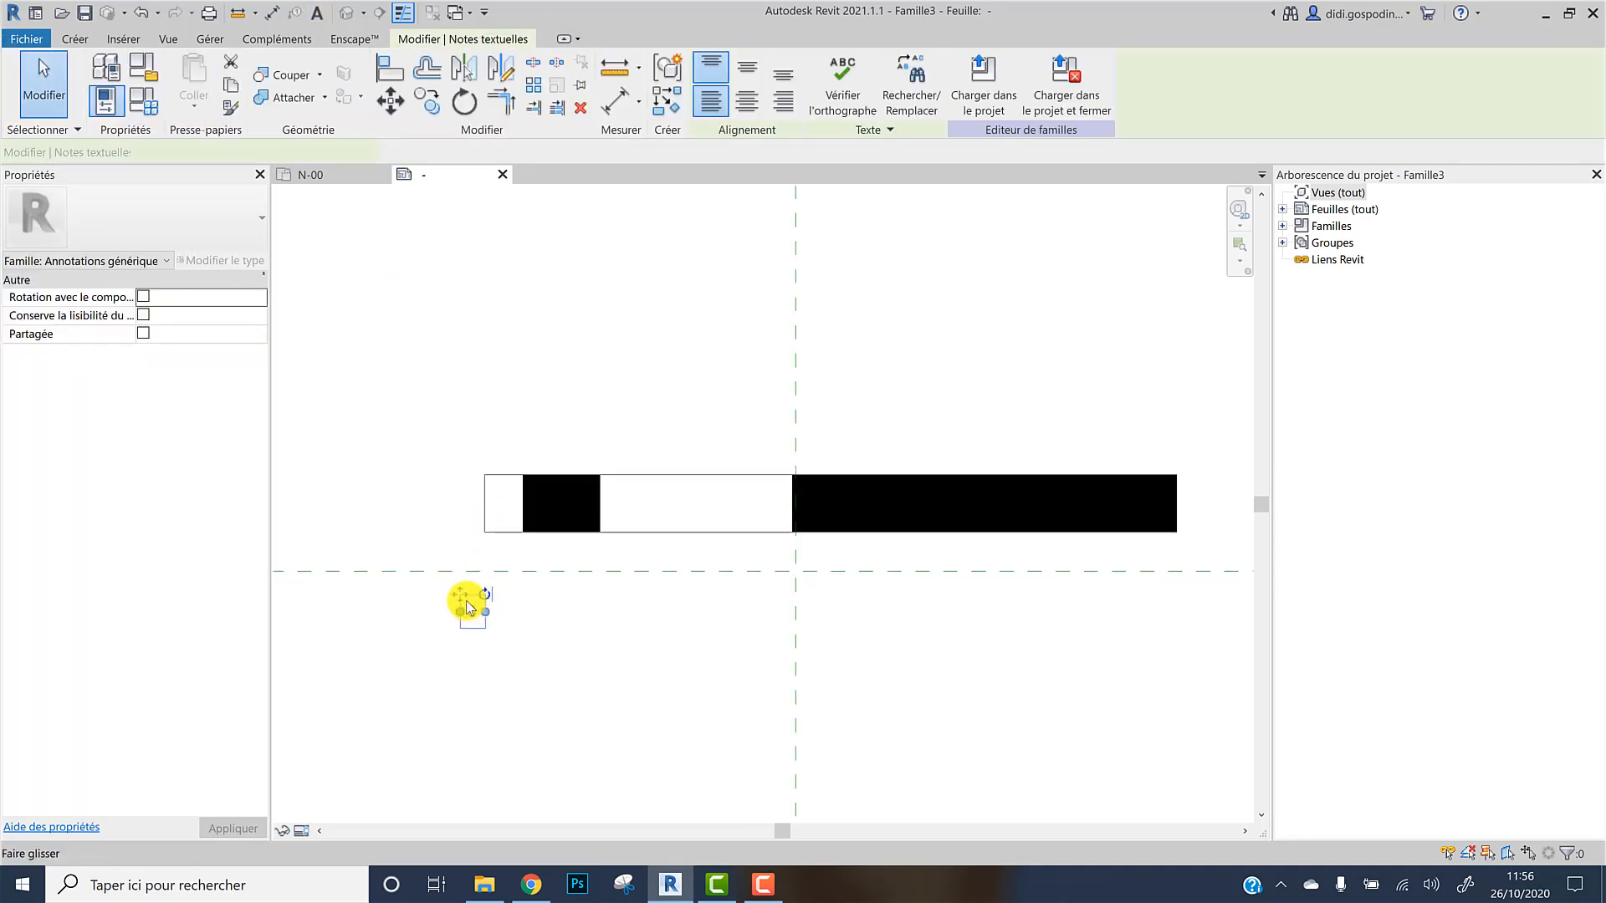
pyautogui.moveTo(460, 595); pyautogui.dragTo(474, 546)
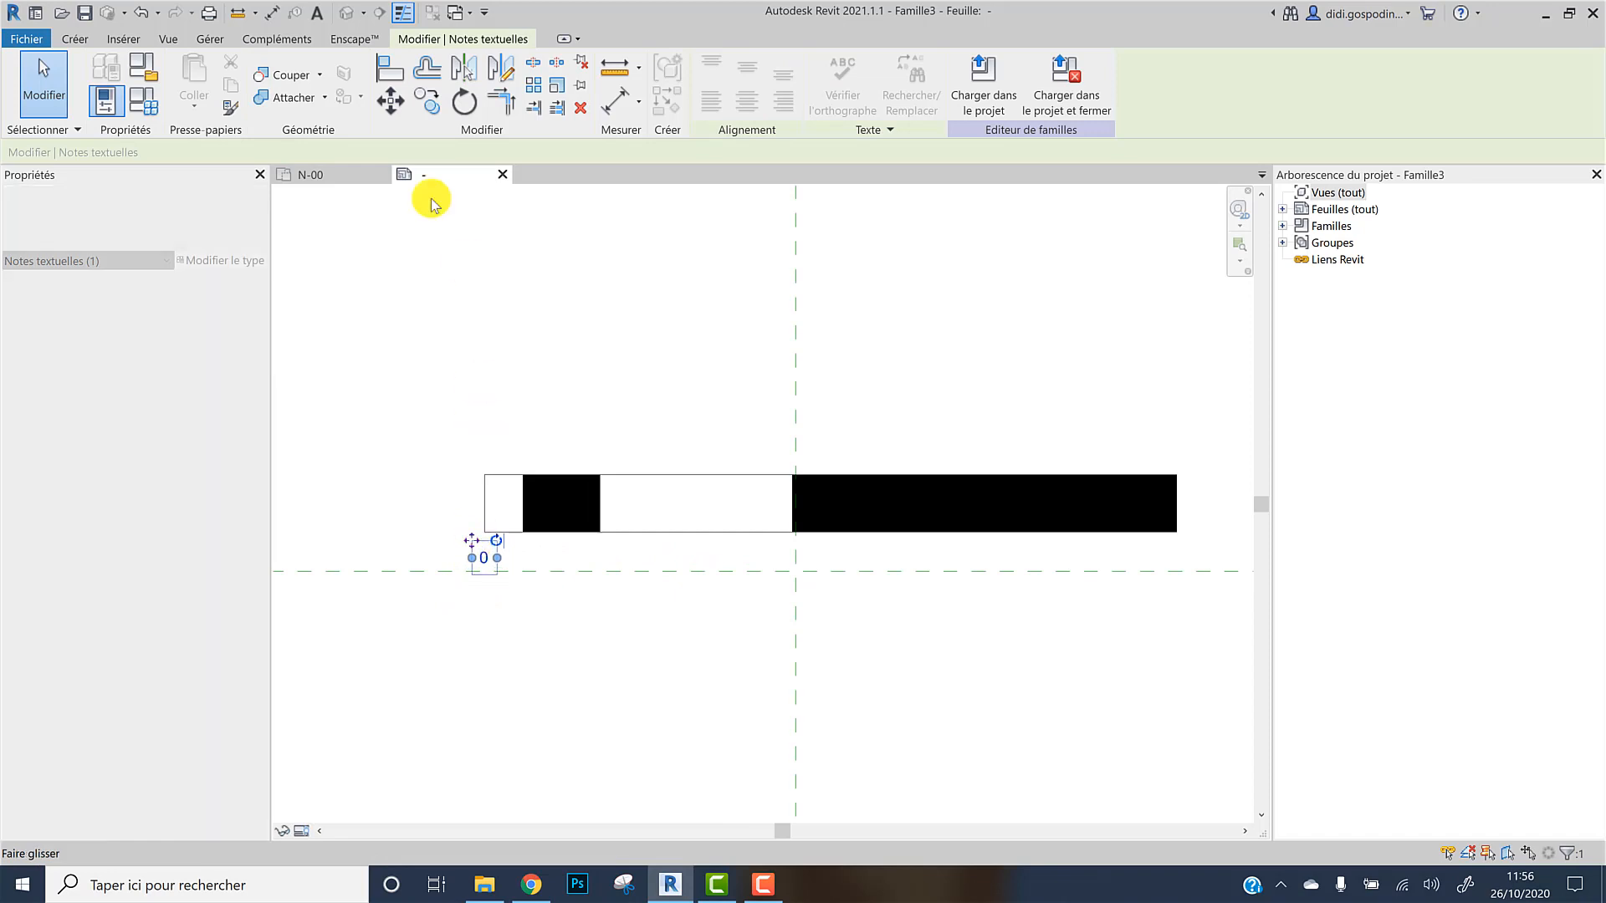
# Copy the 0 label beneath each of the three division lines and the bar's right end
pyautogui.click(428, 100)
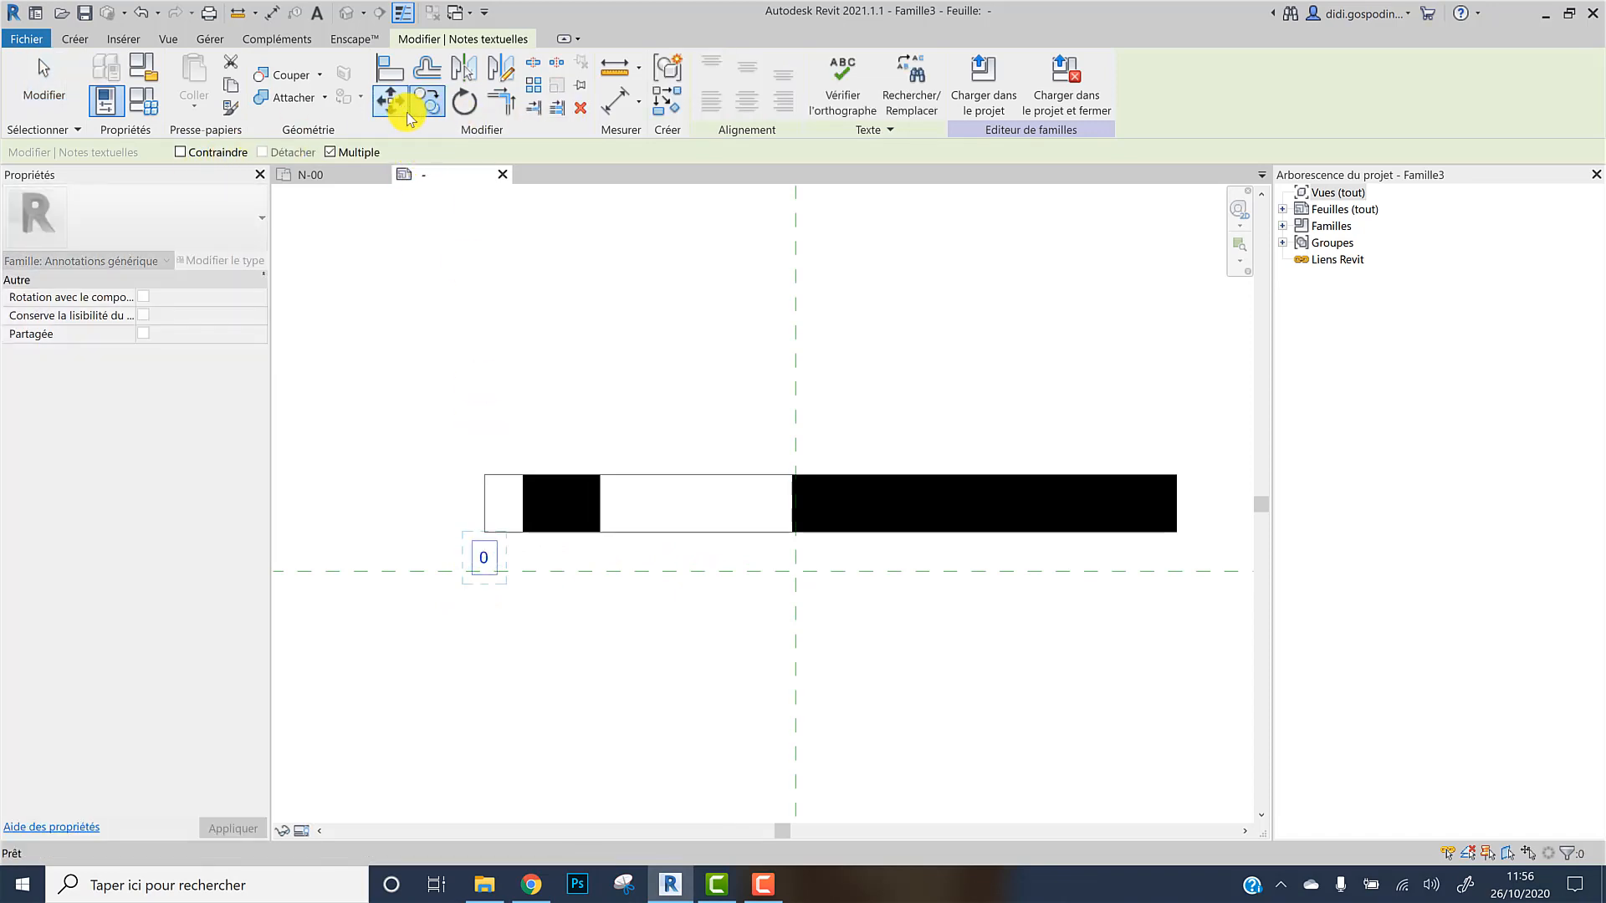
pyautogui.click(485, 532)
pyautogui.click(527, 534)
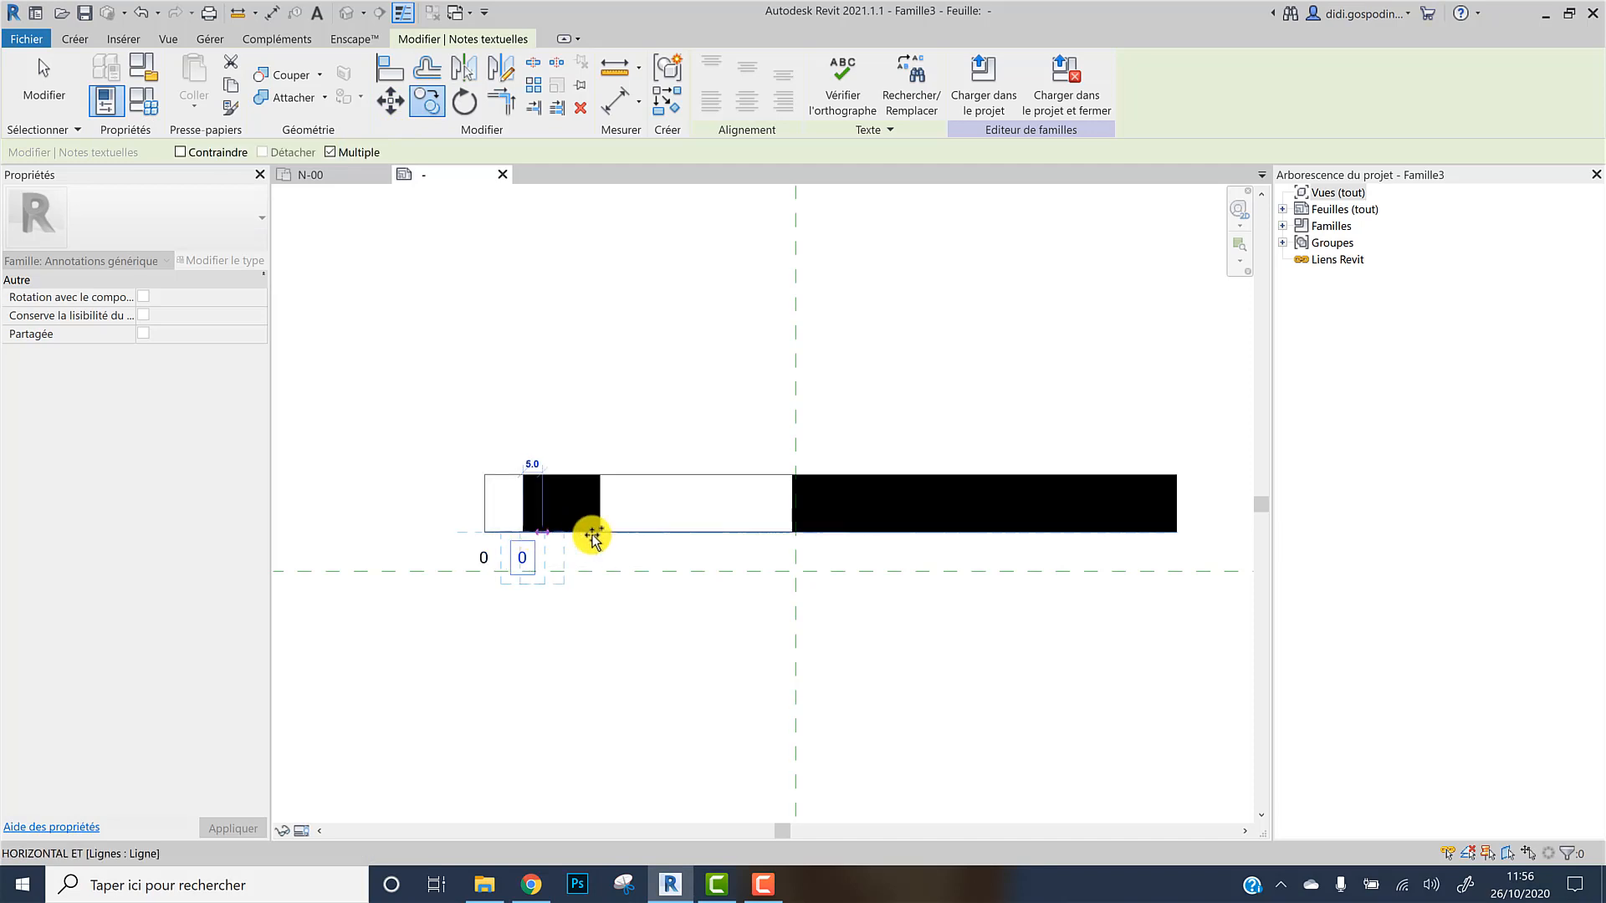
pyautogui.click(599, 534)
pyautogui.click(792, 534)
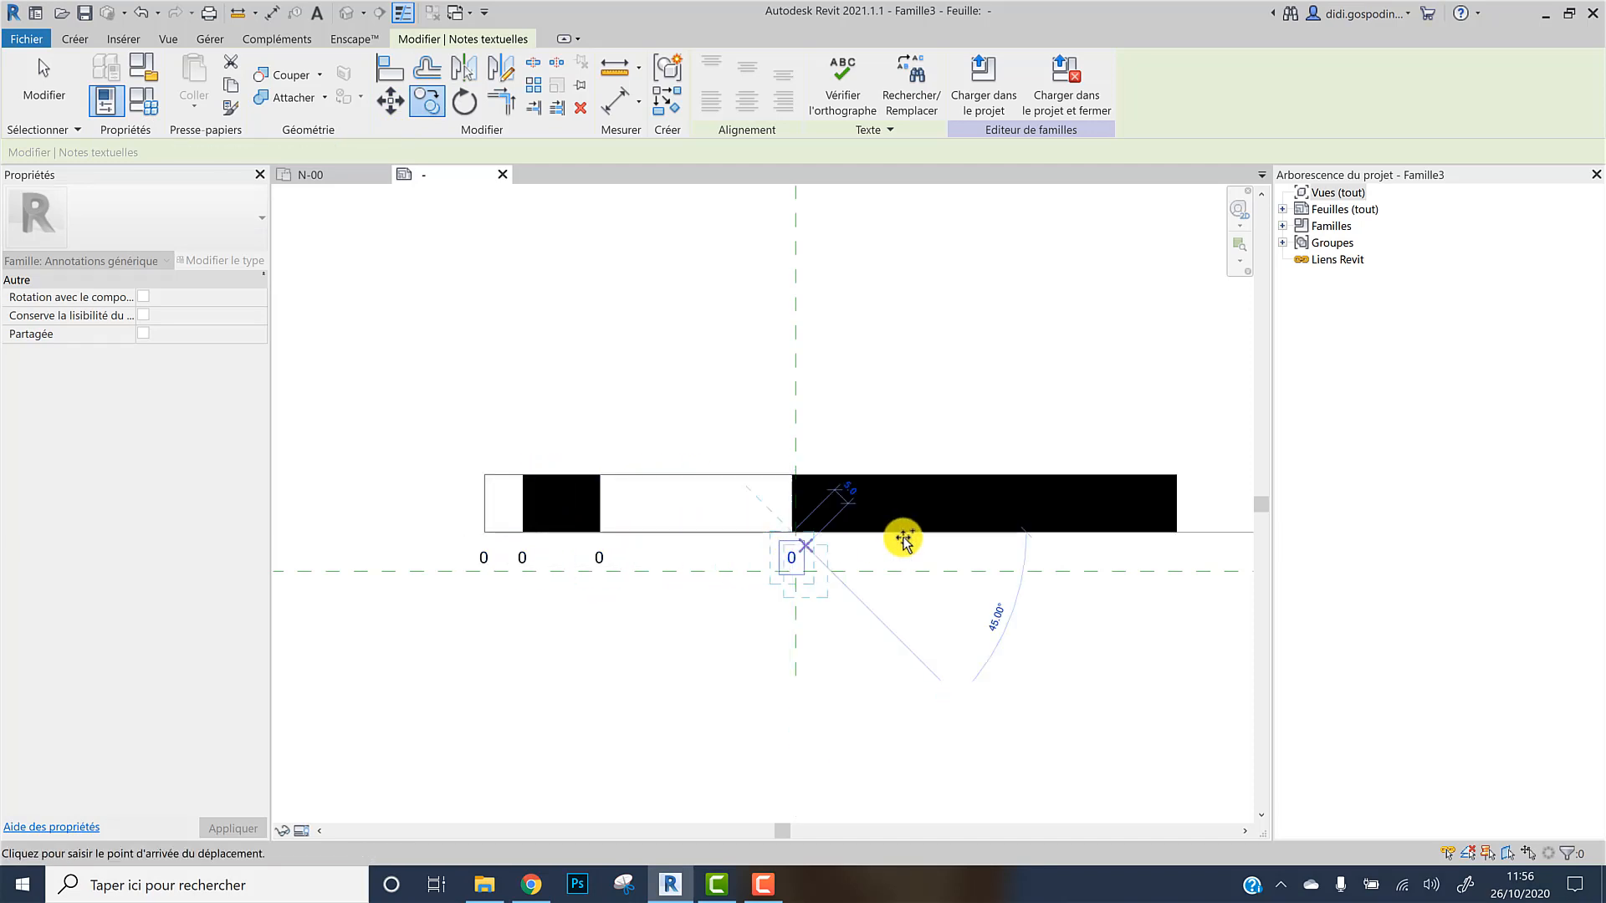
pyautogui.click(1175, 535)
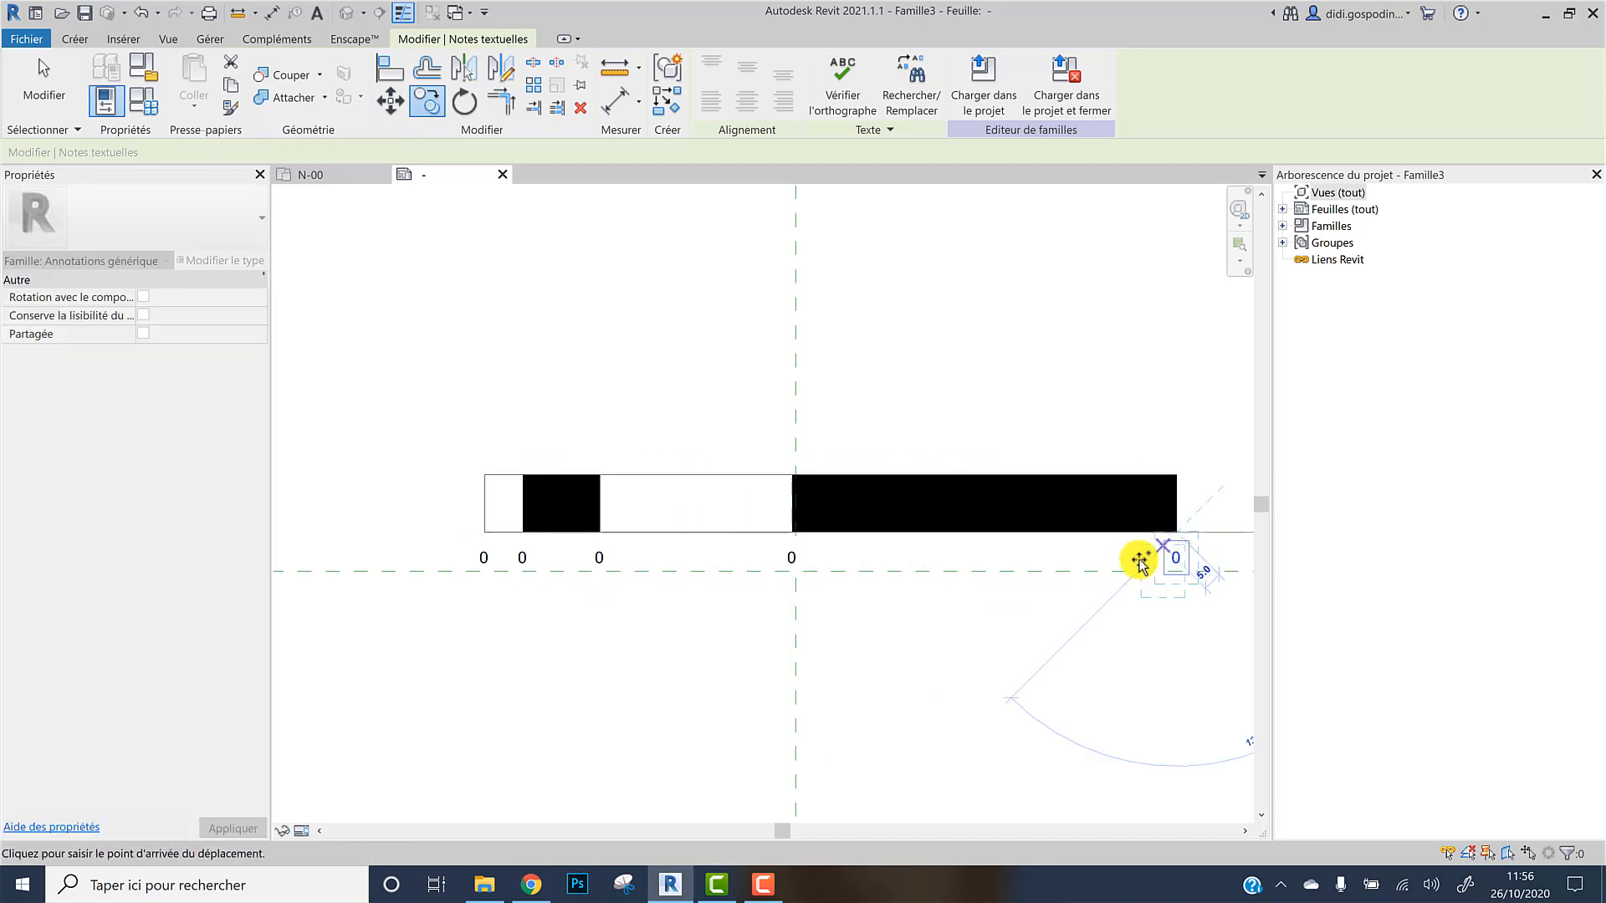
pyautogui.press('Escape')
pyautogui.press('Escape')
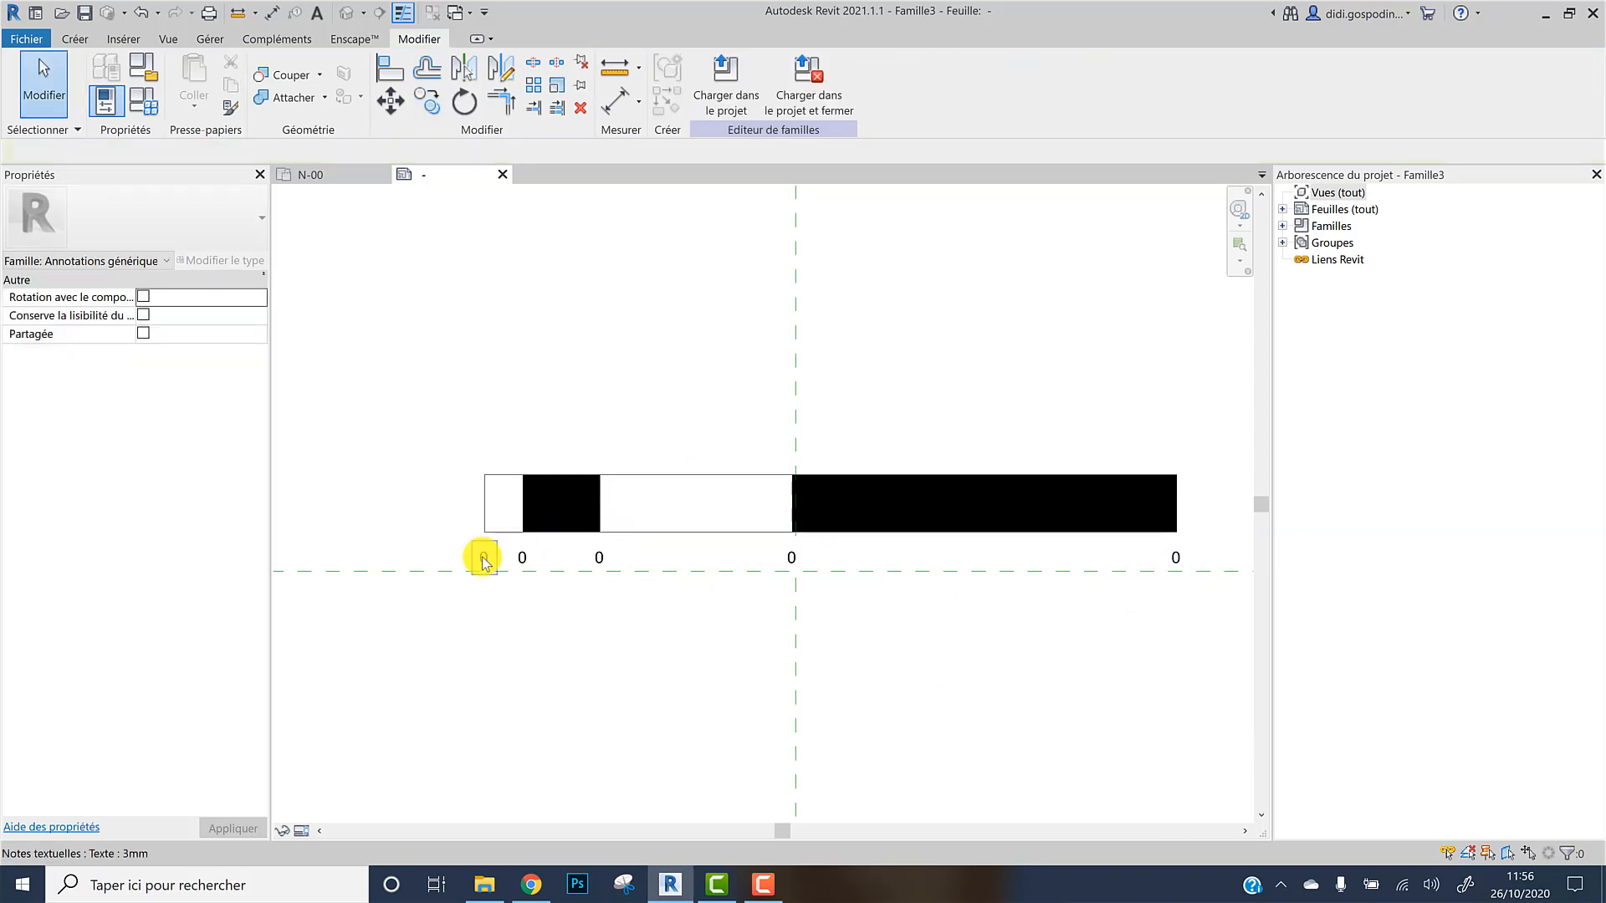
# Change the label under the first division line to 1 and the one under the second to 3
pyautogui.doubleClick(522, 559)
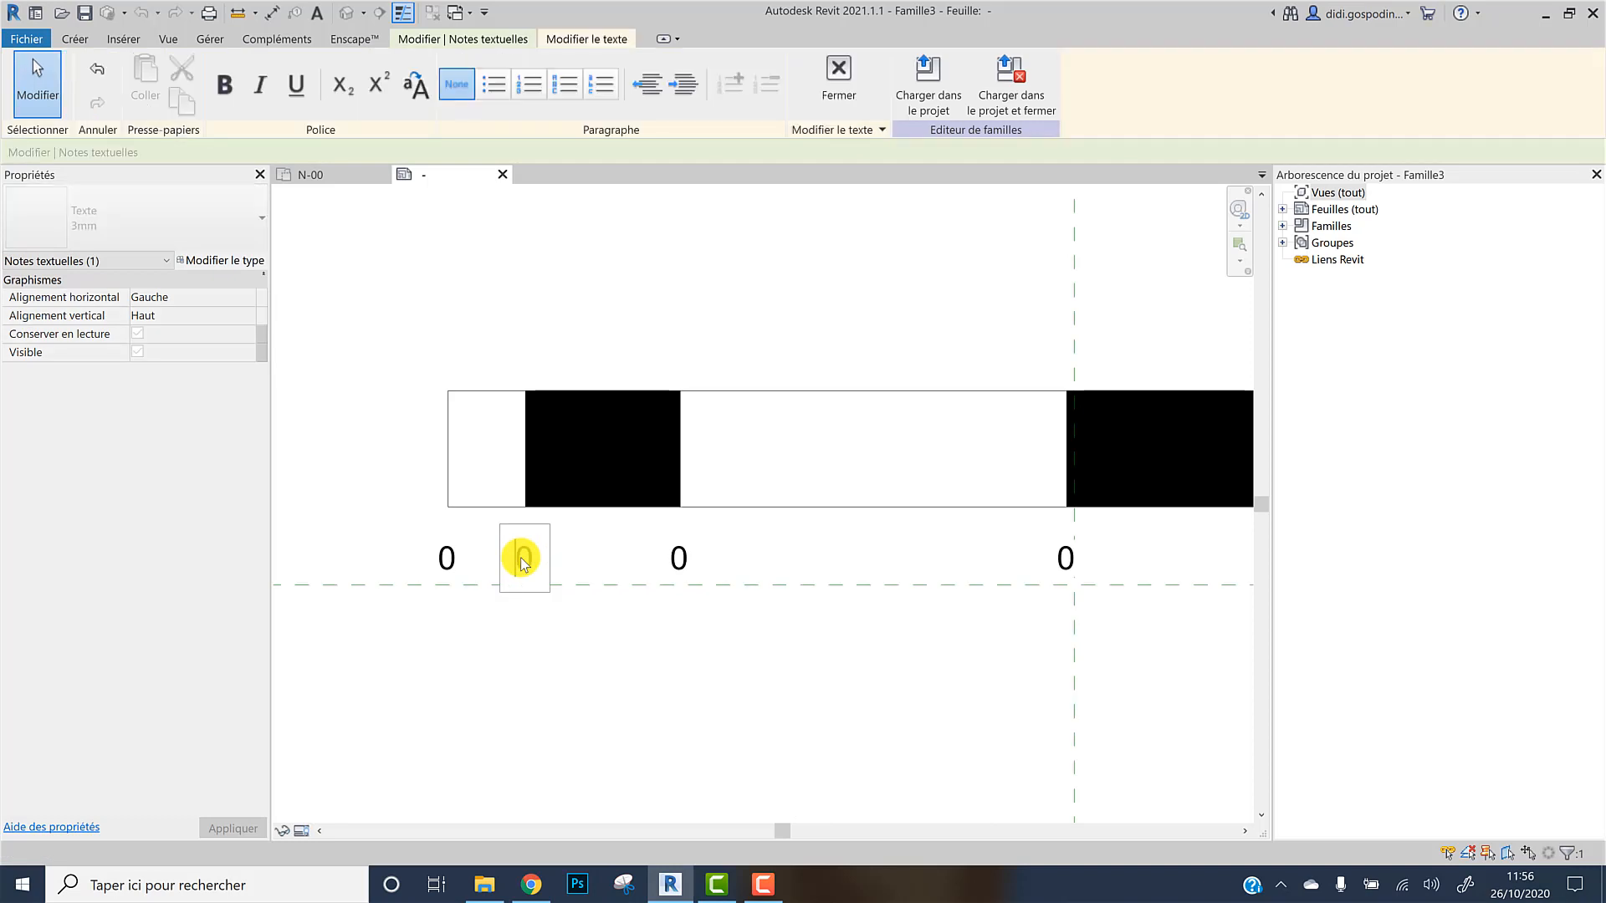
pyautogui.write('1')
pyautogui.click(616, 656)
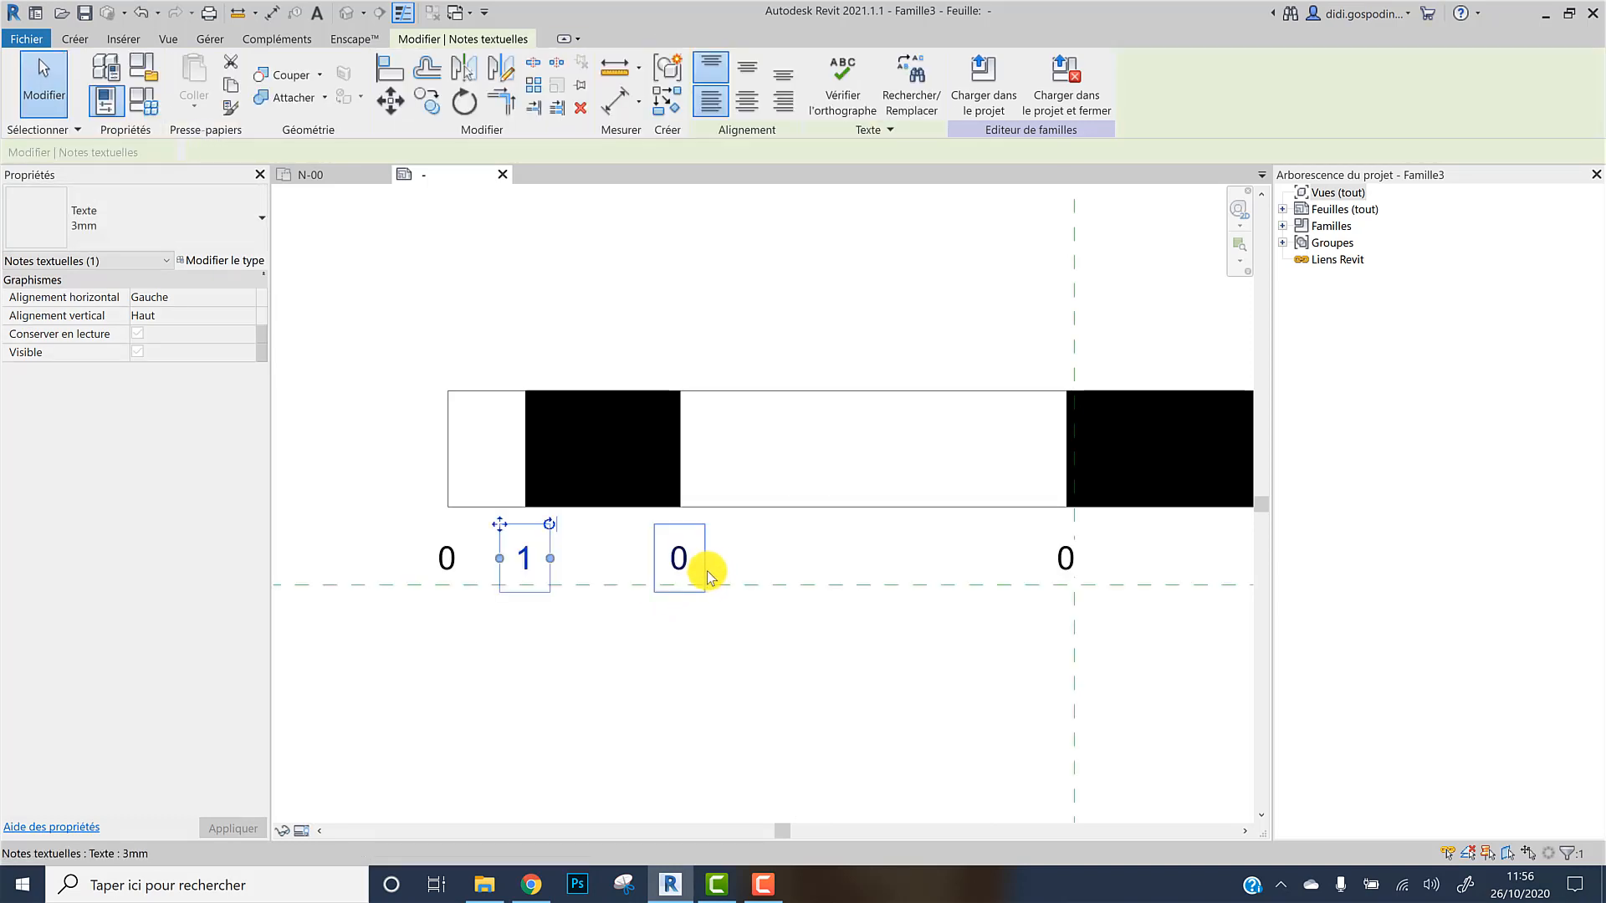
pyautogui.doubleClick(689, 562)
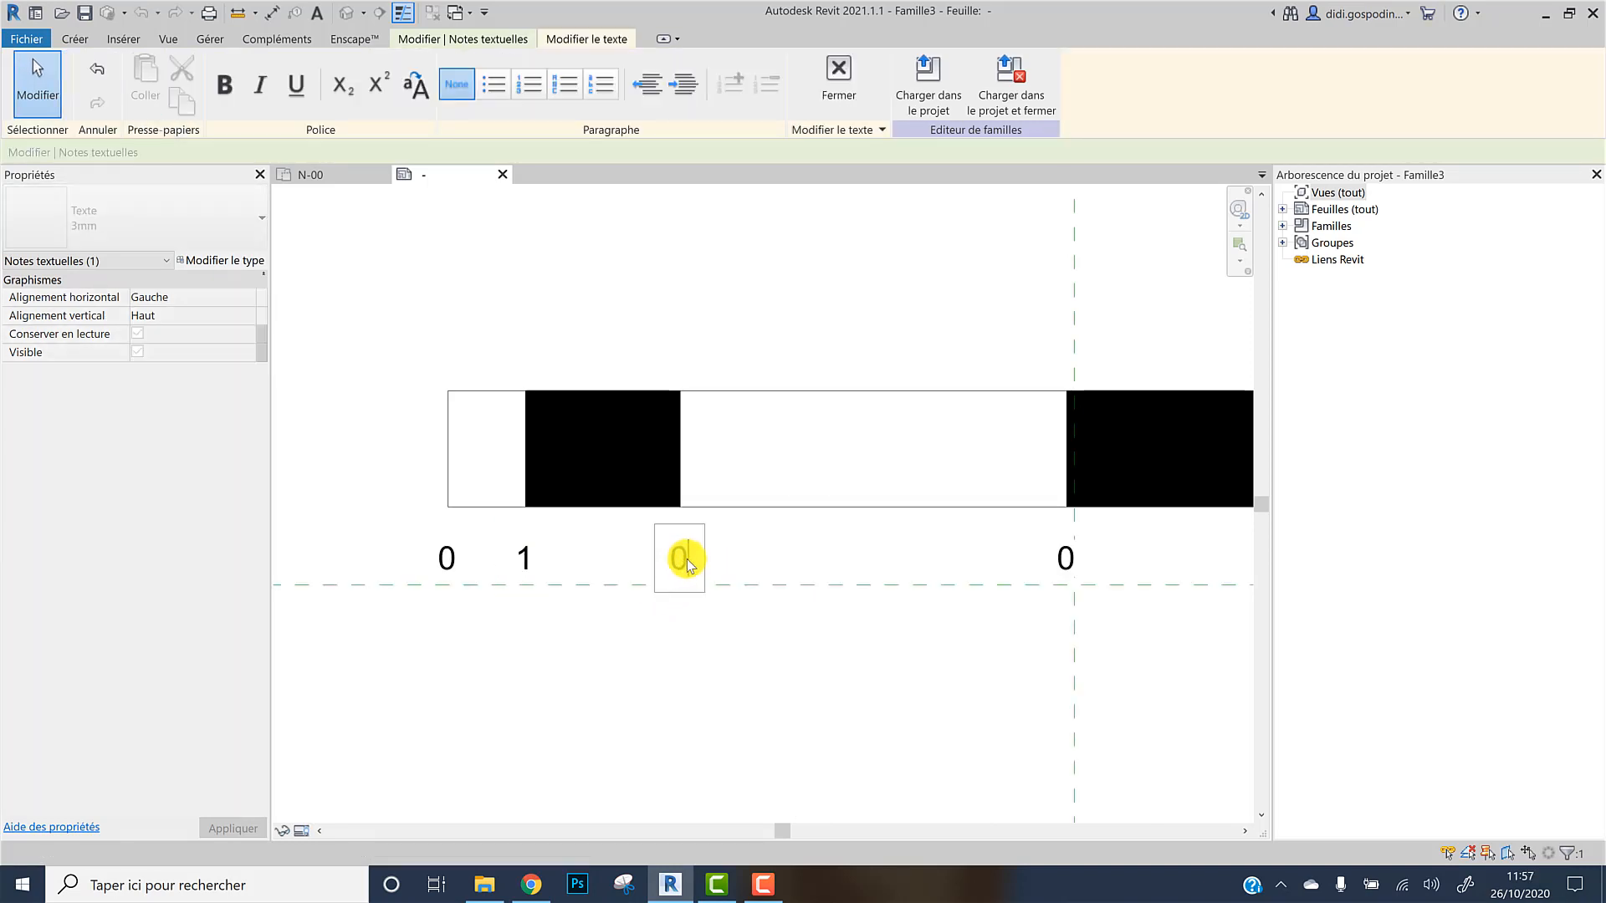
pyautogui.click(725, 708)
pyautogui.scroll(-1, 1101, 588)
pyautogui.moveTo(1100, 589); pyautogui.dragTo(869, 628, button='middle')
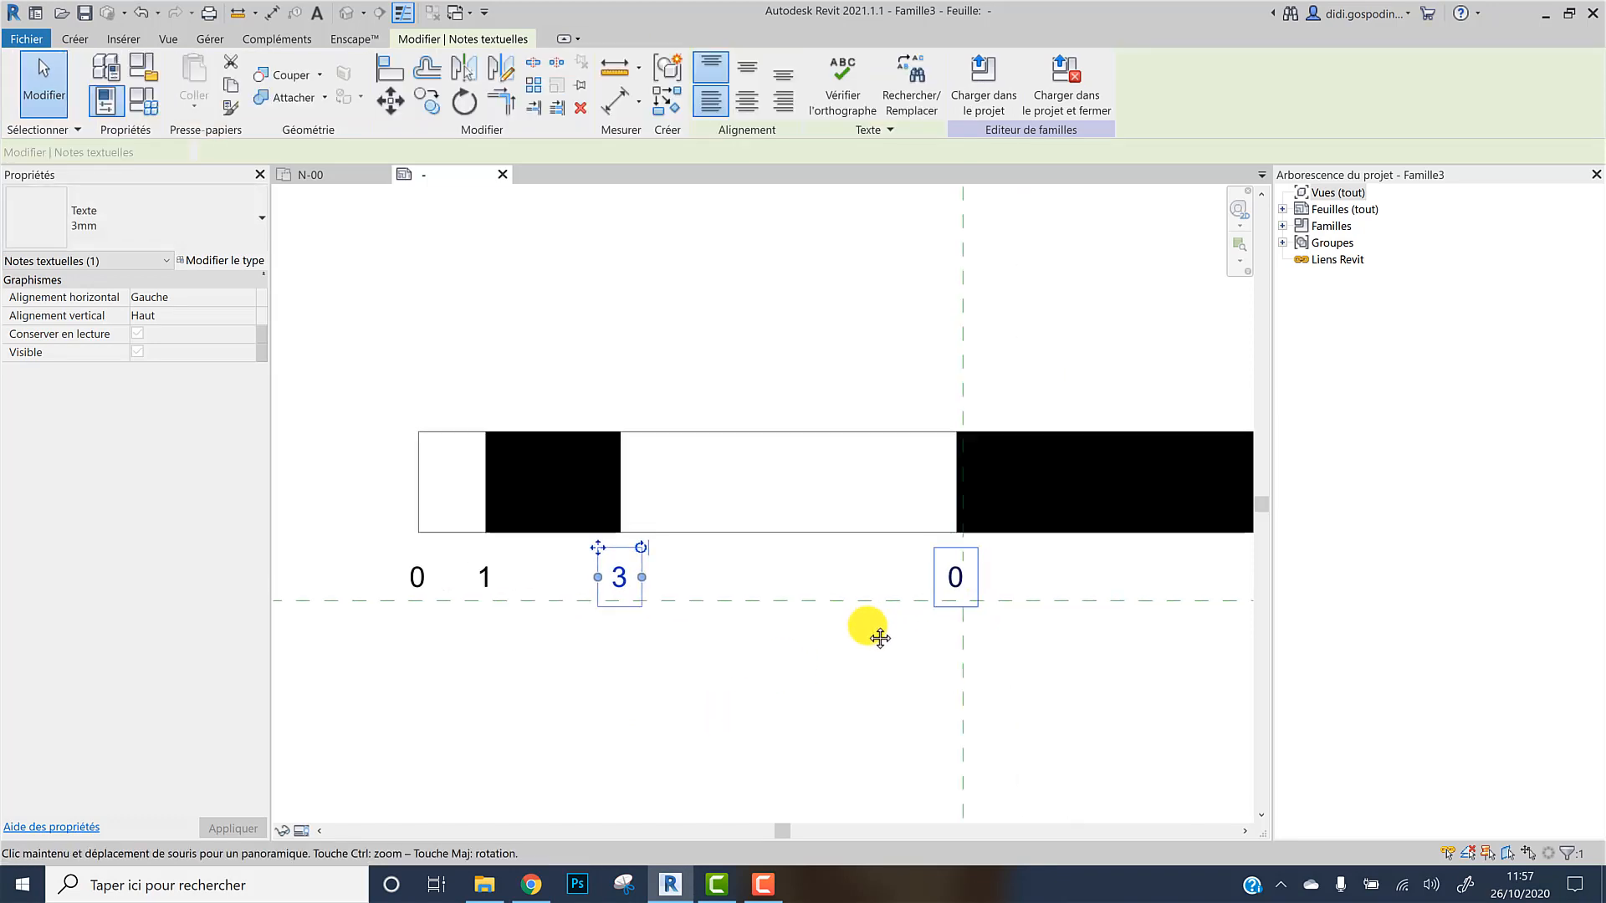
# Change the label under the third division line to 8 and the one under the bar's right end to 18
pyautogui.doubleClick(838, 602)
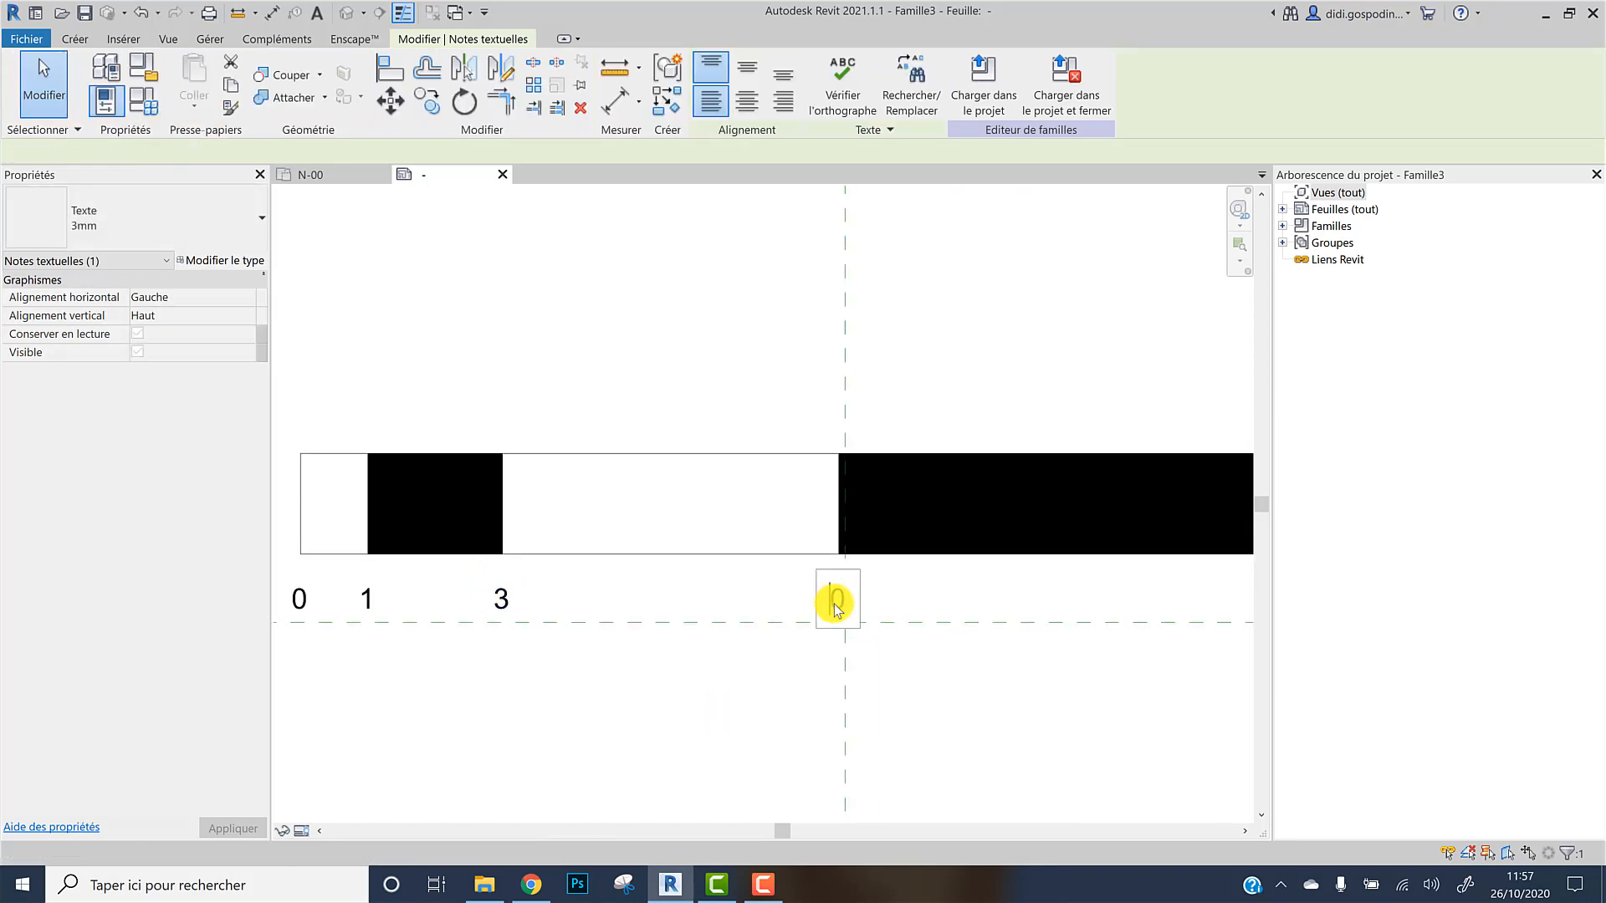
pyautogui.write('8')
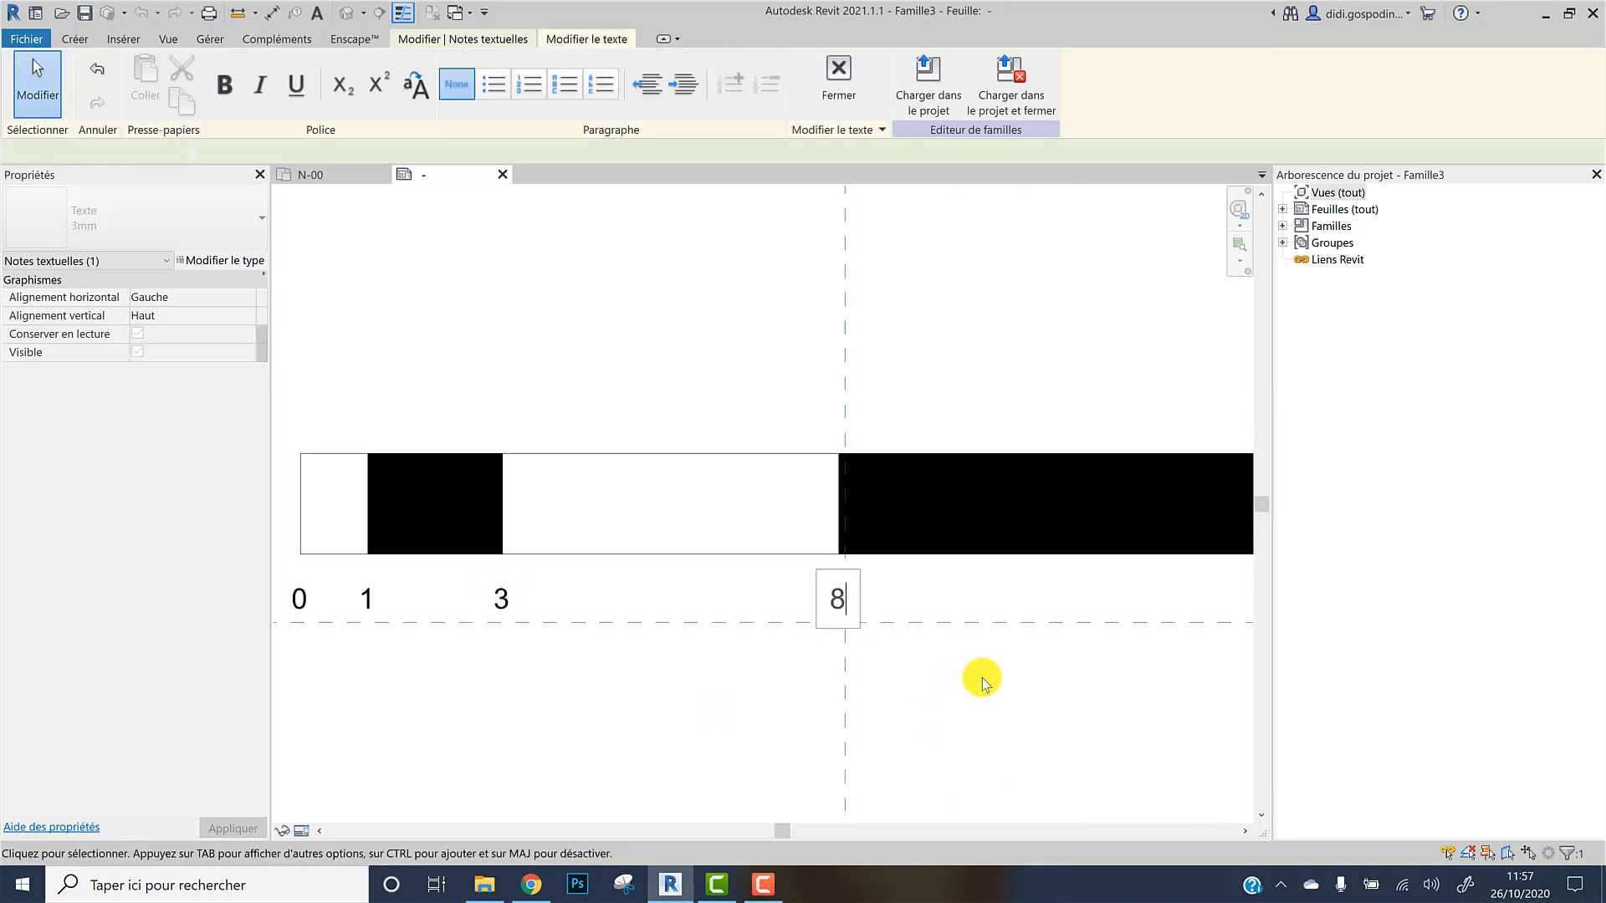
pyautogui.click(978, 677)
pyautogui.scroll(-1, 979, 678)
pyautogui.moveTo(978, 677); pyautogui.dragTo(716, 627, button='middle')
pyautogui.doubleClick(1012, 582)
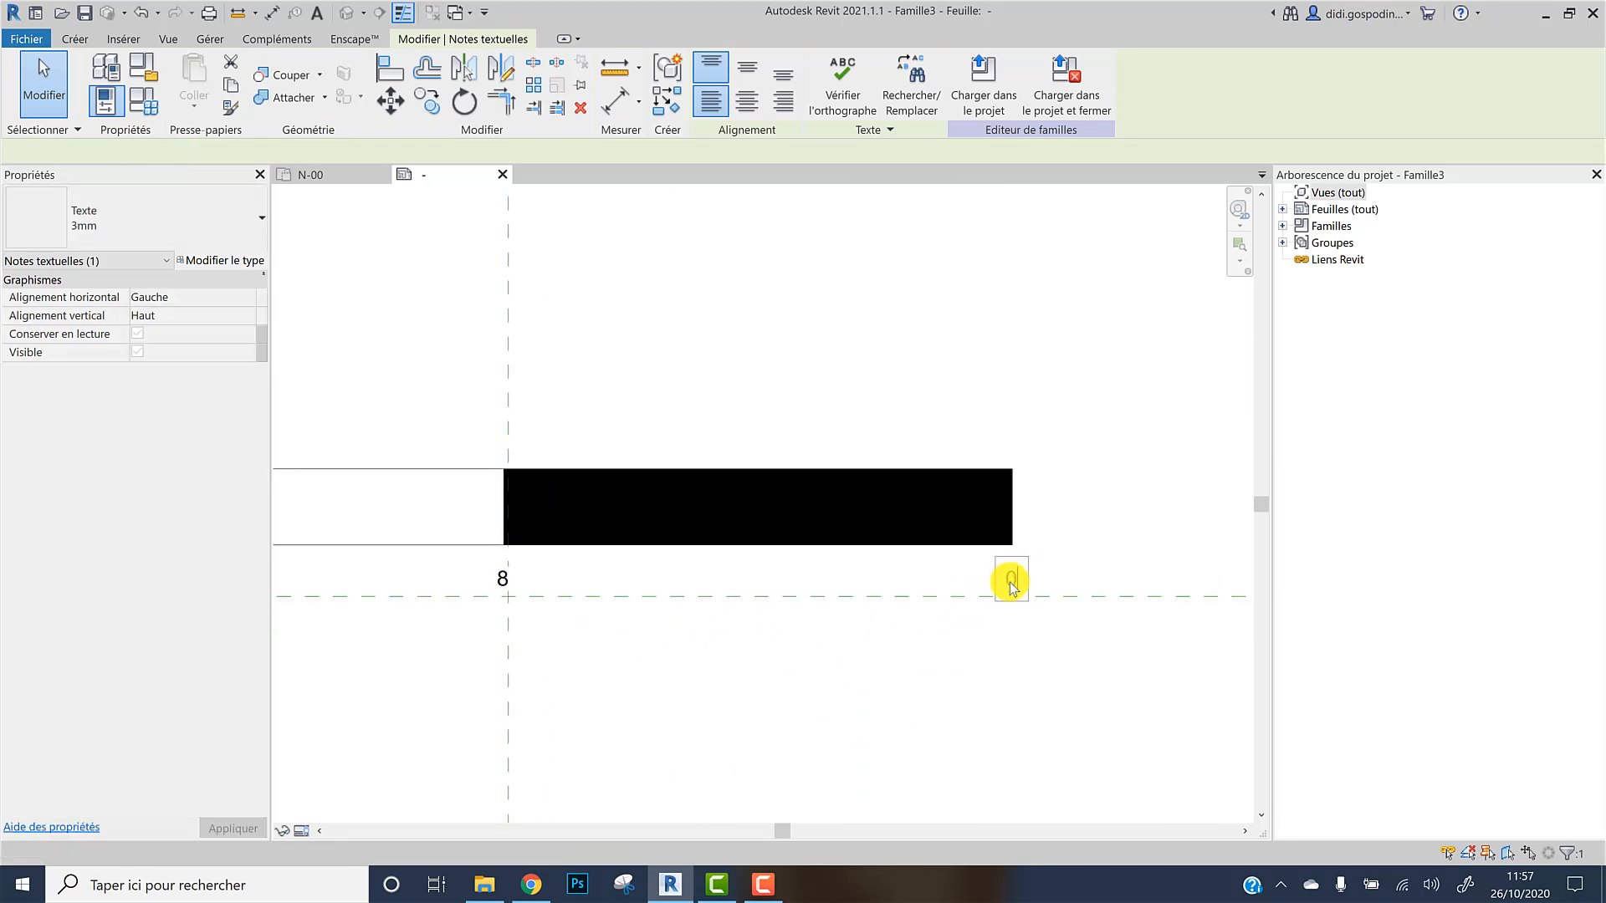
pyautogui.write('18')
pyautogui.click(1151, 494)
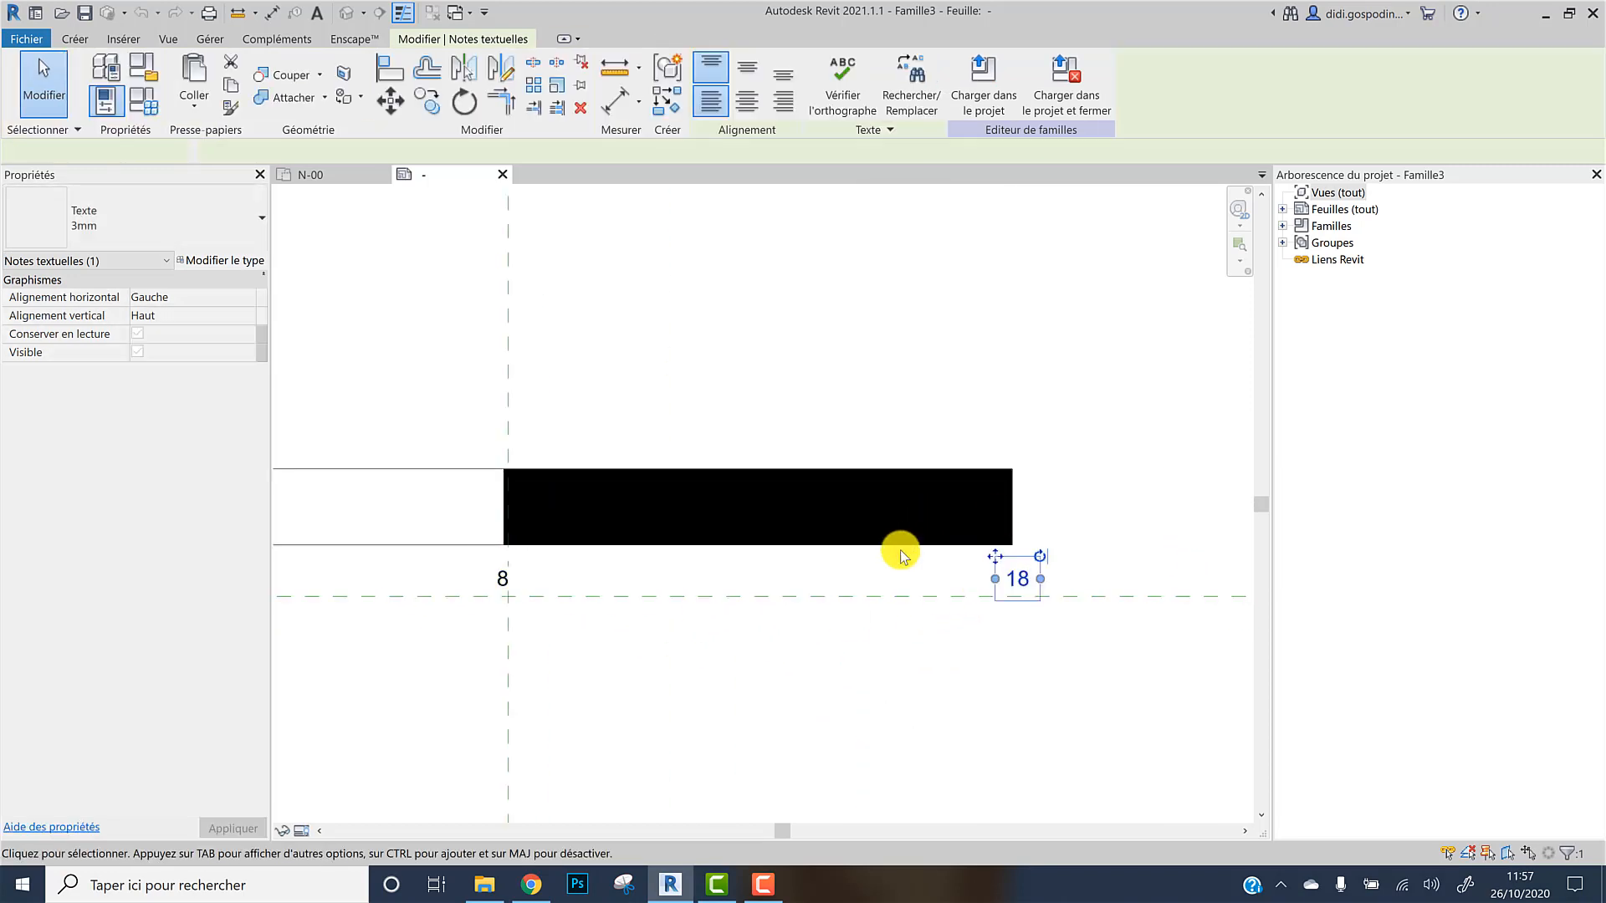
pyautogui.scroll(-2, 895, 549)
pyautogui.click(793, 647)
pyautogui.moveTo(462, 611); pyautogui.dragTo(564, 630, button='middle')
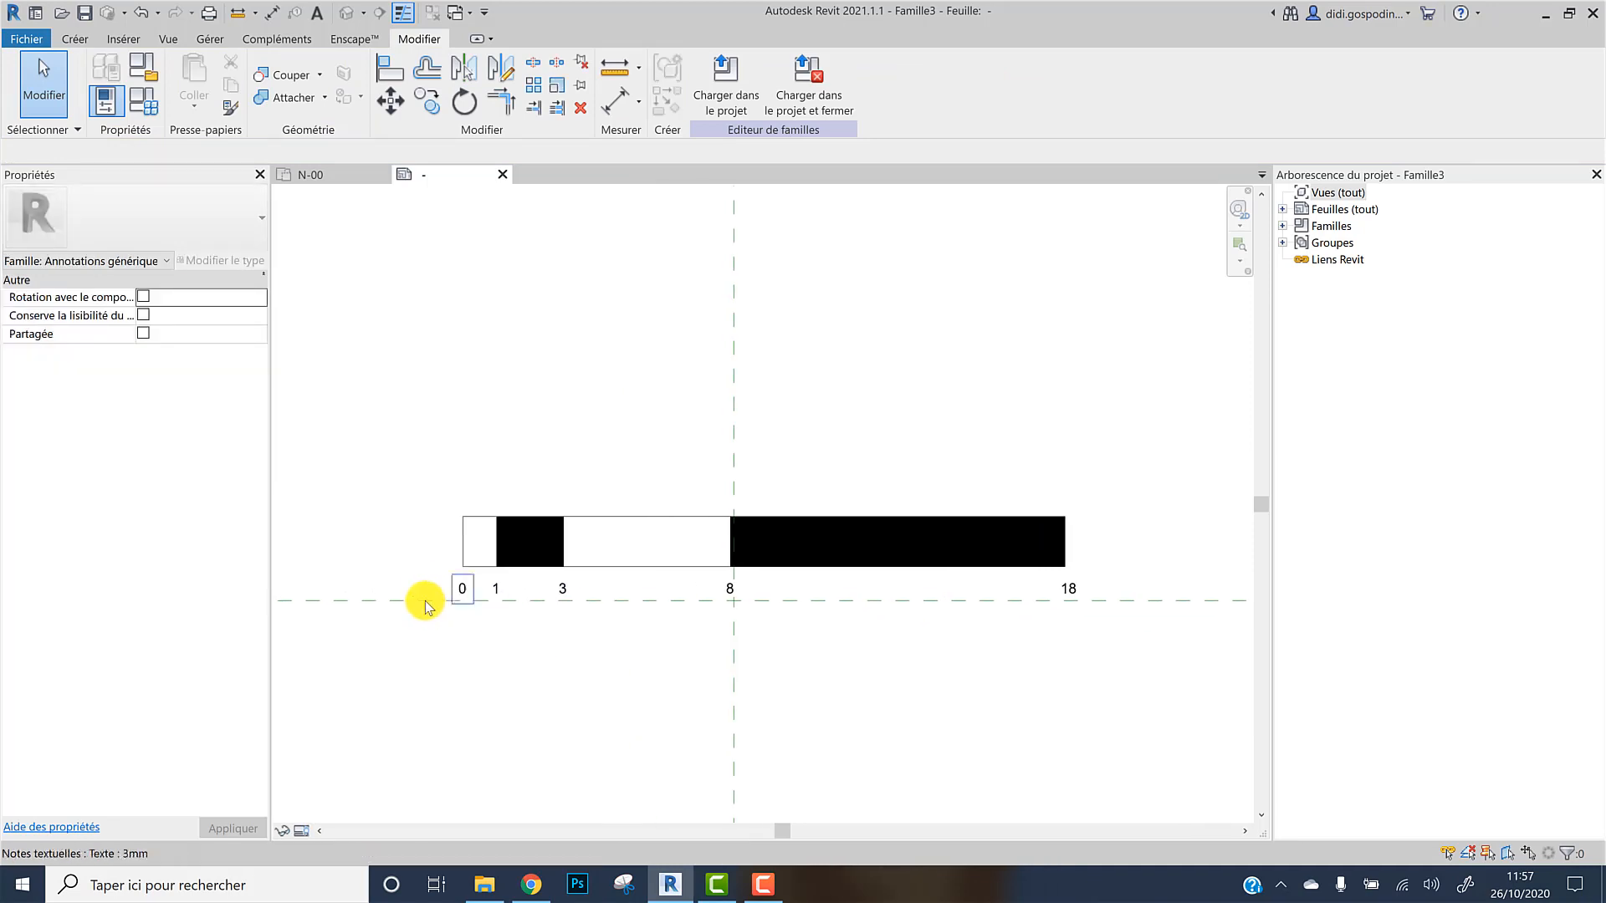
# Copy the 0 label from beneath the bar's left end to just above the first white segment
pyautogui.click(453, 591)
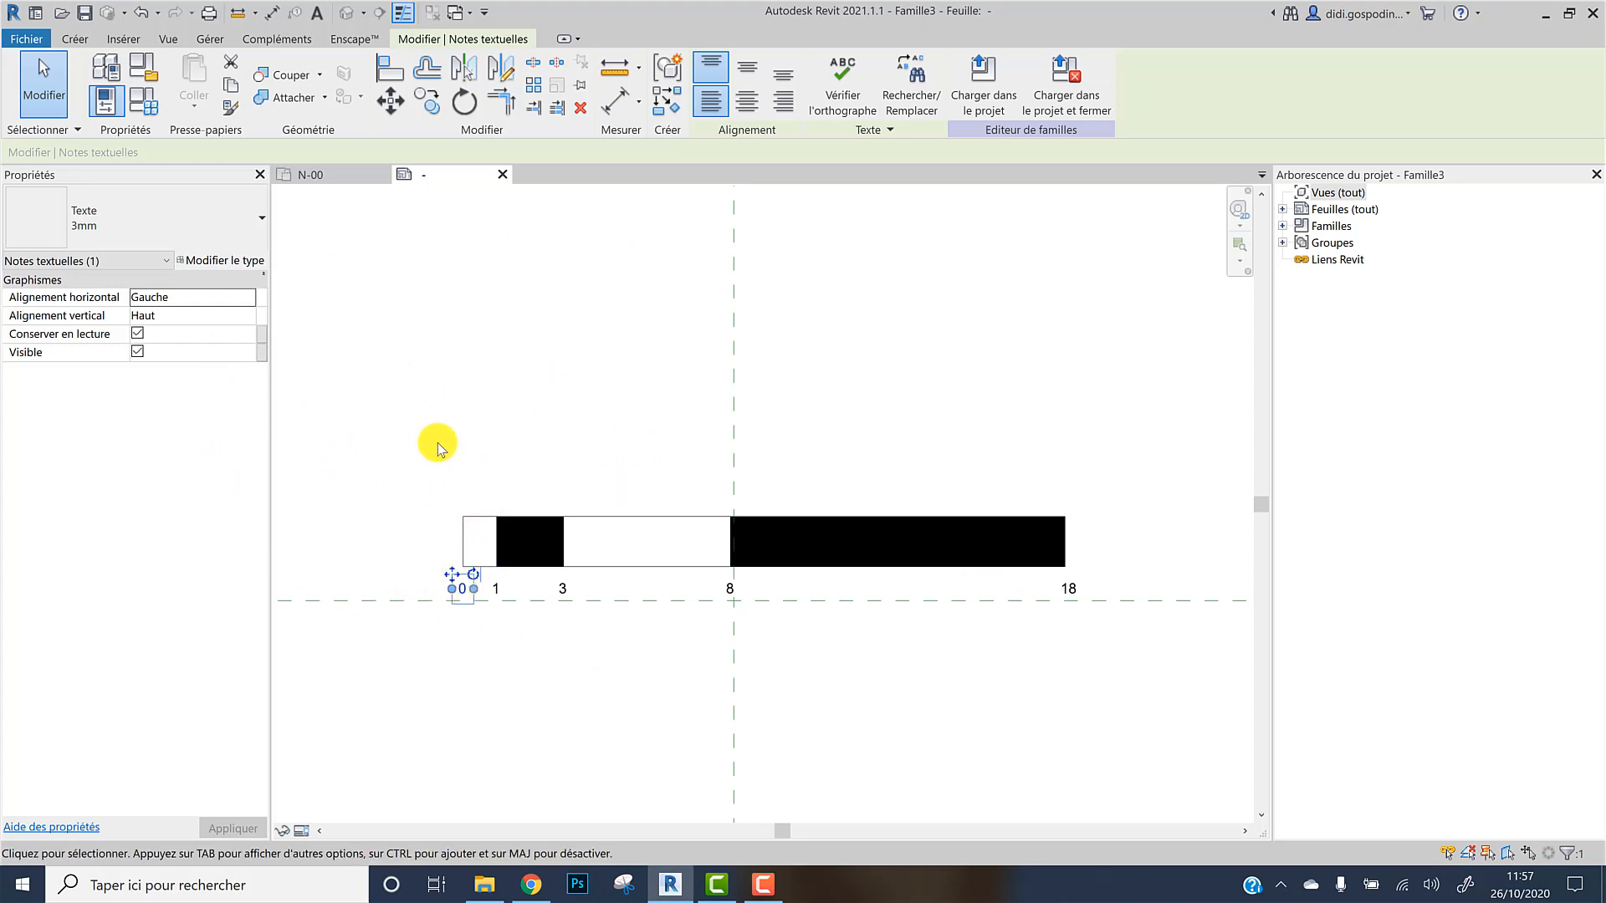
pyautogui.click(427, 102)
pyautogui.scroll(2, 448, 575)
pyautogui.click(468, 593)
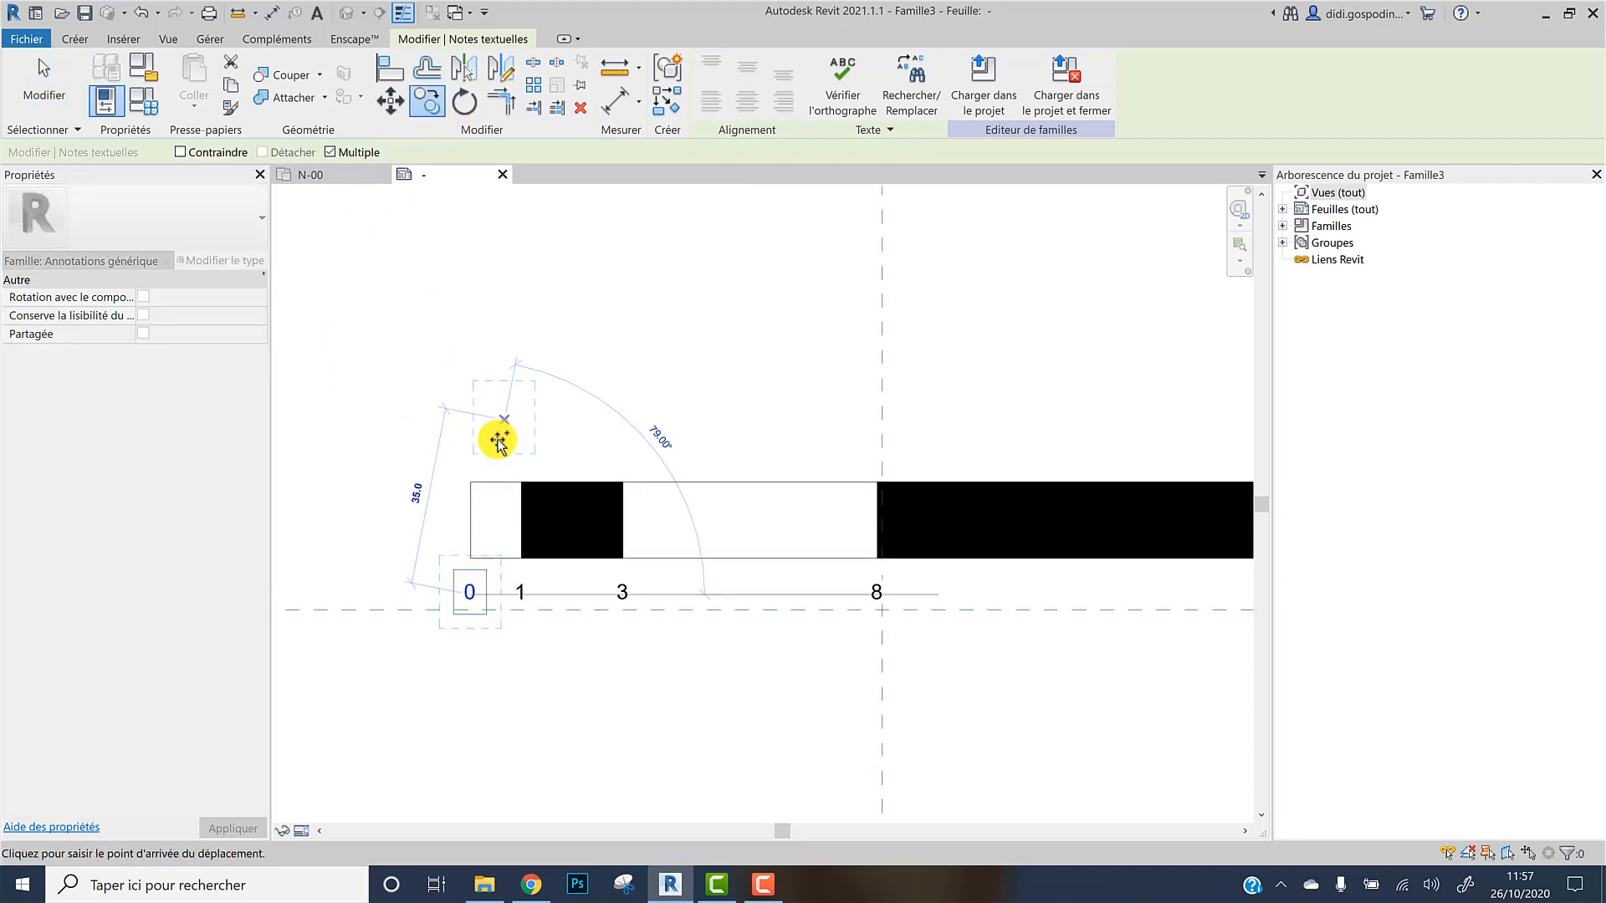
pyautogui.click(496, 442)
pyautogui.press('Escape')
pyautogui.scroll(1, 509, 450)
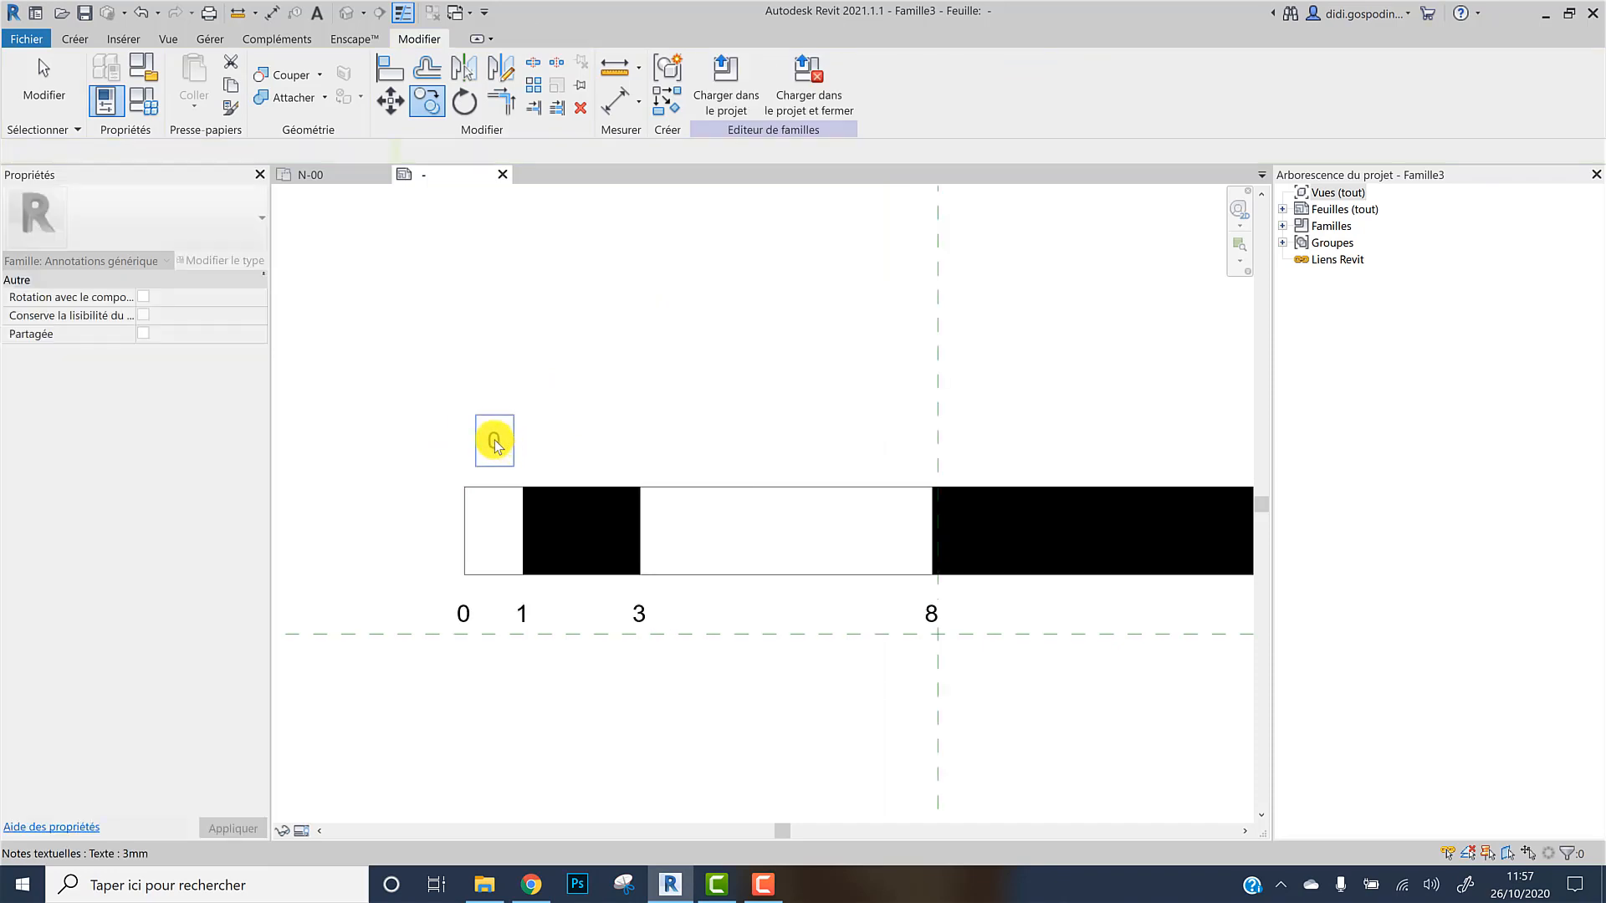
# Duplicate the text type of the 0 above the bar as 3mm Italique and enable italic for it
pyautogui.click(495, 442)
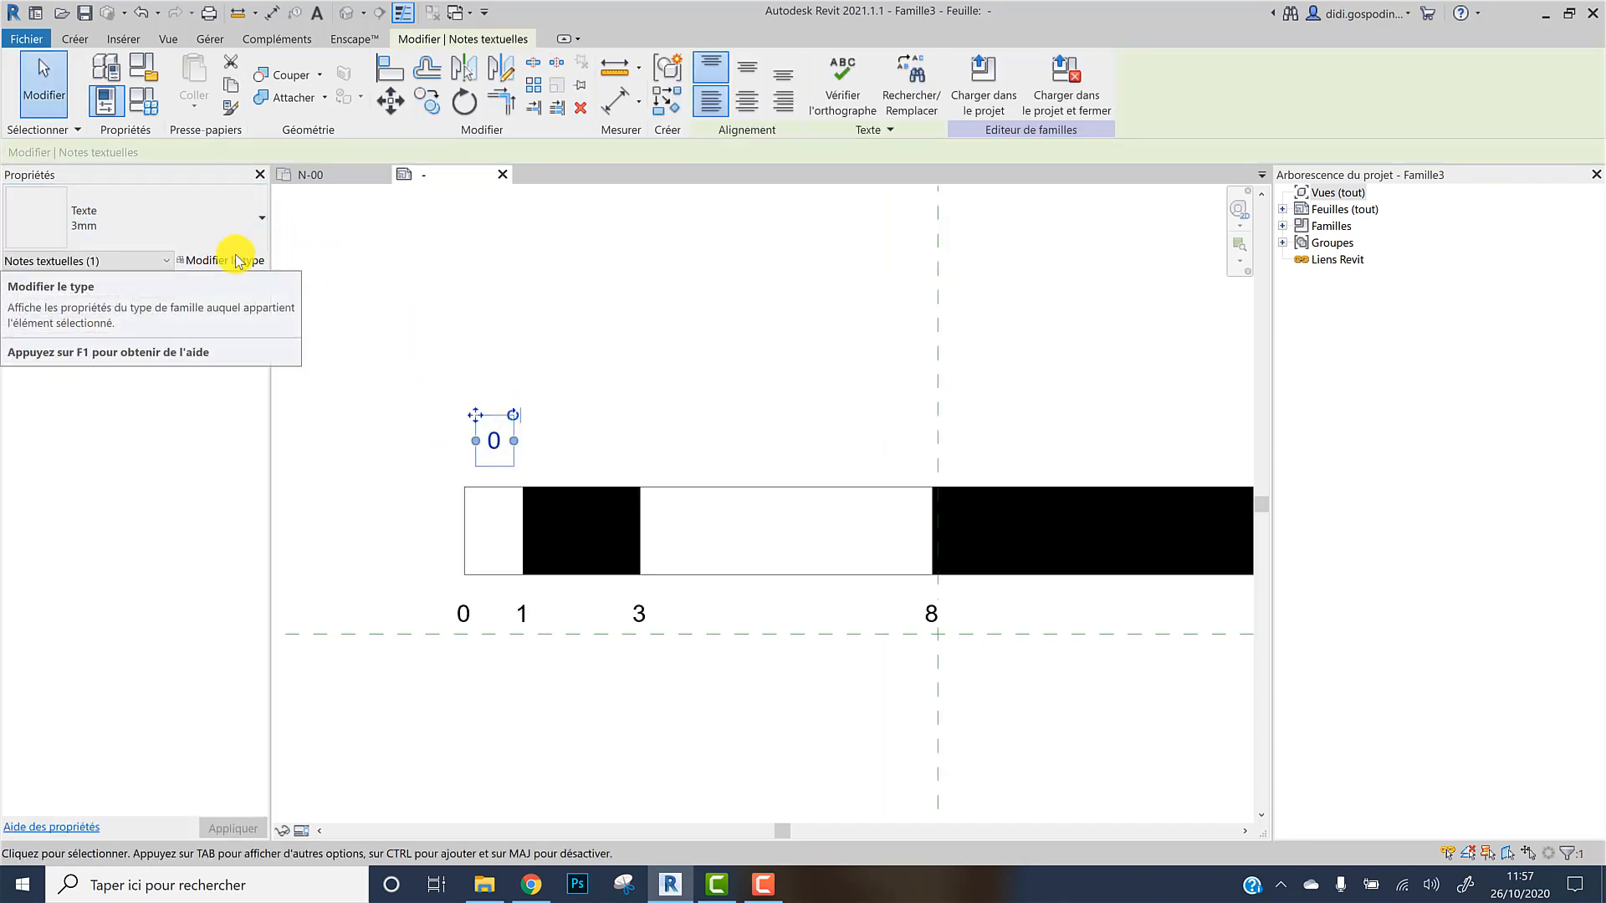
pyautogui.click(241, 262)
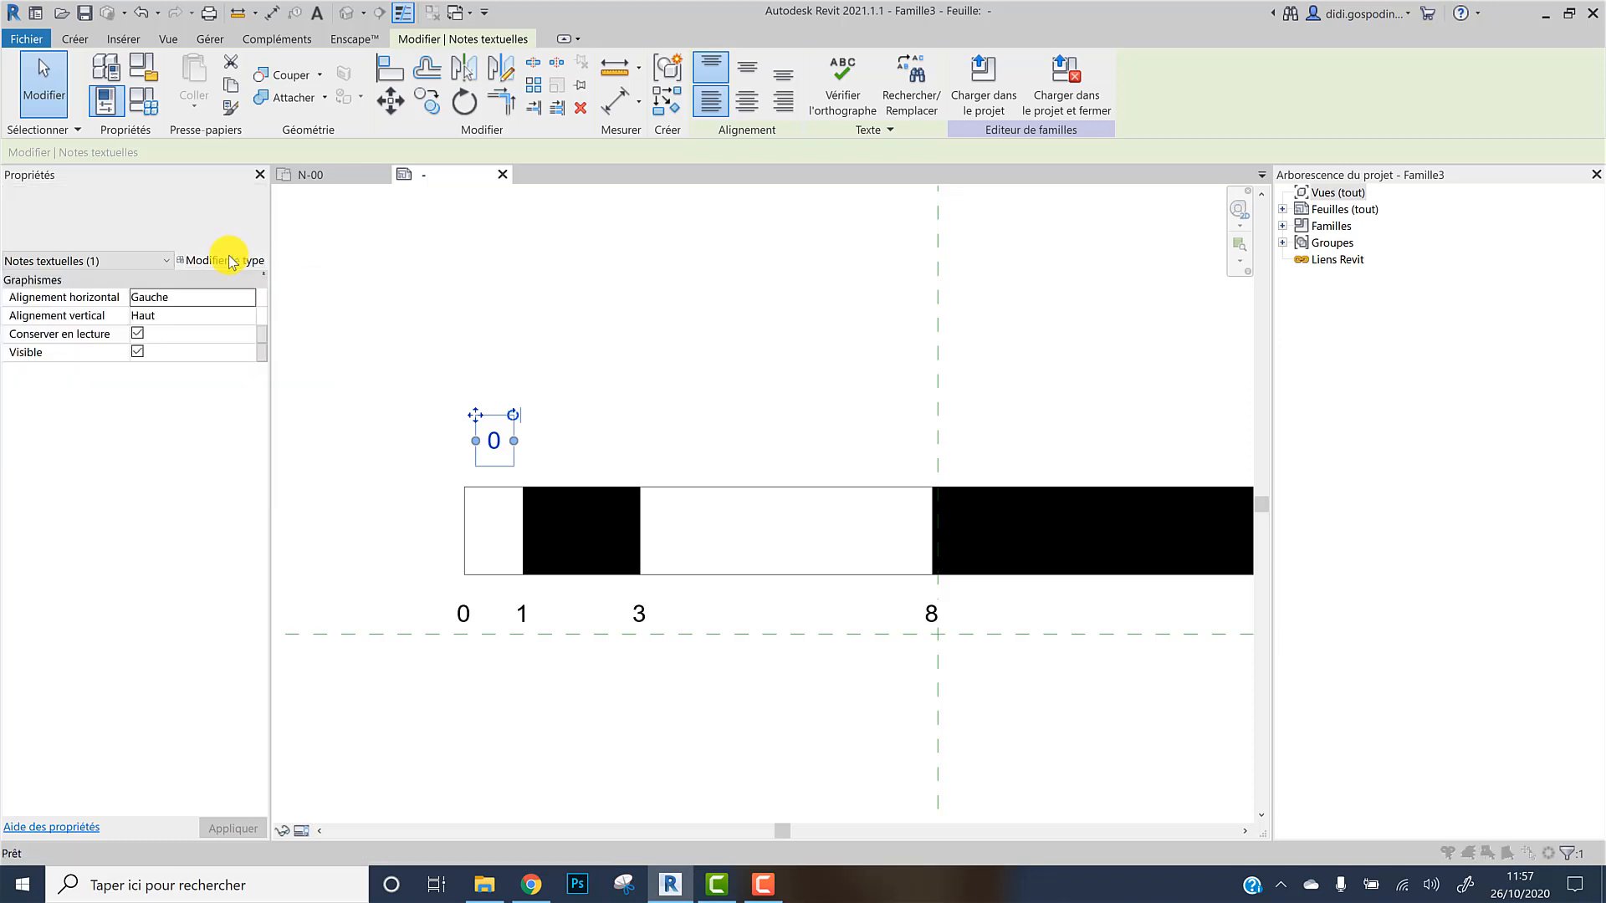
pyautogui.moveTo(513, 46); pyautogui.dragTo(1353, 14)
pyautogui.click(1367, 80)
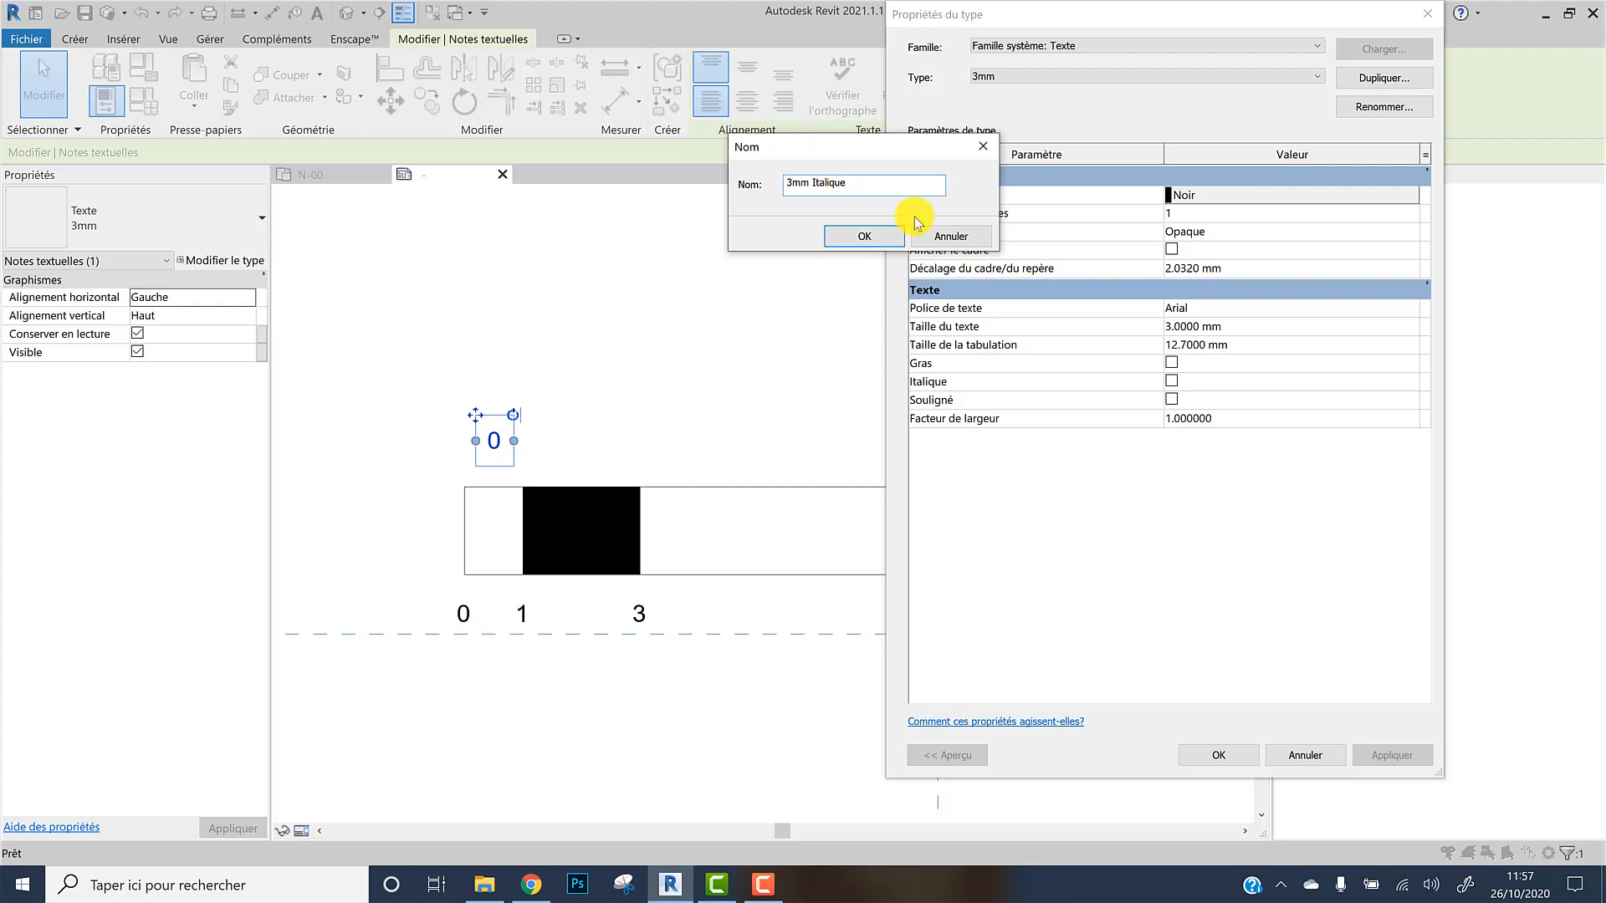
pyautogui.click(849, 242)
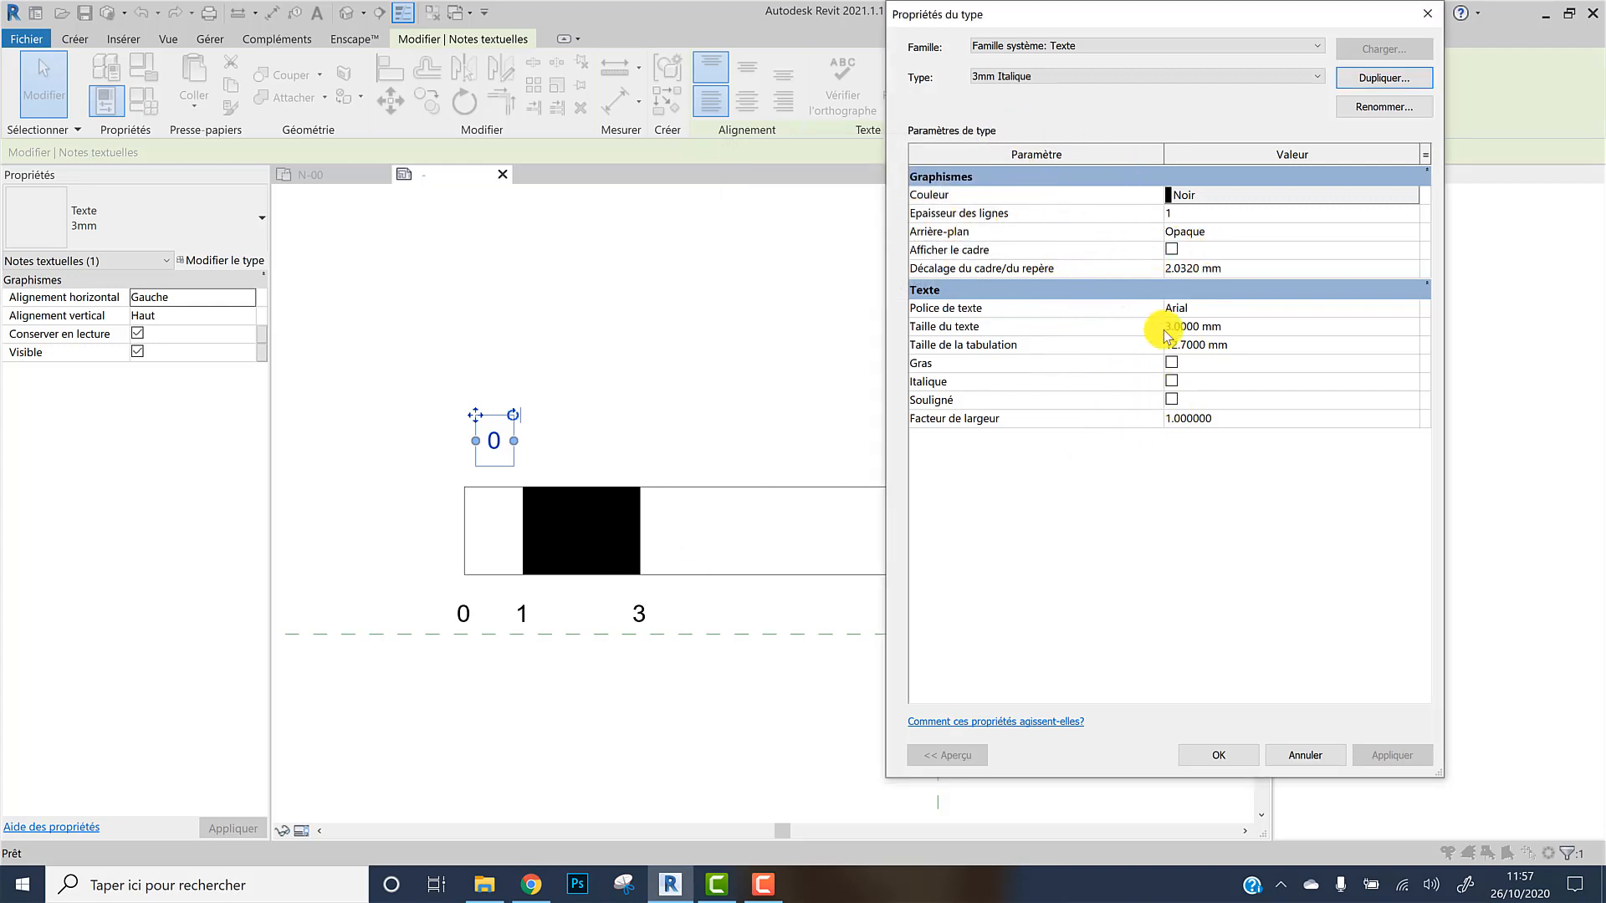
pyautogui.click(1172, 382)
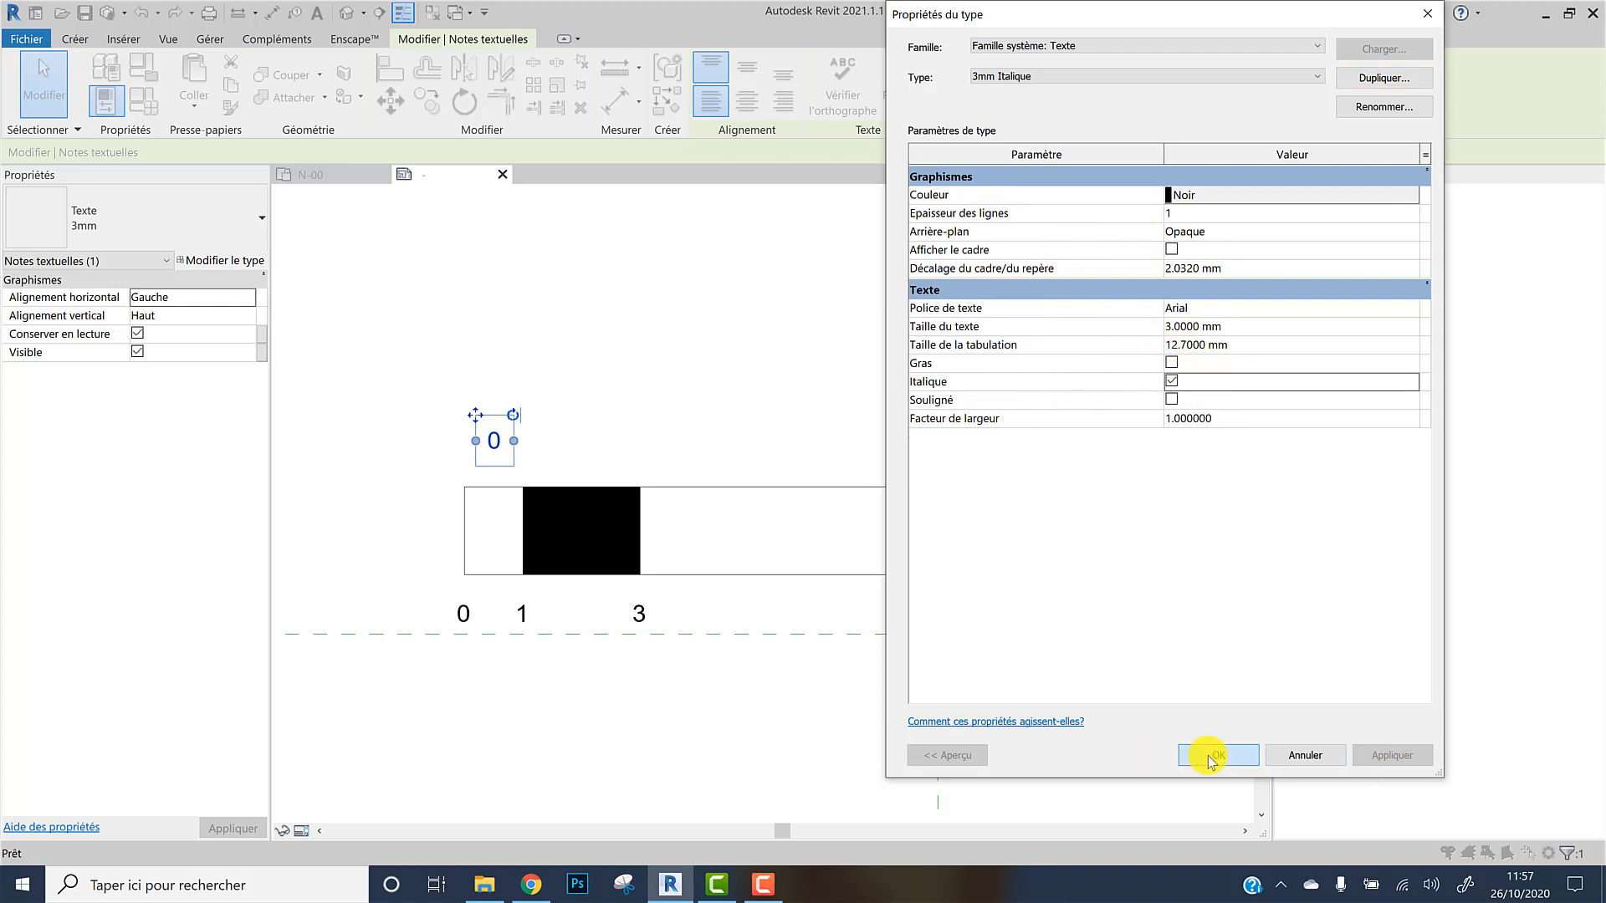
pyautogui.click(1208, 756)
pyautogui.click(701, 462)
# Copy the italic 0 horizontally above the second and third segments, spaced about 15 mm and then about 37 mm apart
pyautogui.click(507, 442)
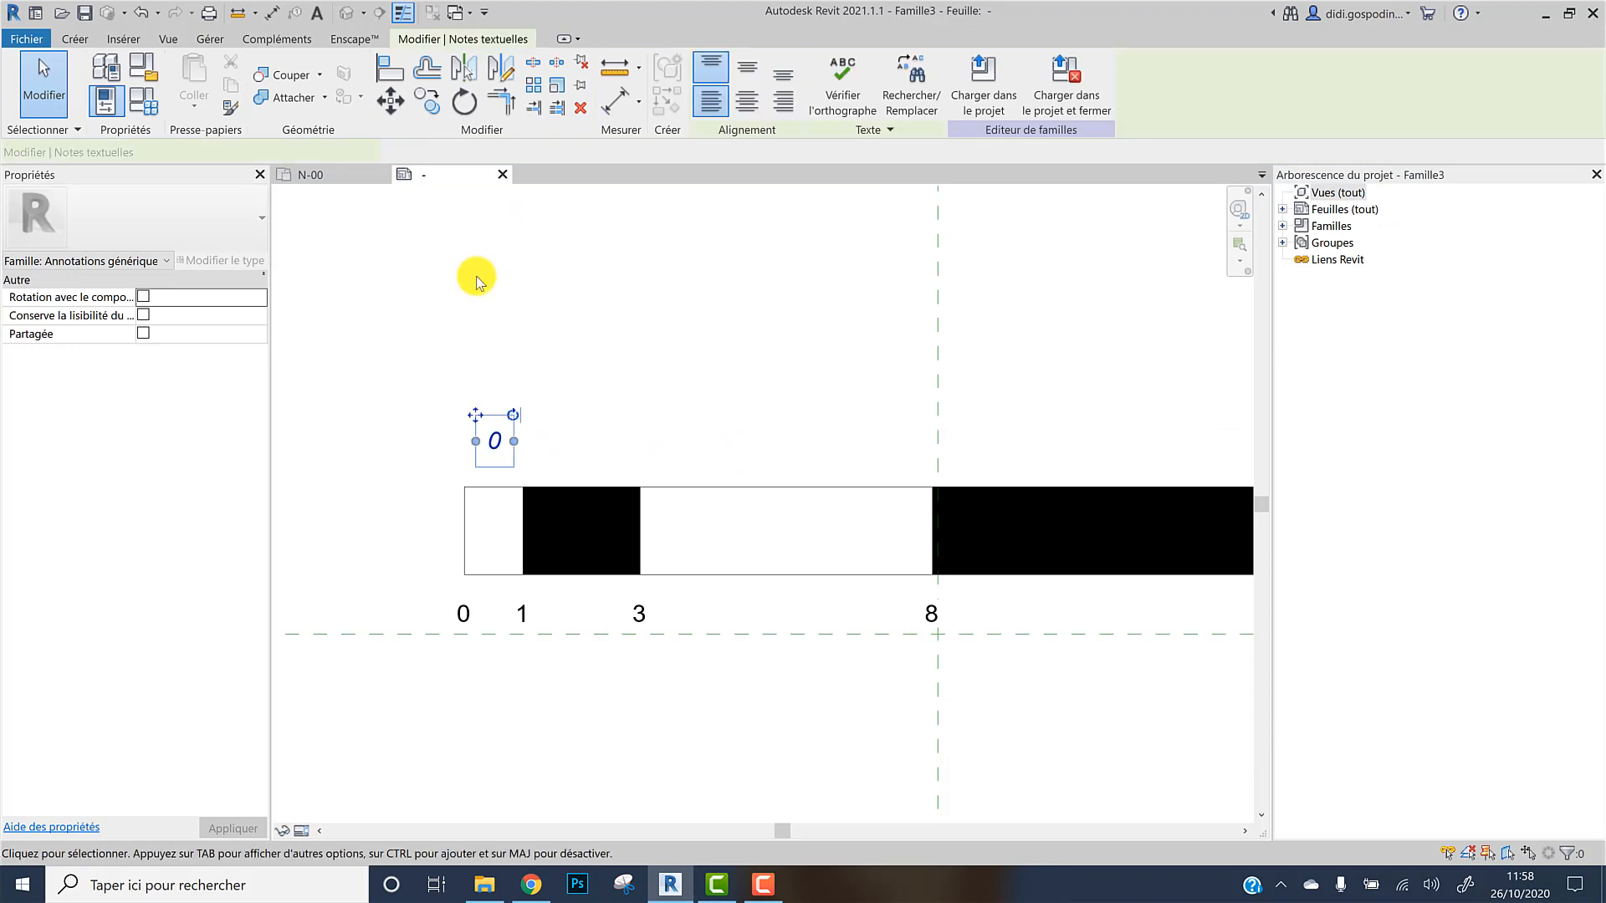
pyautogui.click(427, 102)
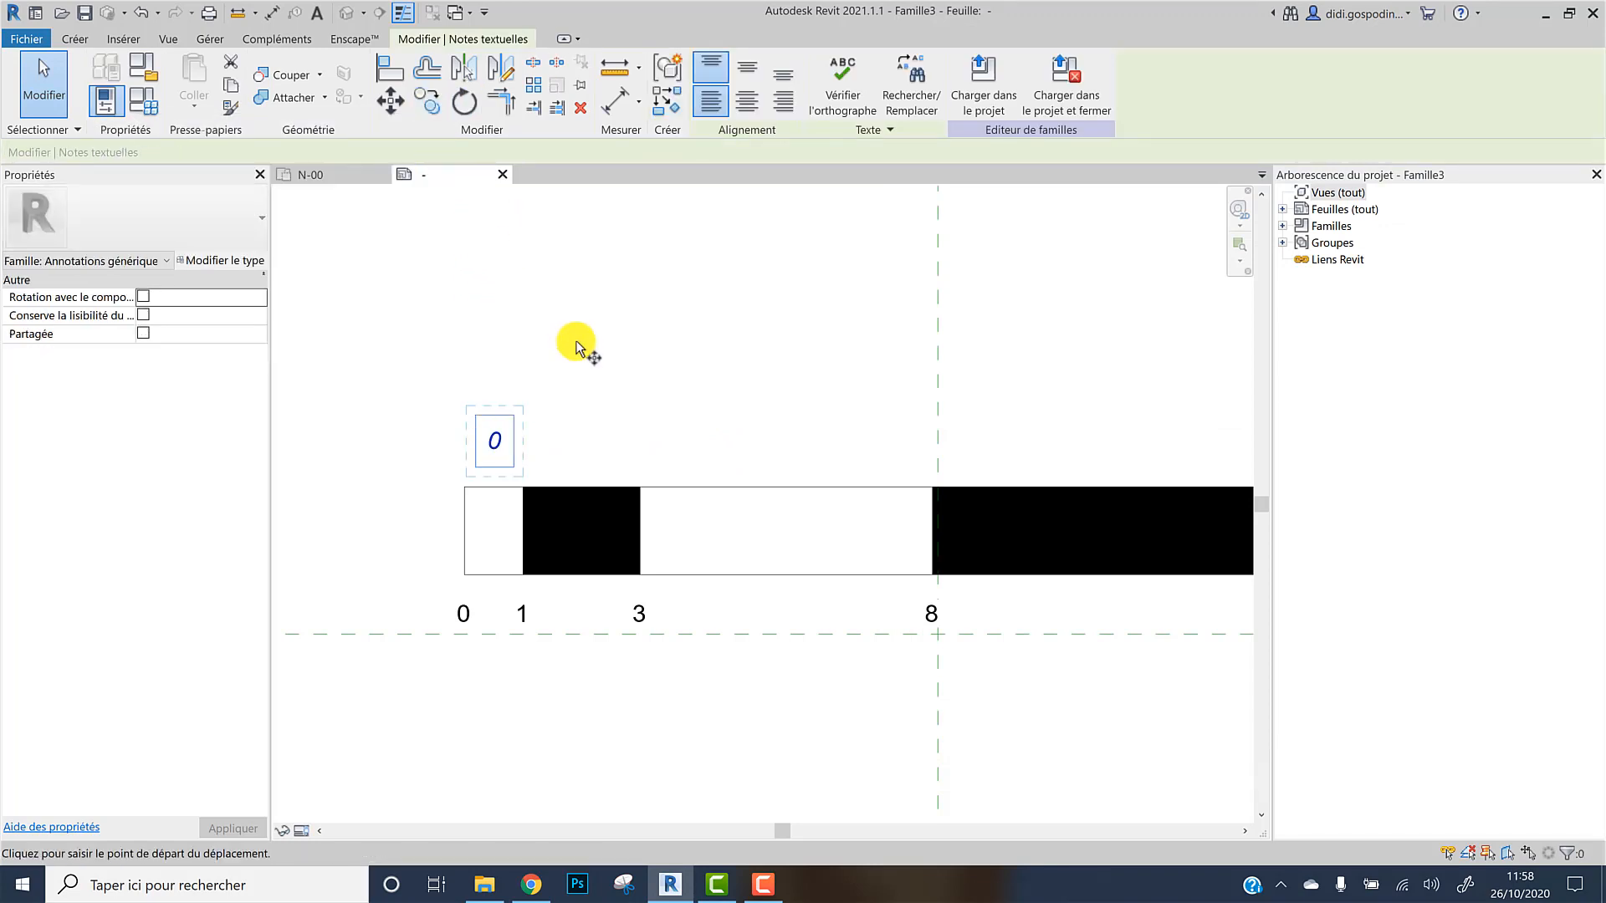
pyautogui.click(493, 367)
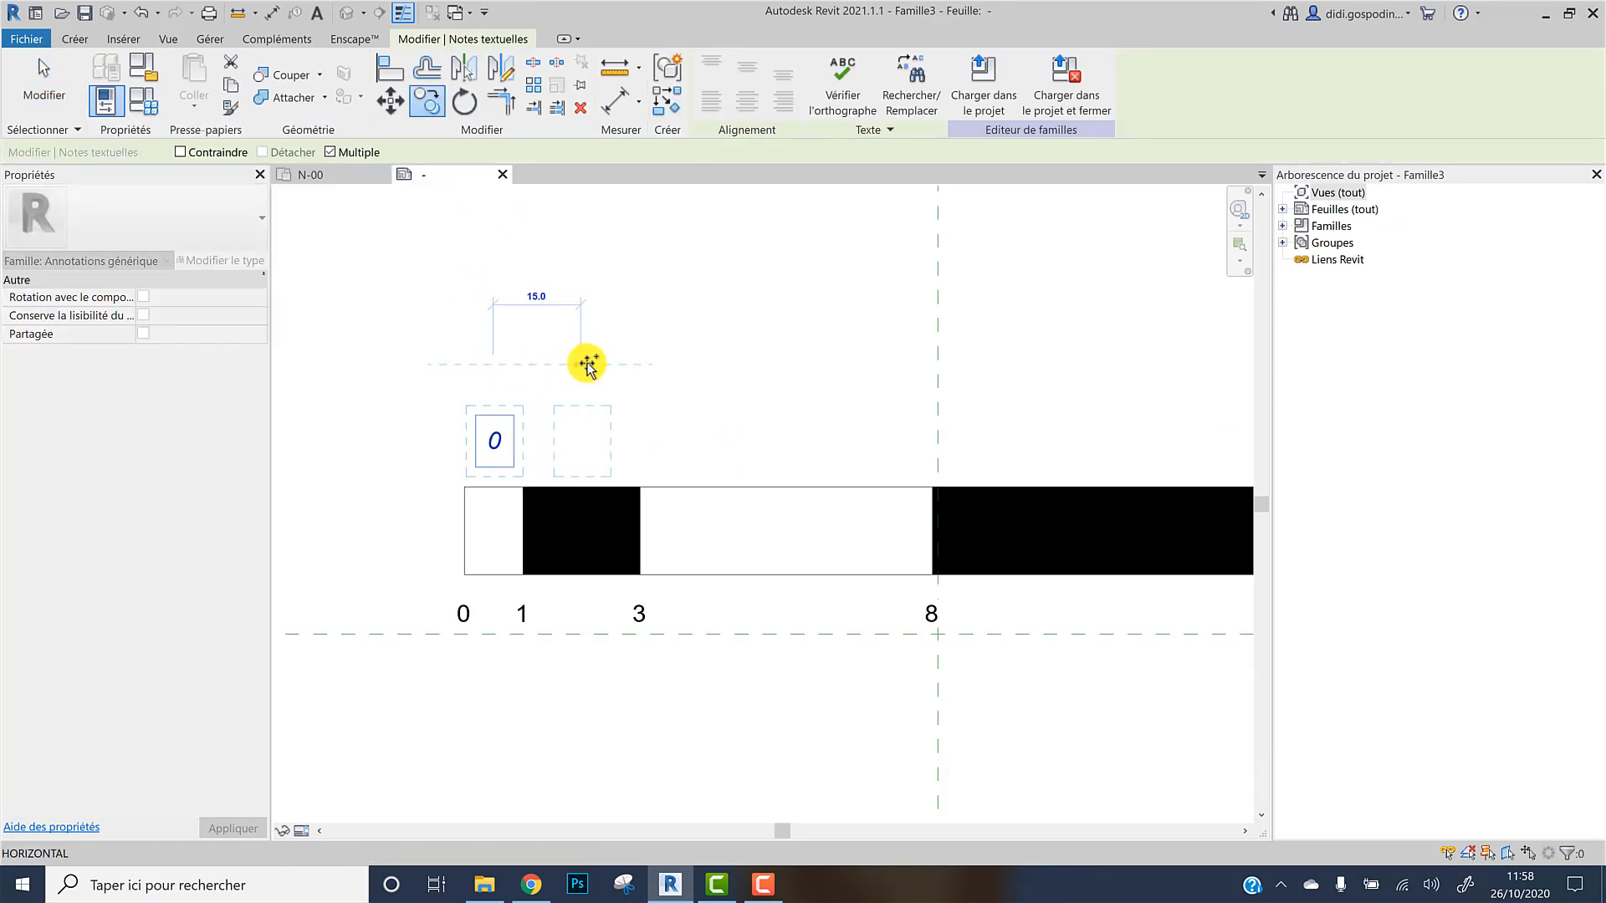
pyautogui.click(588, 365)
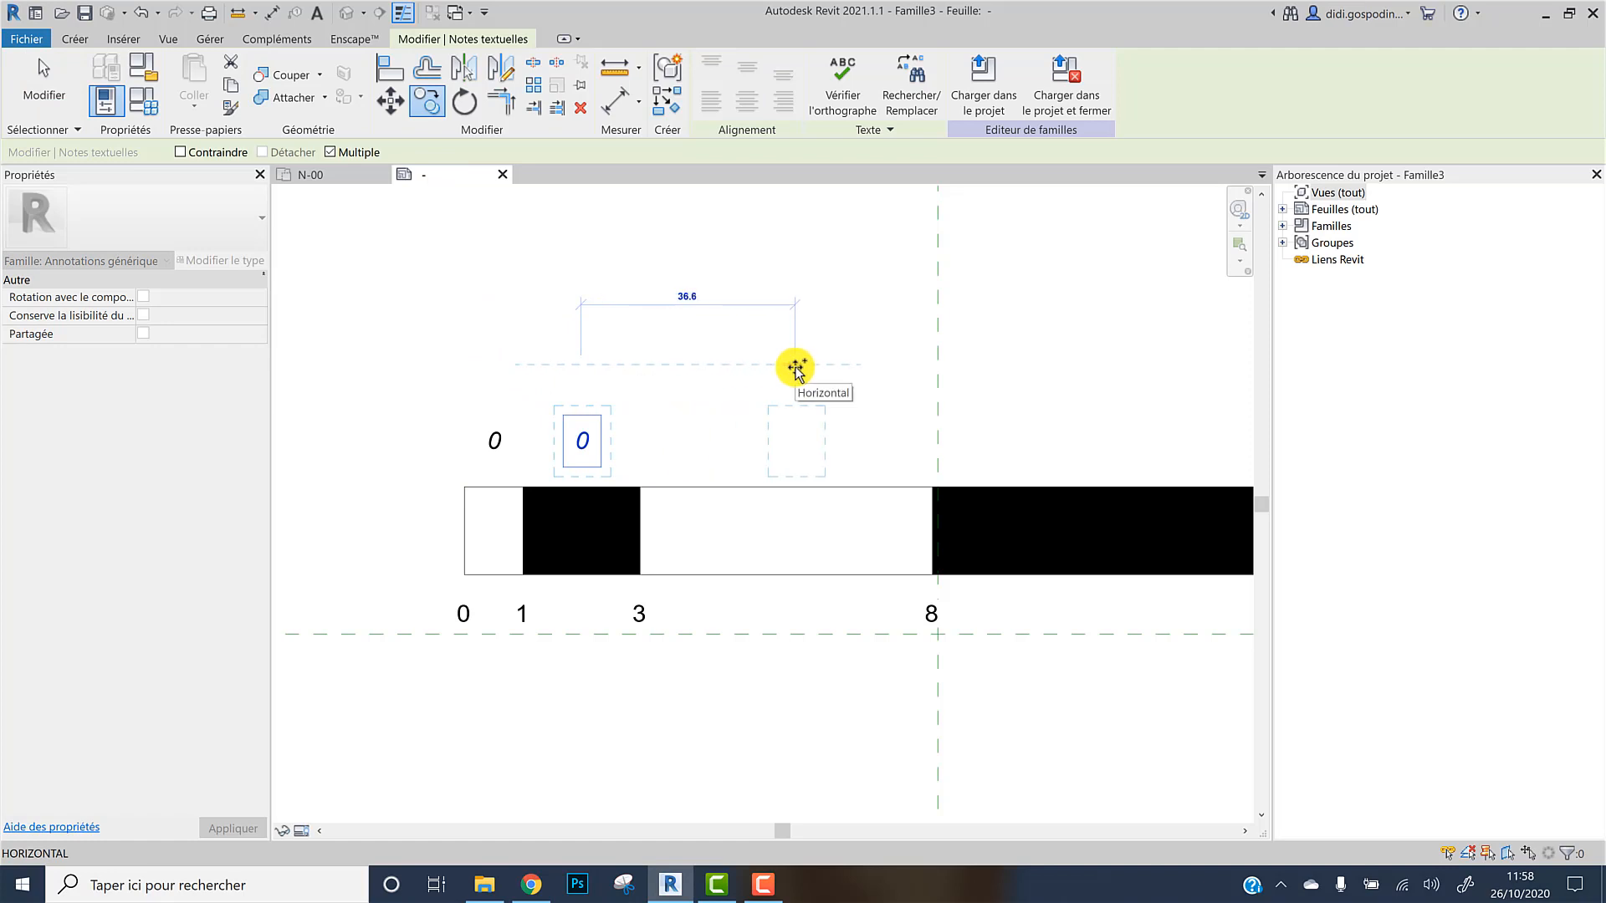
pyautogui.click(797, 366)
# Try placing a copy of the italic 0 above the last black segment, and delete that copy
pyautogui.scroll(-1, 991, 384)
pyautogui.moveTo(994, 384); pyautogui.dragTo(726, 386, button='middle')
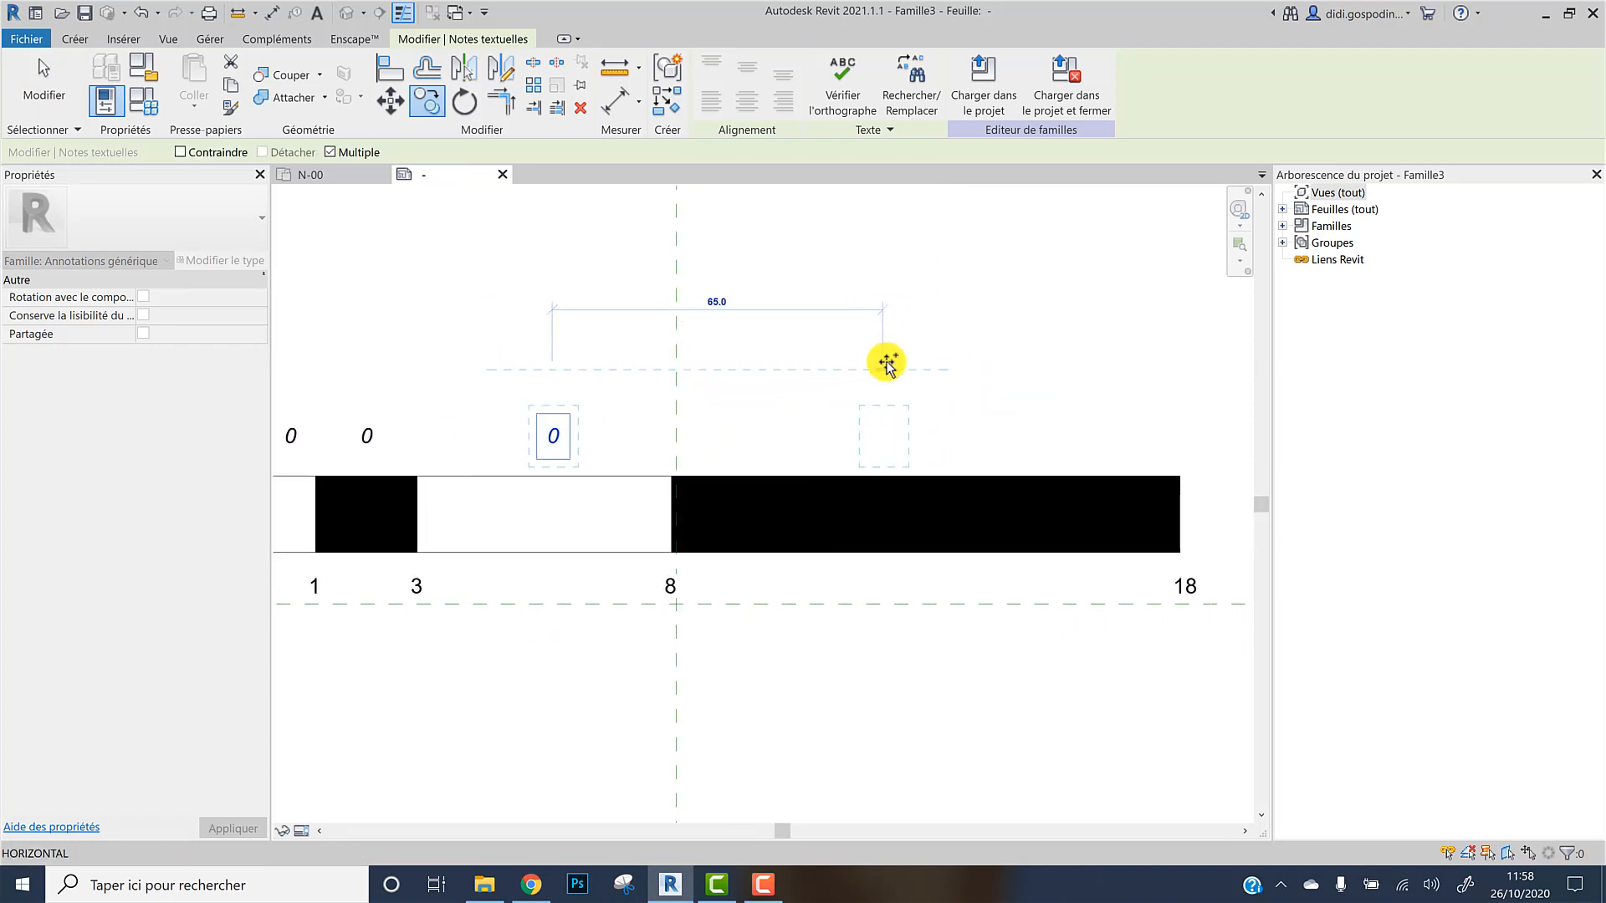
pyautogui.click(964, 352)
pyautogui.press('Escape')
pyautogui.press('Escape')
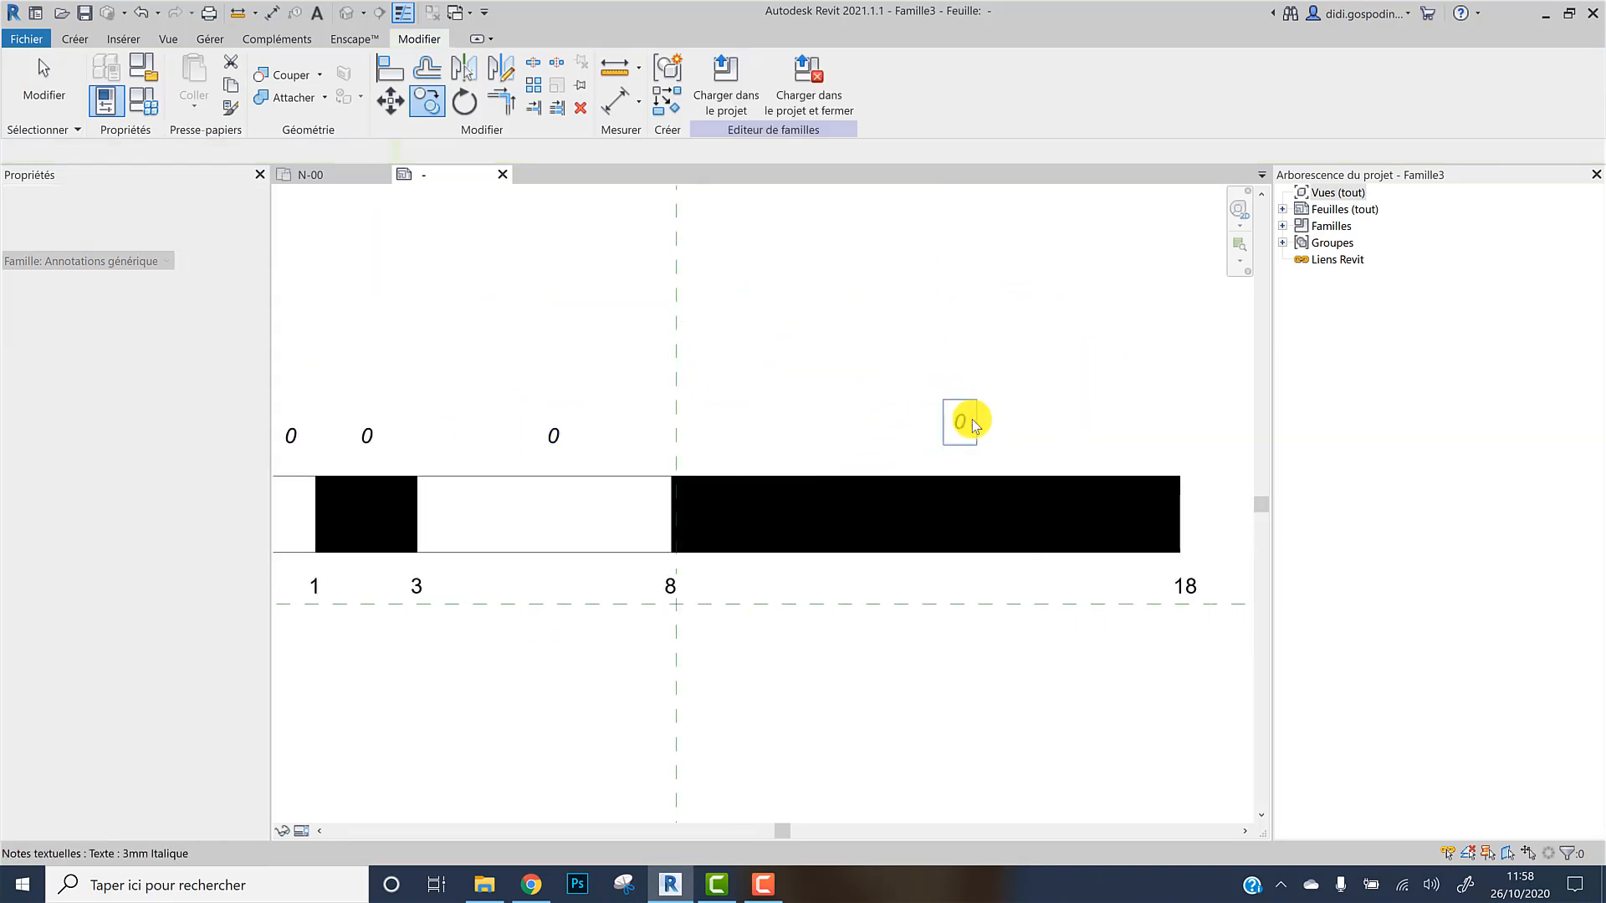
pyautogui.click(966, 422)
pyautogui.press('Delete')
# Copy the italic 0 above the third segment to the middle of the last black segment with constrained movement
pyautogui.click(553, 442)
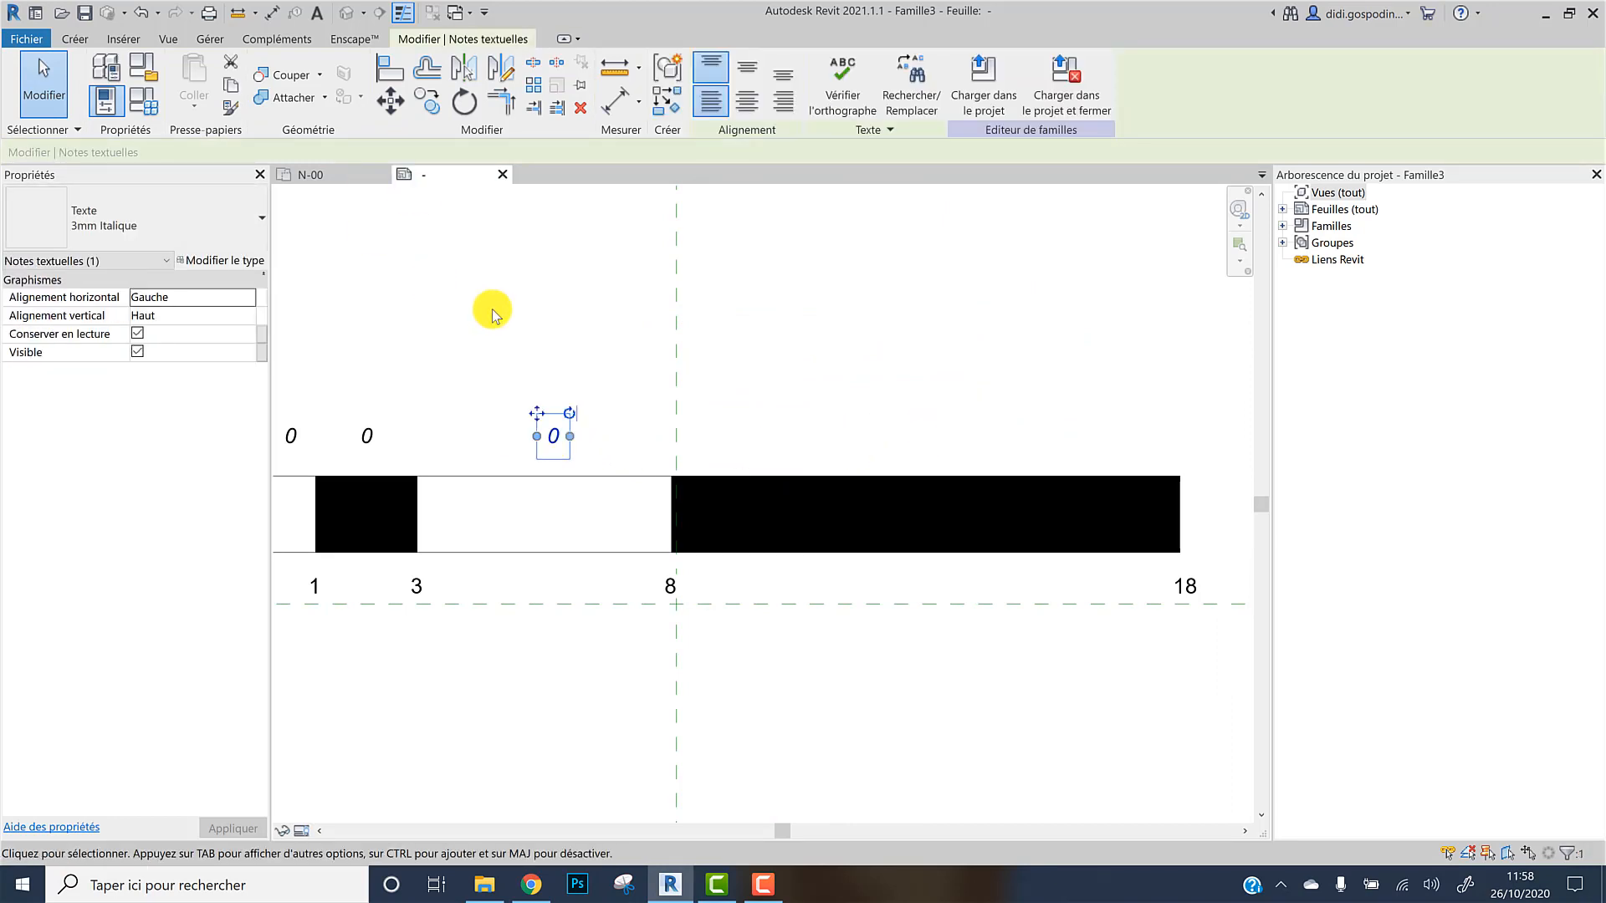
pyautogui.click(427, 112)
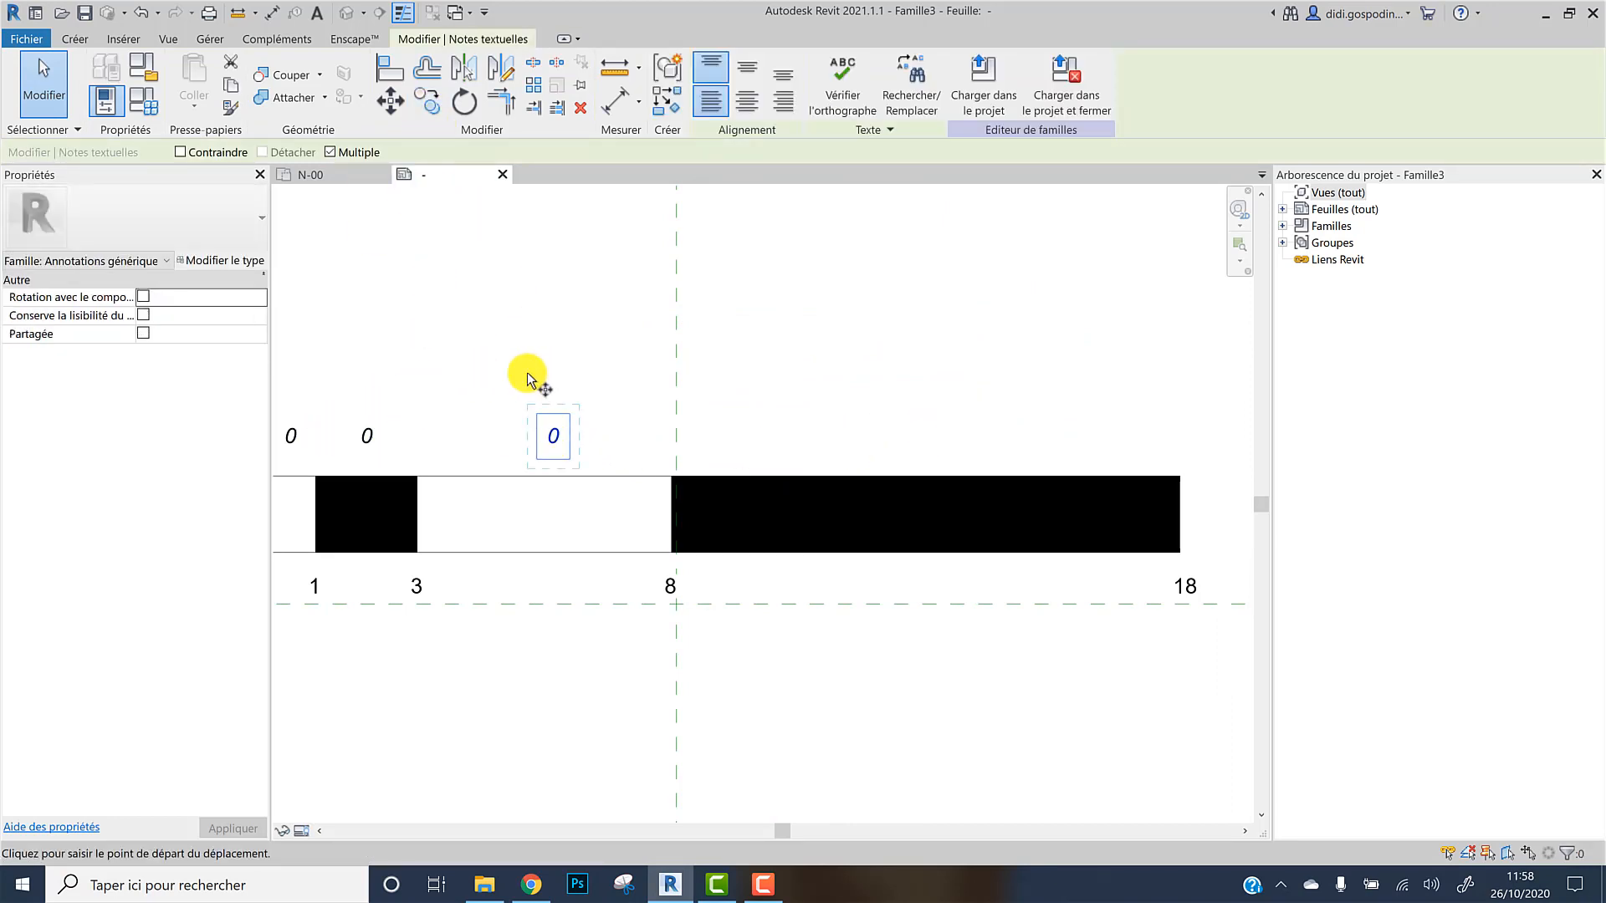
pyautogui.click(180, 152)
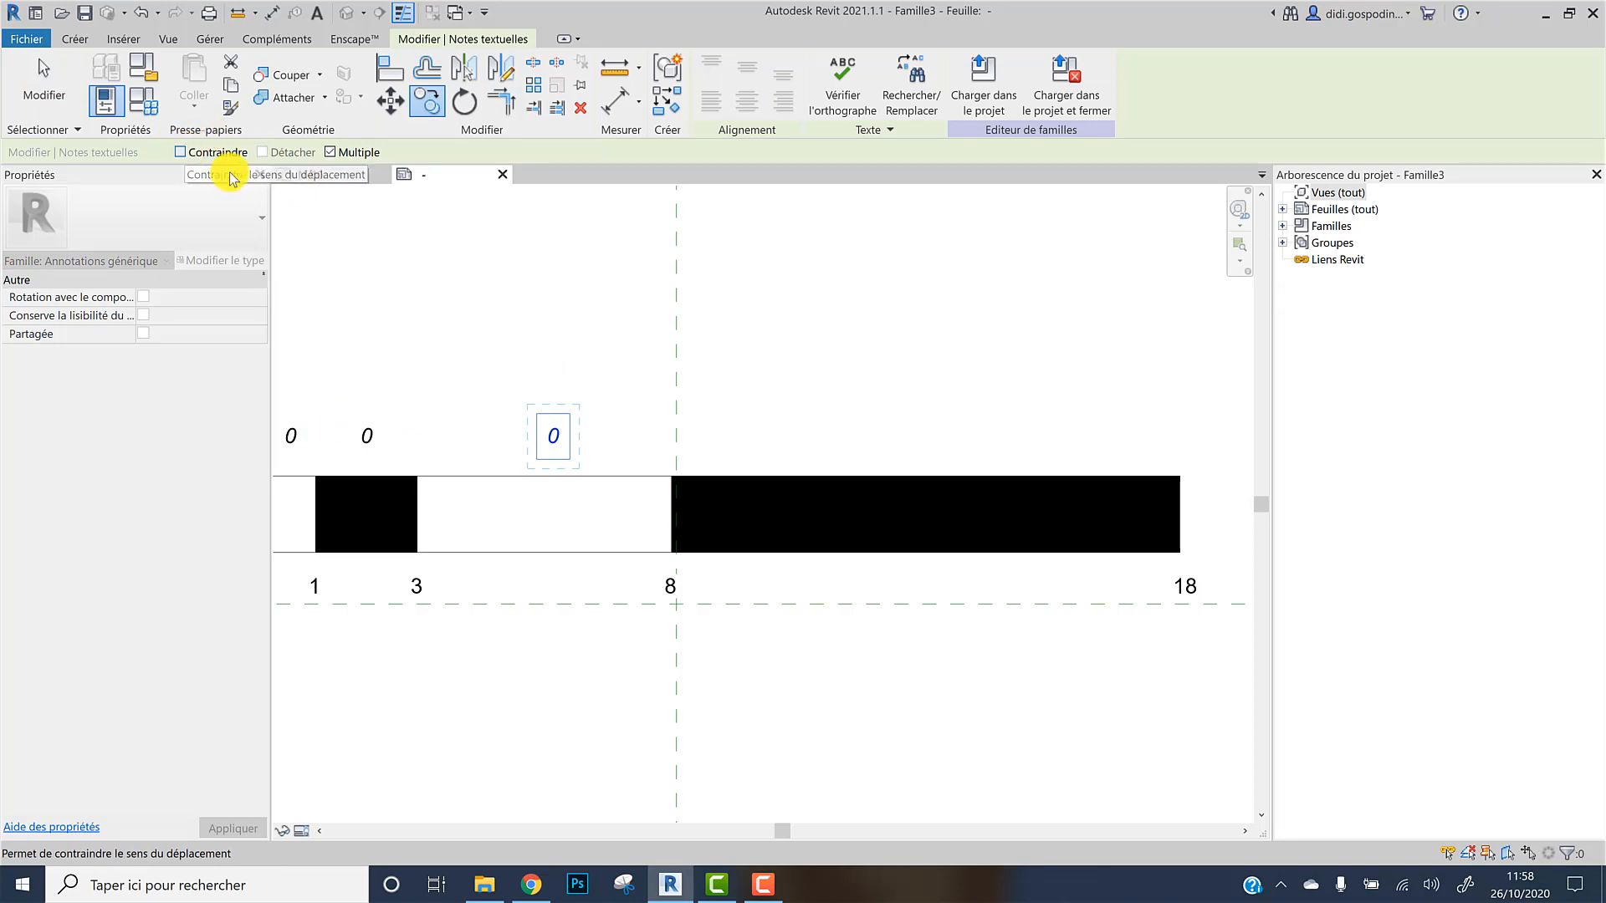
pyautogui.click(551, 332)
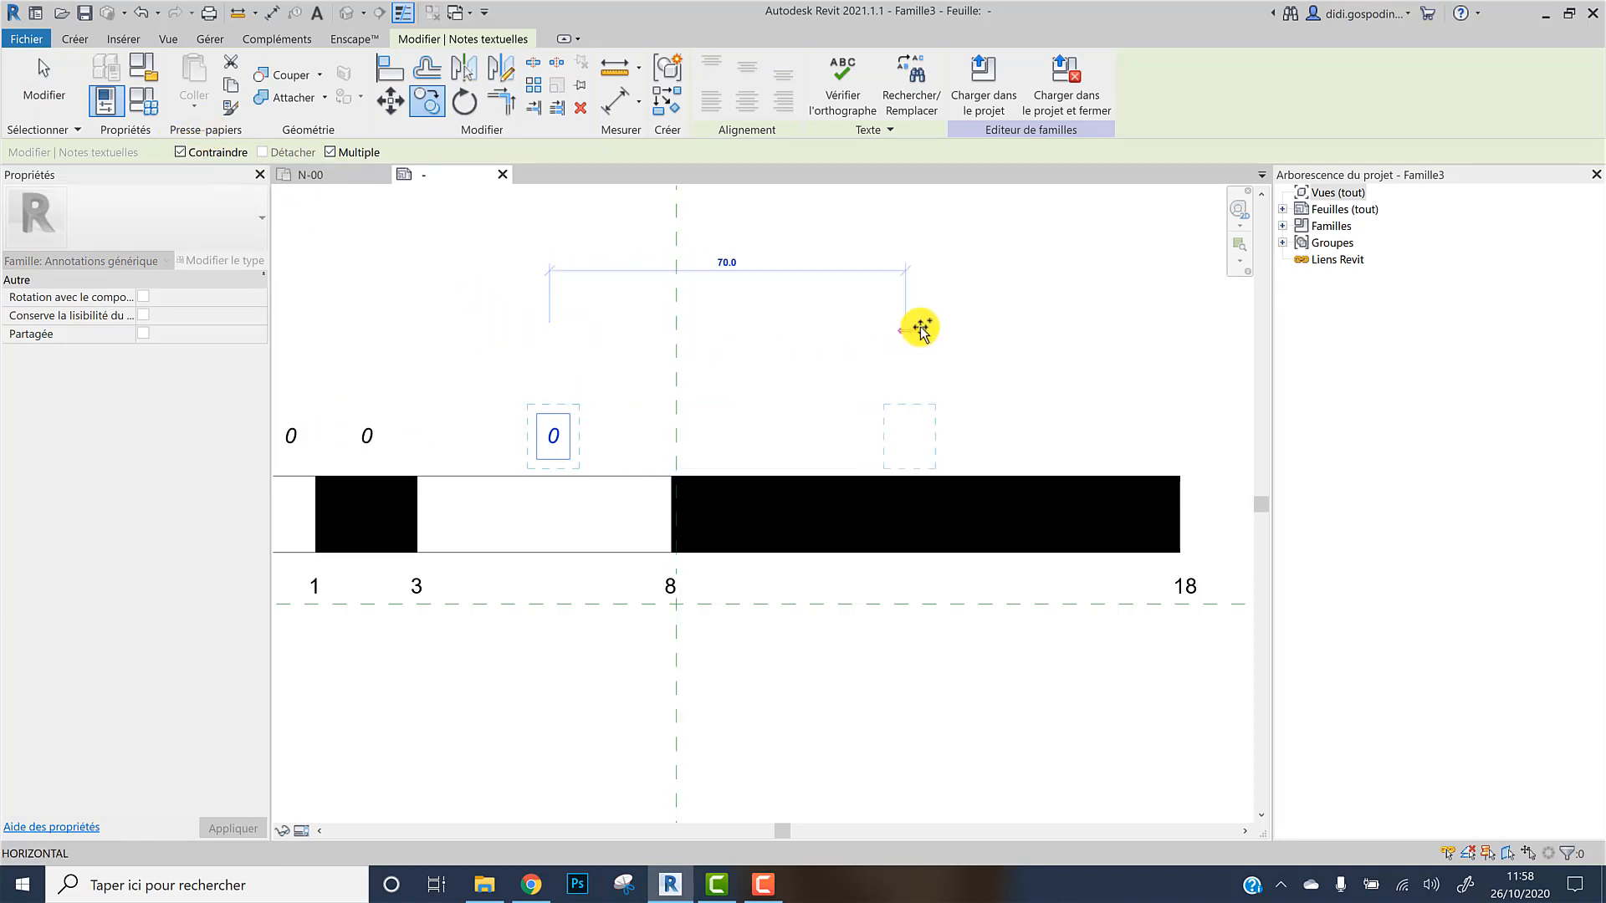
pyautogui.click(956, 332)
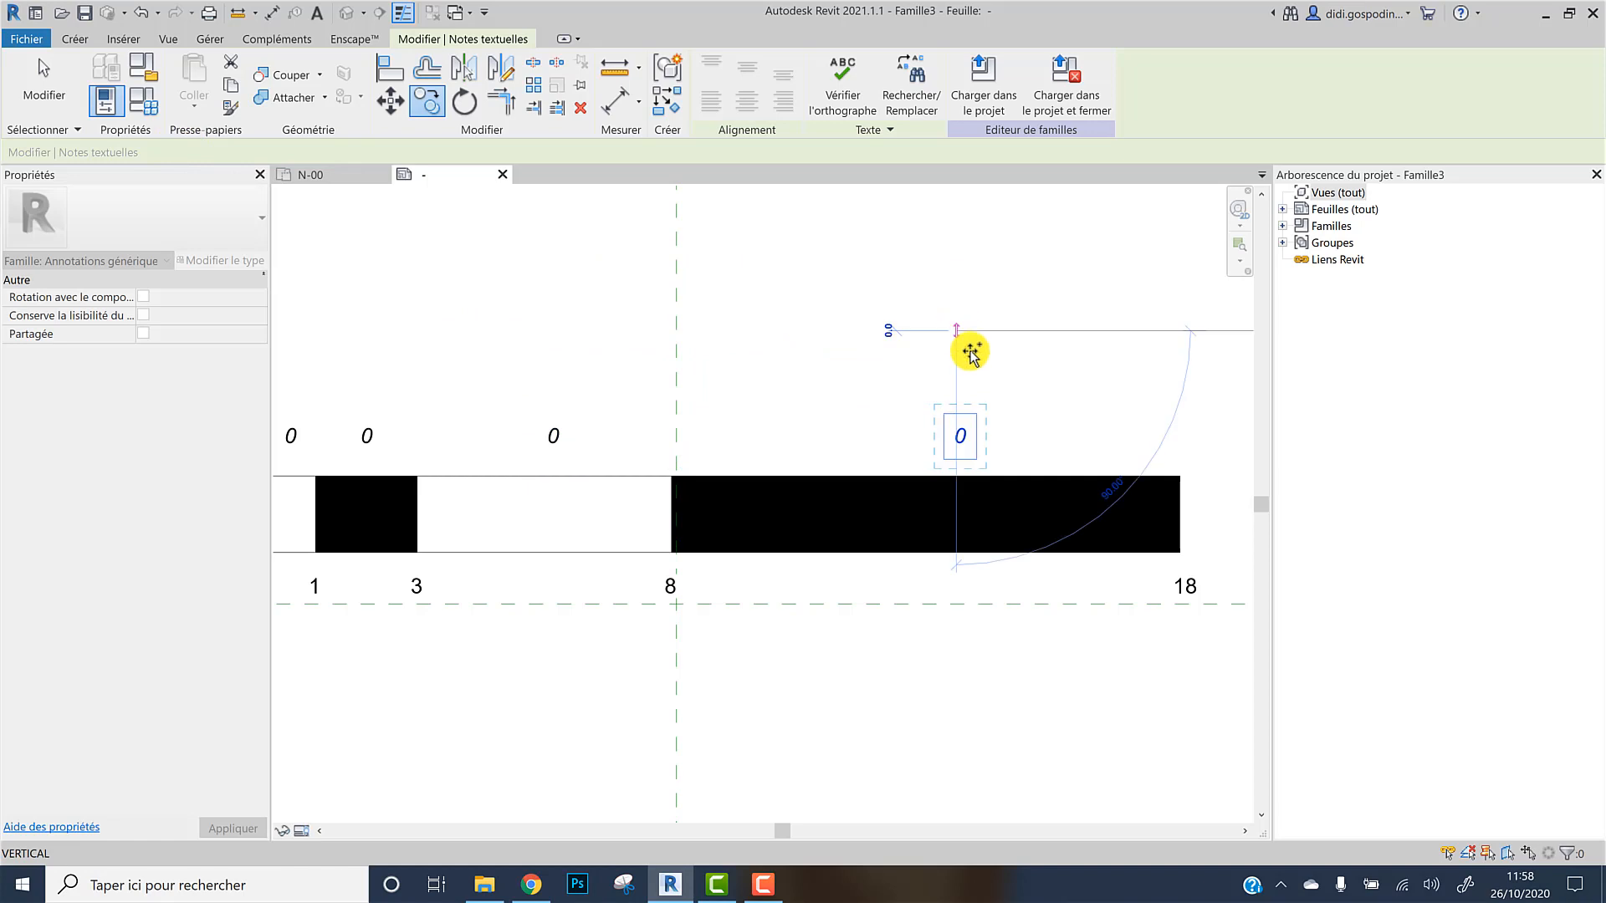
pyautogui.press('Escape')
# Change the italic label above the second segment to 2 and the one above the third segment to 5
pyautogui.click(366, 452)
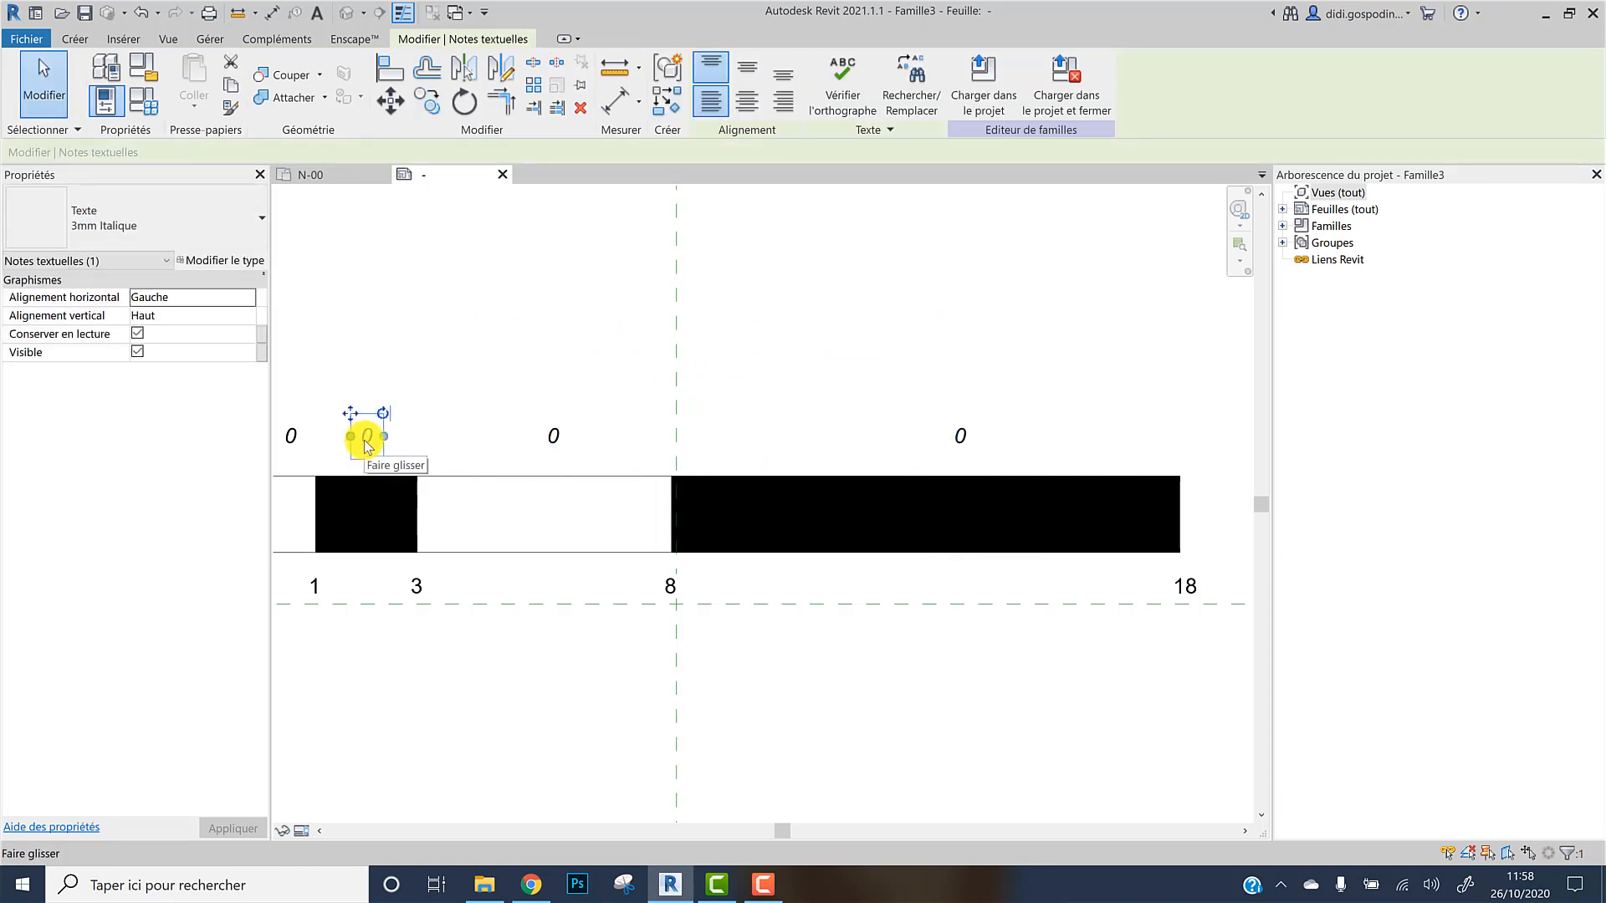
pyautogui.doubleClick(367, 439)
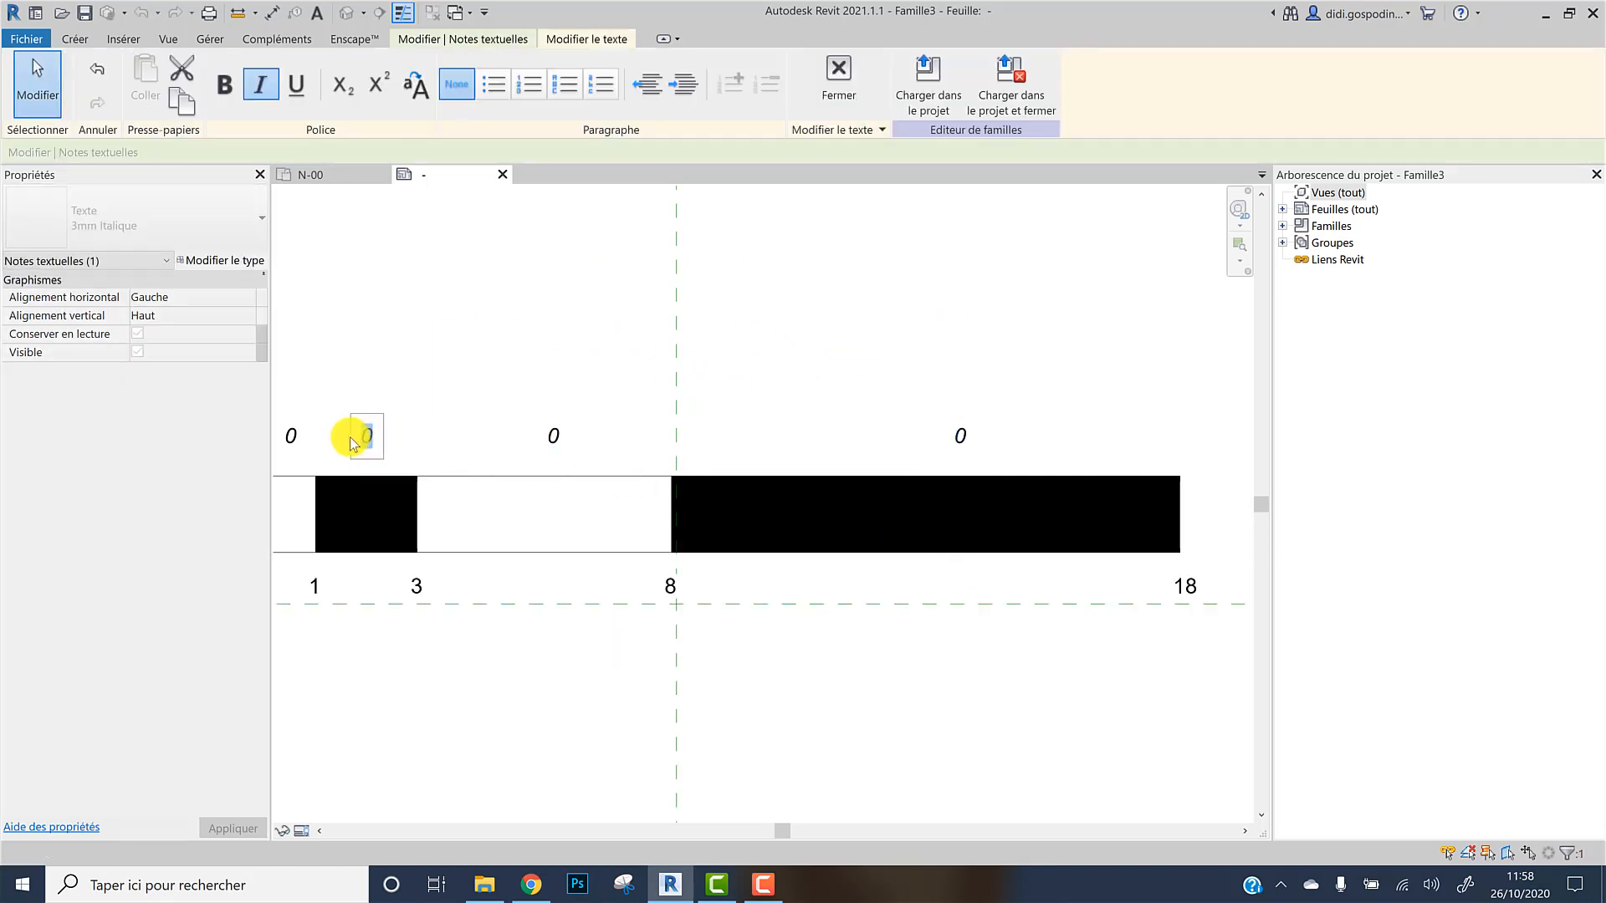
pyautogui.write('2')
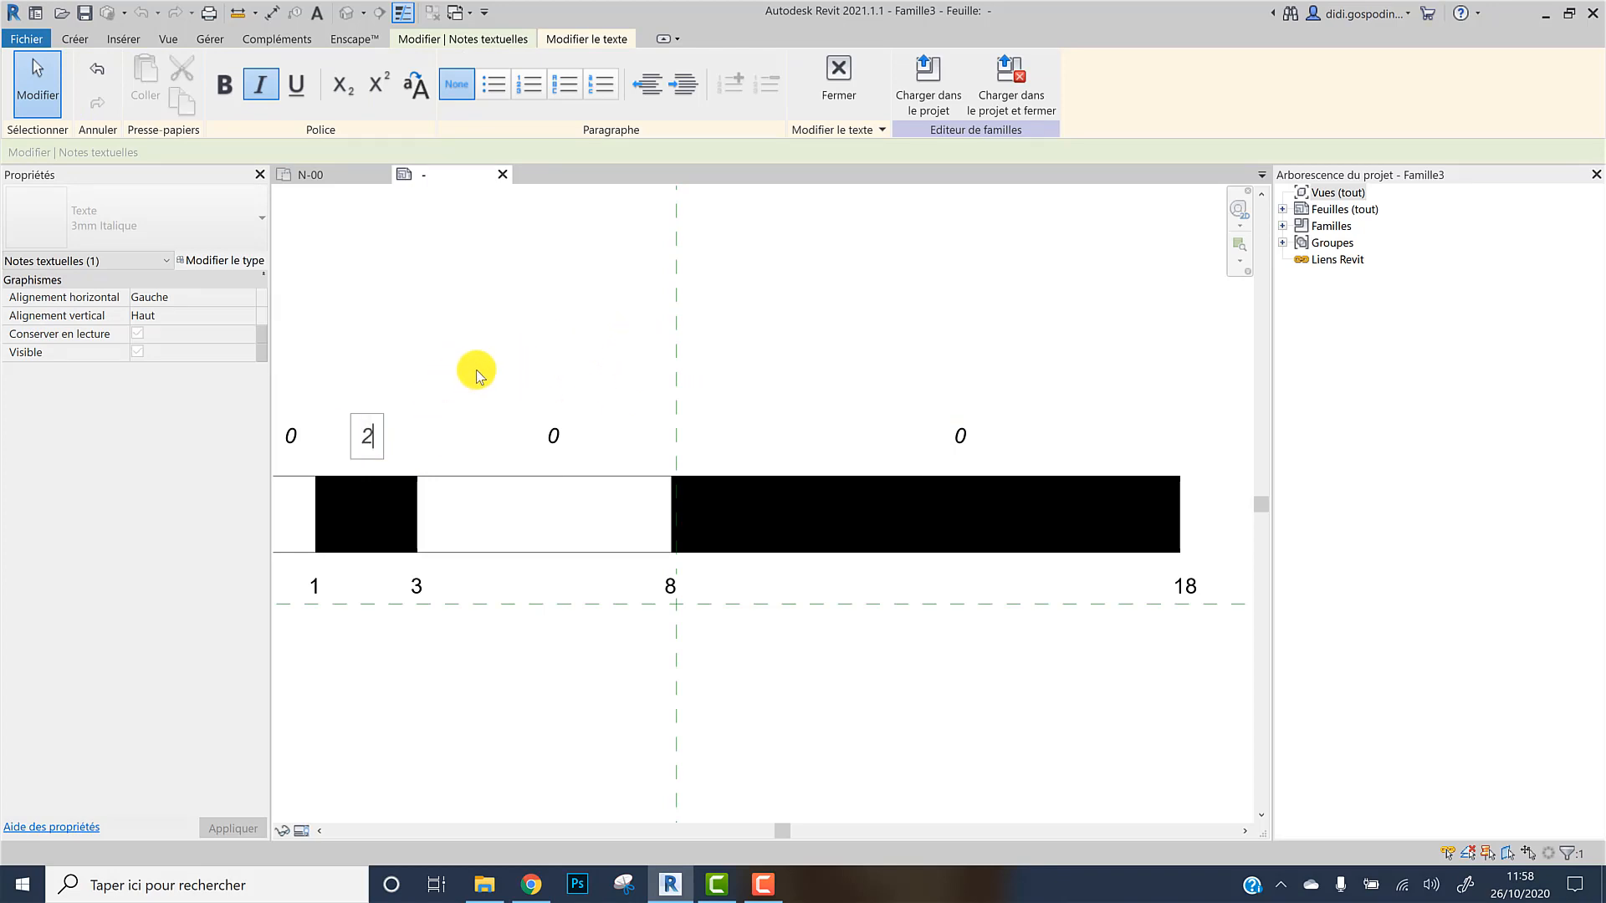
pyautogui.click(556, 432)
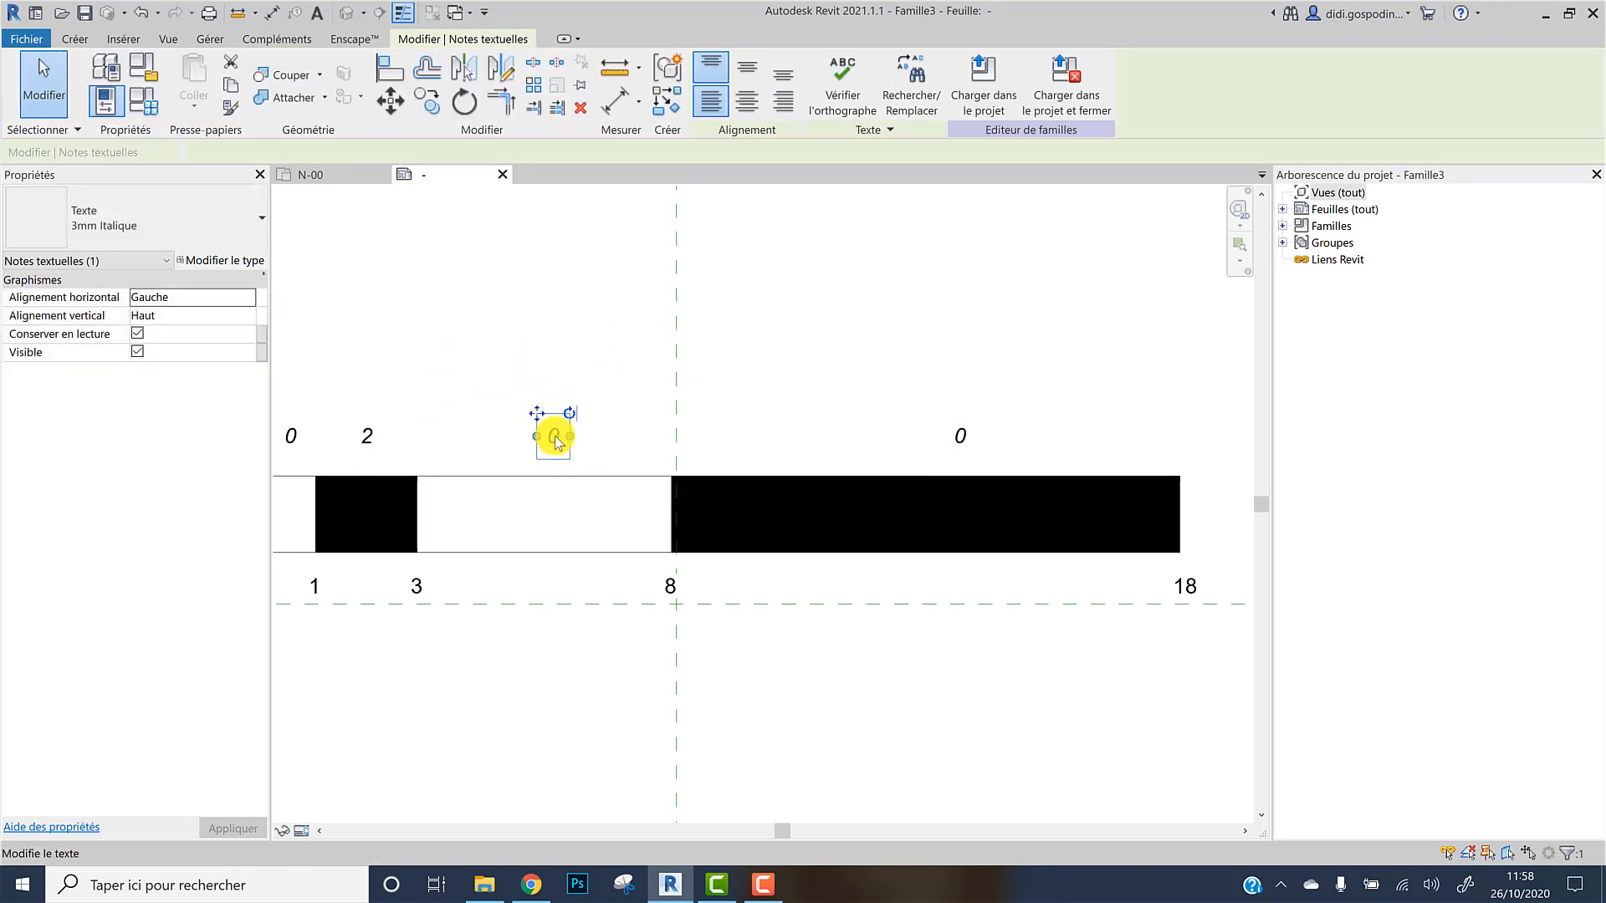
pyautogui.doubleClick(555, 438)
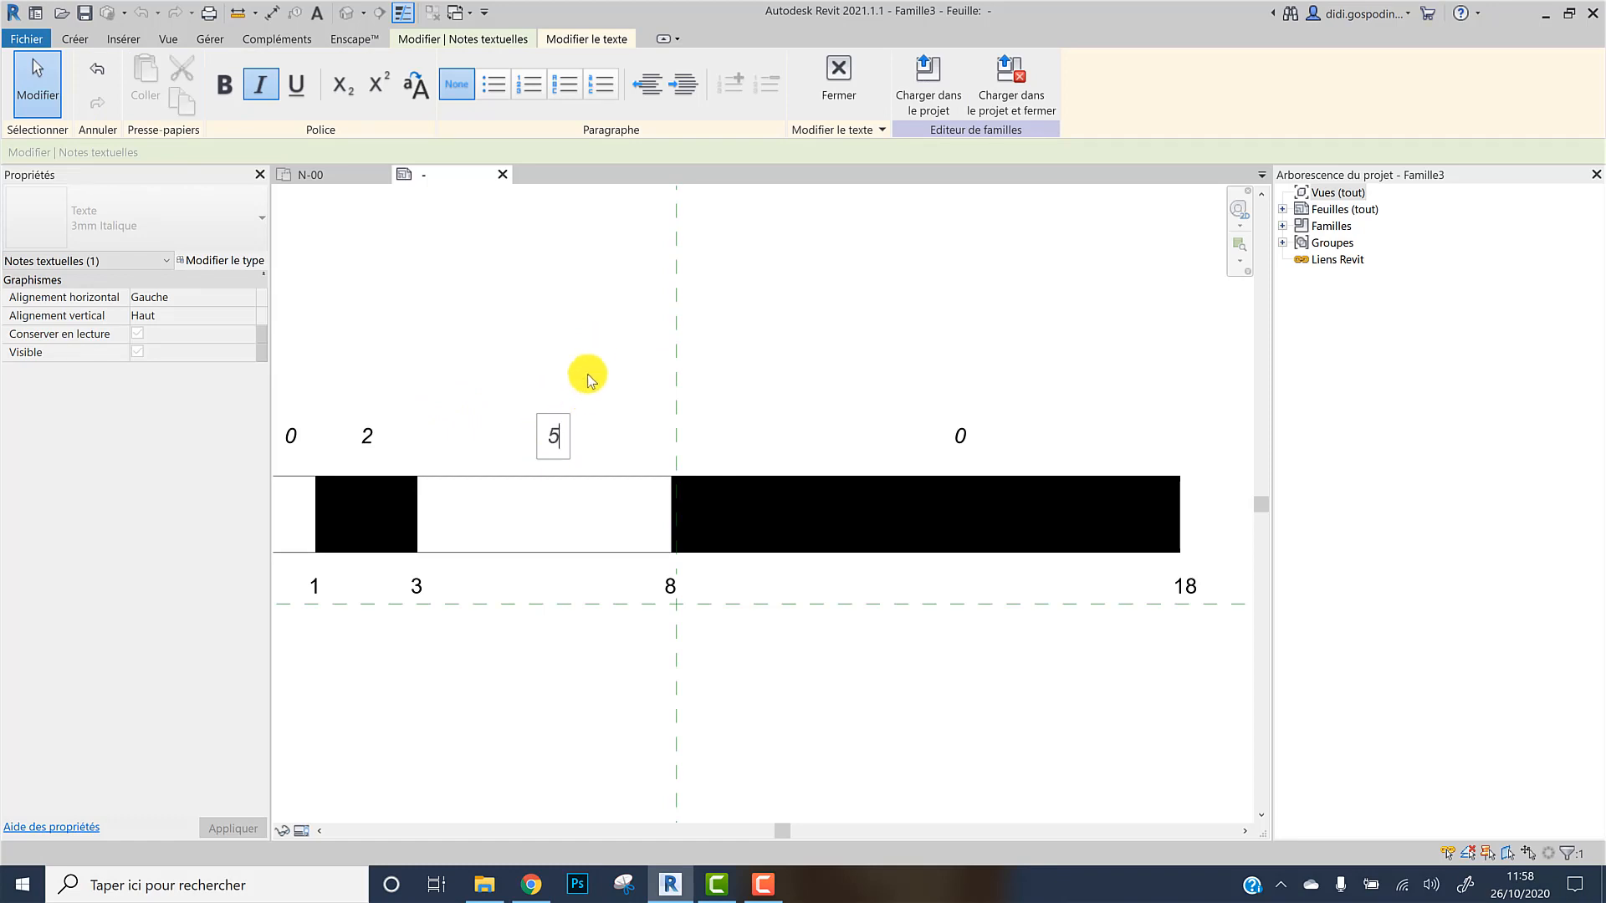
# Change the italic label above the last black segment to 10
pyautogui.click(958, 437)
pyautogui.click(958, 437)
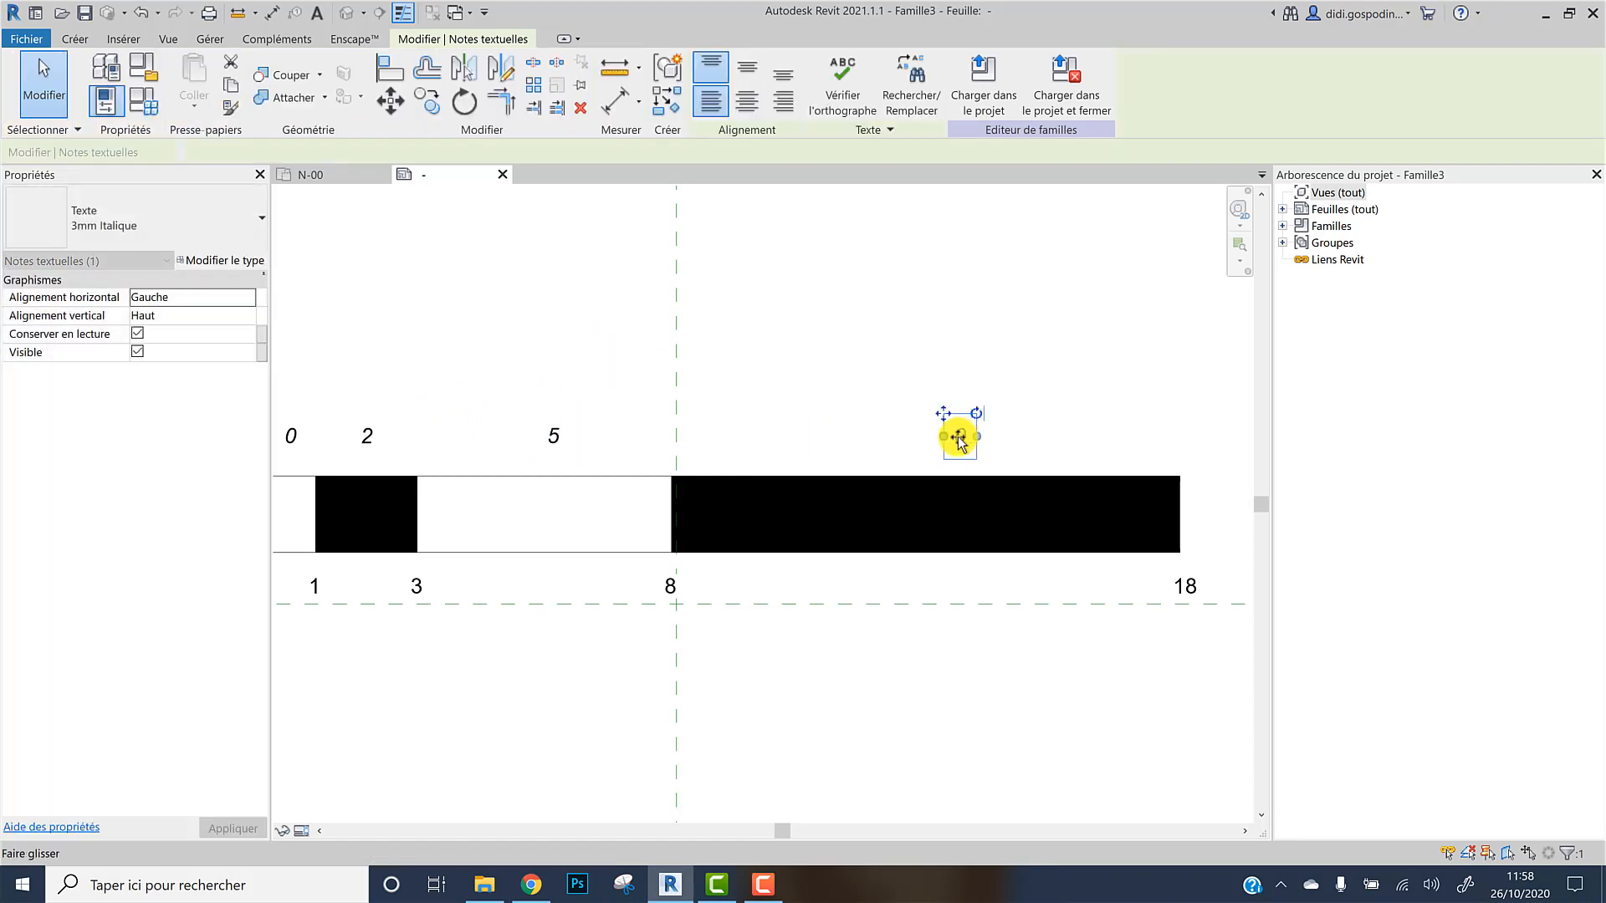
pyautogui.doubleClick(959, 436)
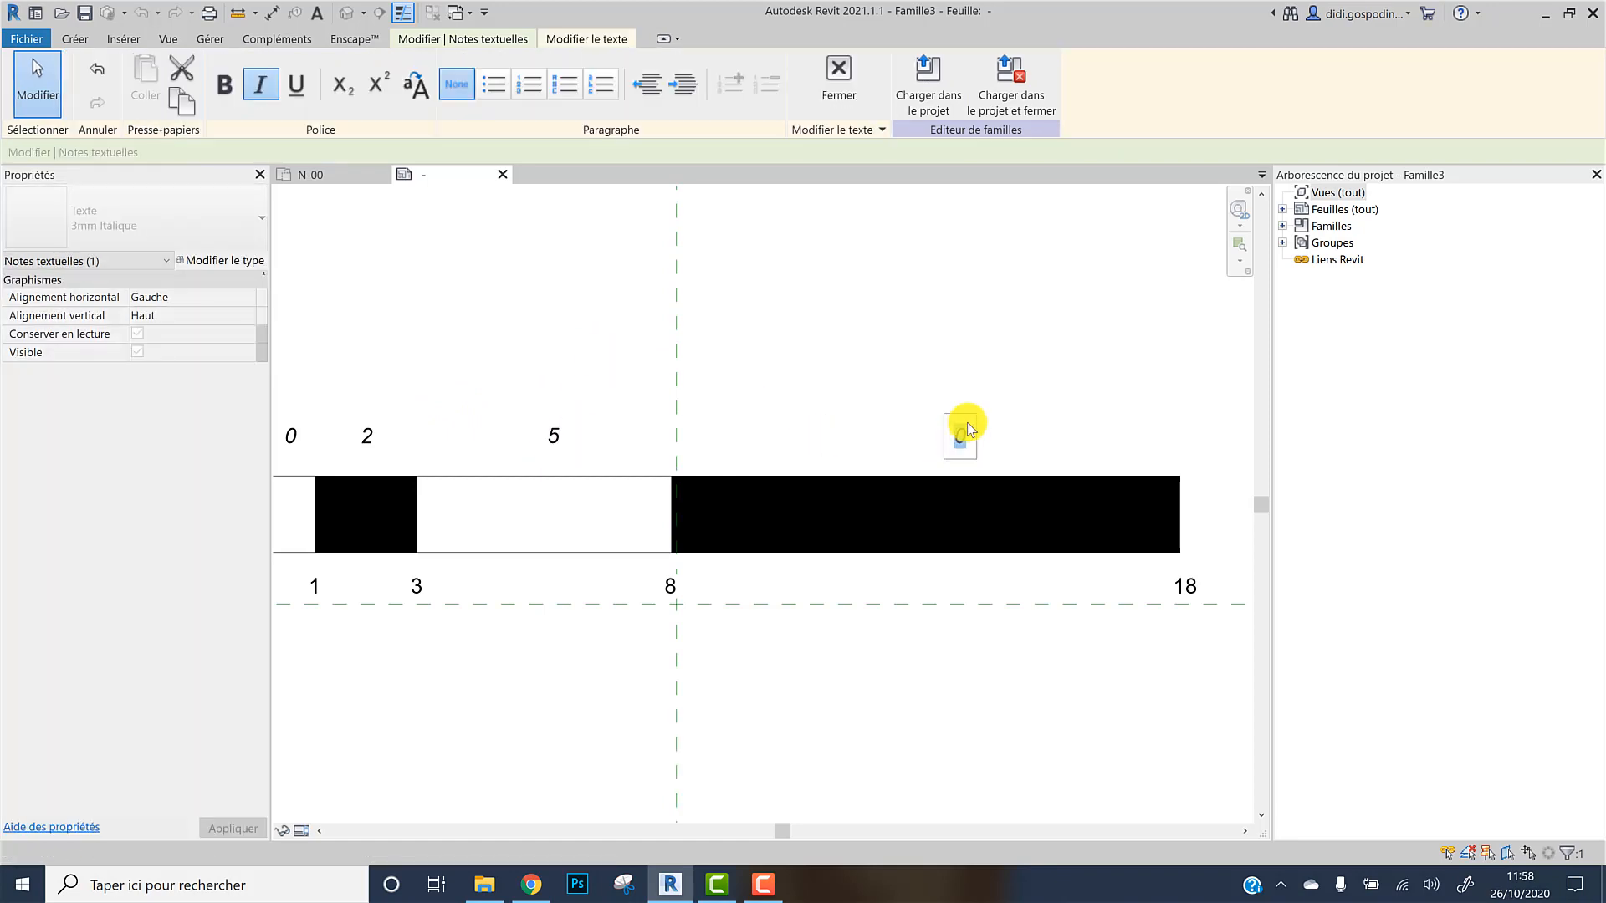
pyautogui.write('10')
pyautogui.click(961, 343)
pyautogui.scroll(-2, 1010, 408)
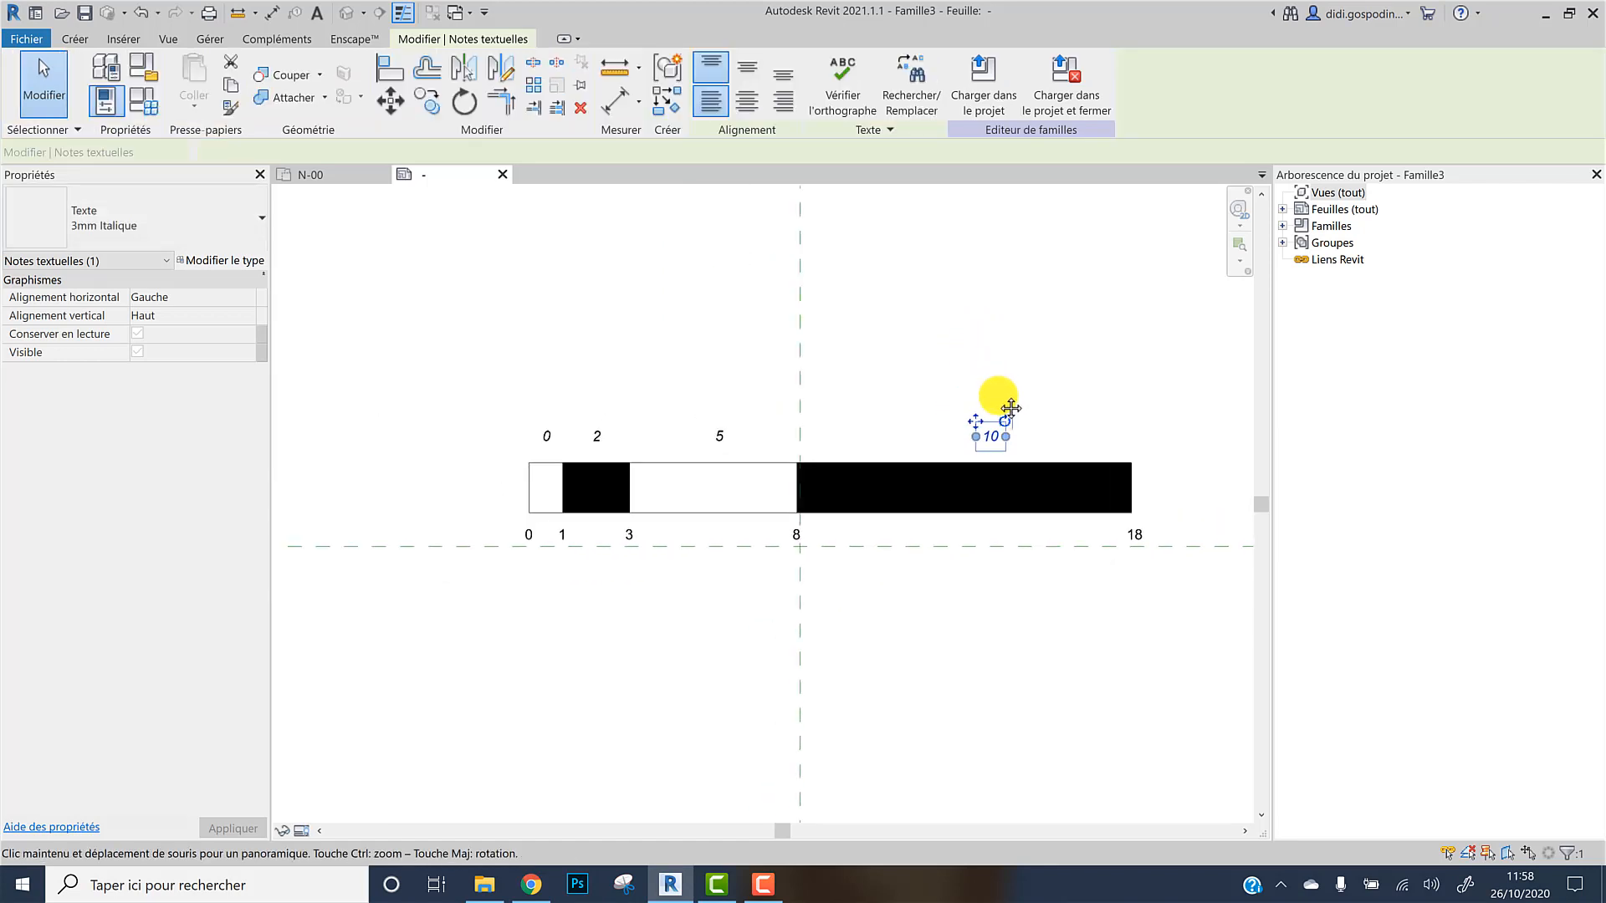
pyautogui.press('Escape')
# Save the family to the desktop (Bureau) as F3DF_Repère d'échelle
pyautogui.hotkey('ctrl', 's')
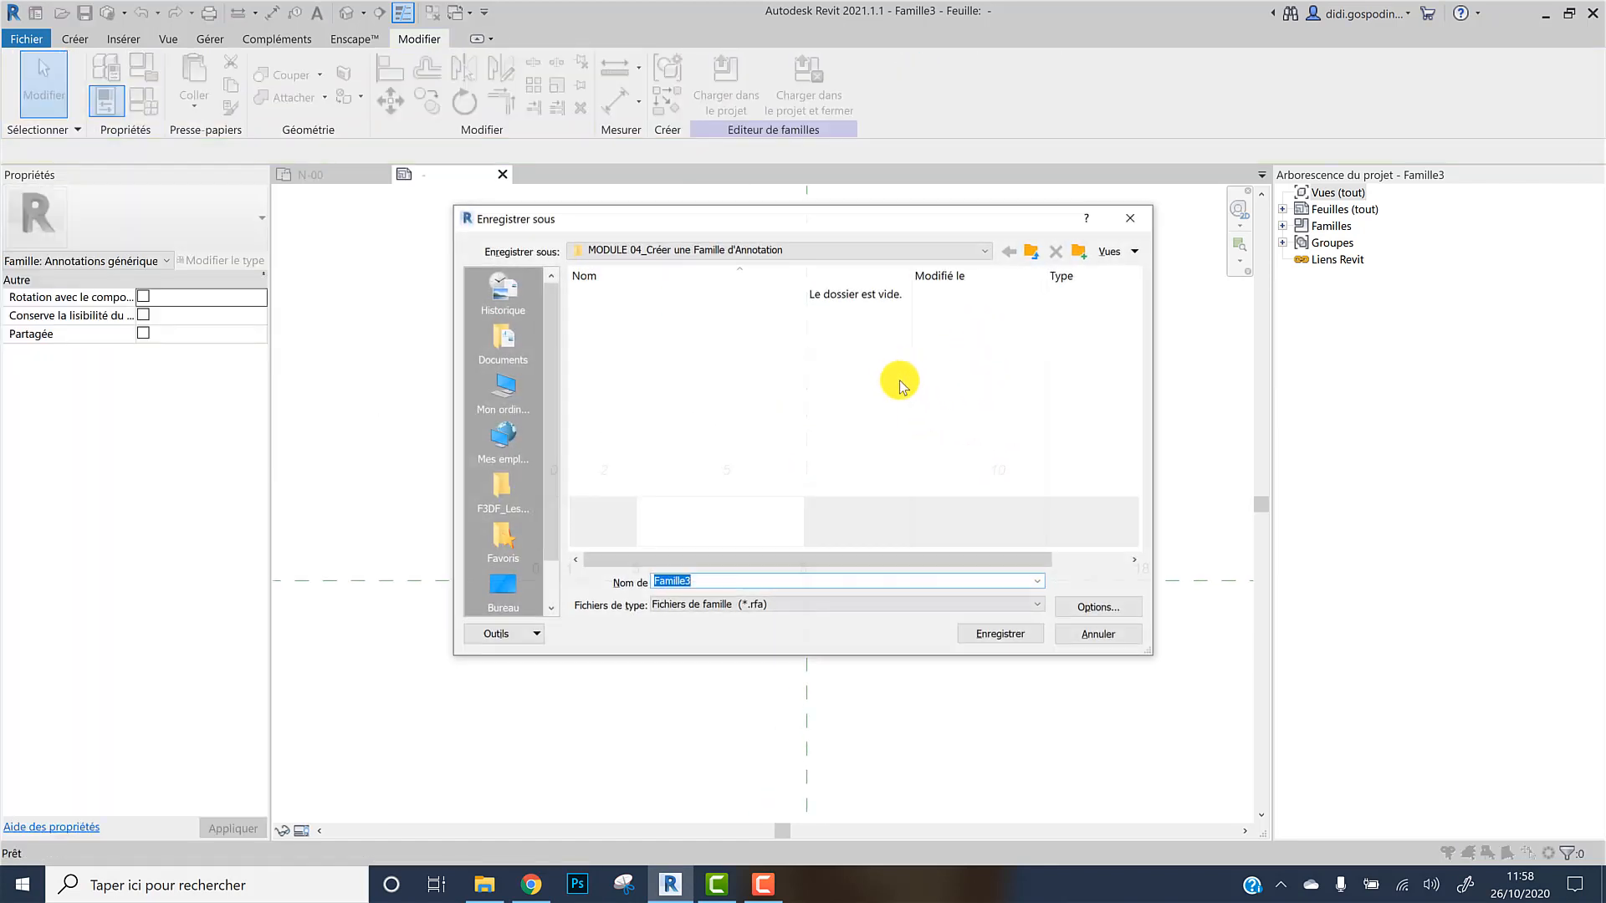
pyautogui.click(715, 888)
pyautogui.click(504, 583)
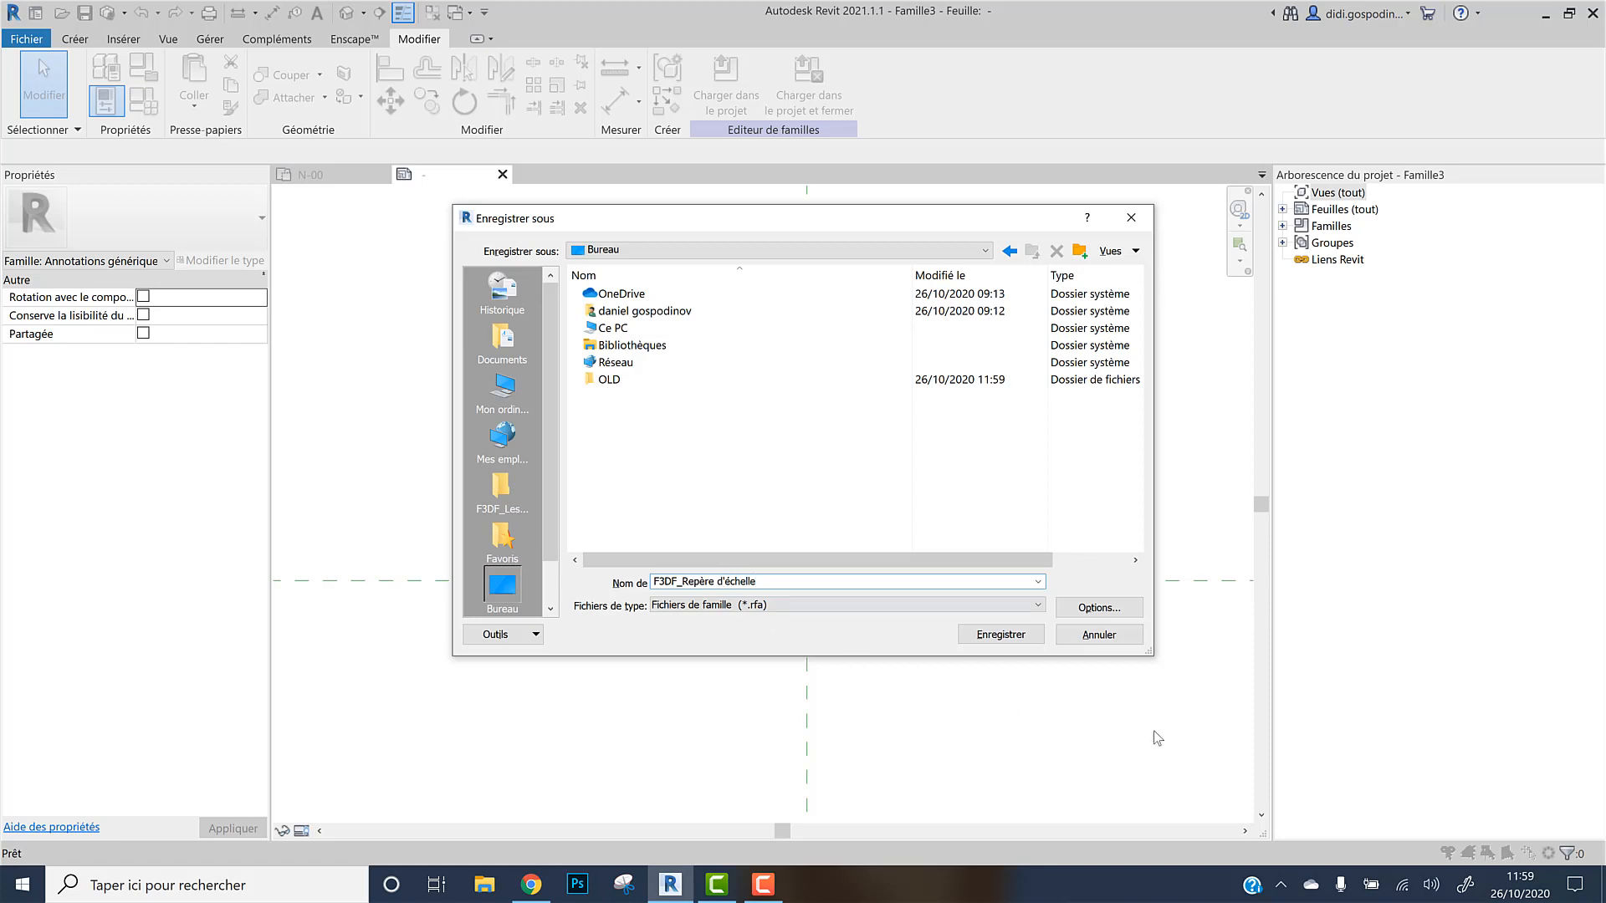
pyautogui.click(999, 636)
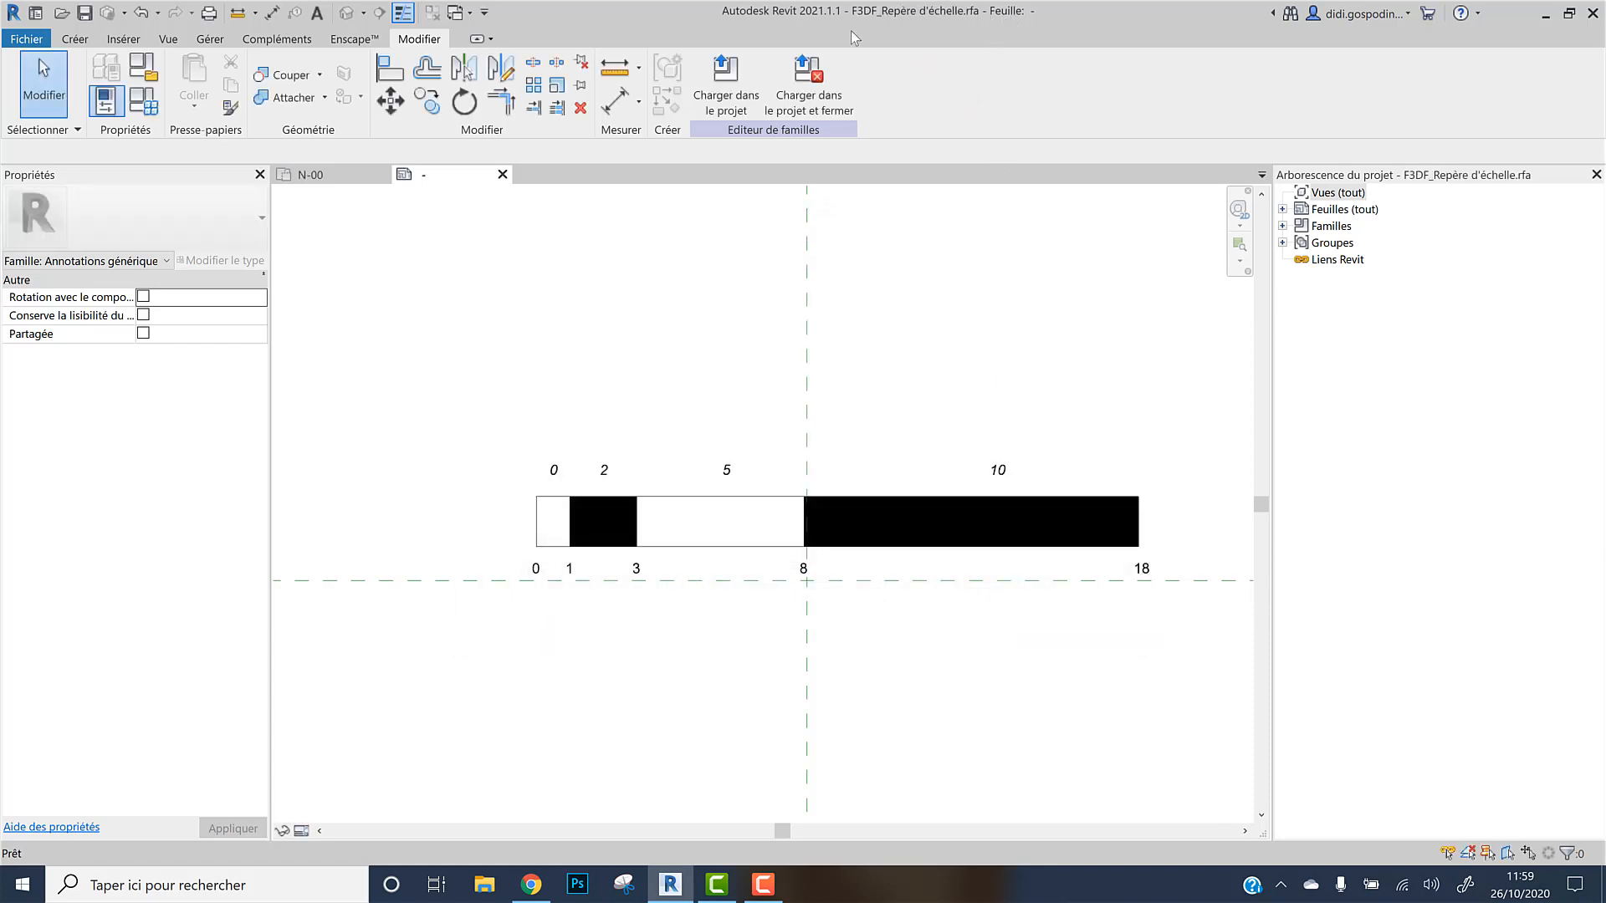
# Load the scale bar family into the project and place one instance on plan N-00, below the salon near grid G
pyautogui.click(726, 83)
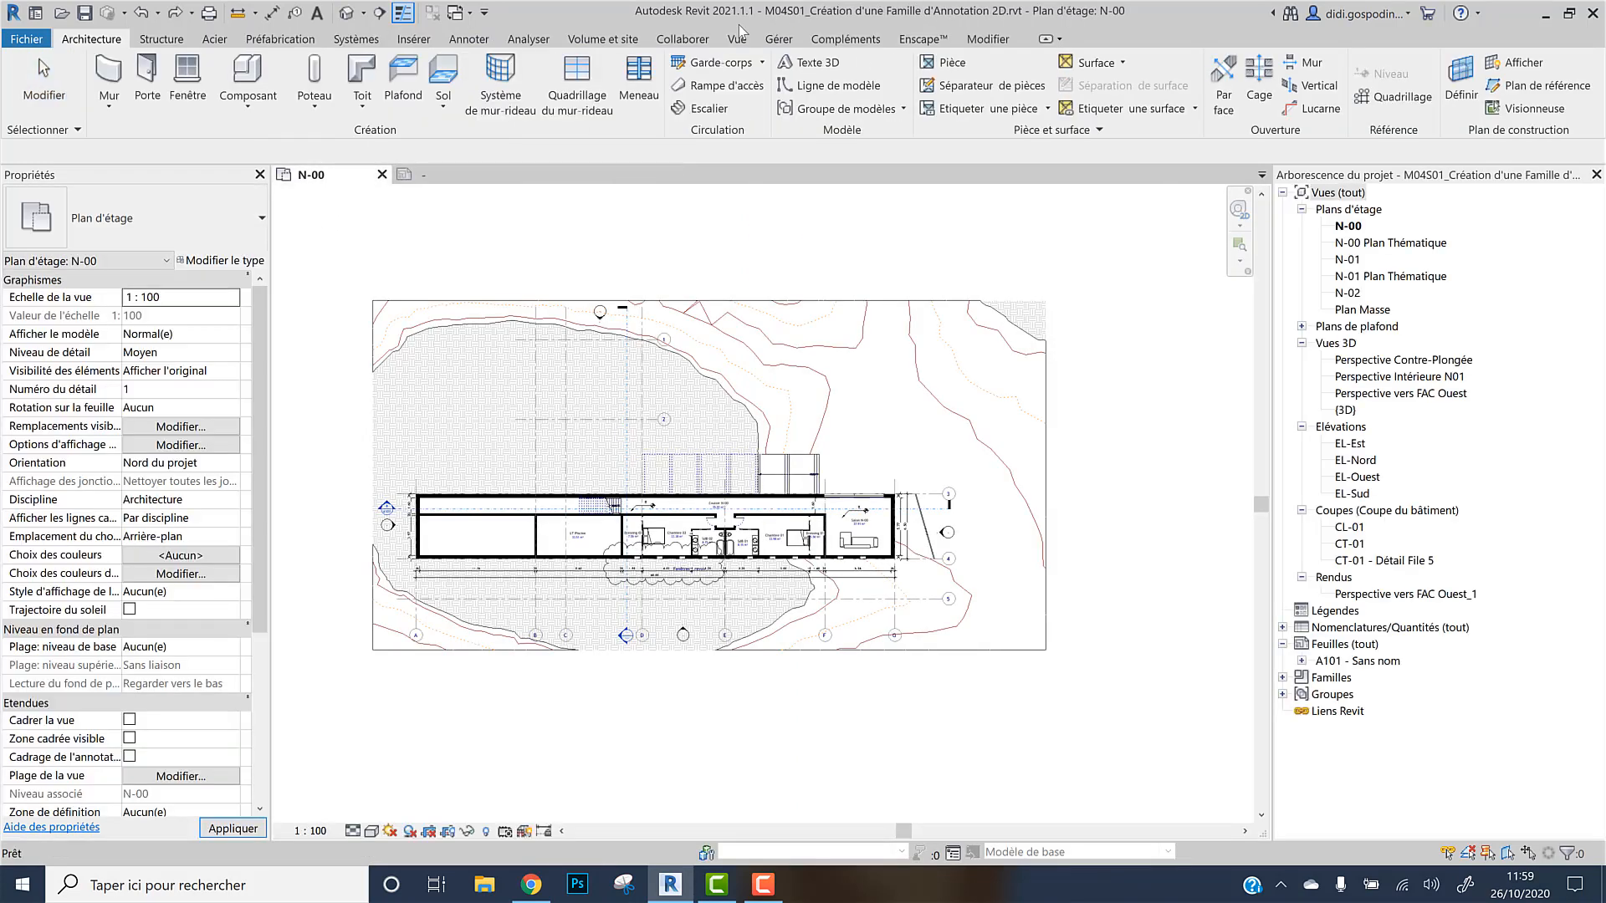
pyautogui.click(451, 176)
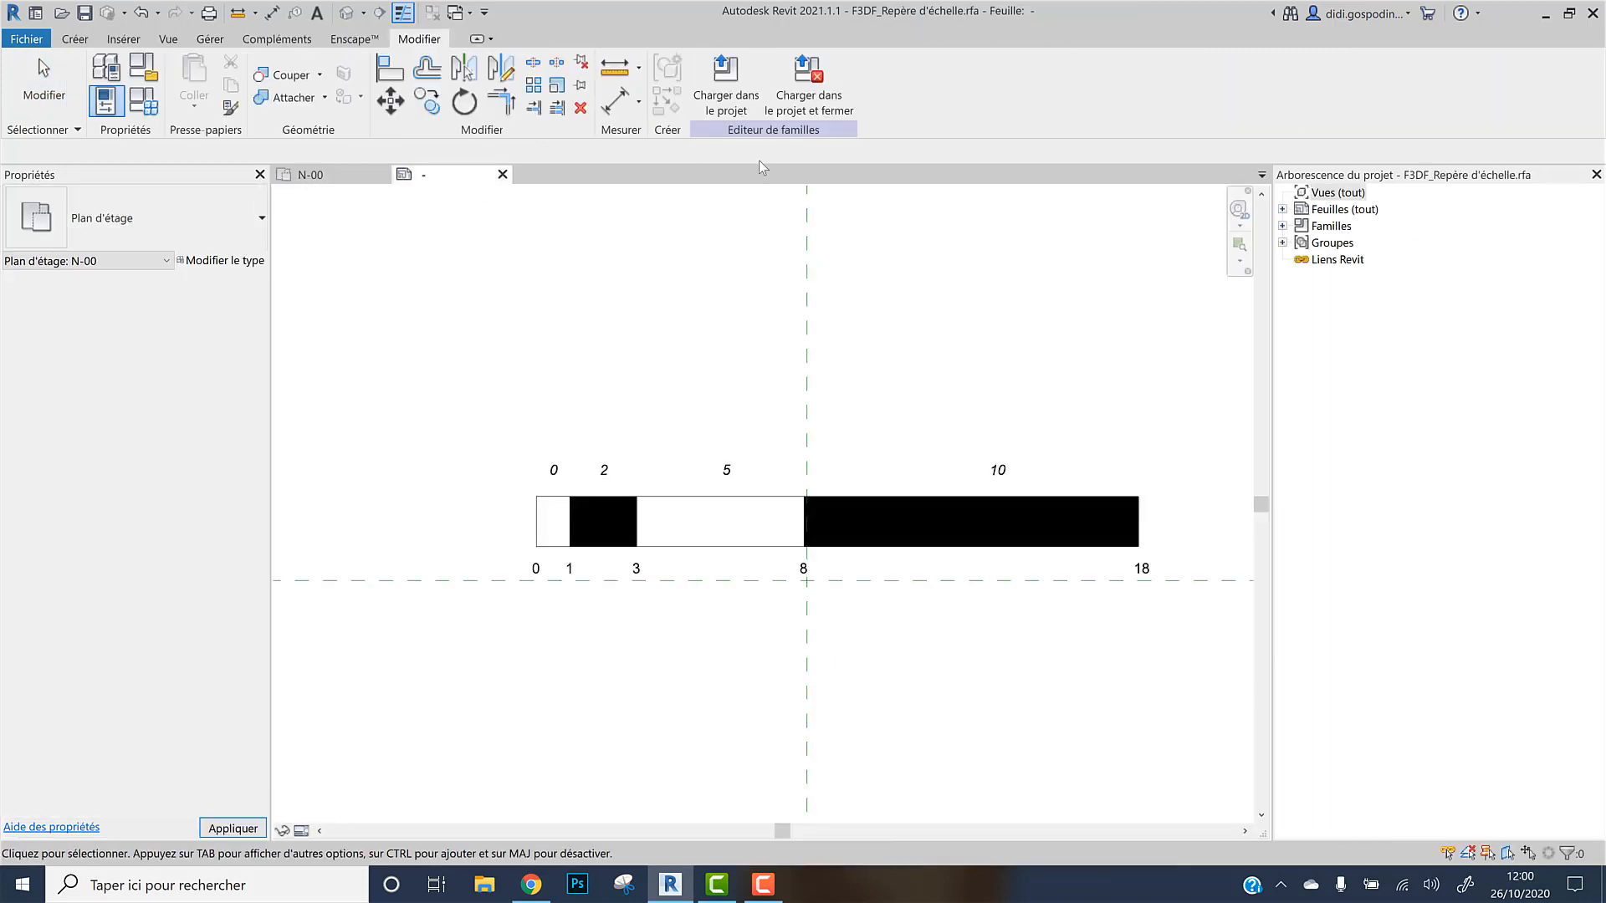
pyautogui.click(725, 84)
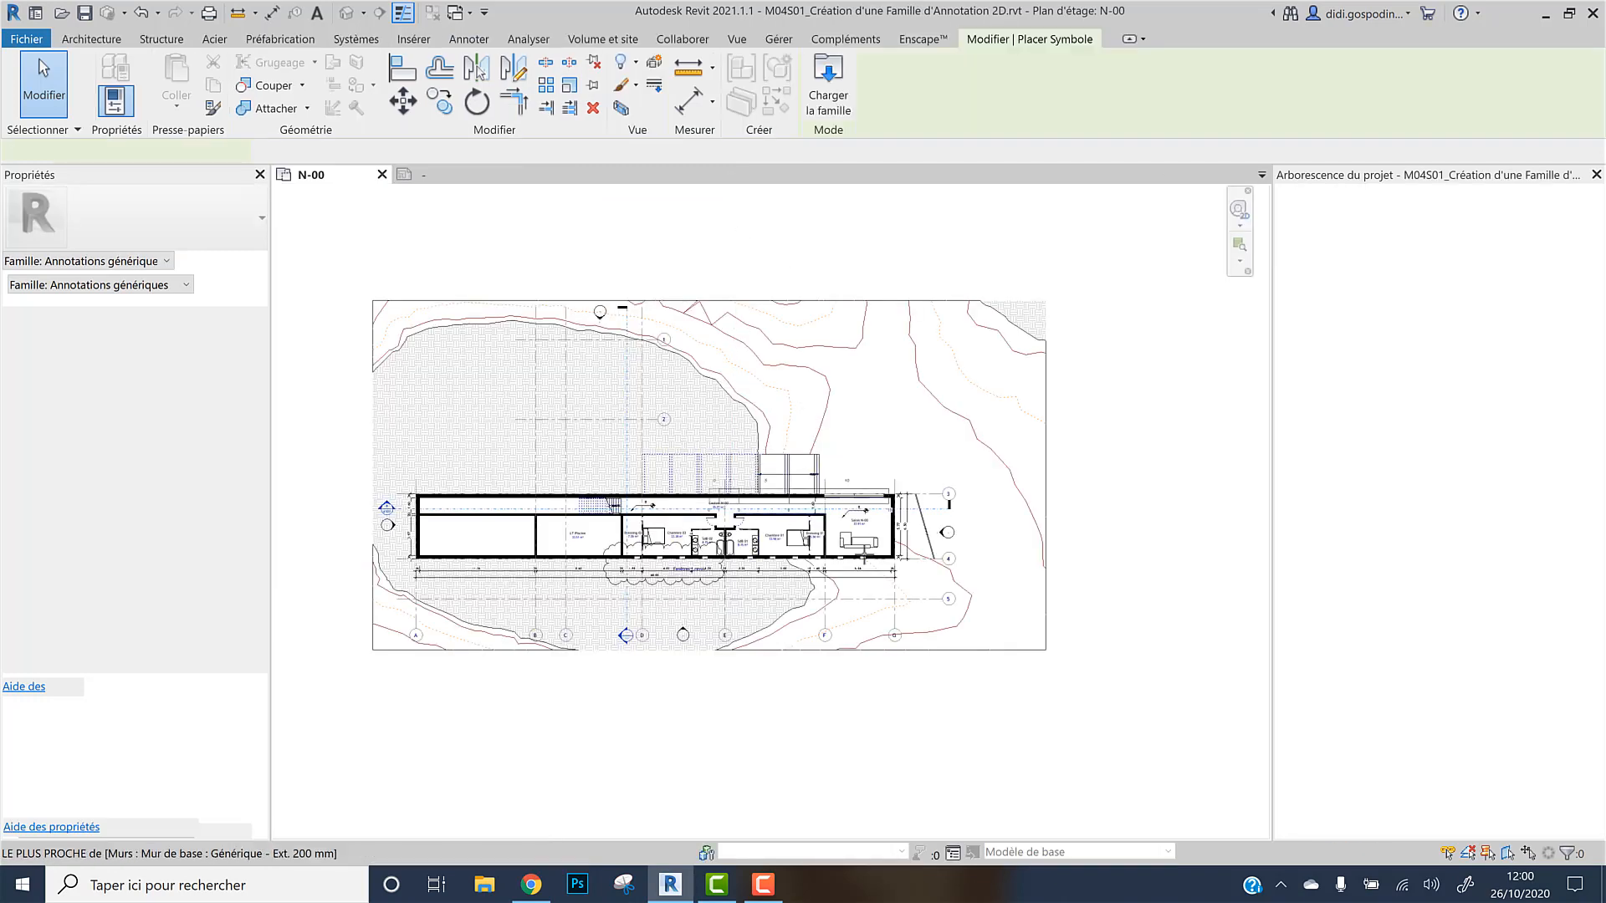
pyautogui.scroll(3, 920, 634)
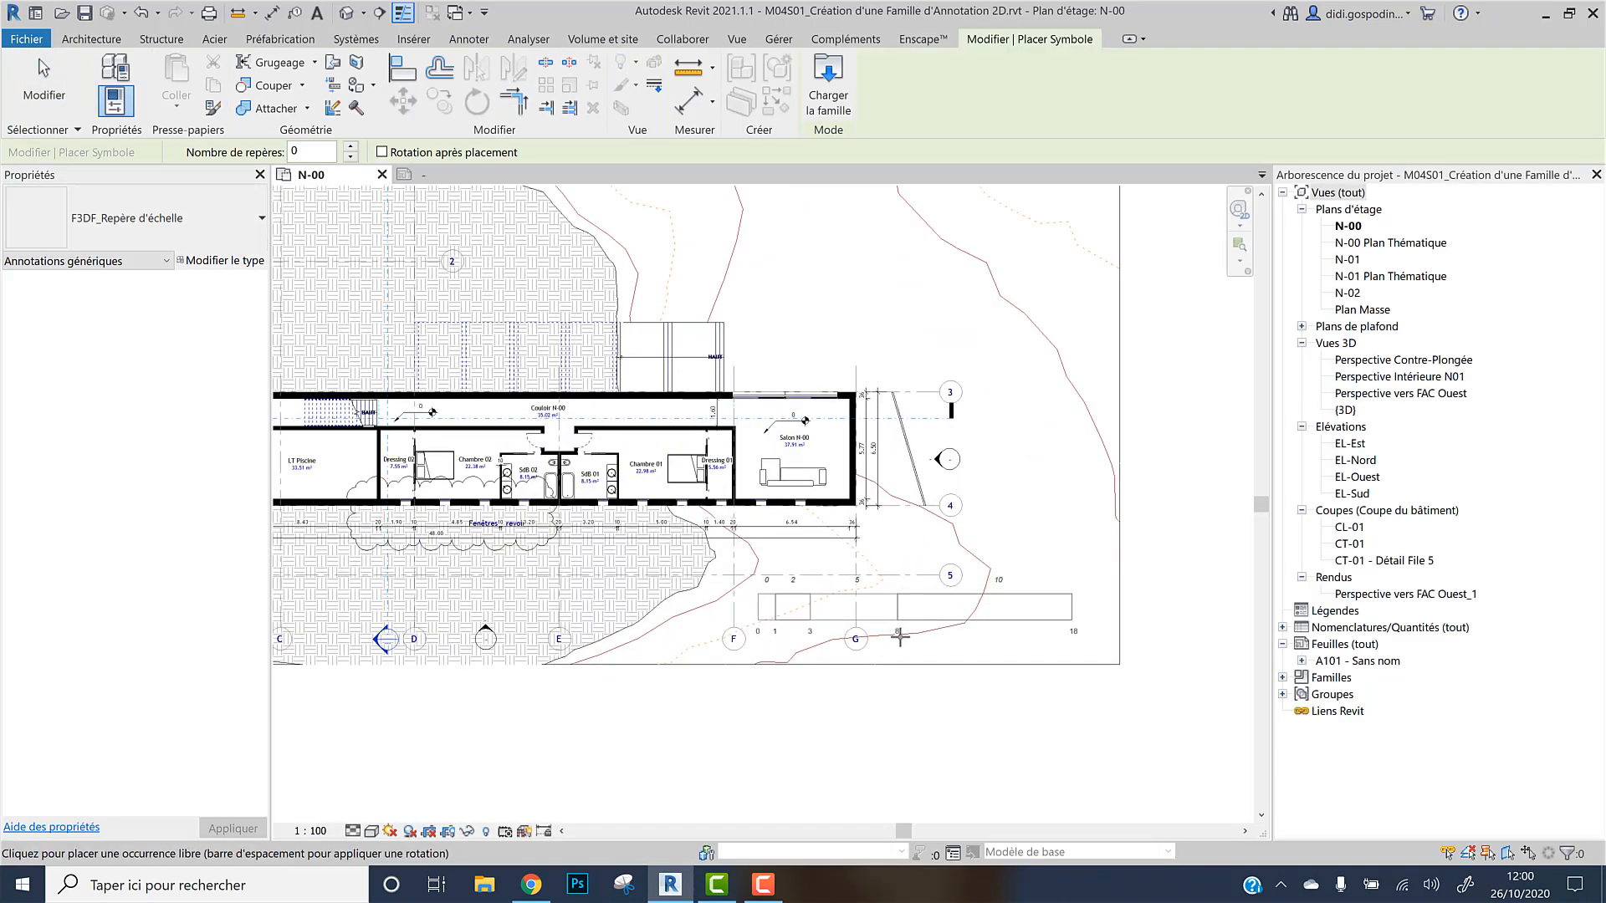
pyautogui.click(901, 637)
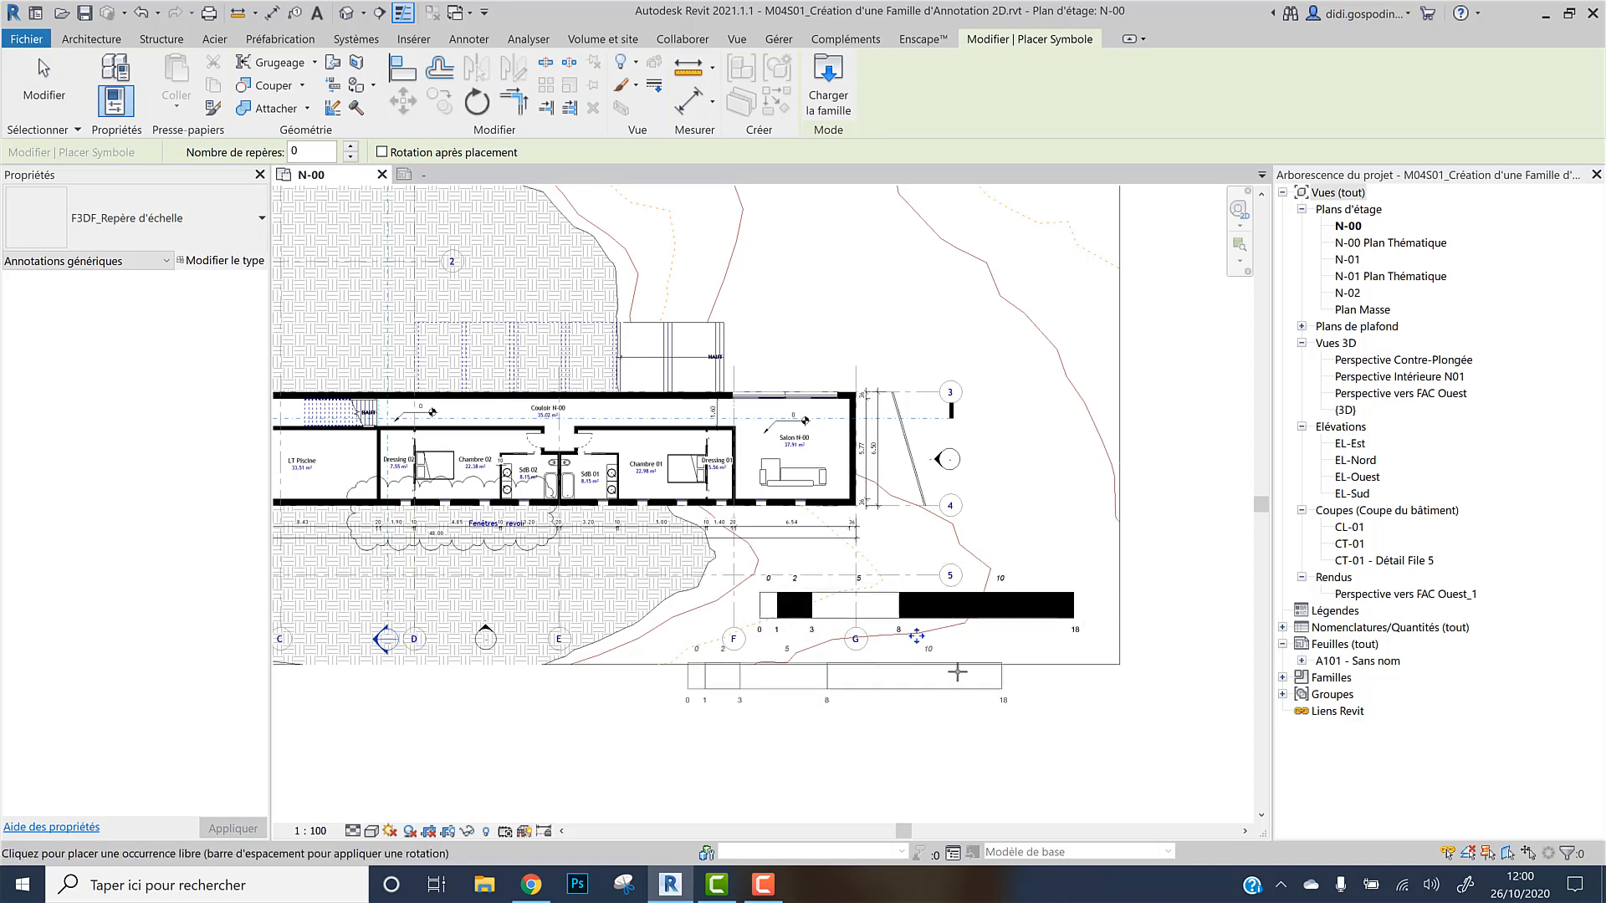
pyautogui.press('Escape')
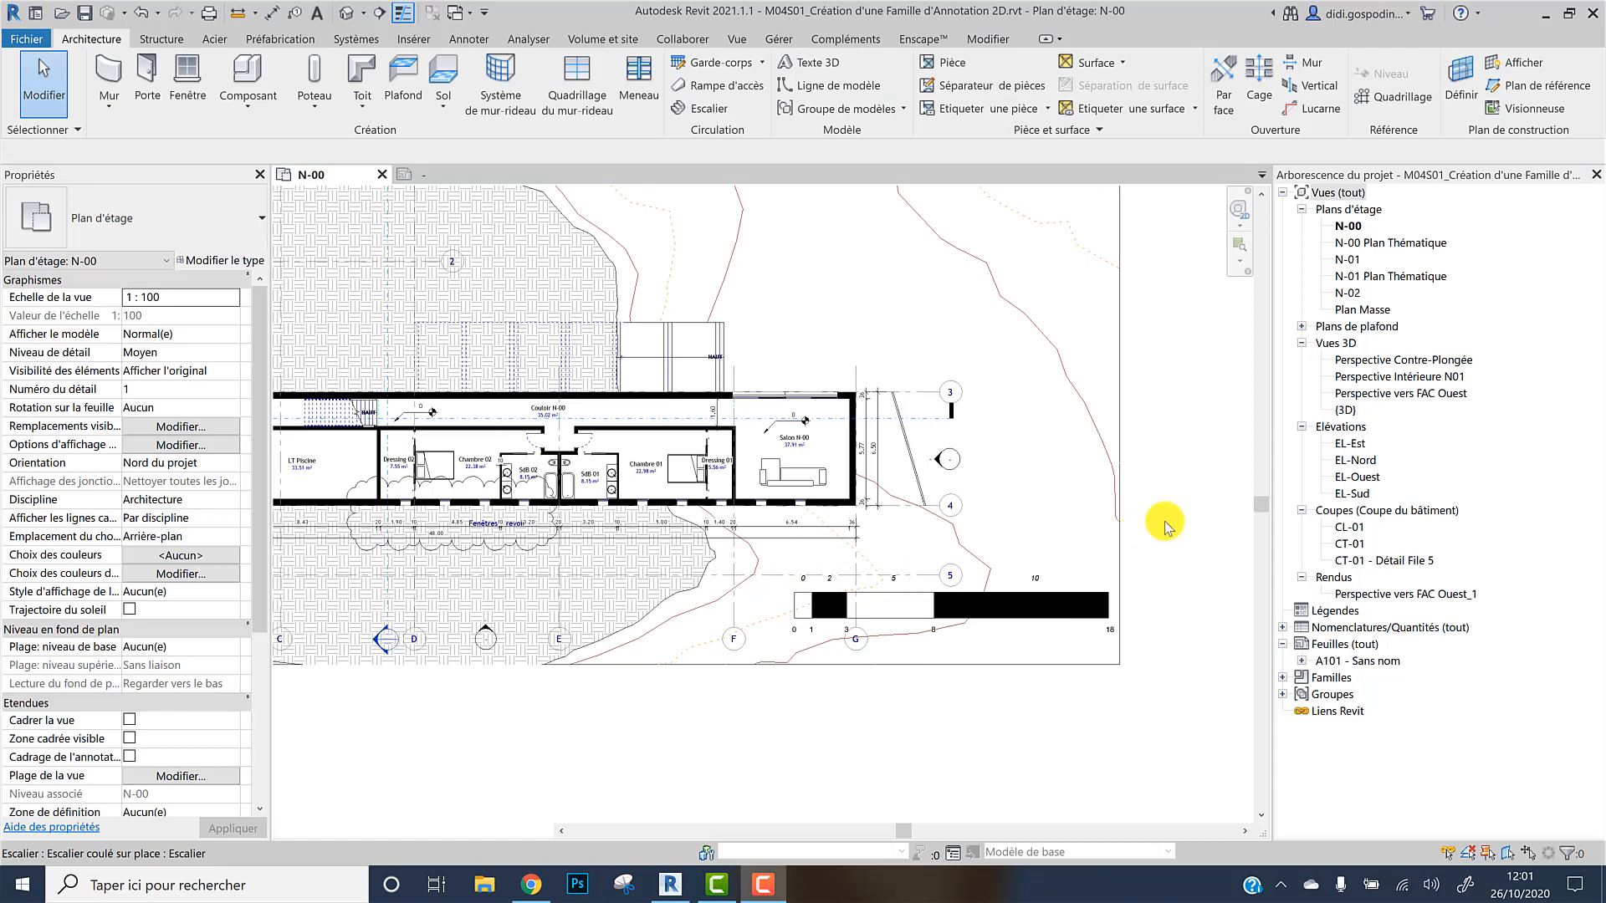
# Open the placed scale bar's family for editing and move its upper outline and four italic labels down about 10 mm
pyautogui.scroll(-2, 920, 602)
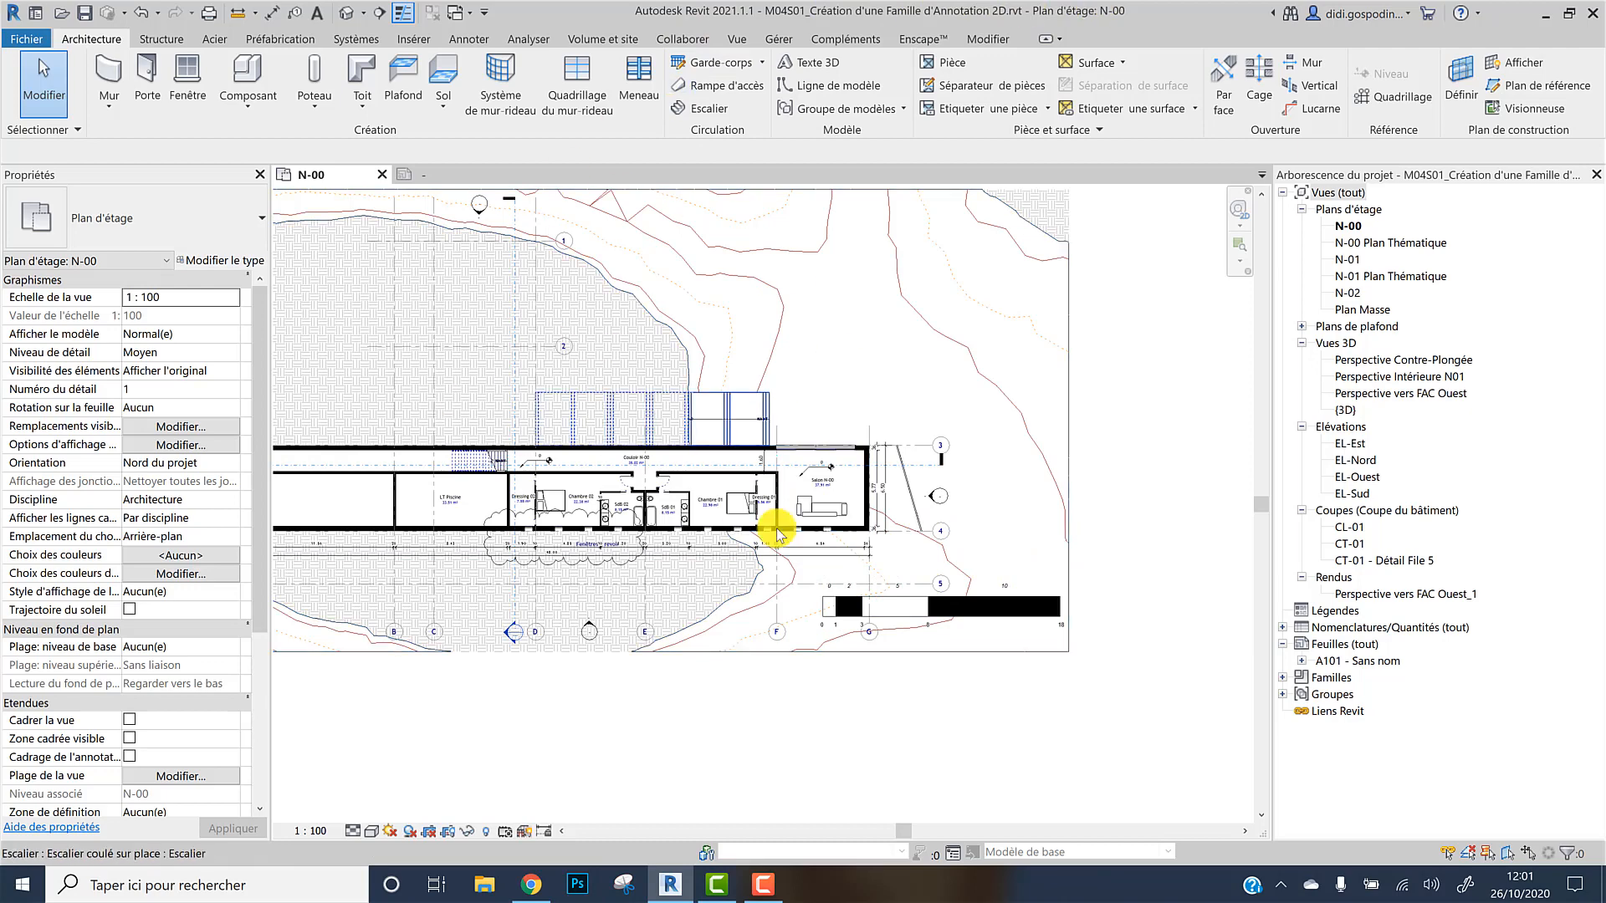
pyautogui.click(968, 610)
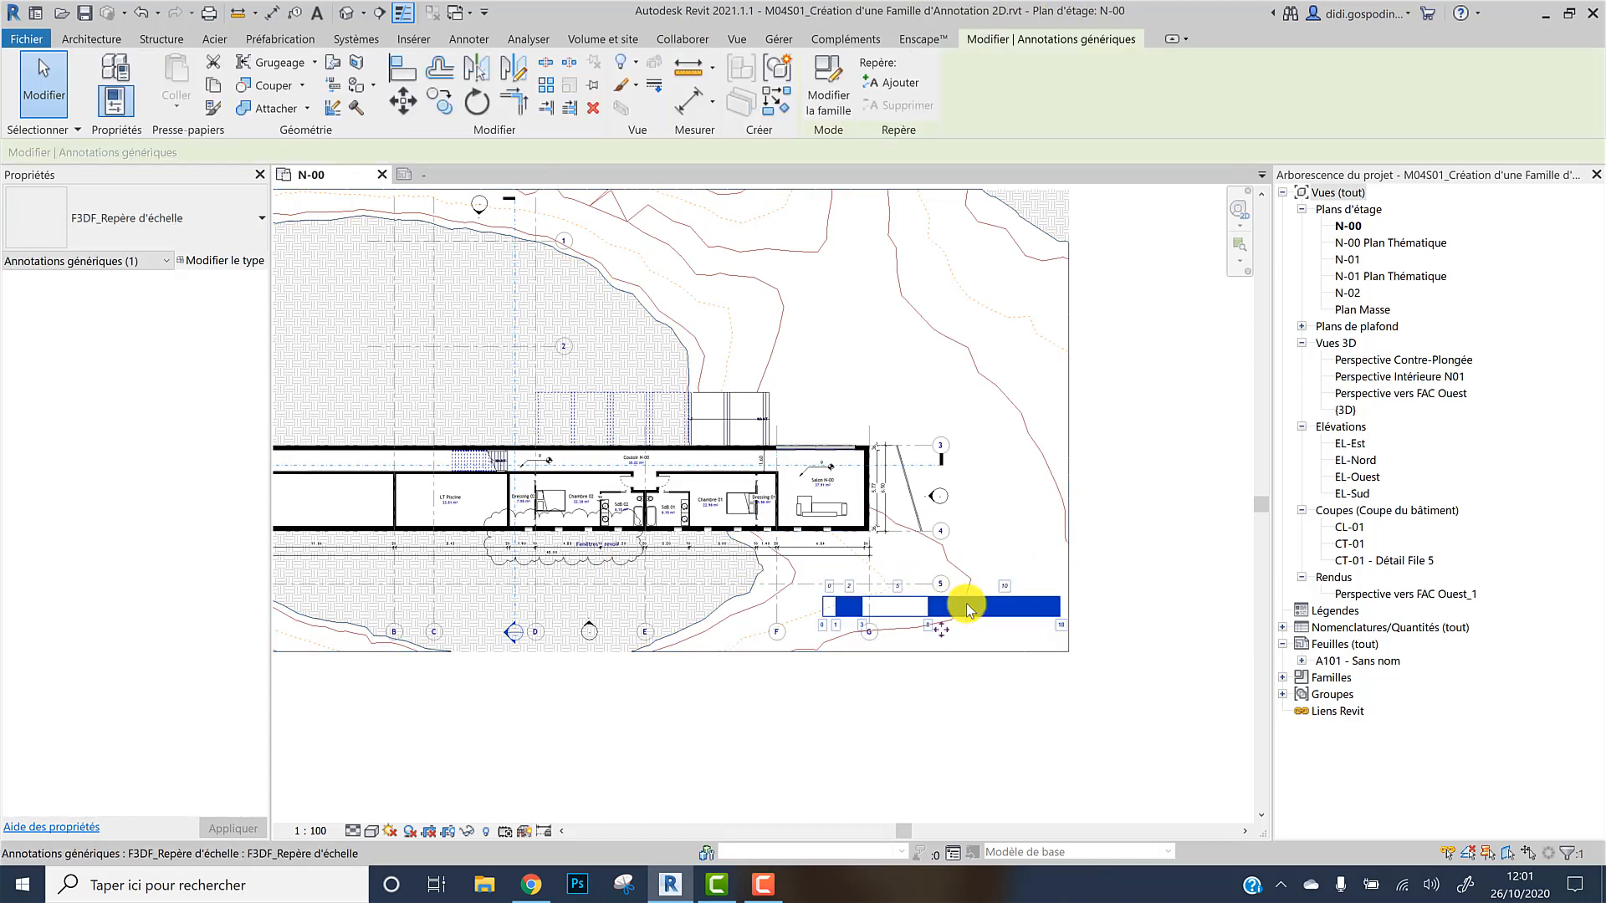
pyautogui.click(816, 110)
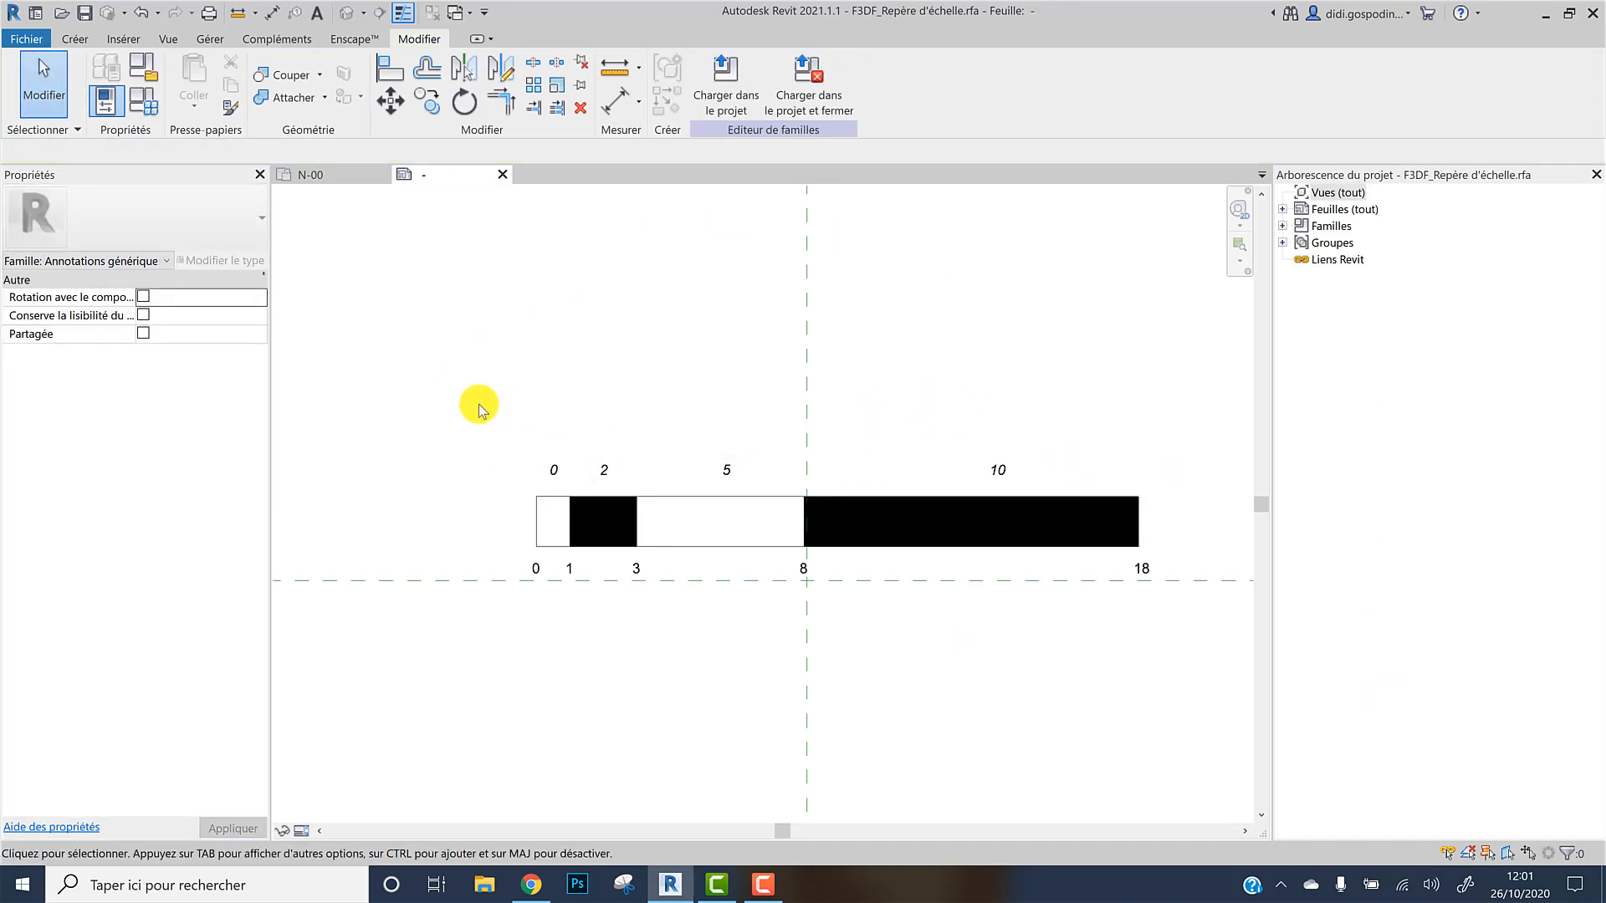
pyautogui.moveTo(462, 404); pyautogui.dragTo(1176, 520)
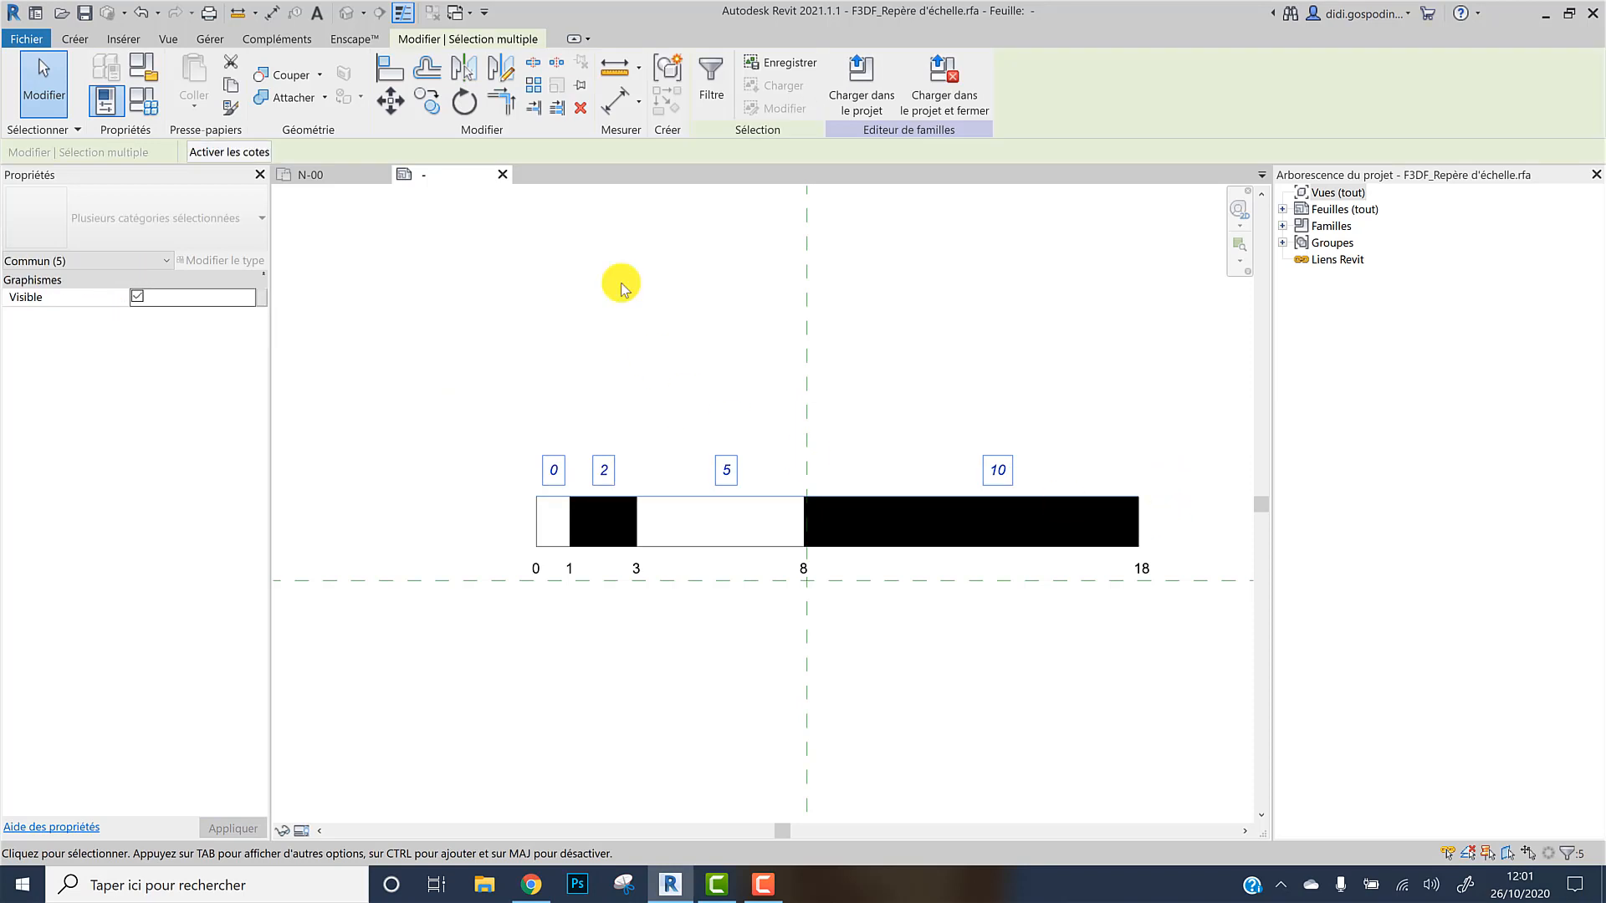
pyautogui.click(407, 109)
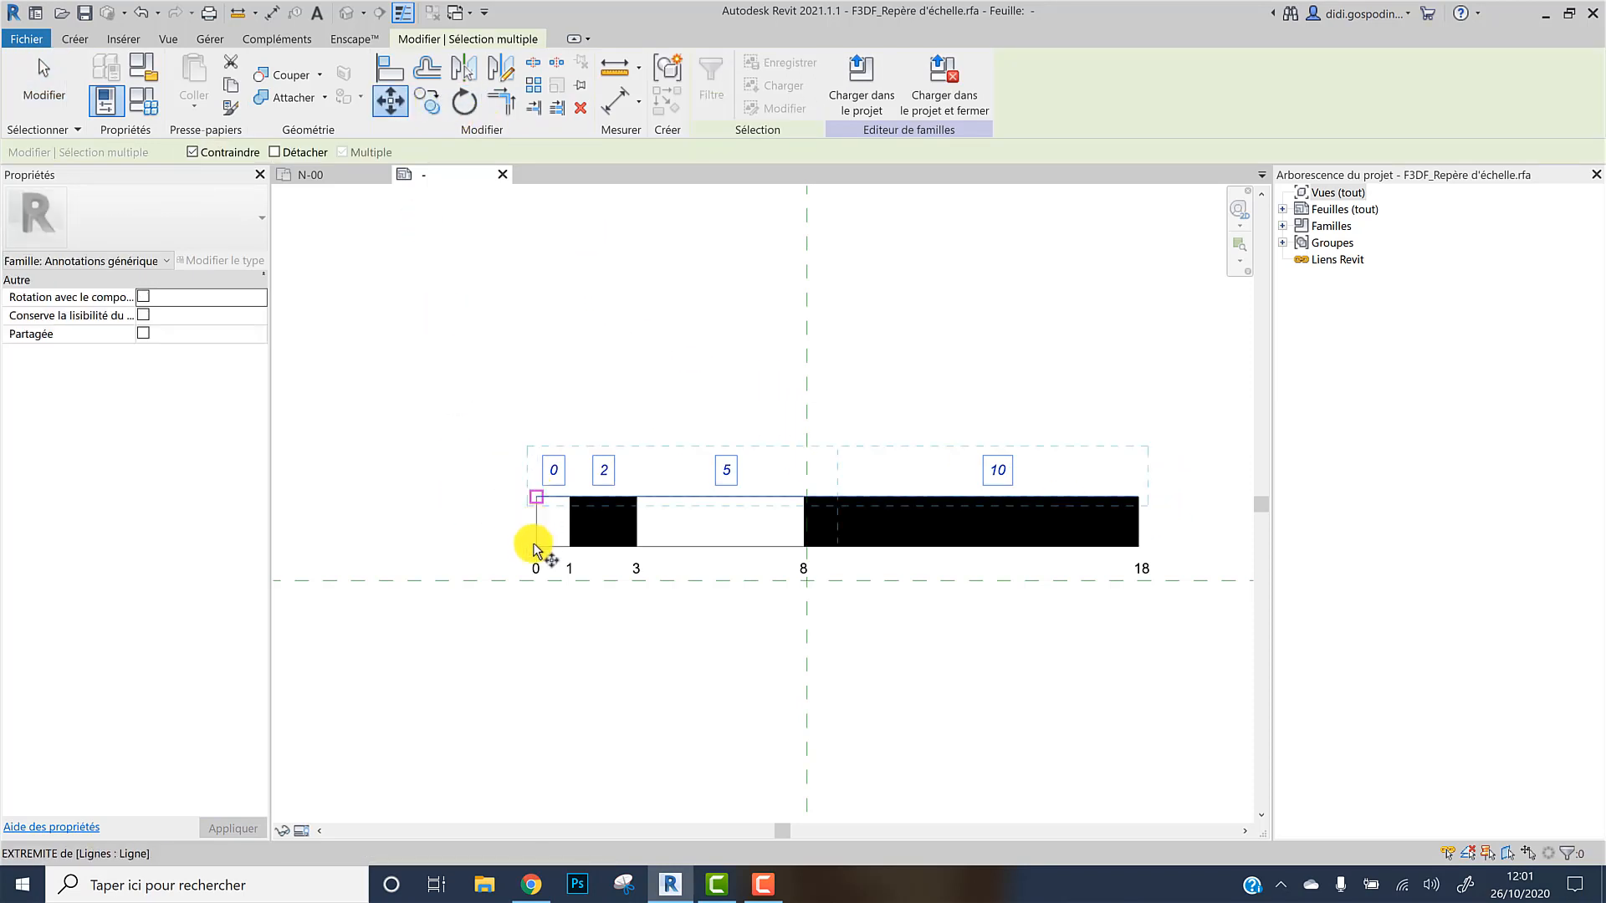
pyautogui.click(542, 499)
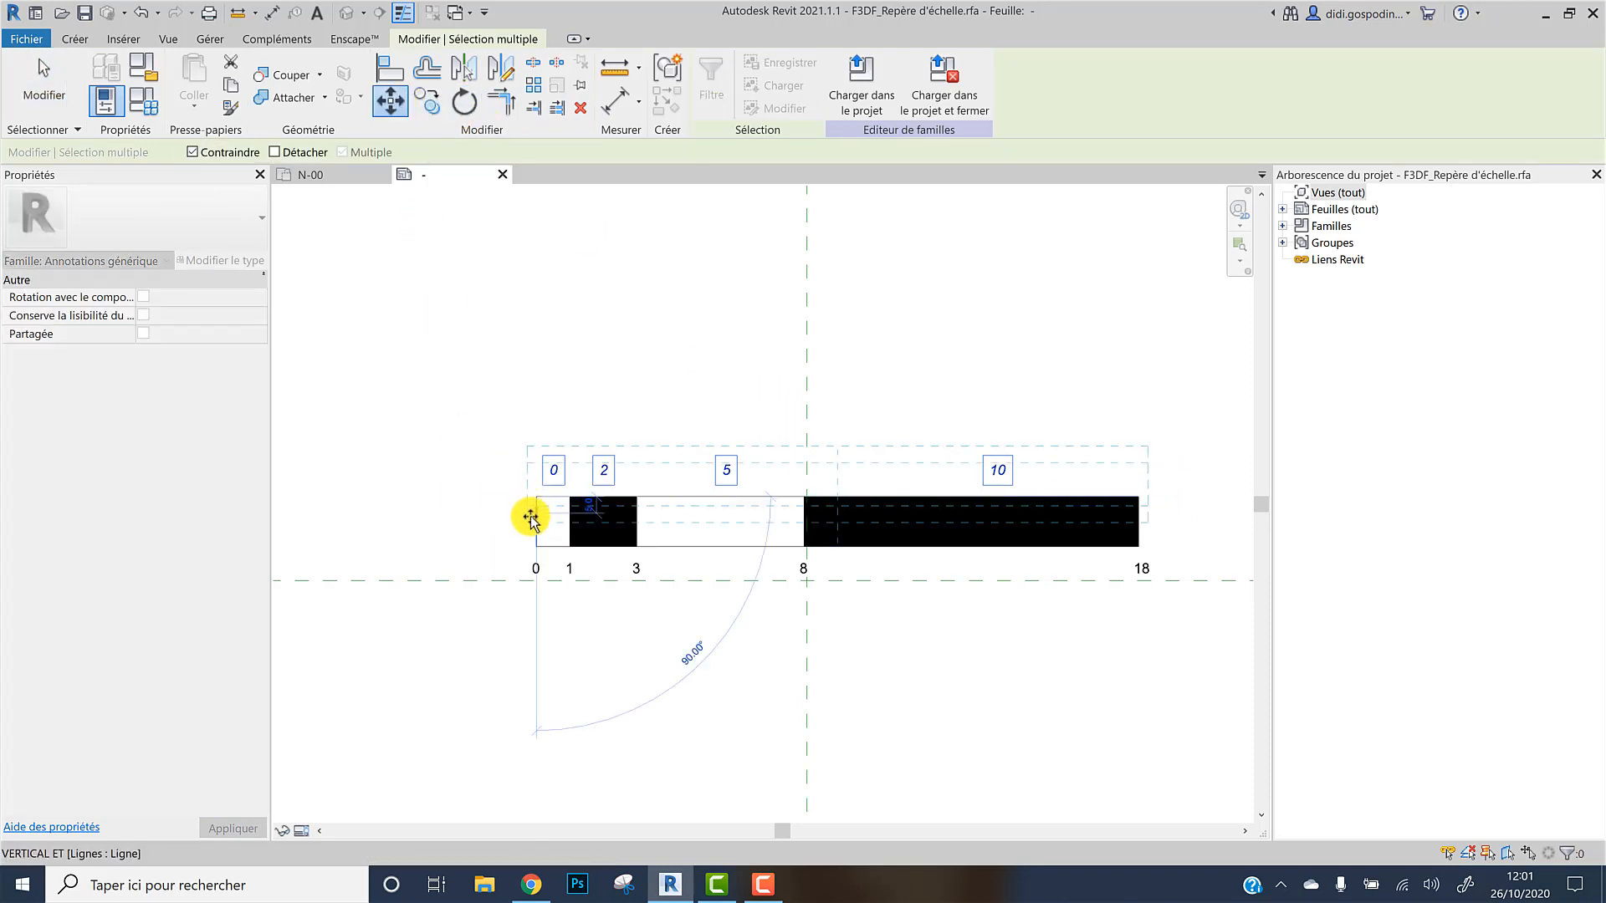
pyautogui.click(531, 523)
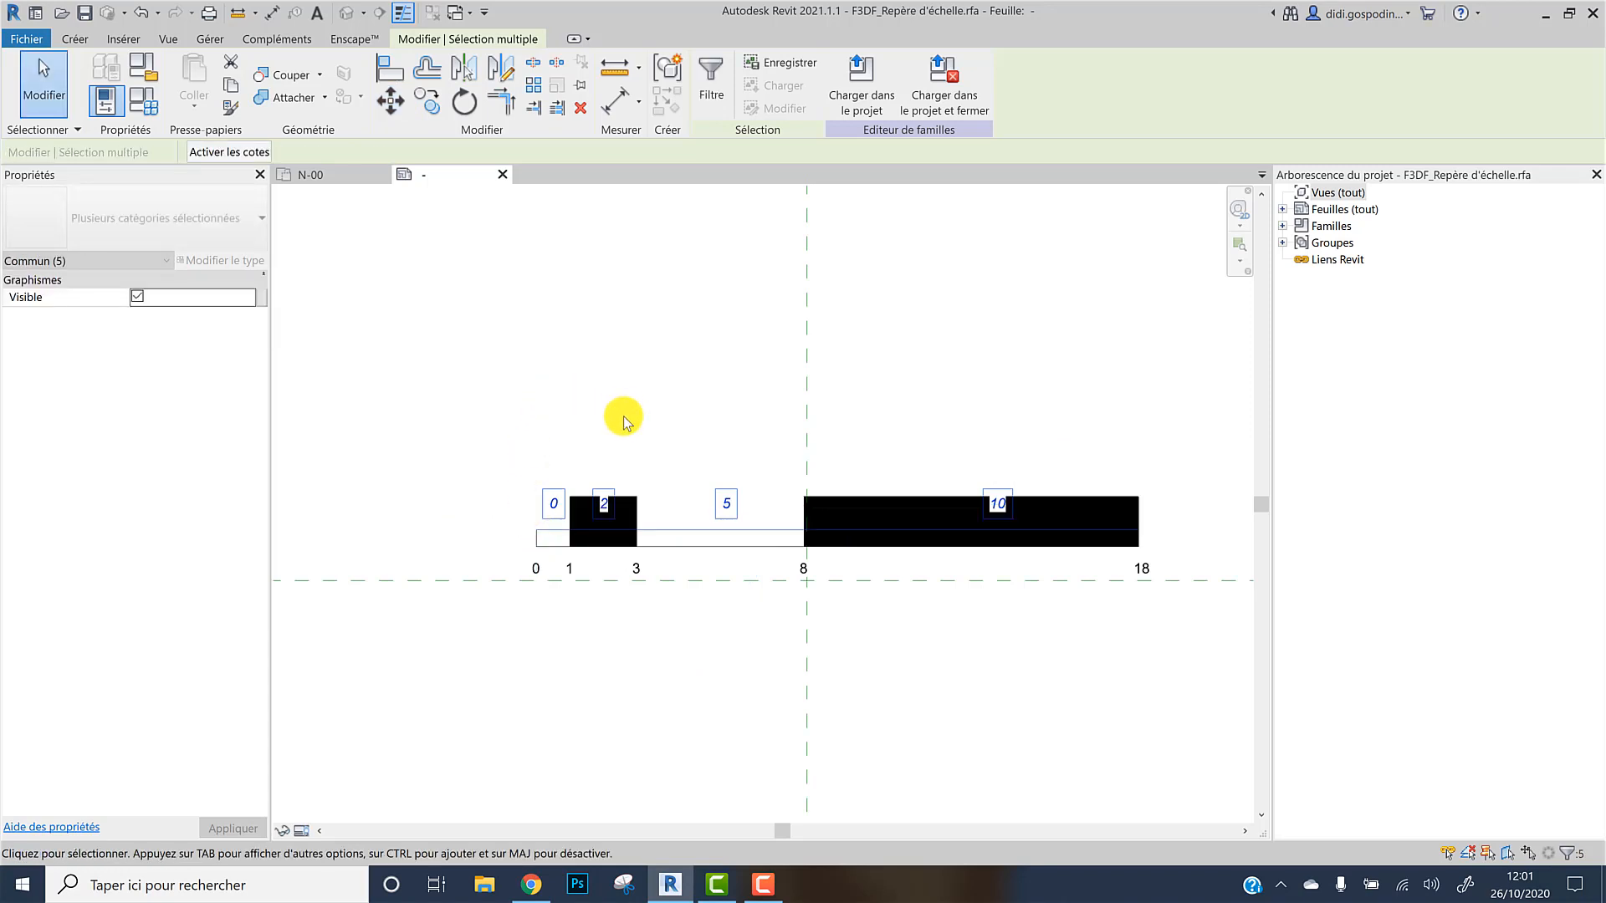
pyautogui.press('Escape')
# Lower the top edges of both black filled regions to the scale bar's upper outline
pyautogui.click(633, 507)
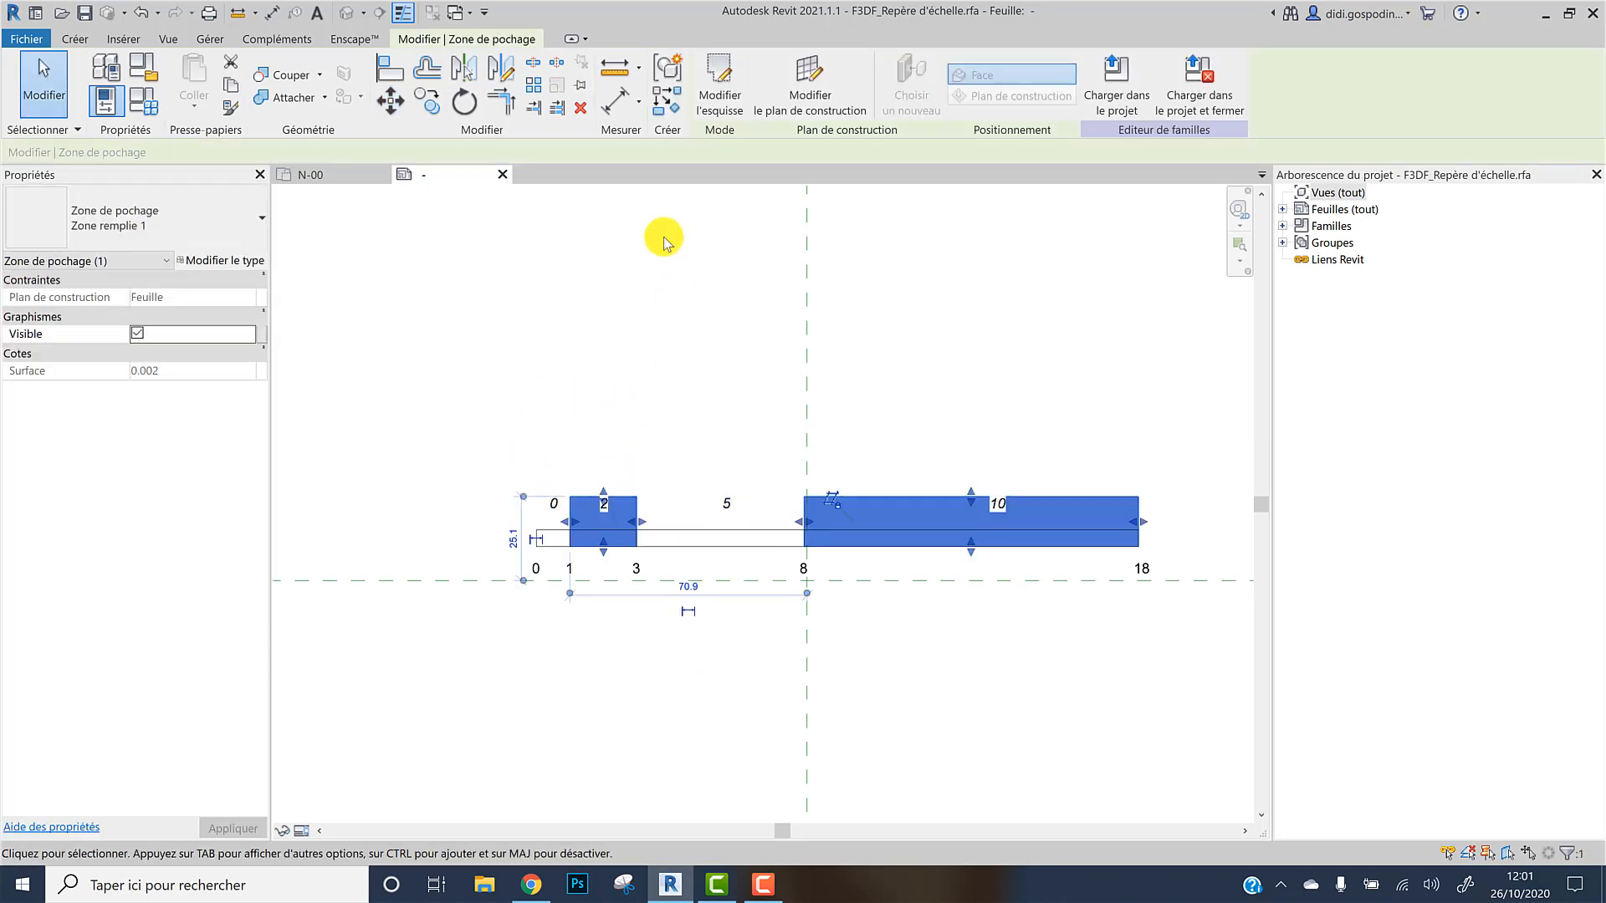
pyautogui.moveTo(604, 502); pyautogui.dragTo(603, 530)
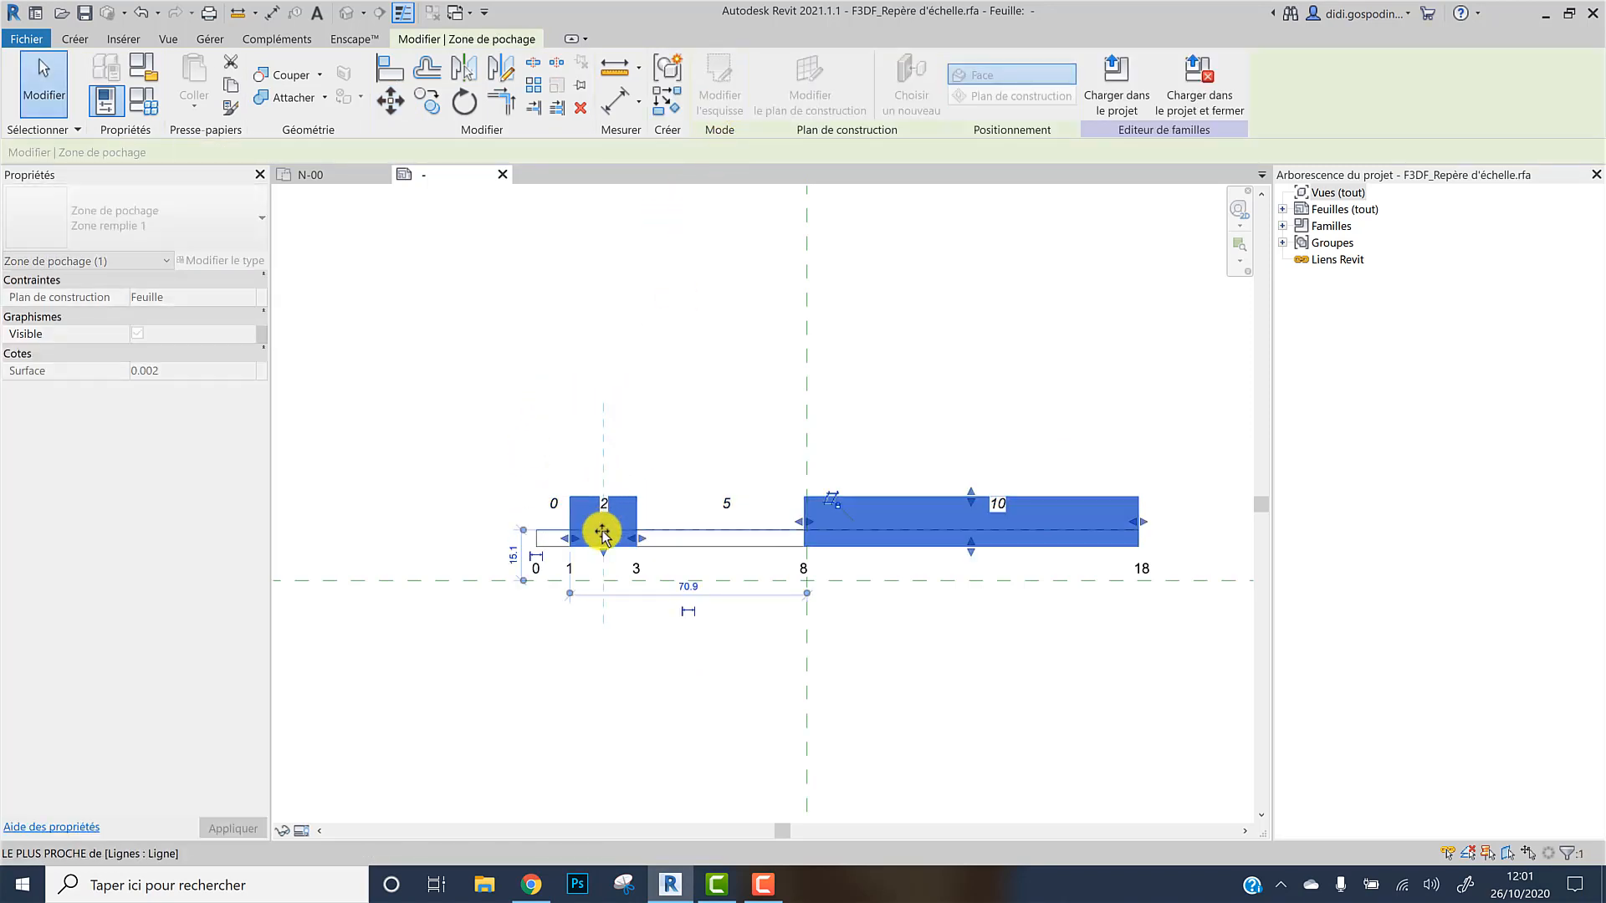
pyautogui.moveTo(975, 516); pyautogui.dragTo(968, 530)
pyautogui.click(1025, 347)
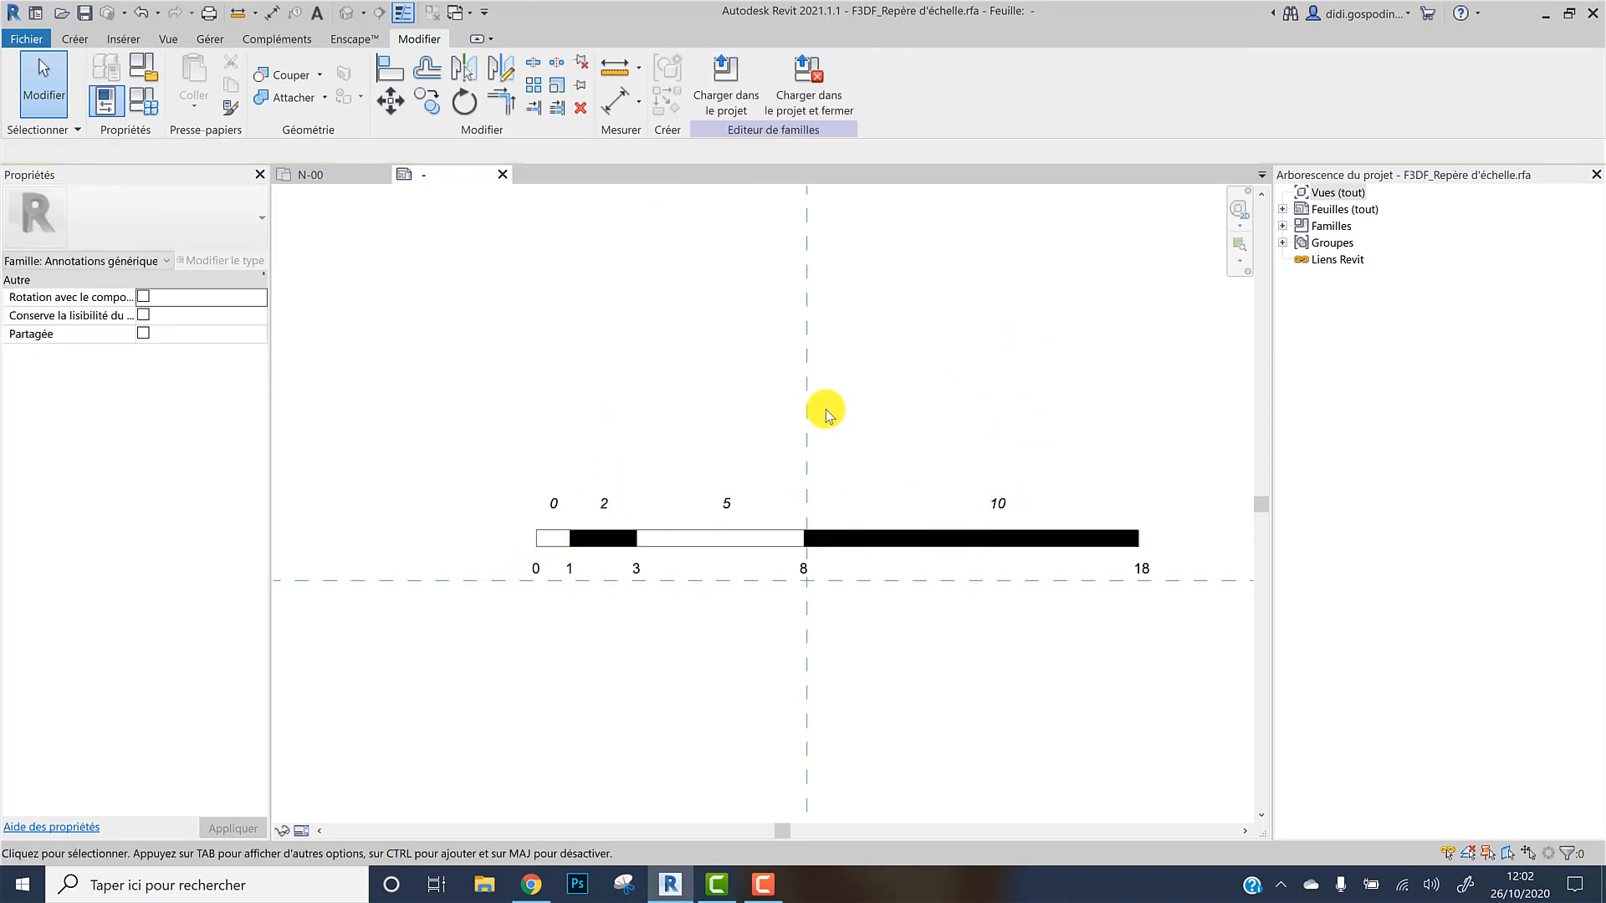
# Move the four italic labels down 5 mm, closer to the scale bar's upper outline
pyautogui.moveTo(469, 467); pyautogui.dragTo(1104, 520)
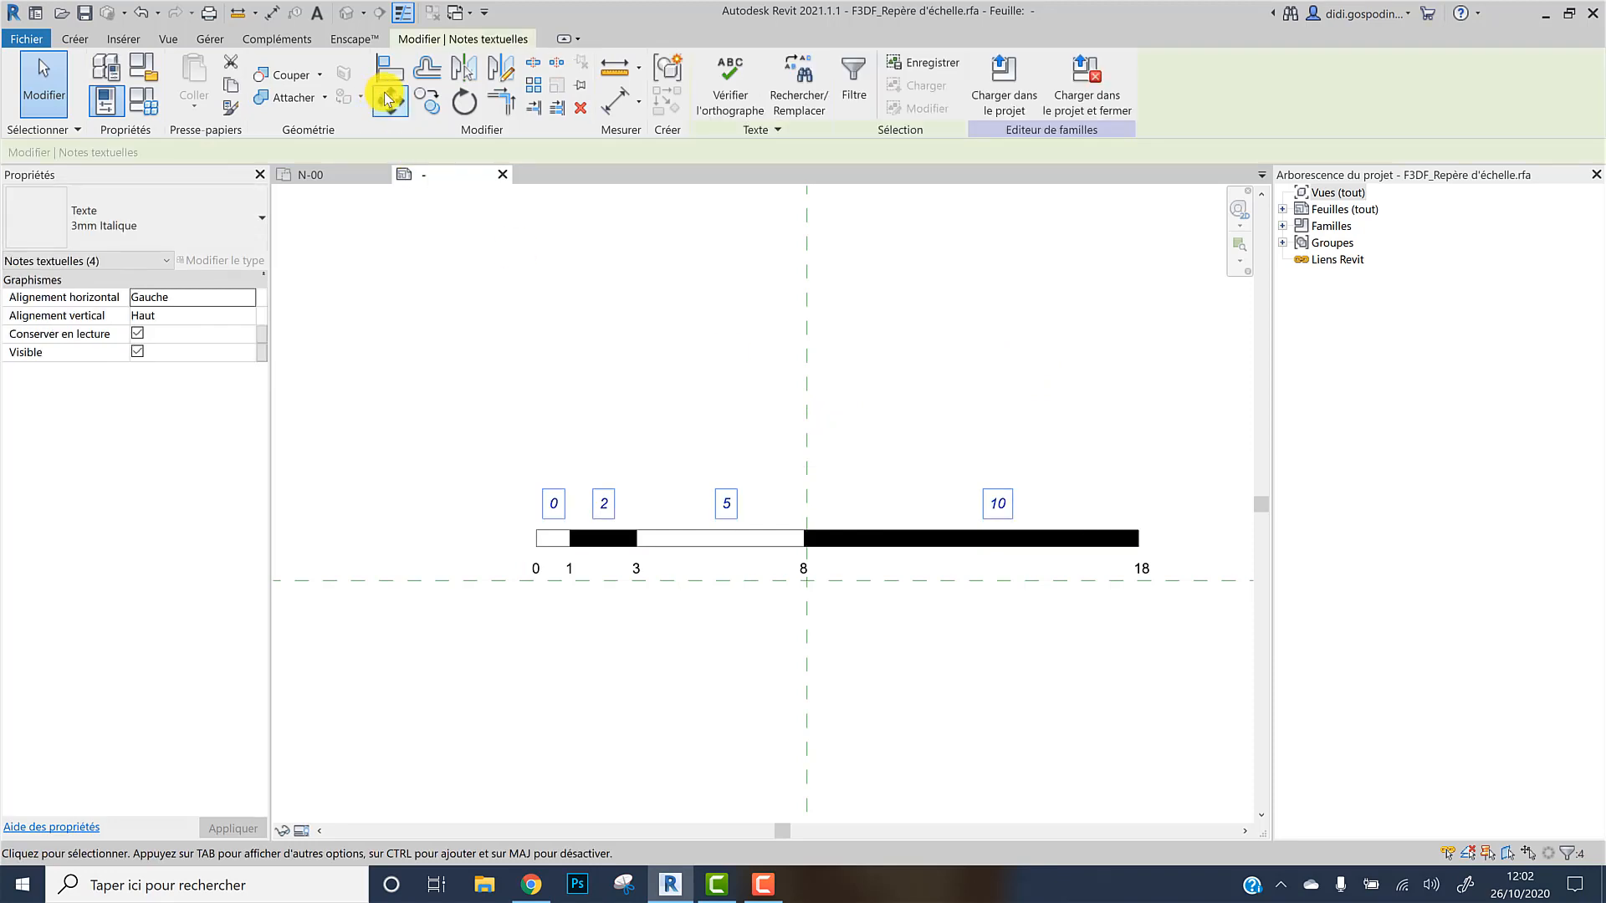
pyautogui.click(390, 100)
pyautogui.click(435, 422)
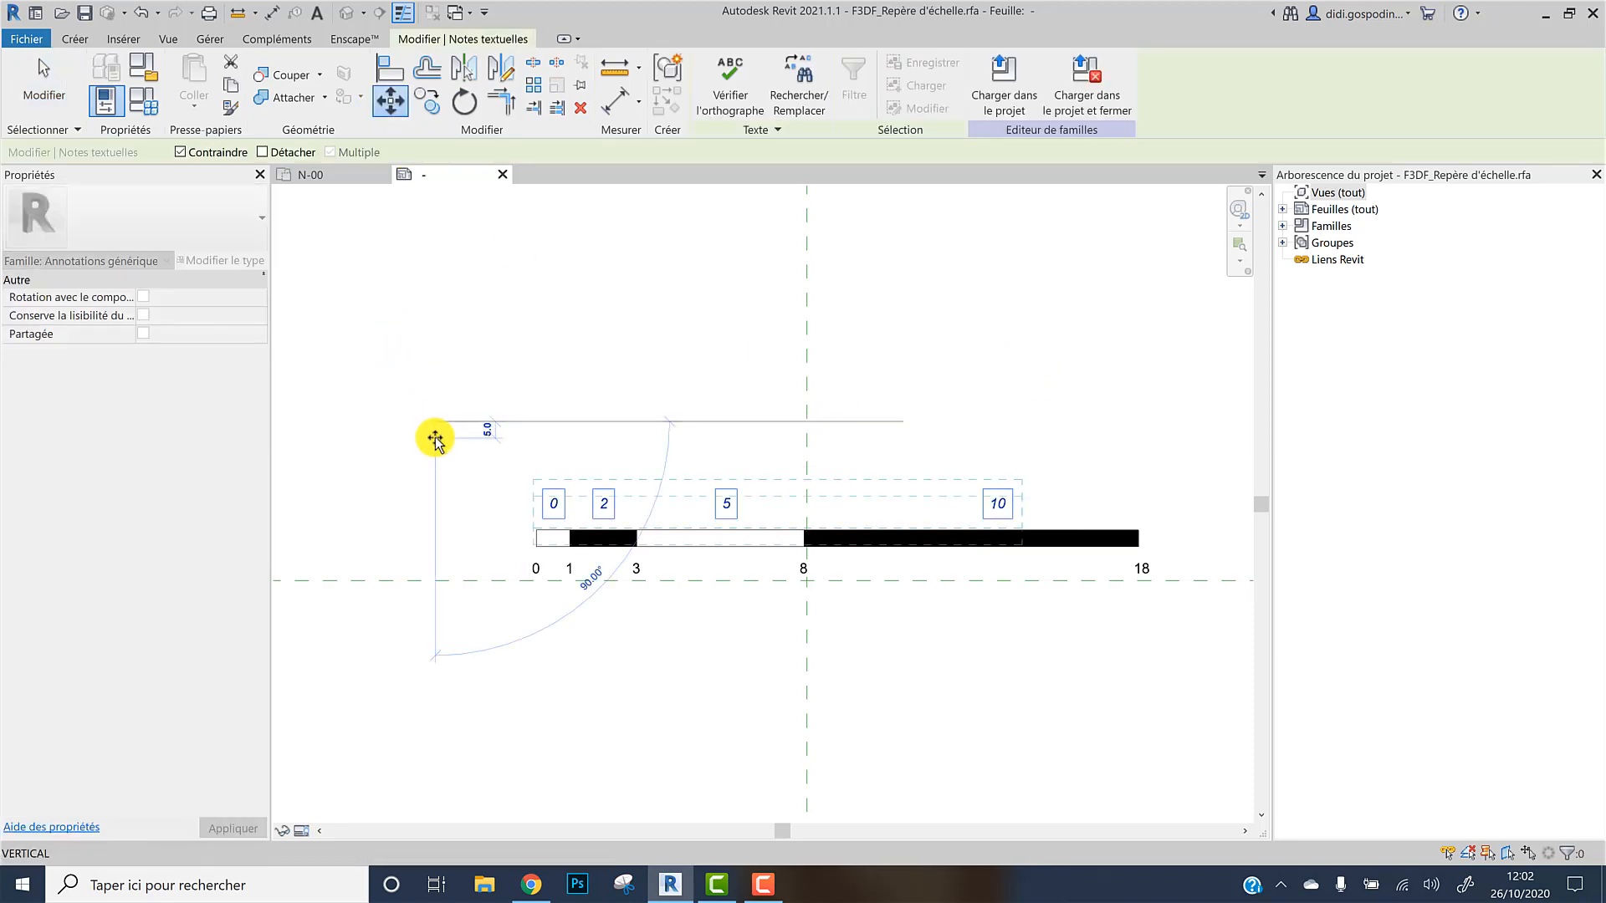
pyautogui.click(435, 439)
pyautogui.click(1016, 444)
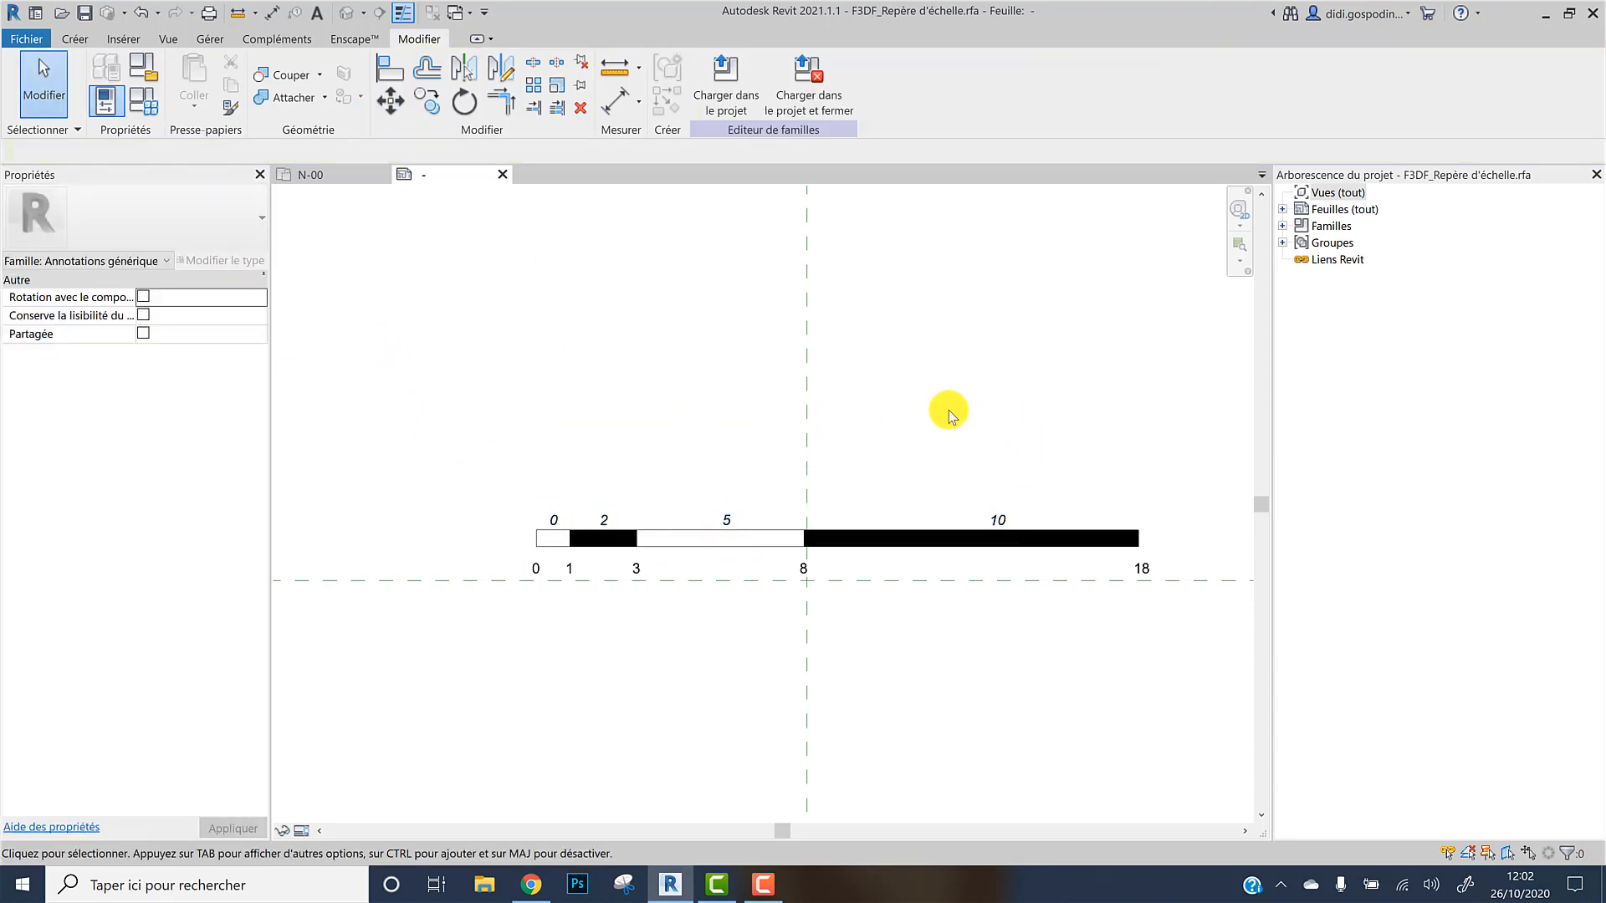
# Reload the scale bar family into the project, replacing the existing version and its parameter values, and compare the family with plan N-00
pyautogui.click(729, 99)
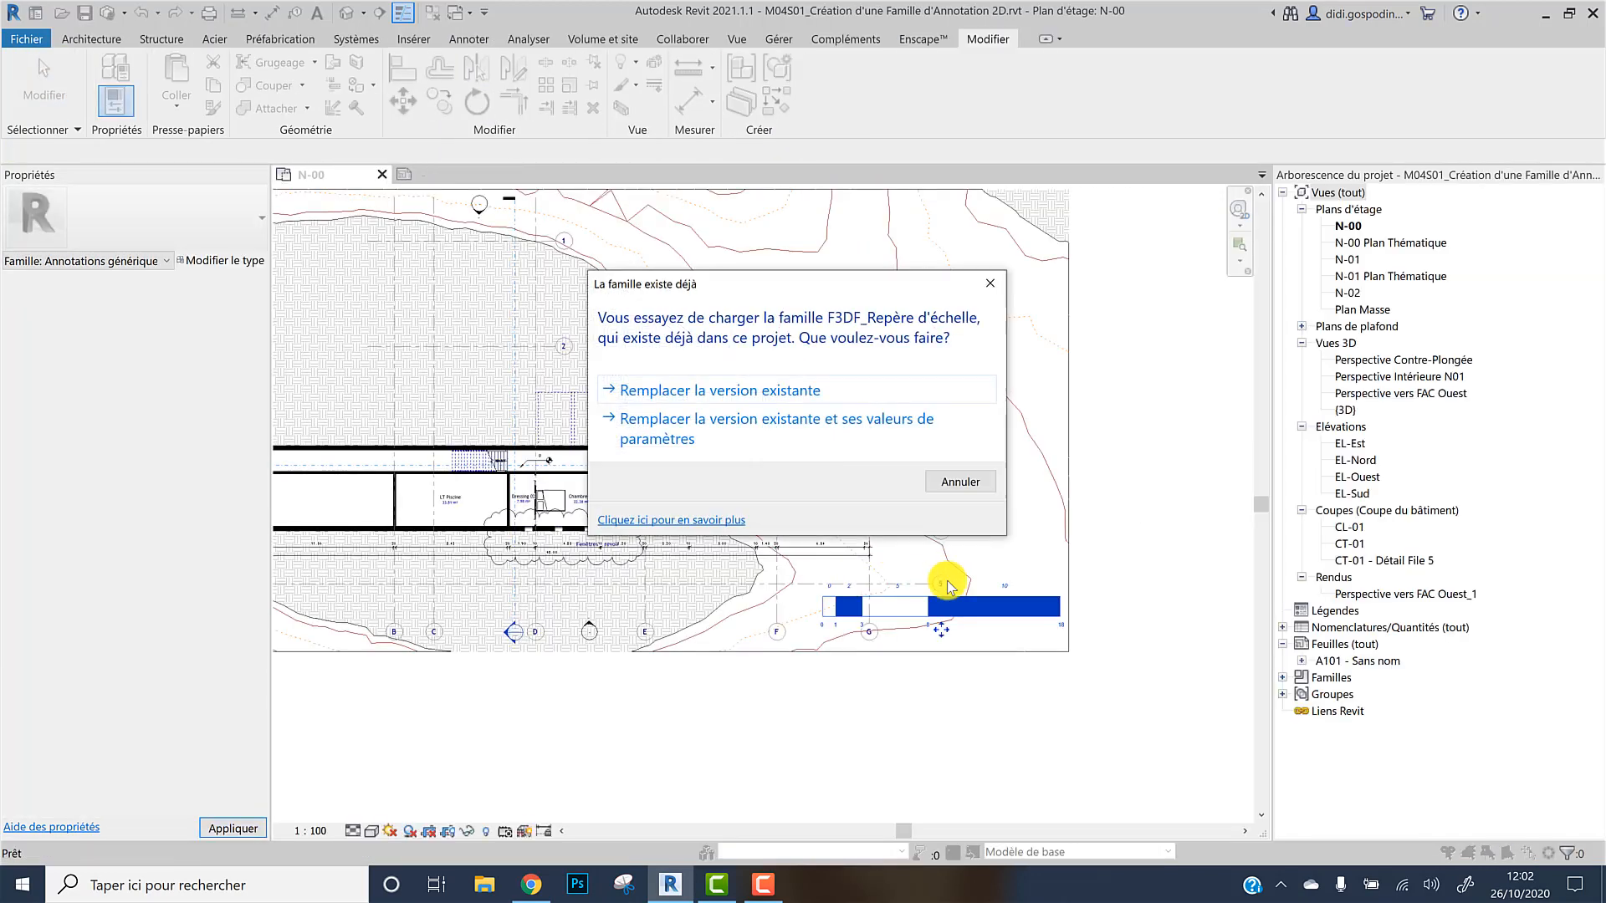
pyautogui.click(805, 431)
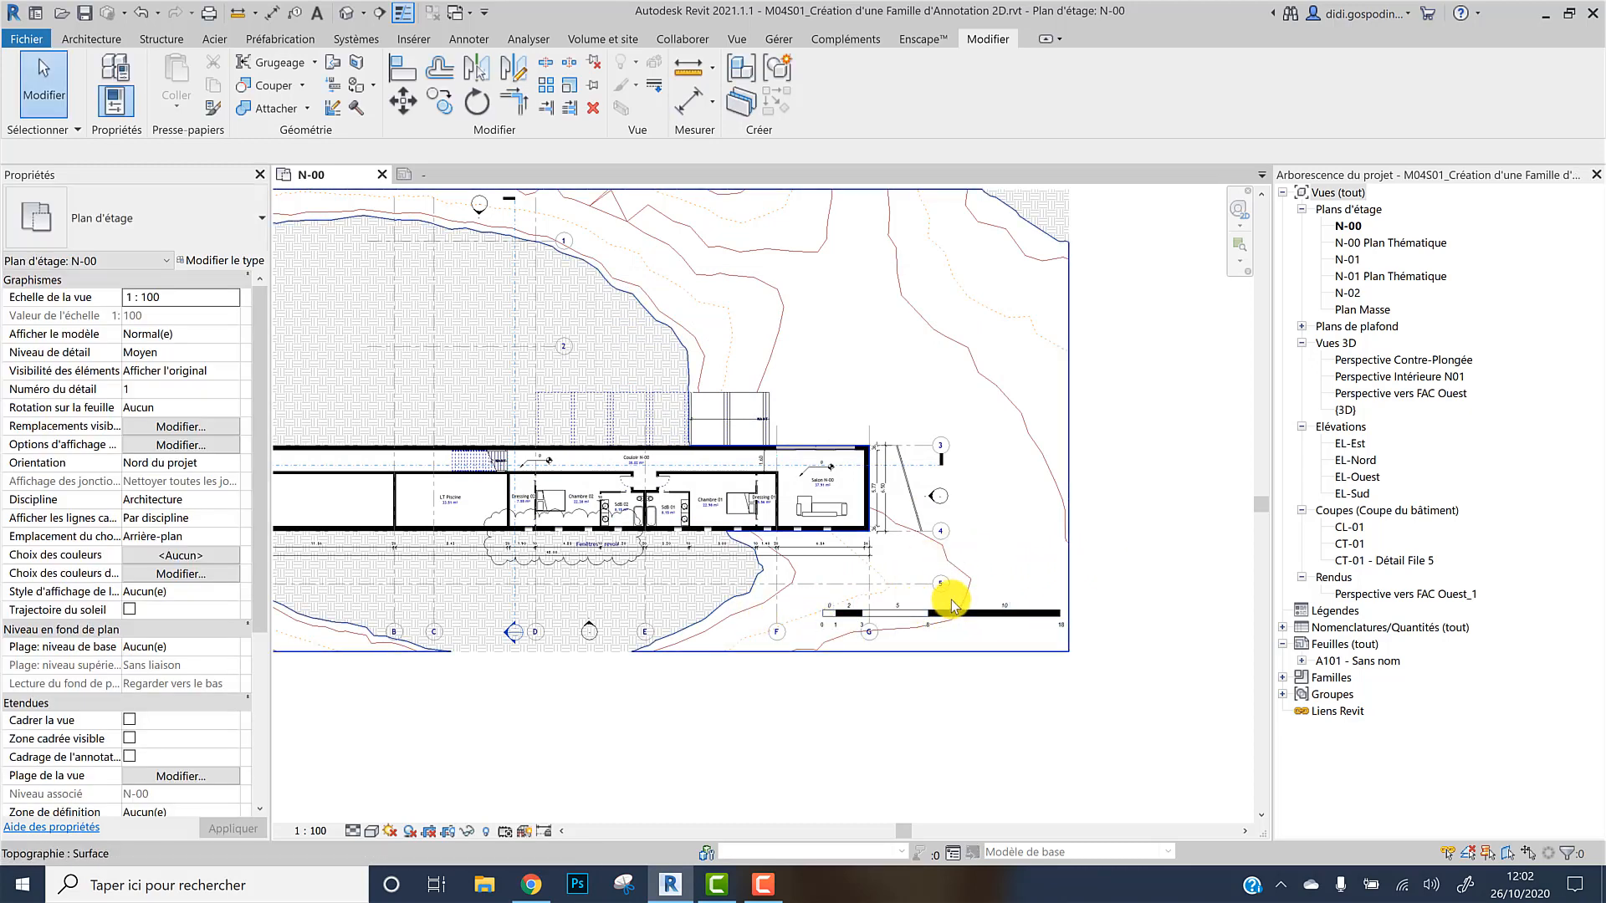
pyautogui.doubleClick(756, 371)
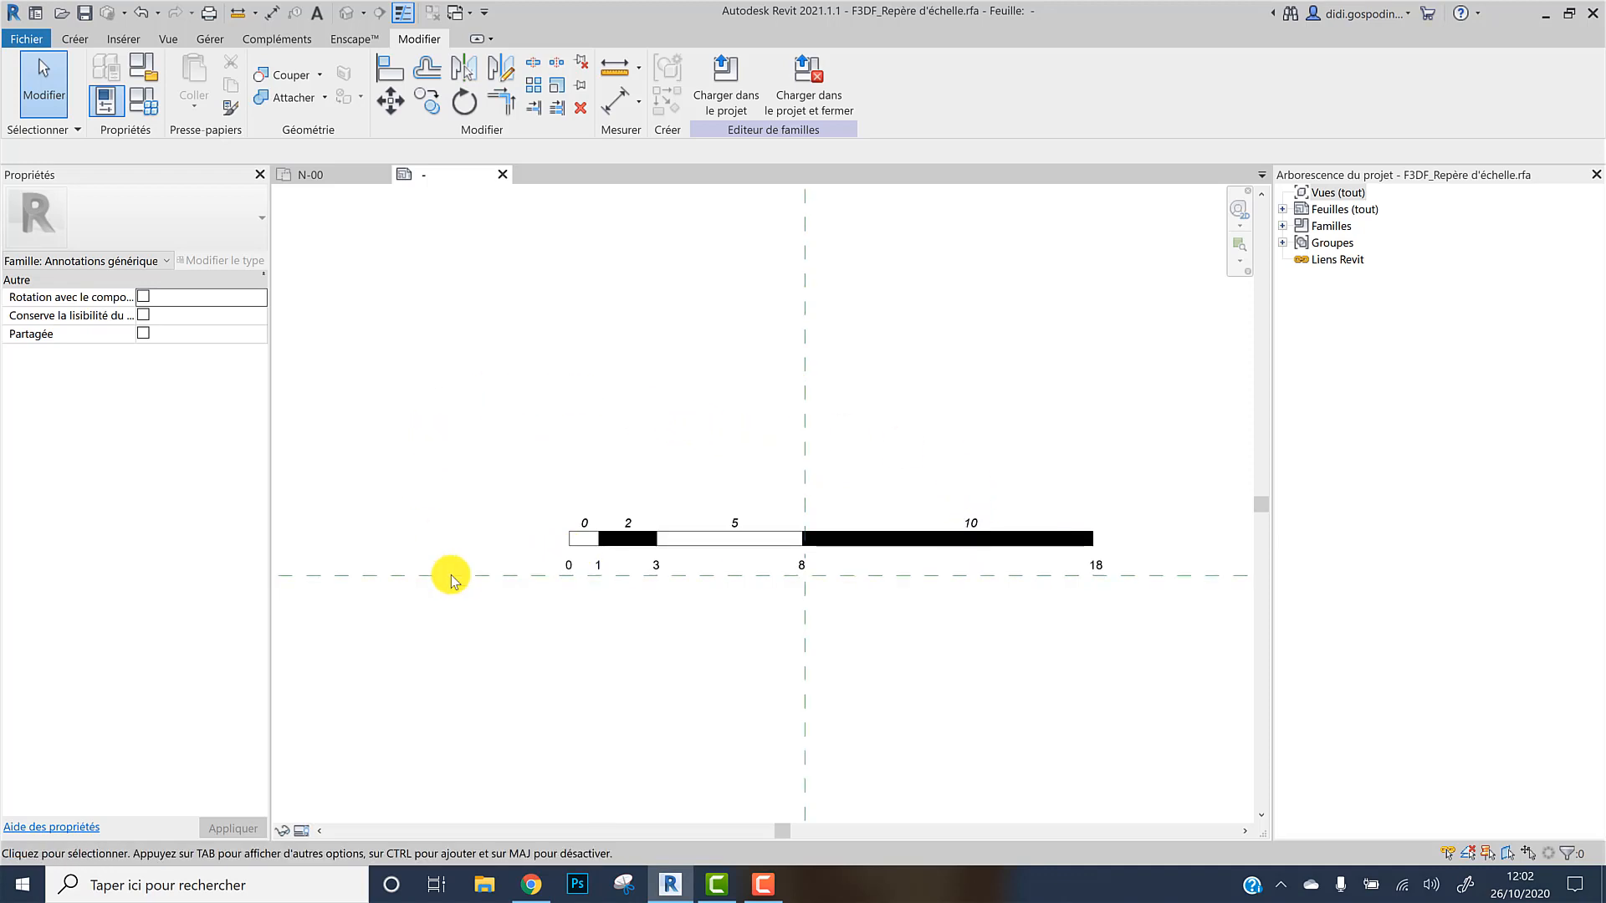
pyautogui.click(328, 181)
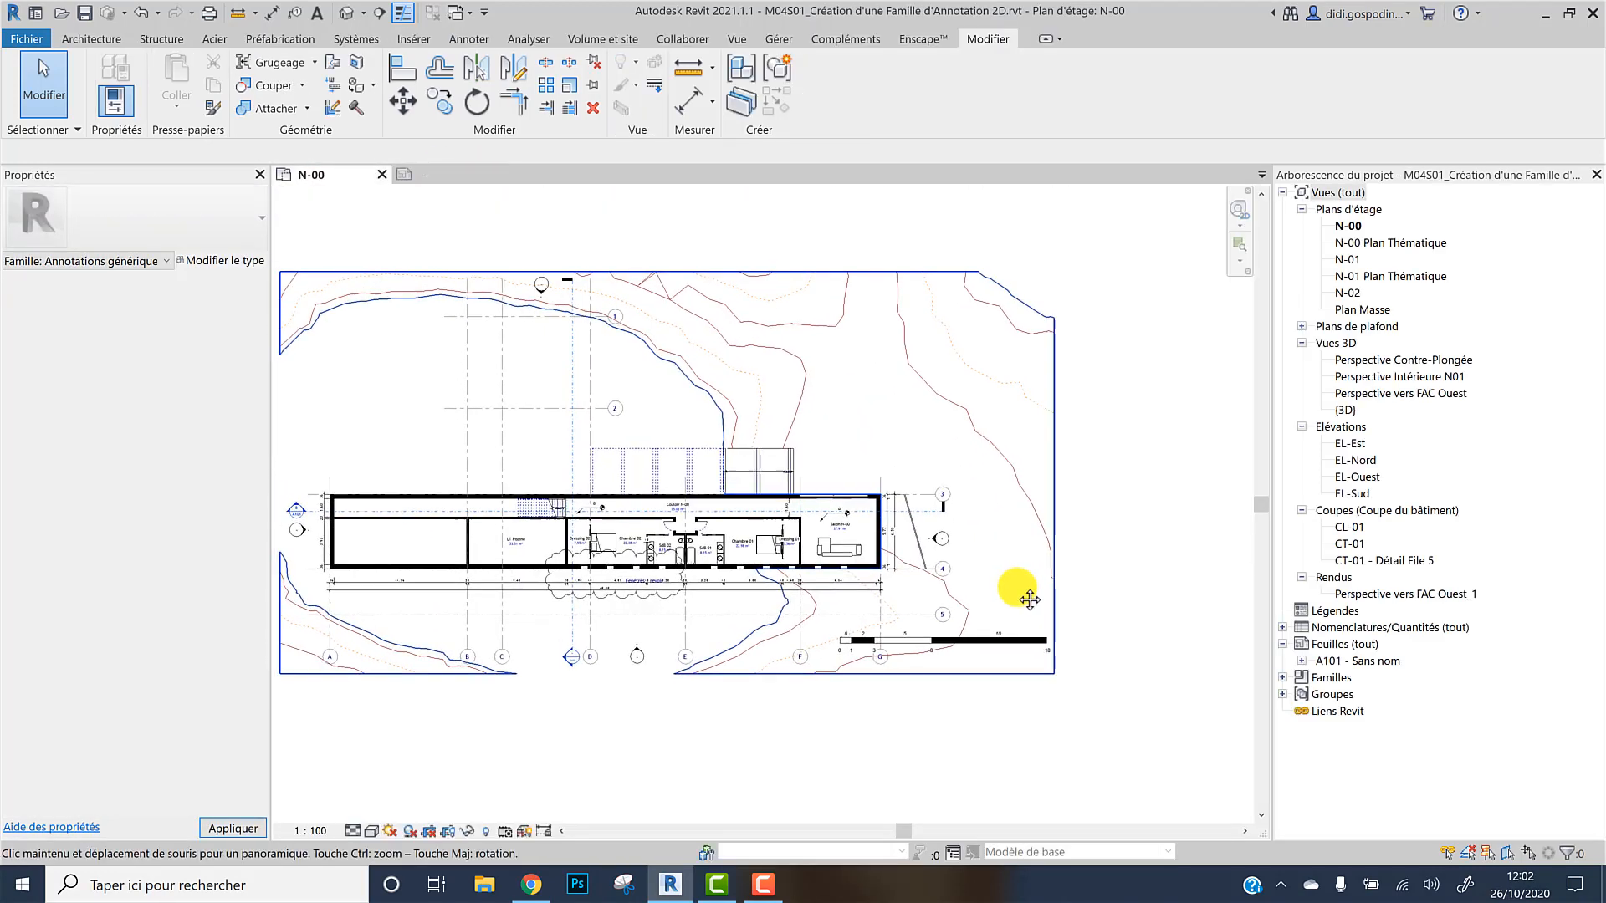
pyautogui.scroll(3, 986, 661)
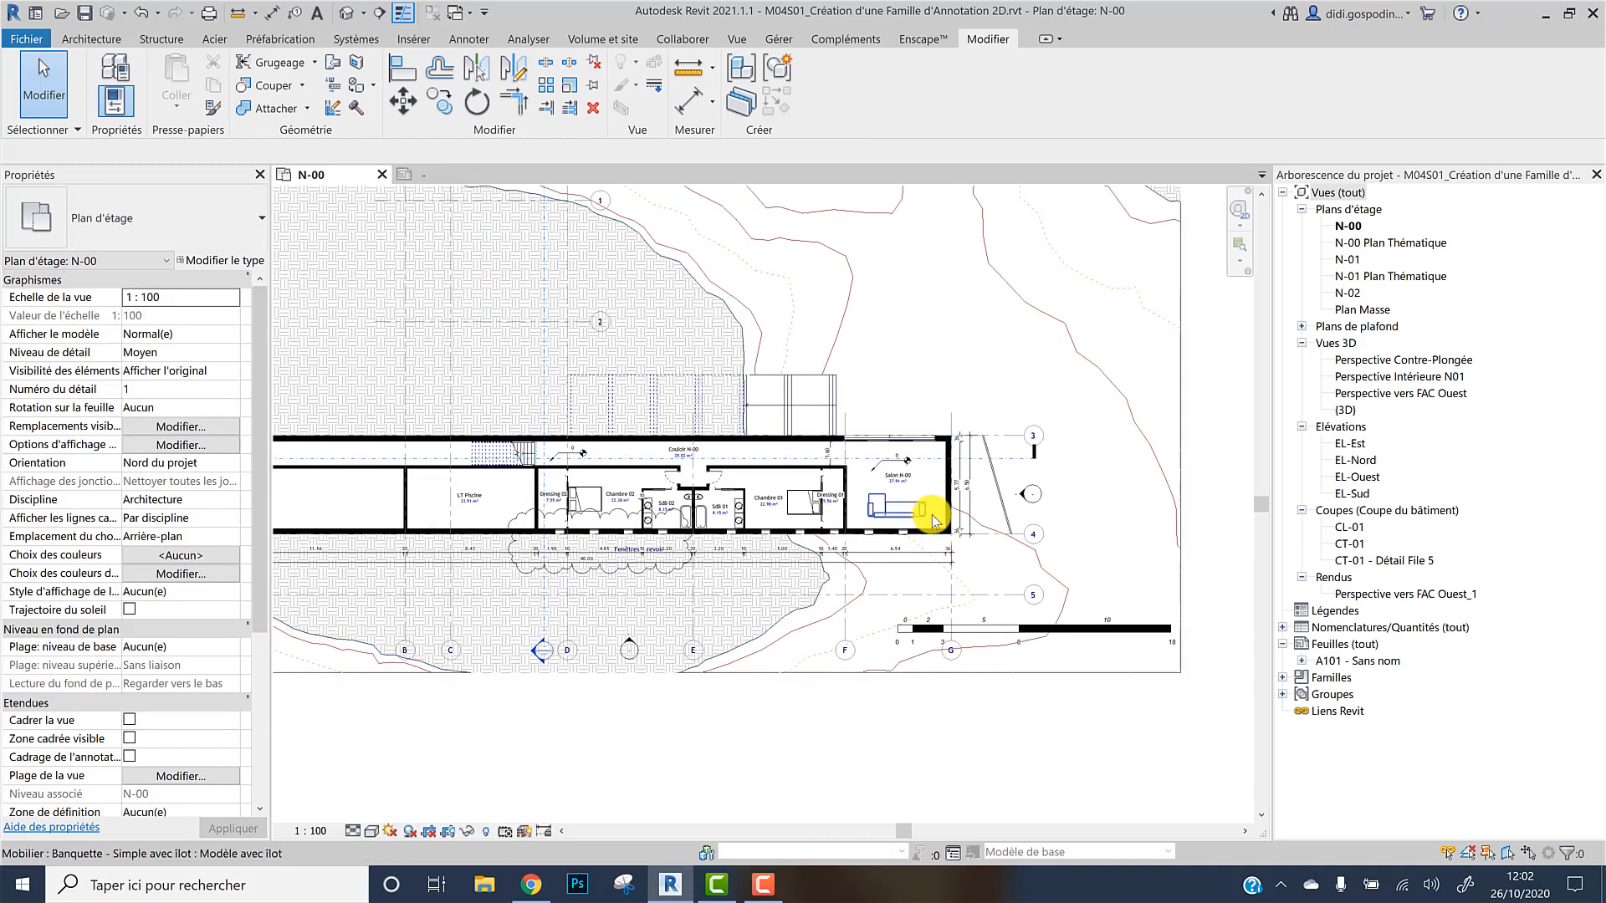